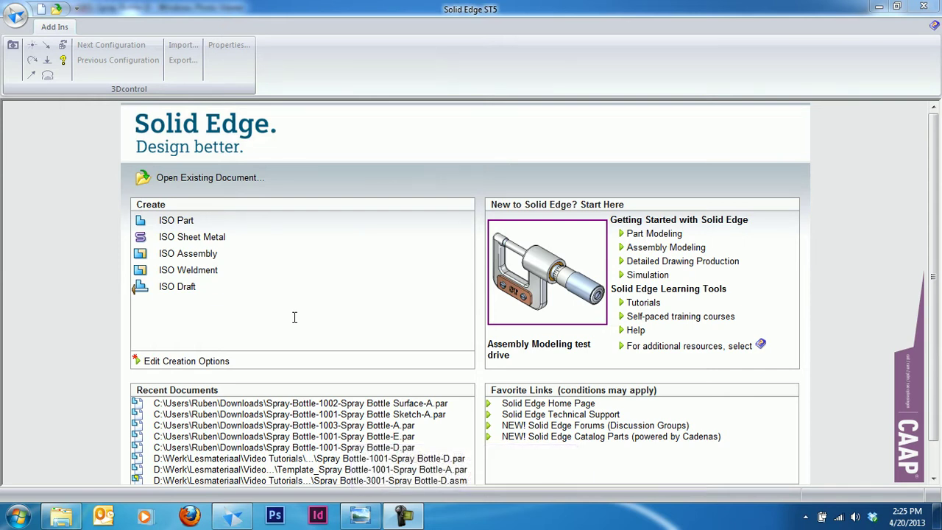
Open Spray-Bottle-1001-Spray Bottle Sketch-A.par from the Recent Documents list
click(408, 414)
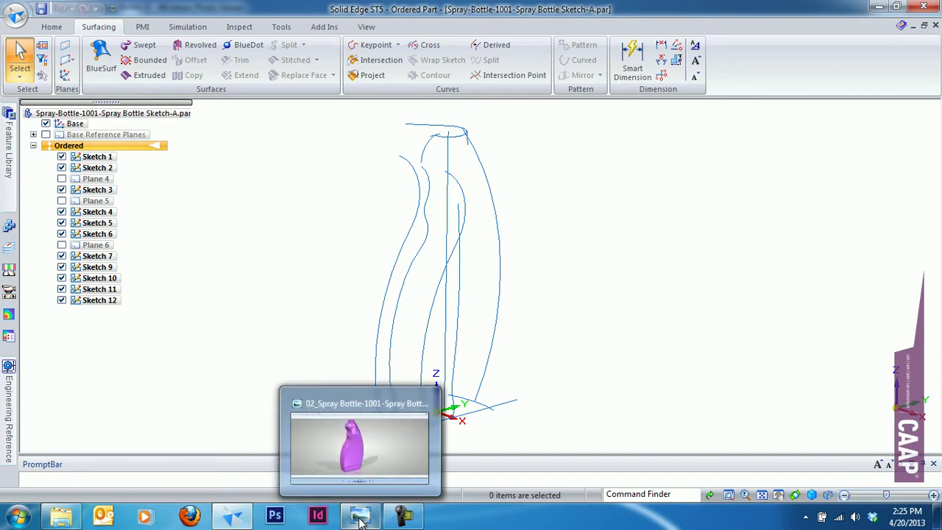
View the wireframe template and the purple and green bottle renders, then return to Solid Edge
click(360, 441)
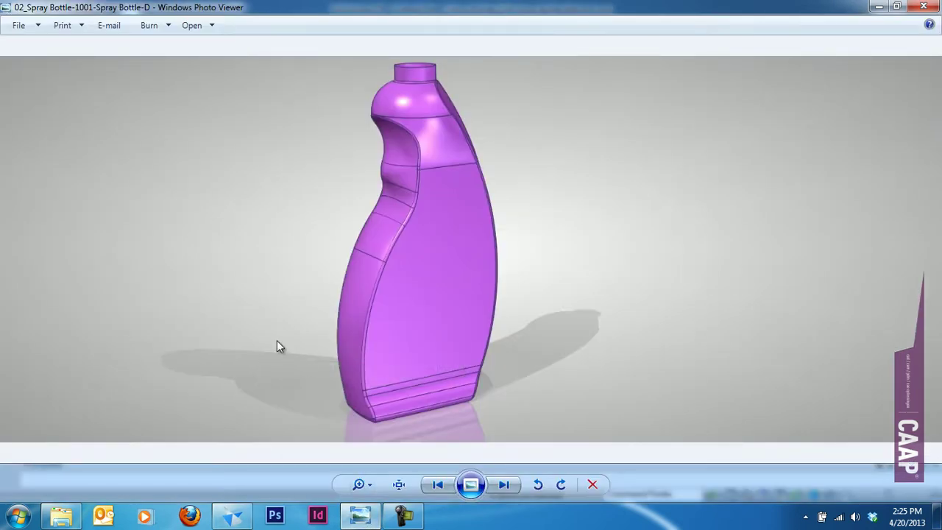
key(Left)
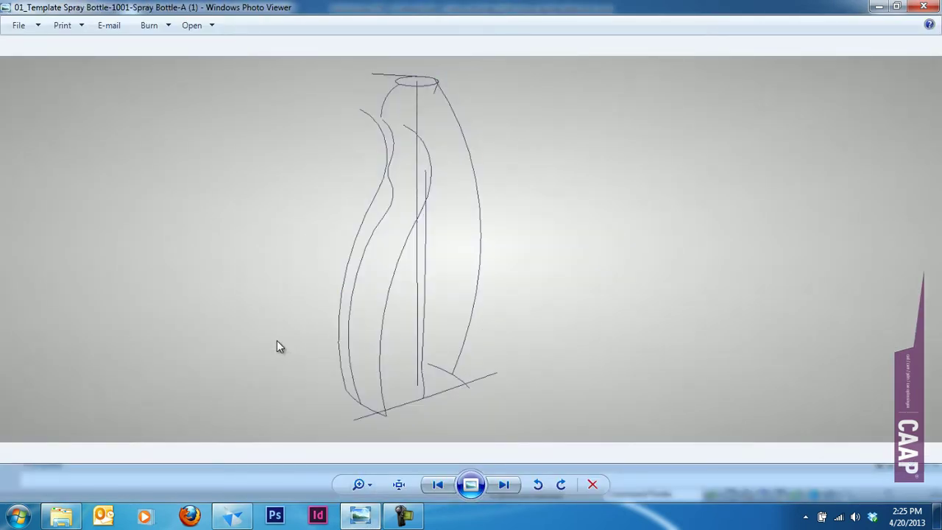
key(Right)
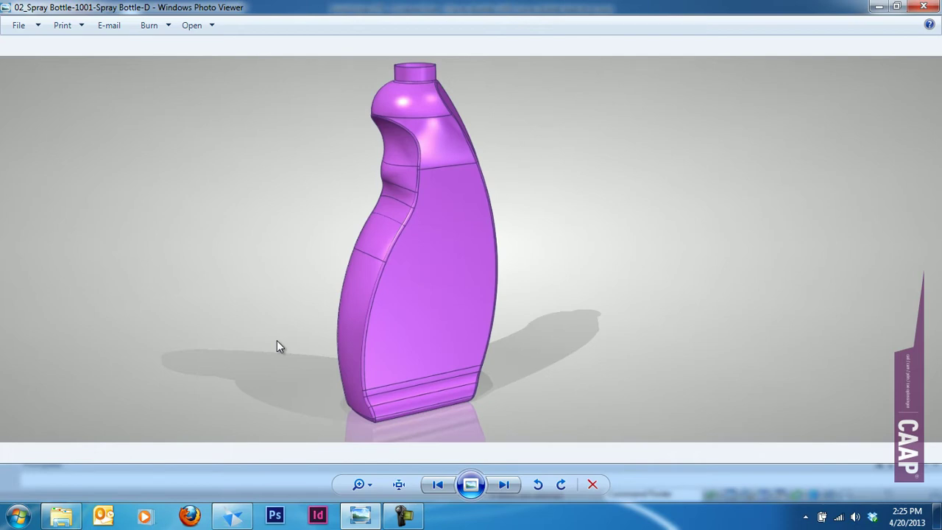
key(Right)
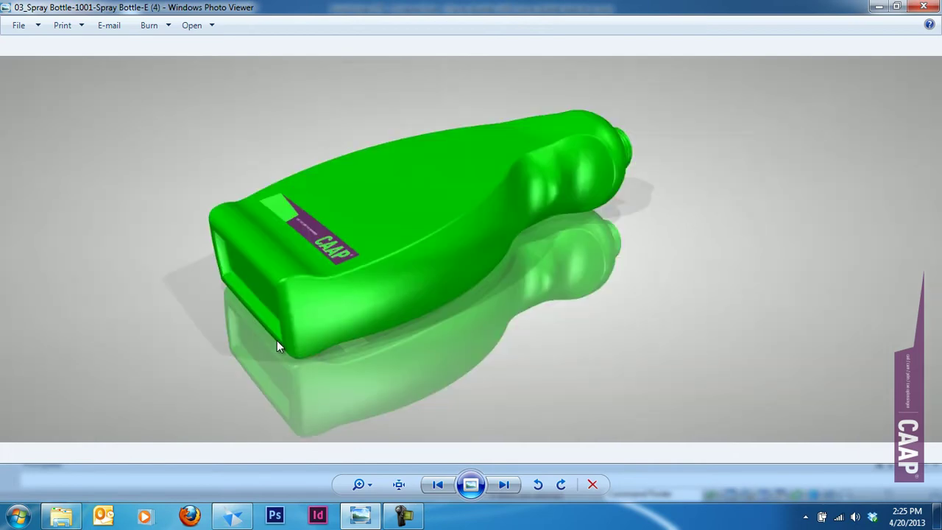
key(Left)
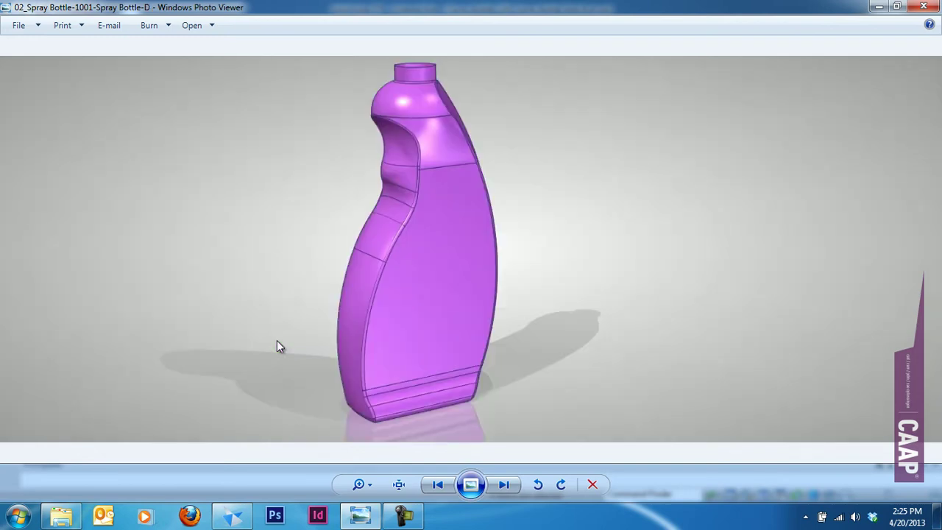
click(233, 515)
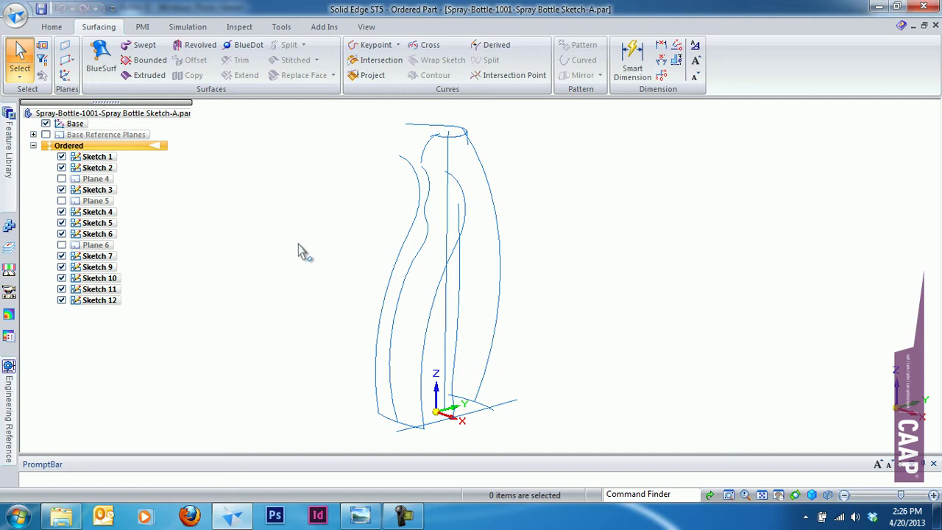
Save the part as Spray-Bottle-1002-Spray Bottle Surface-A.par in Downloads, overwriting the existing file
click(16, 14)
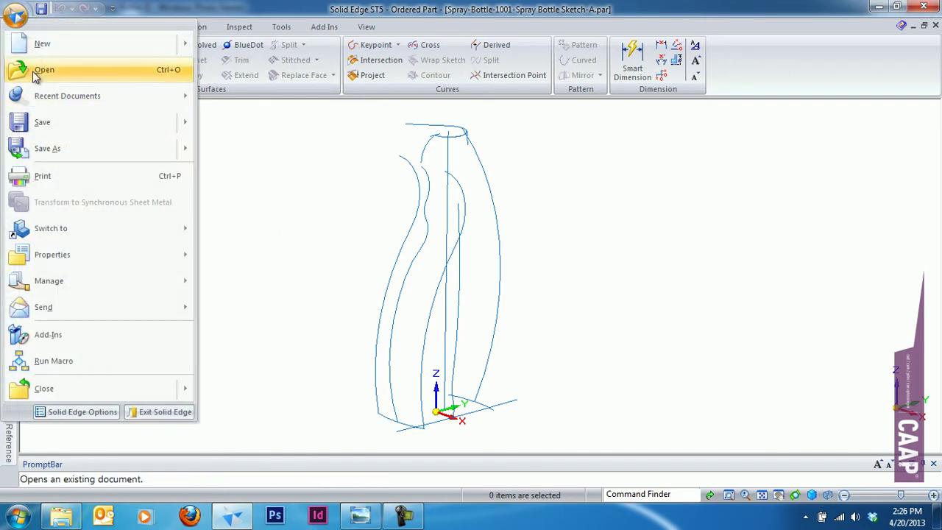
click(65, 146)
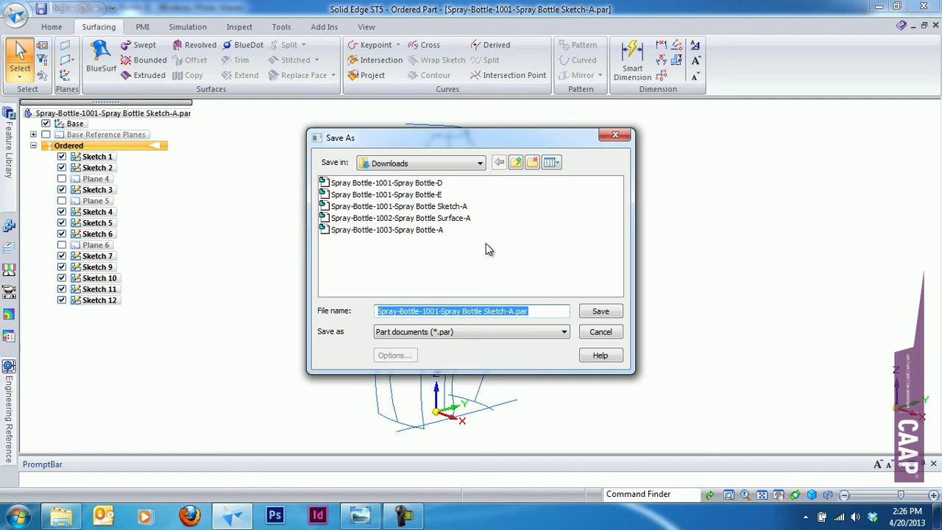
click(400, 219)
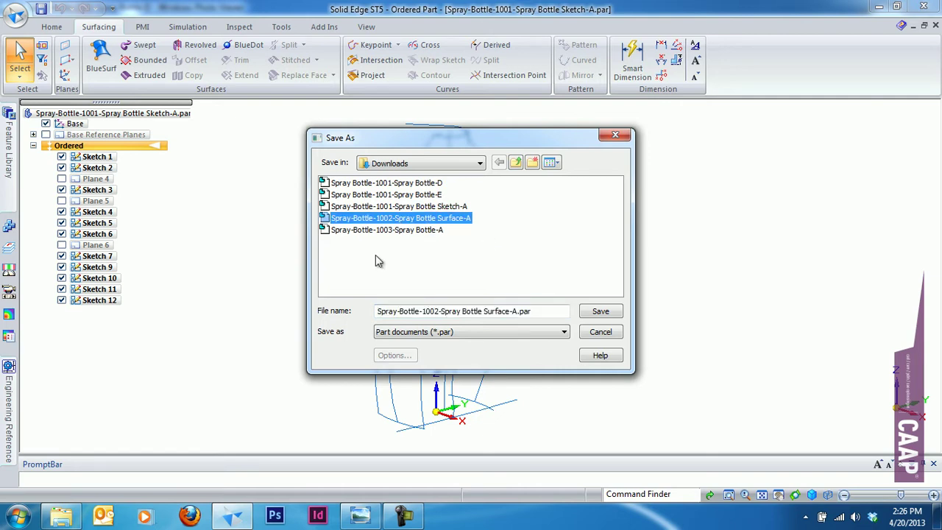
click(439, 311)
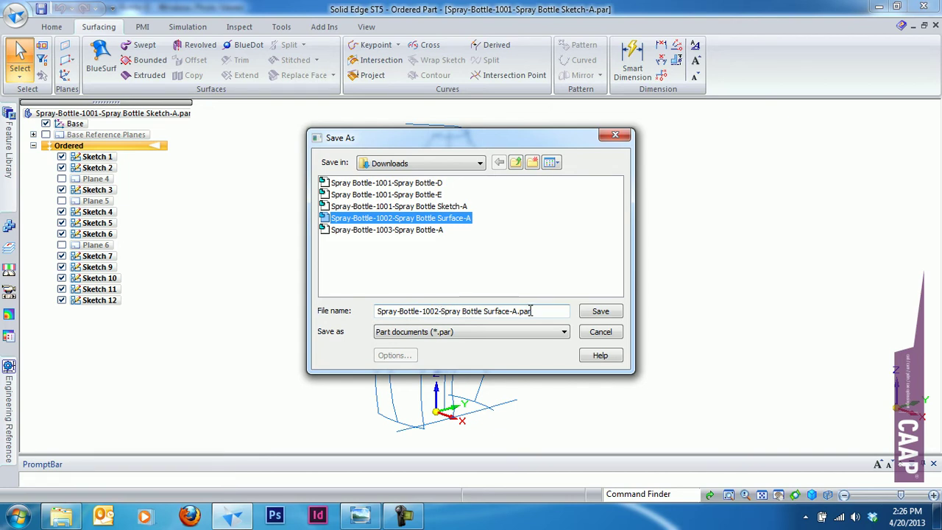
click(600, 310)
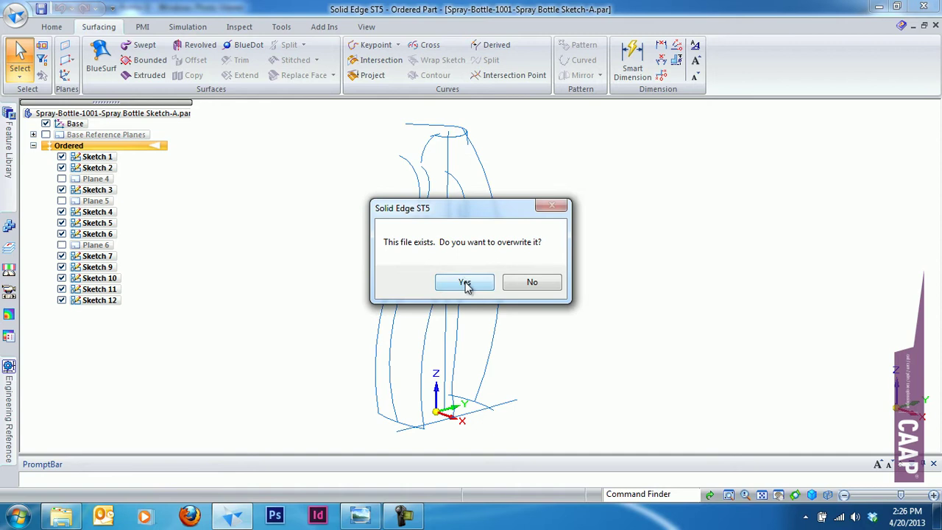
click(464, 283)
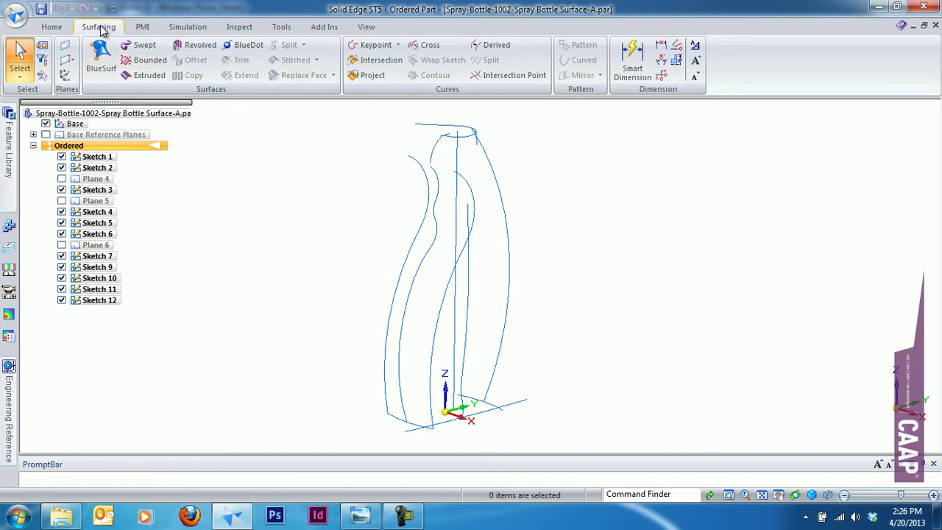
Start a Swept surface with the Multiple paths and cross sections sweep option
click(145, 49)
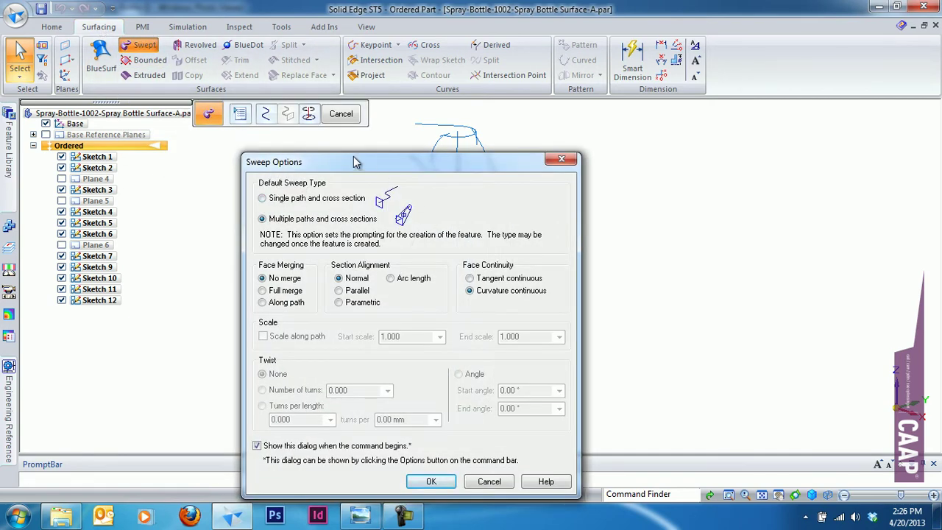
drag(353, 162, 359, 117)
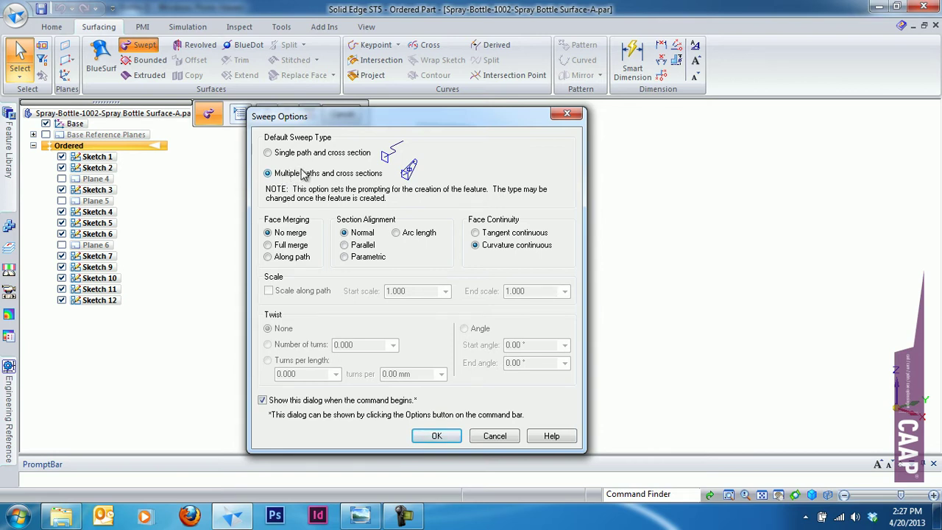
click(440, 437)
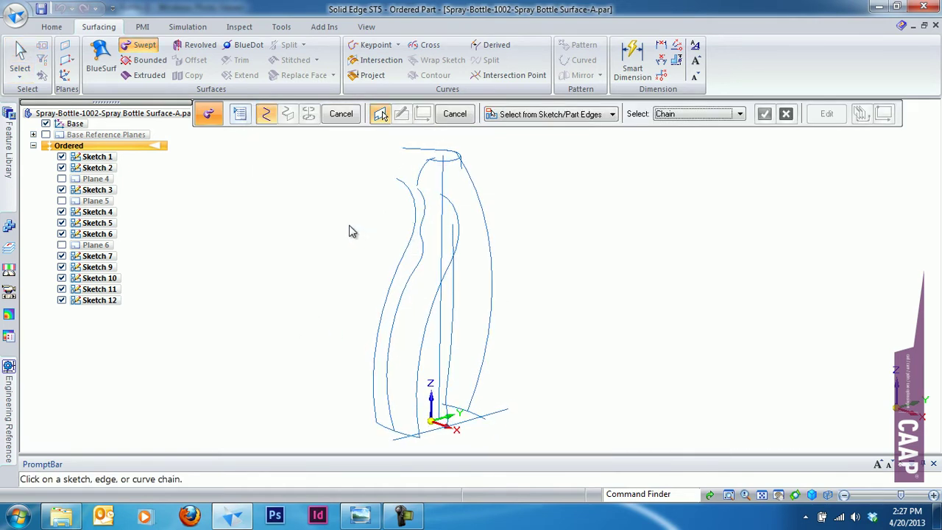
Pick the inner S-shaped curve and the left bottle profile as the two sweep paths
click(269, 120)
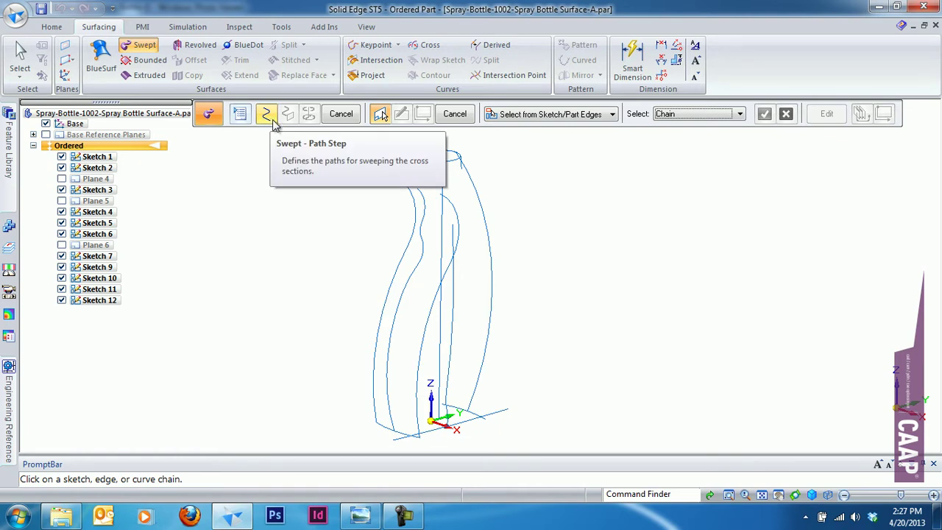
click(451, 208)
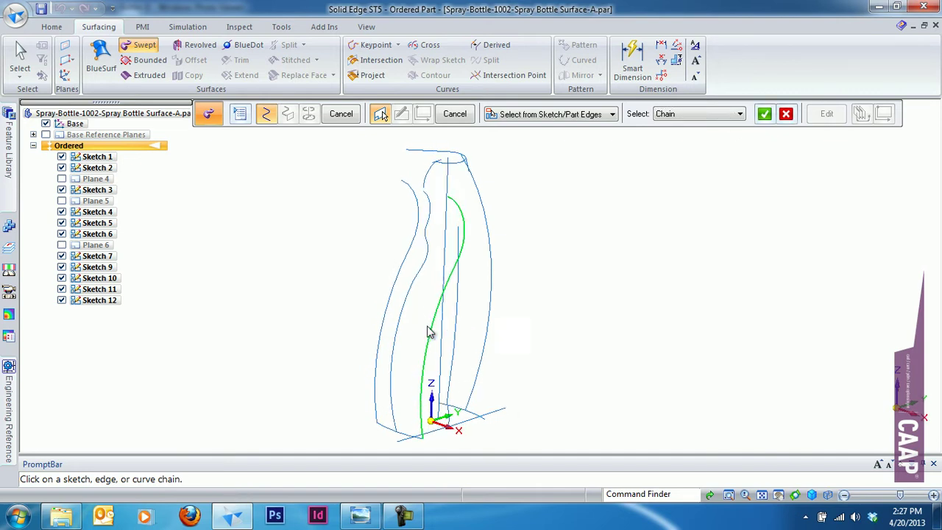
middle_drag(430, 332, 466, 203)
mouse_move(432, 408)
middle_down()
mouse_move(449, 151)
mouse_move(534, 300)
middle_up()
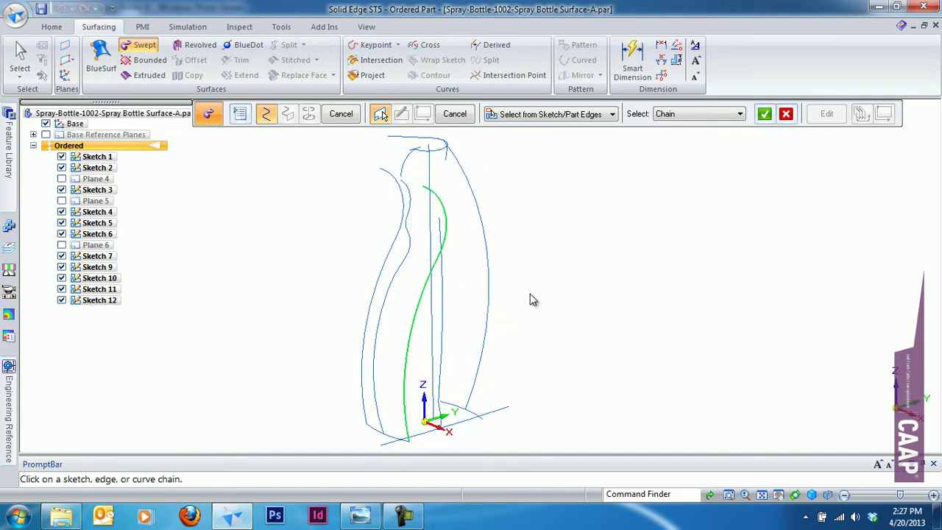
click(765, 115)
mouse_move(490, 297)
middle_down()
mouse_move(452, 256)
mouse_move(506, 255)
middle_up()
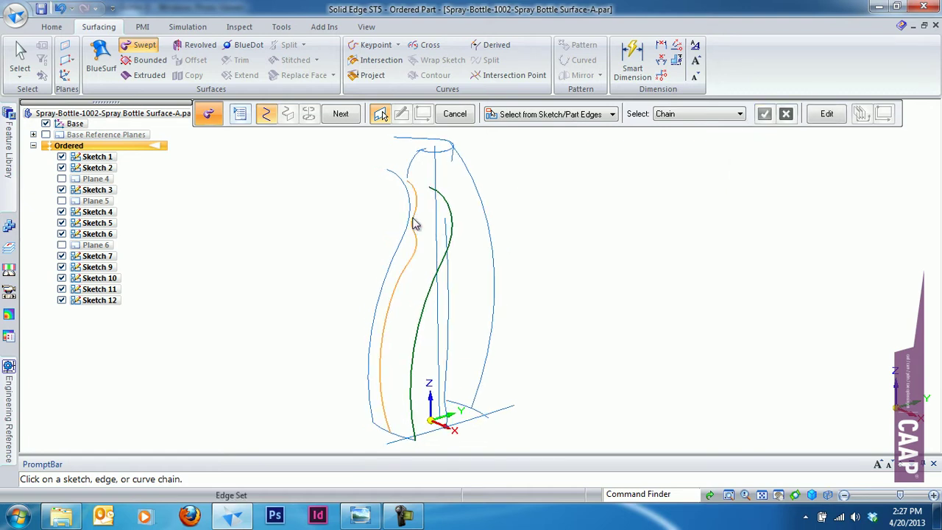
click(416, 219)
right_click(538, 246)
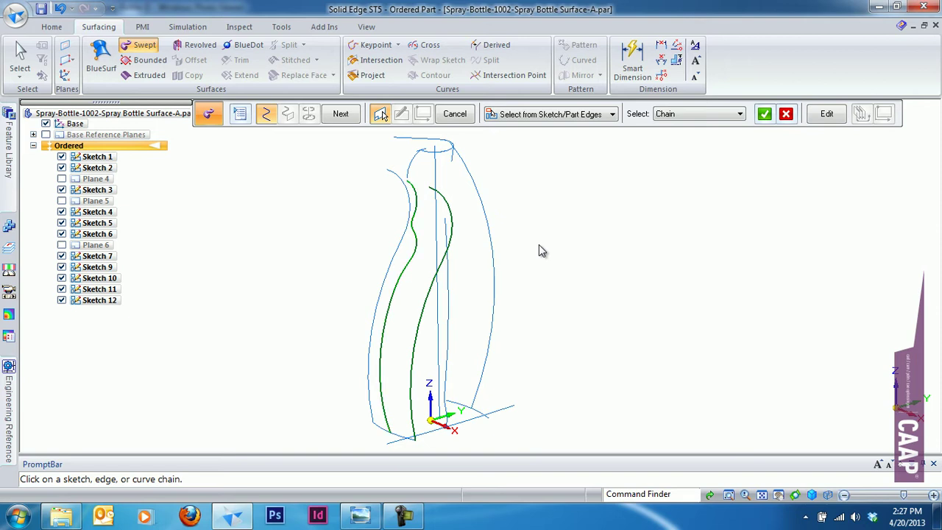
click(405, 233)
right_click(289, 259)
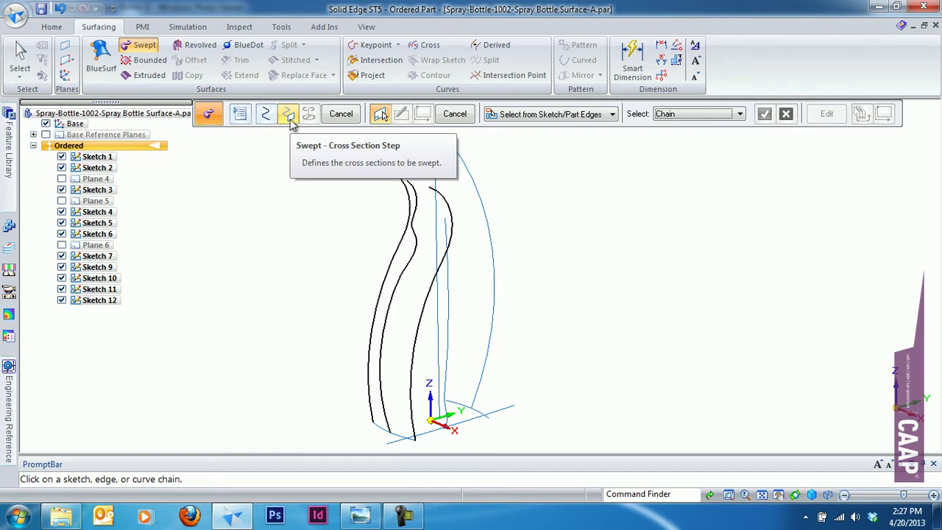
Use the bottom curve as the cross section, preview, and finish Sweep 1
mouse_move(313, 242)
middle_down()
mouse_move(327, 296)
mouse_move(405, 412)
middle_up()
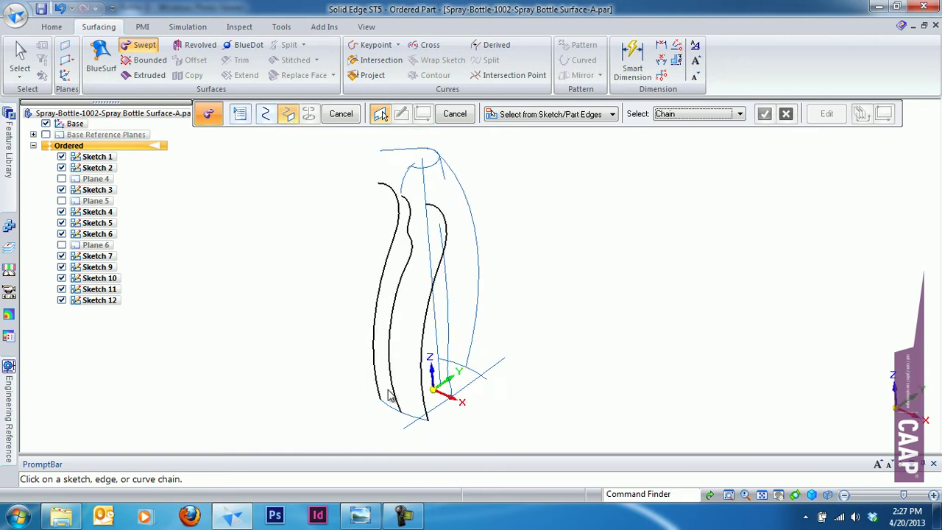
click(348, 421)
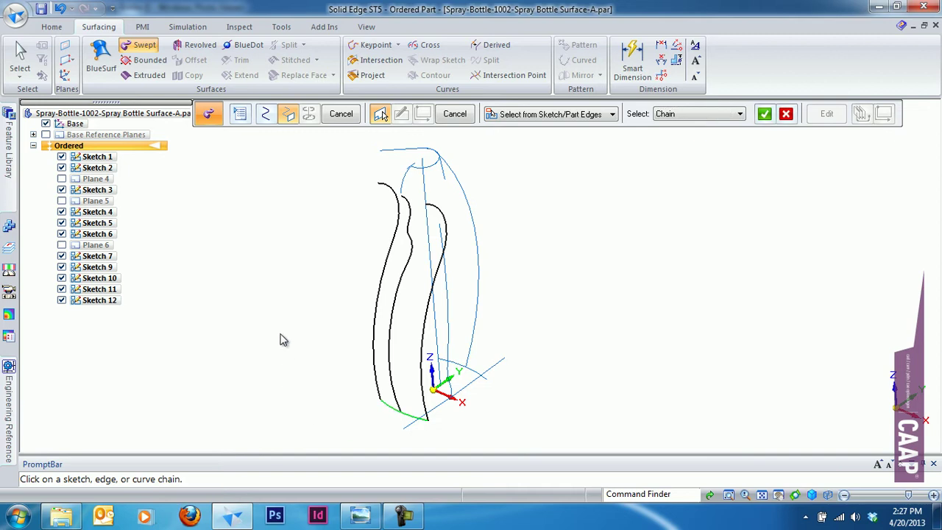
right_click(283, 339)
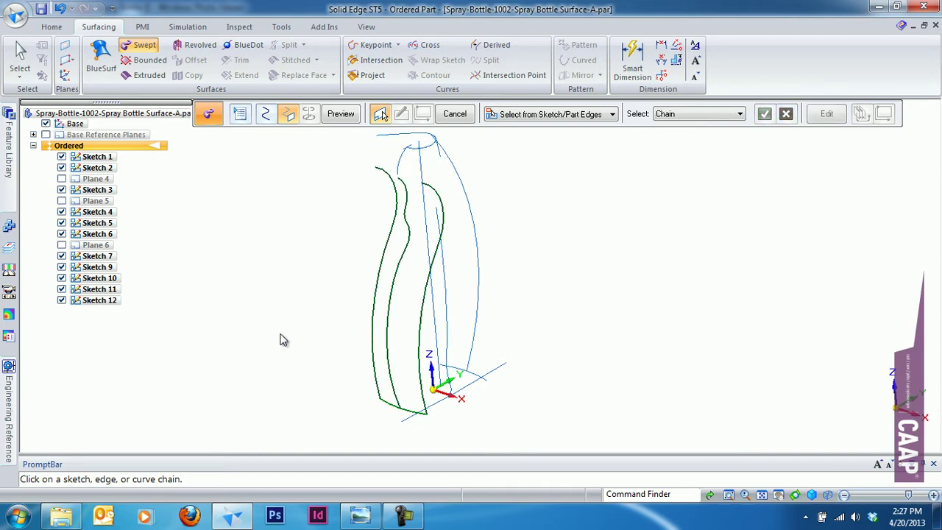
click(341, 114)
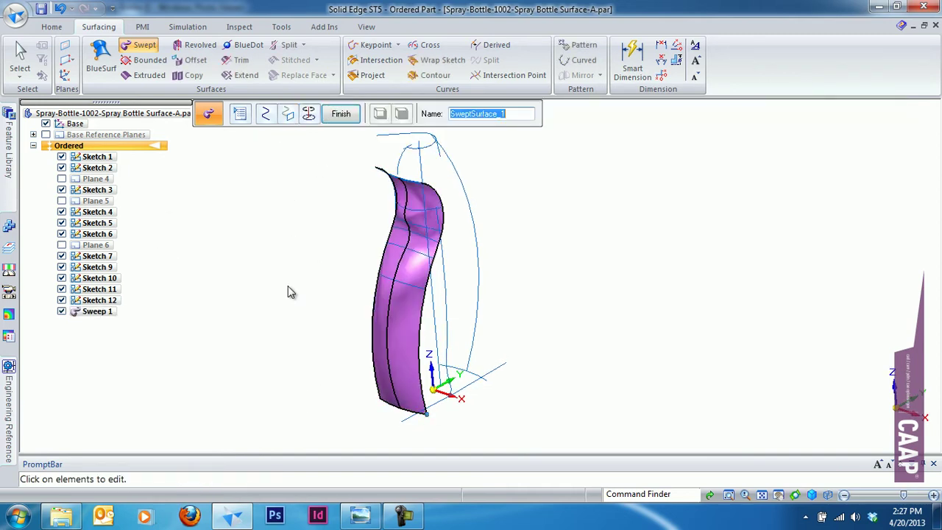
mouse_move(288, 289)
middle_down()
mouse_move(404, 278)
mouse_move(341, 272)
middle_up()
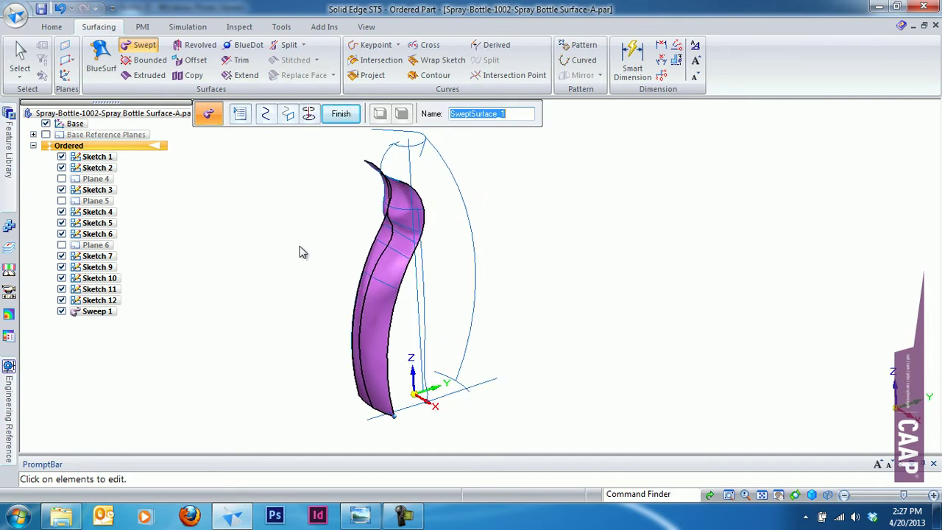
click(339, 116)
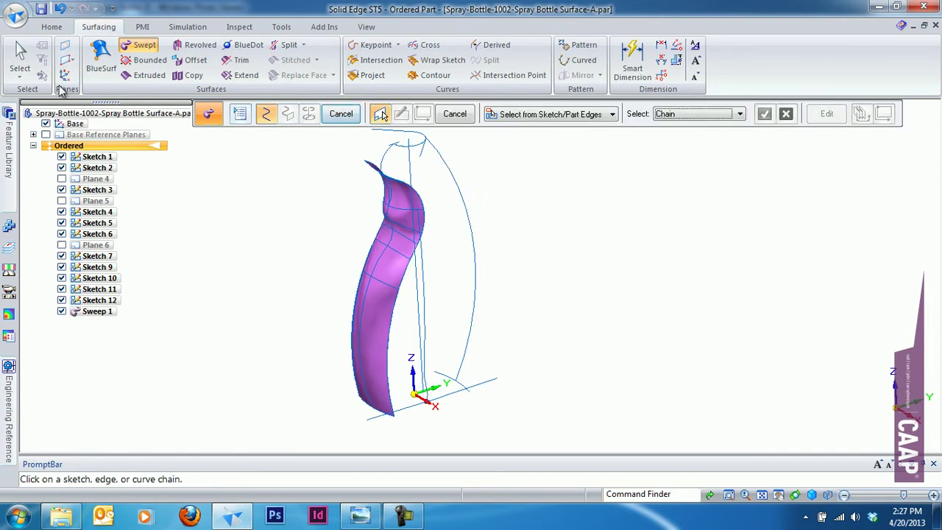
Exit the sweep command and zoom in on the new Sweep 1 side panel
key(Escape)
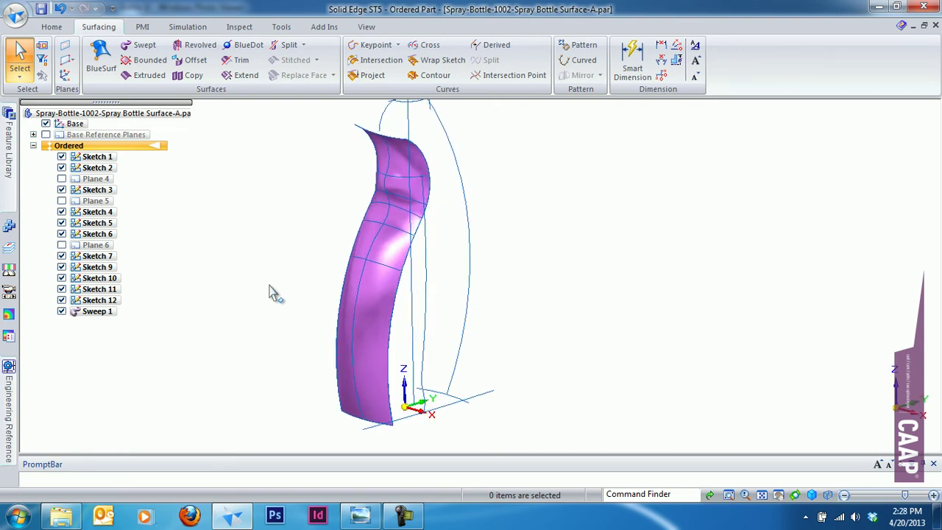
scroll(322, 236, up, 5)
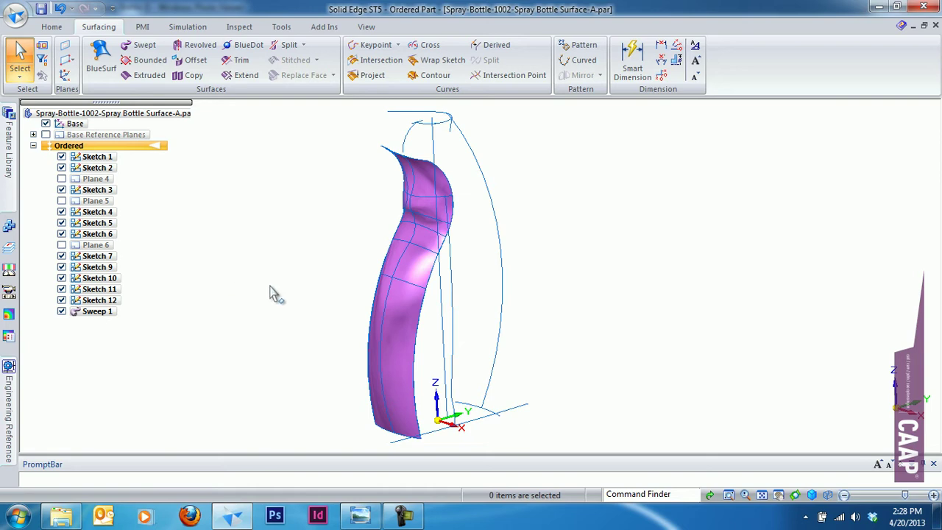
Reorient the view and start another swept surface with the default sweep options
key(ctrl+j)
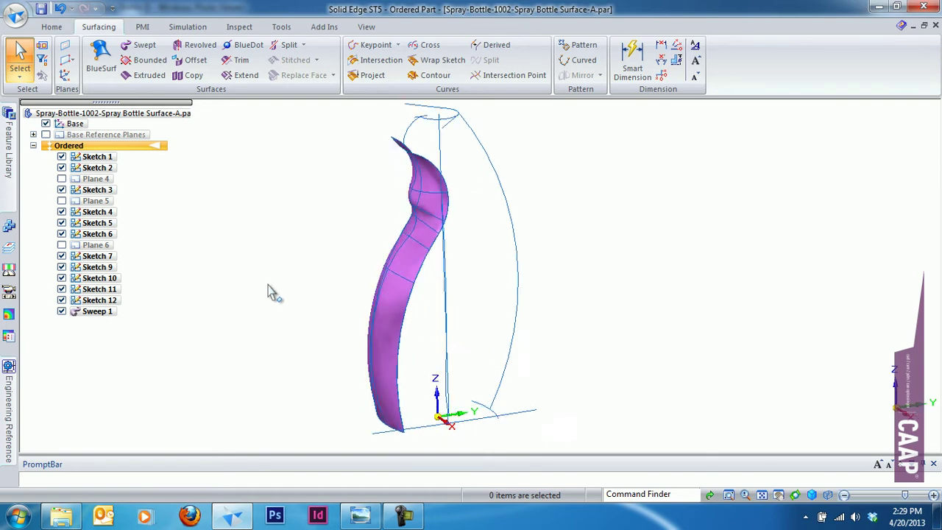
click(144, 47)
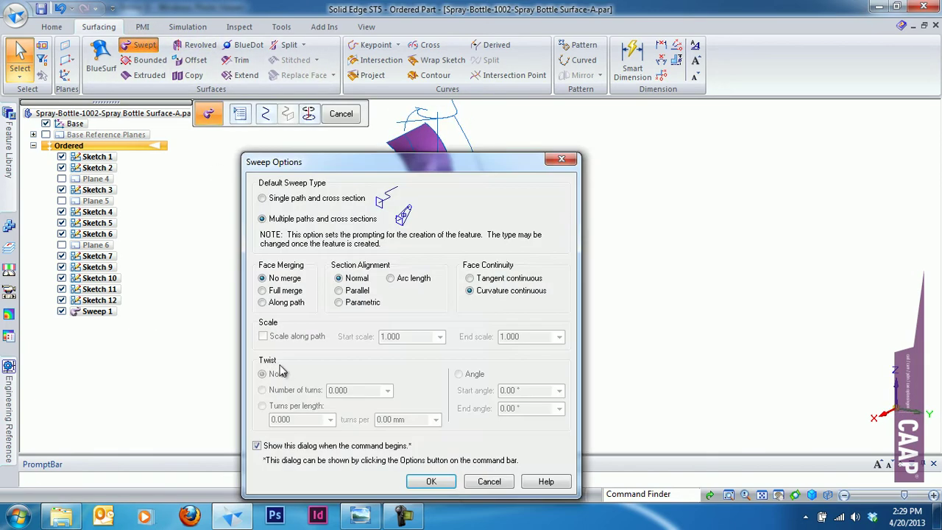
click(431, 482)
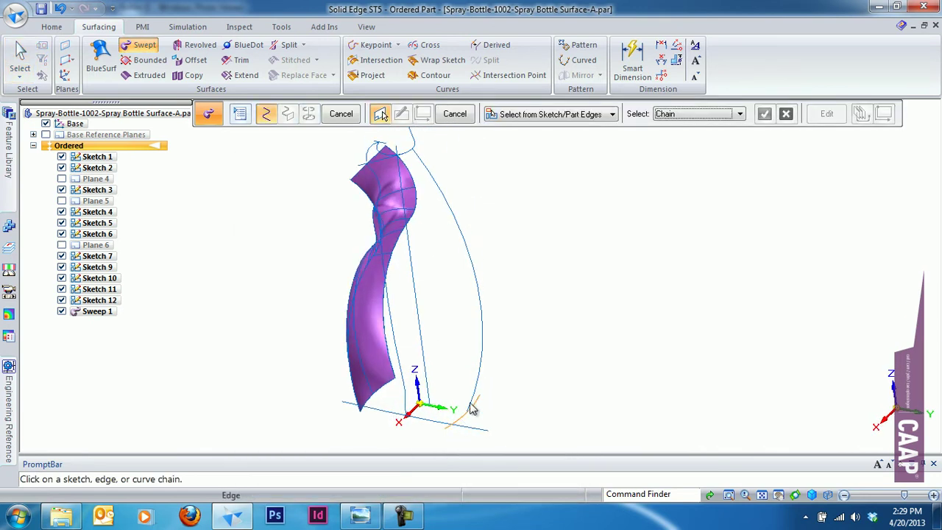
Set the tall right-hand outer curve as the only sweep path and move to cross sections
click(482, 291)
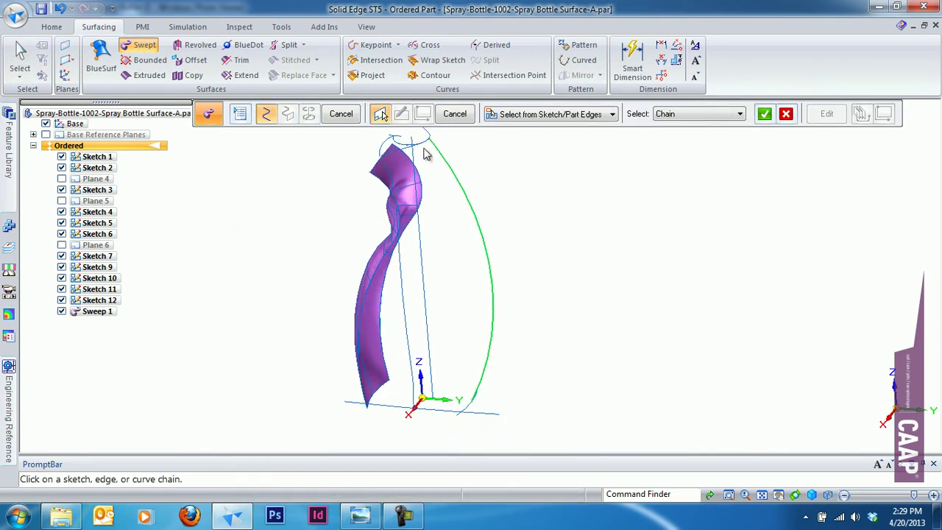
middle_drag(492, 208, 505, 420)
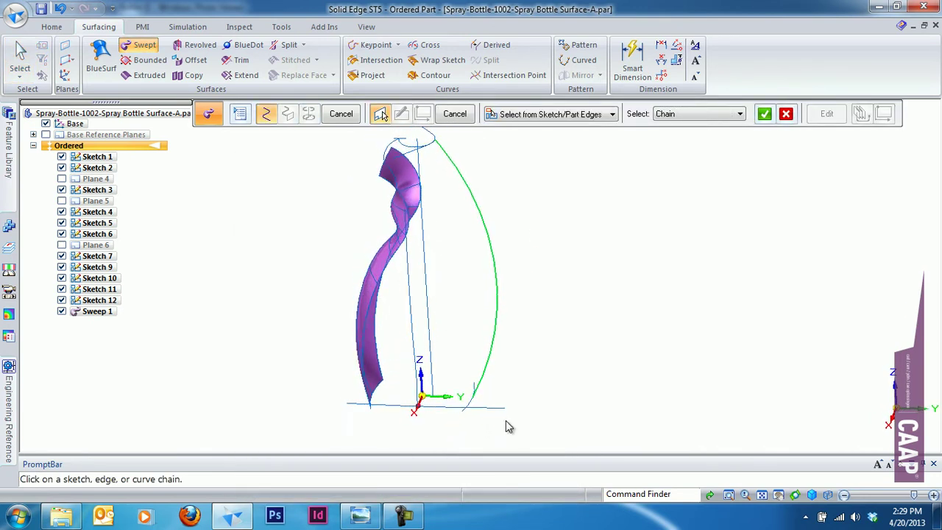
click(764, 113)
middle_drag(695, 200, 492, 377)
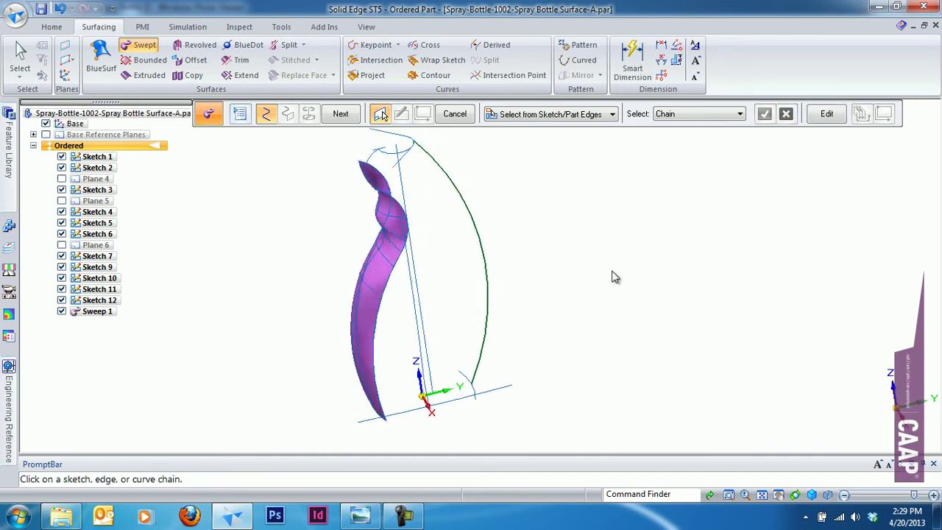
click(479, 388)
middle_drag(525, 215, 434, 199)
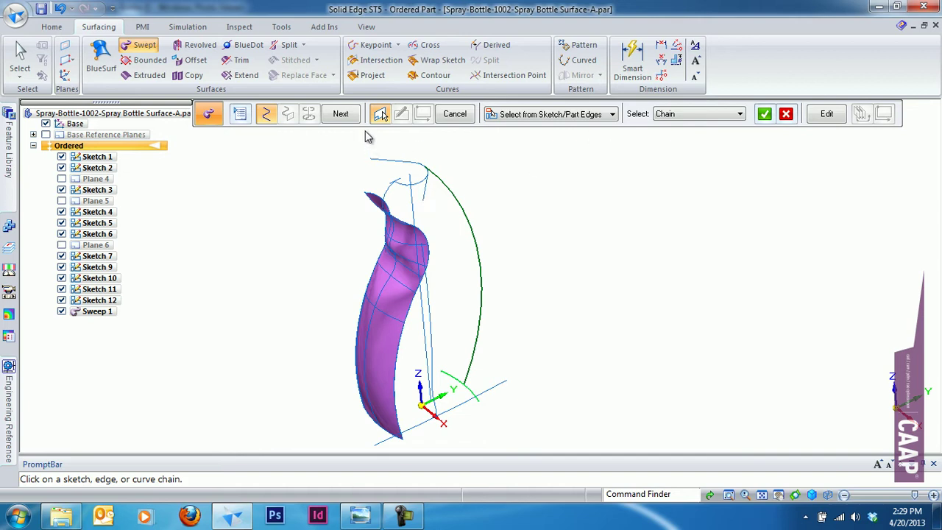
click(786, 114)
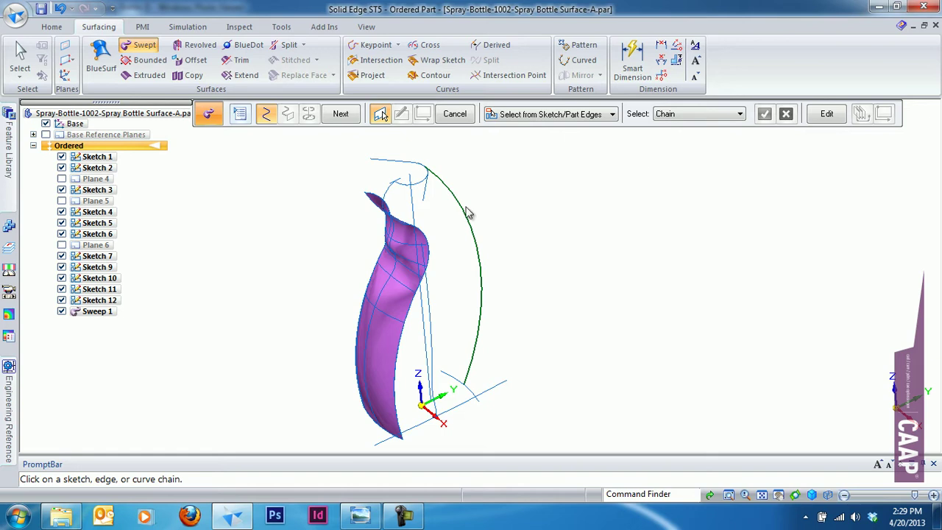
middle_drag(465, 213, 462, 198)
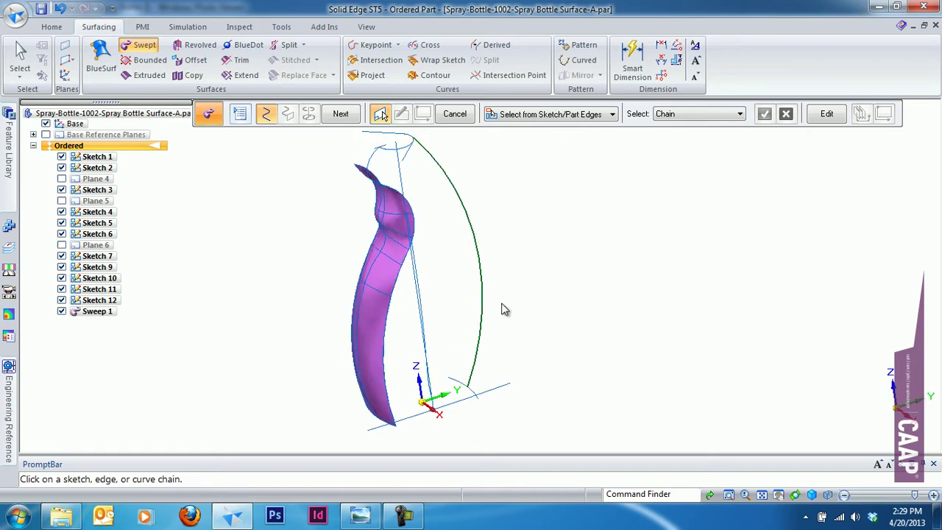
click(341, 116)
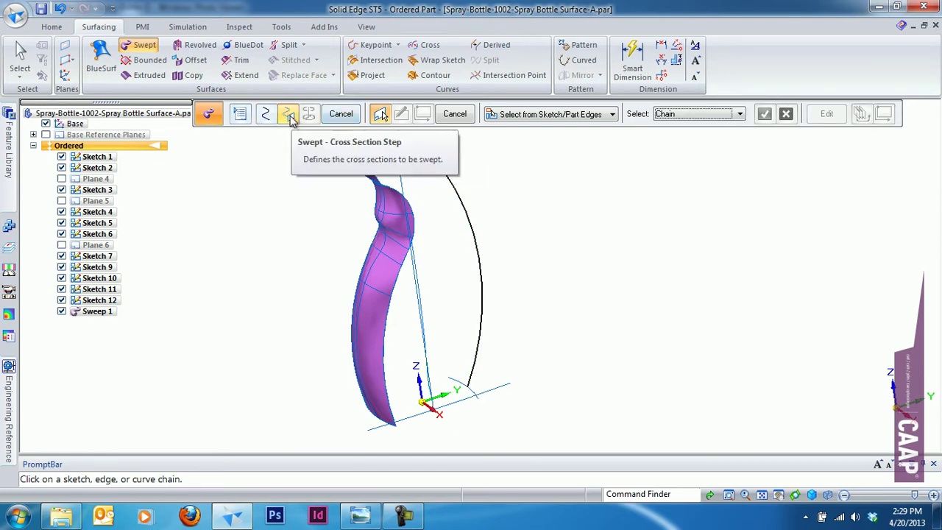
Pick the arc at the bottle base as the first cross section
middle_drag(346, 184, 406, 221)
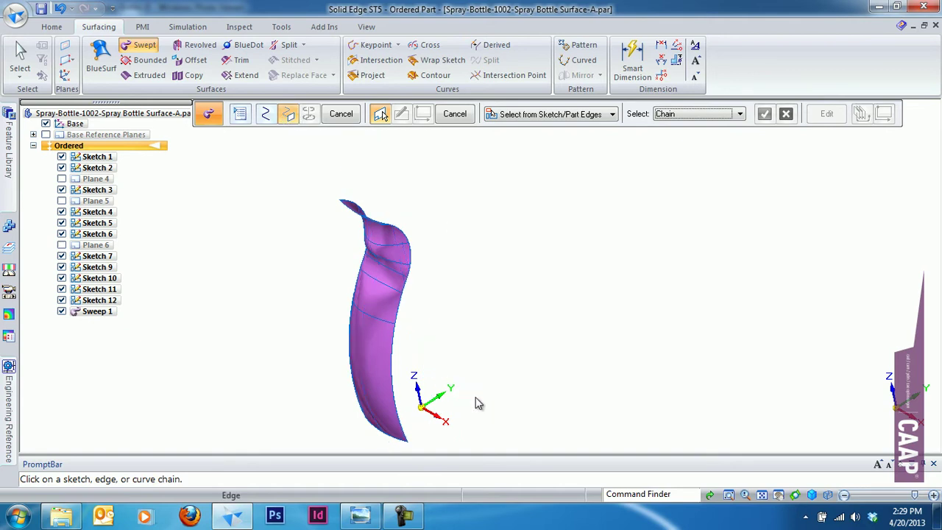
scroll(474, 412, up, 2)
scroll(473, 430, up, 1)
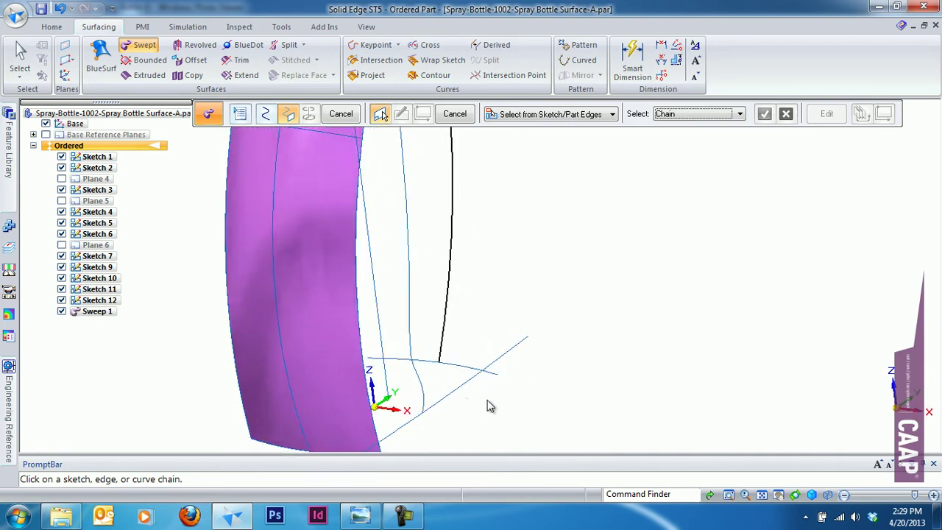
scroll(487, 405, up, 1)
scroll(488, 397, up, 1)
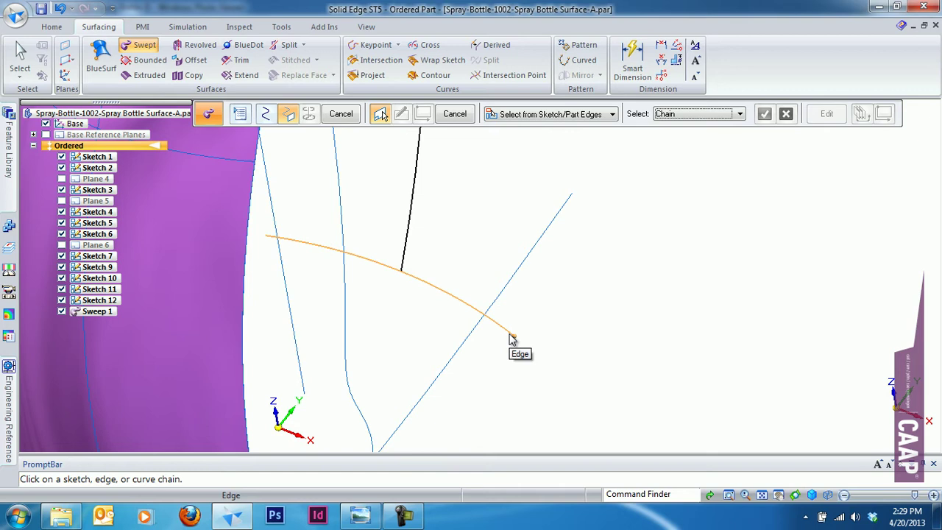
click(513, 339)
scroll(633, 369, down, 2)
scroll(626, 362, down, 1)
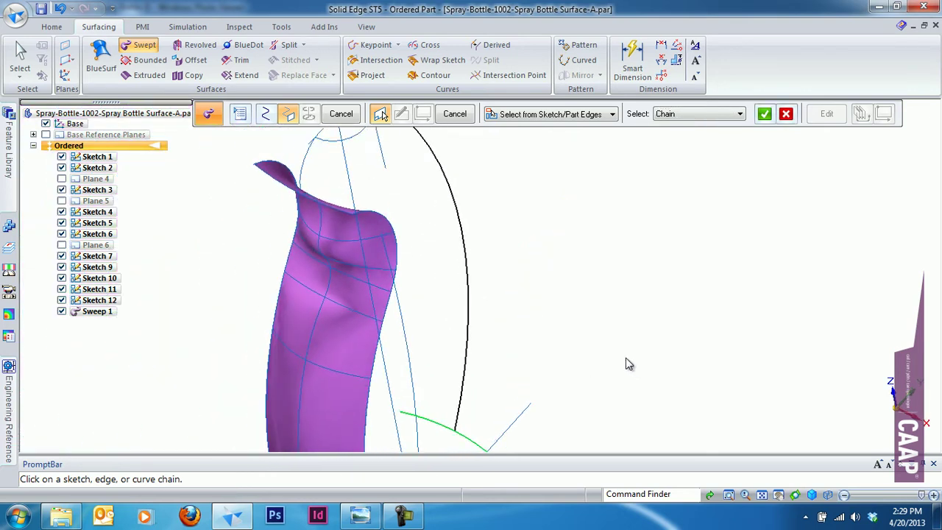
scroll(626, 363, down, 1)
scroll(620, 357, down, 1)
scroll(611, 353, down, 1)
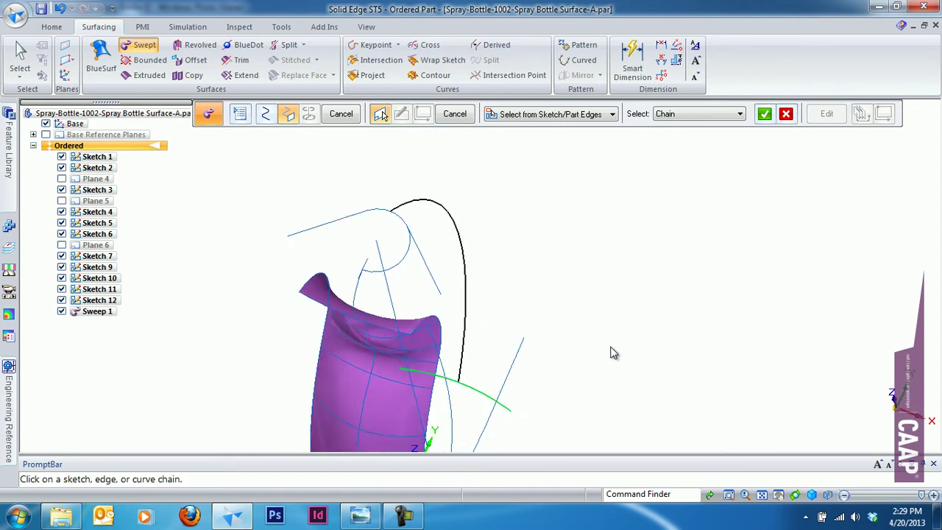
scroll(614, 352, up, 2)
scroll(611, 350, up, 1)
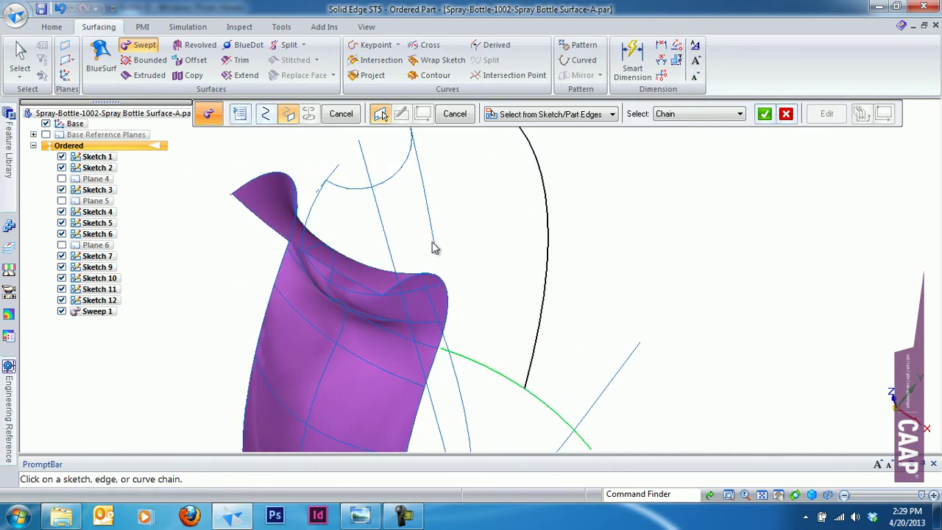
click(765, 113)
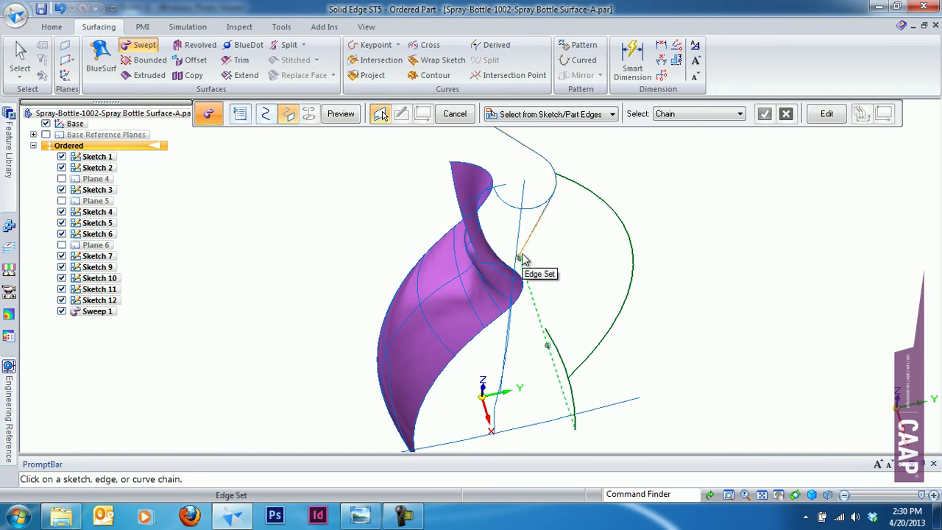
Add the top profile edge chain as the second cross section, preview, and finish Sweep 2
click(524, 259)
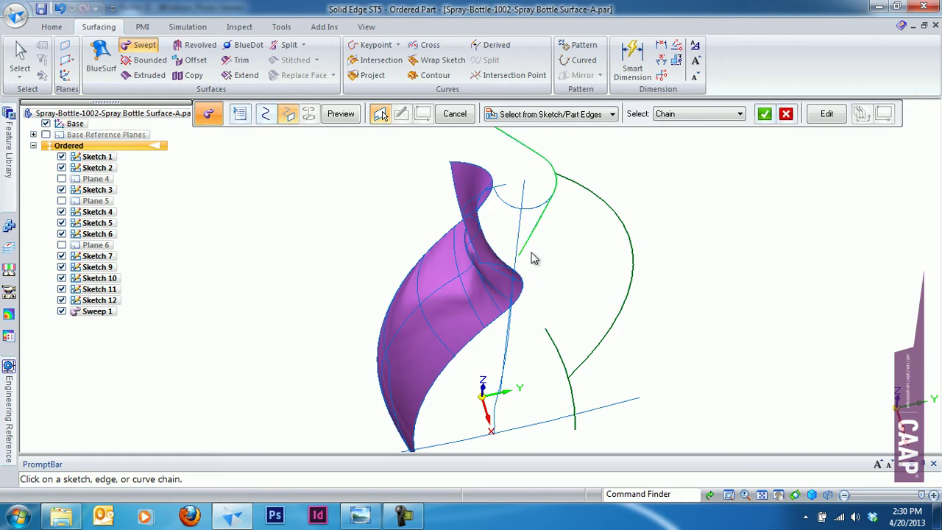
click(764, 114)
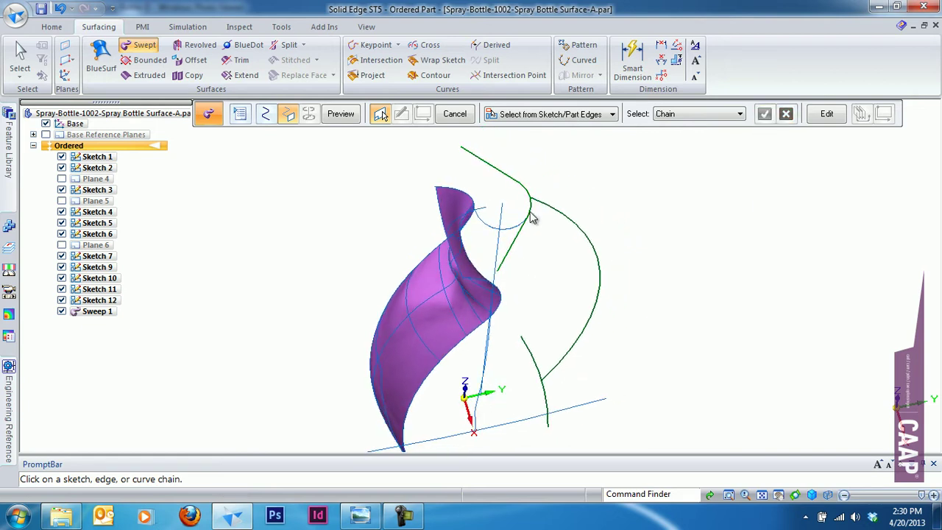
click(341, 113)
mouse_move(351, 242)
middle_down()
mouse_move(554, 439)
mouse_move(559, 244)
middle_up()
scroll(570, 200, up, 2)
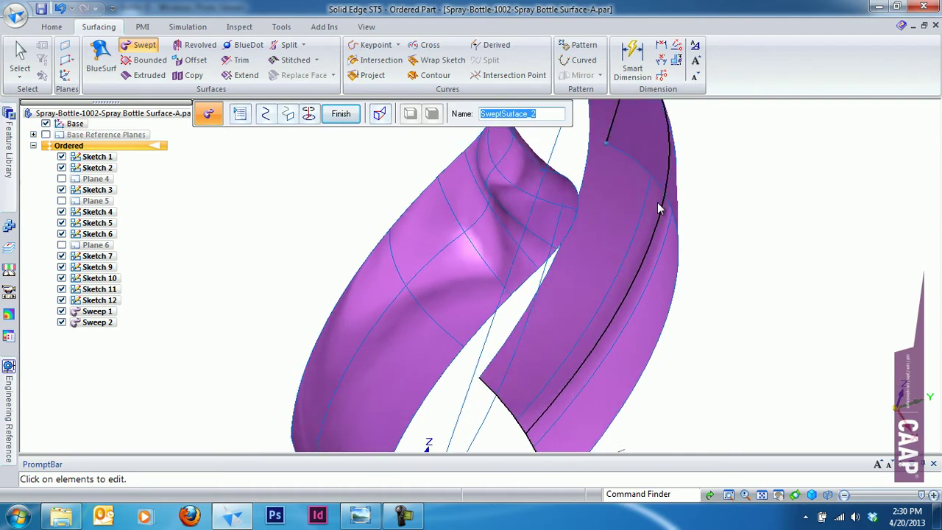
scroll(658, 206, up, 3)
mouse_move(677, 206)
middle_down()
mouse_move(814, 262)
mouse_move(854, 324)
mouse_move(862, 301)
mouse_move(769, 366)
mouse_move(504, 375)
mouse_move(446, 363)
mouse_move(430, 384)
mouse_move(580, 328)
mouse_move(551, 331)
middle_up()
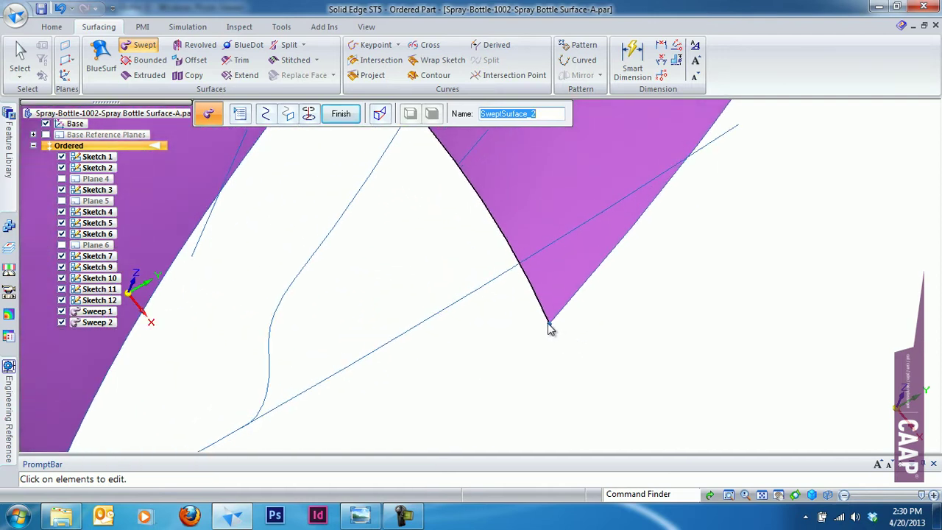
key(ctrl+i)
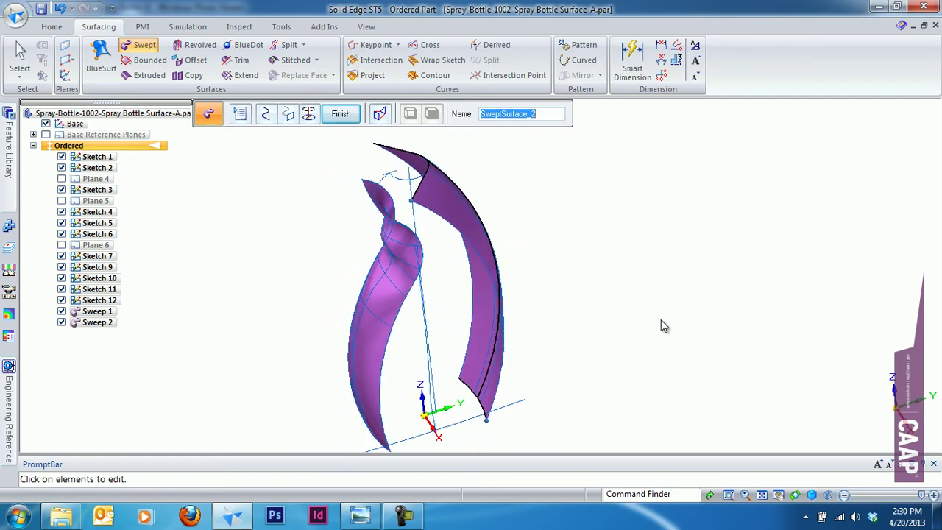
mouse_move(660, 326)
middle_down()
mouse_move(579, 351)
mouse_move(525, 274)
mouse_move(536, 246)
middle_up()
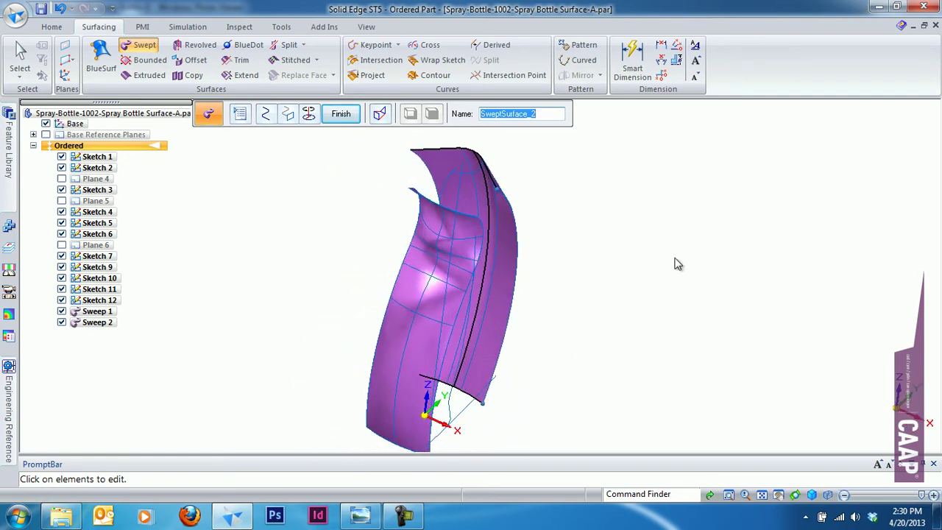
middle_drag(677, 263, 683, 263)
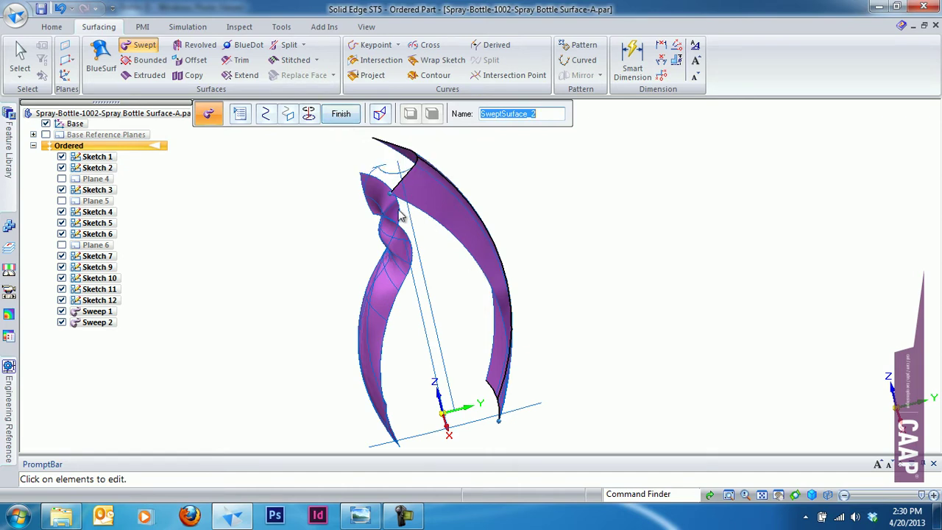
click(347, 122)
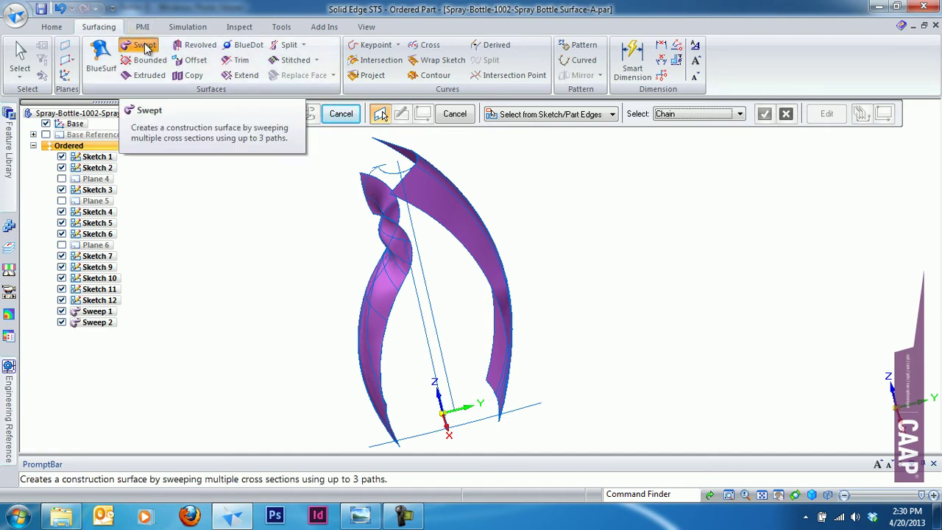
Set the vertical centre curve as the third sweep's path
mouse_move(255, 311)
middle_down()
mouse_move(583, 375)
mouse_move(524, 298)
middle_up()
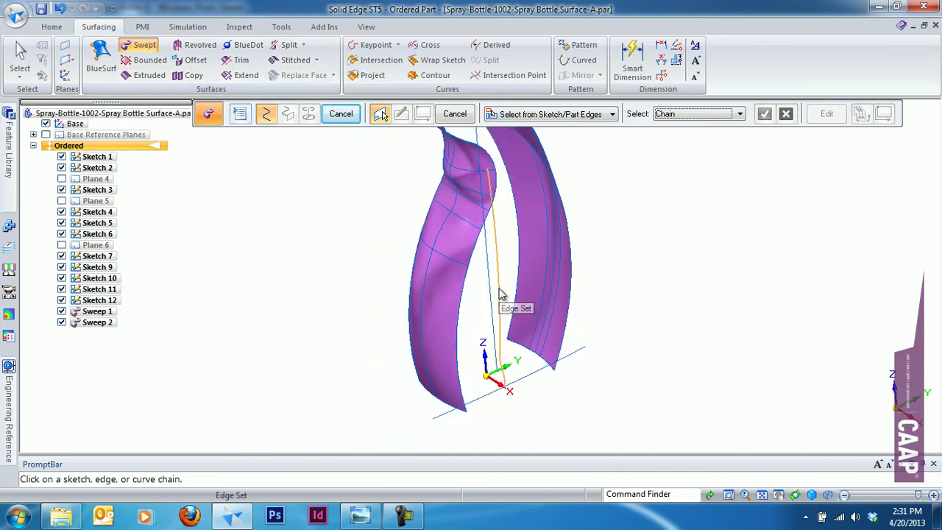
click(499, 302)
mouse_move(508, 397)
middle_down()
mouse_move(589, 401)
mouse_move(710, 195)
middle_up()
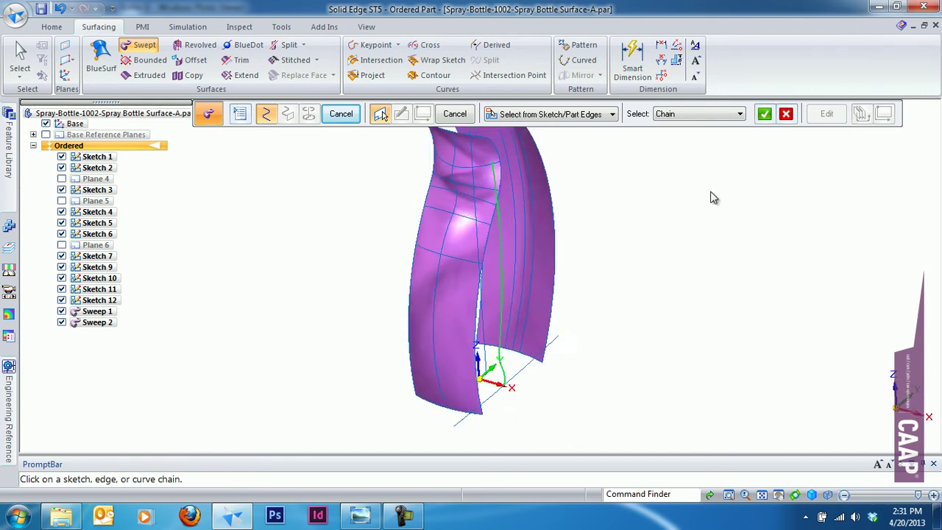
click(763, 114)
click(340, 114)
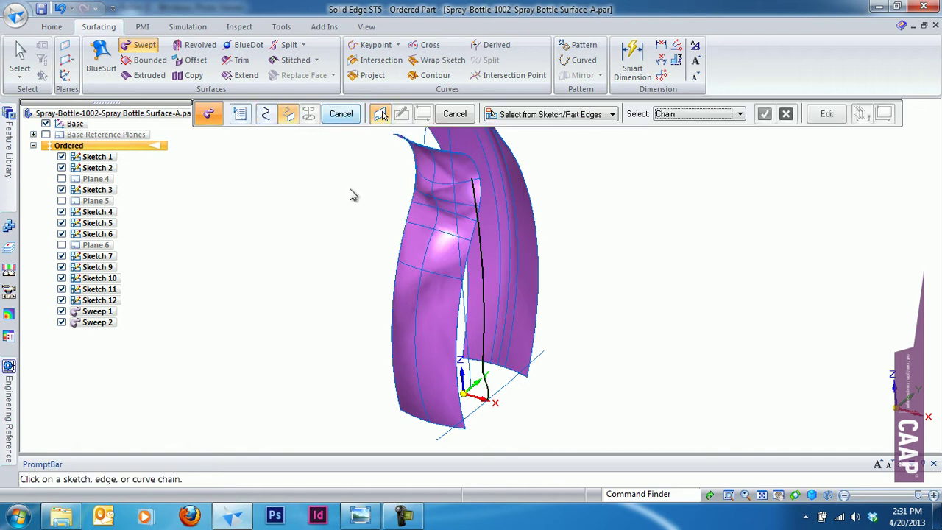
Use the base edge as the cross section and commit Sweep 3, then start a revolved surface
click(471, 421)
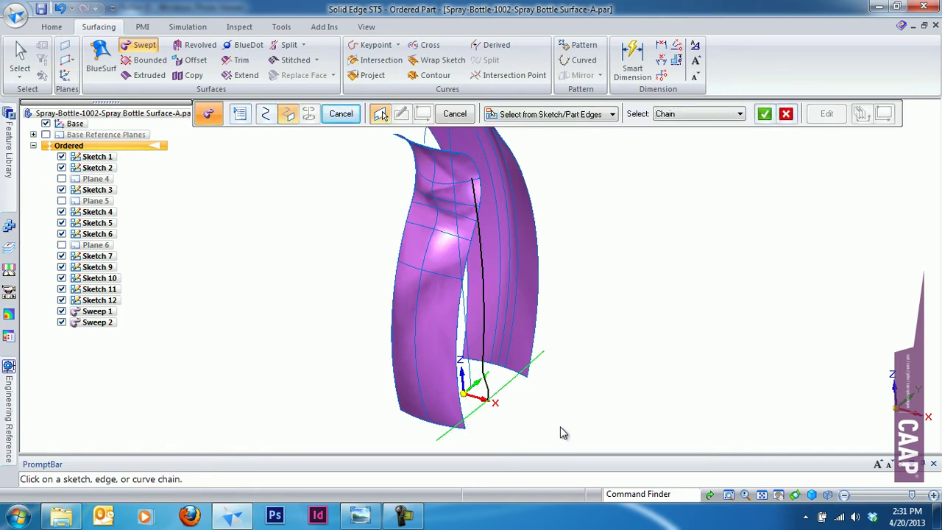
click(763, 114)
click(340, 114)
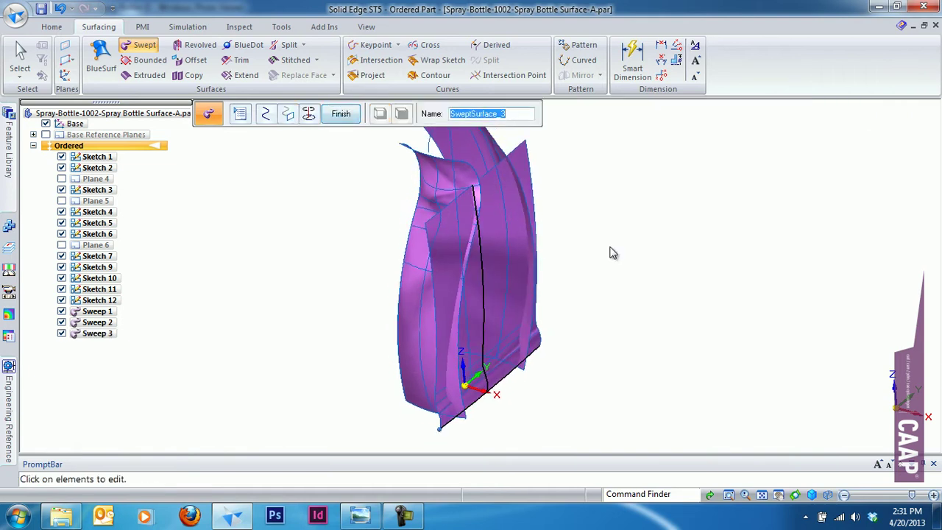
middle_drag(613, 253, 522, 228)
middle_drag(425, 165, 346, 121)
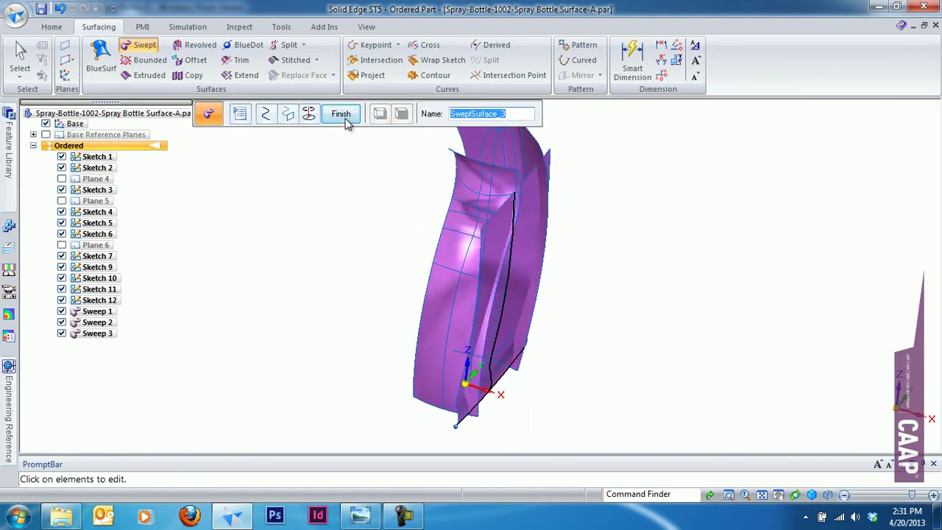
click(341, 114)
middle_drag(362, 254, 537, 226)
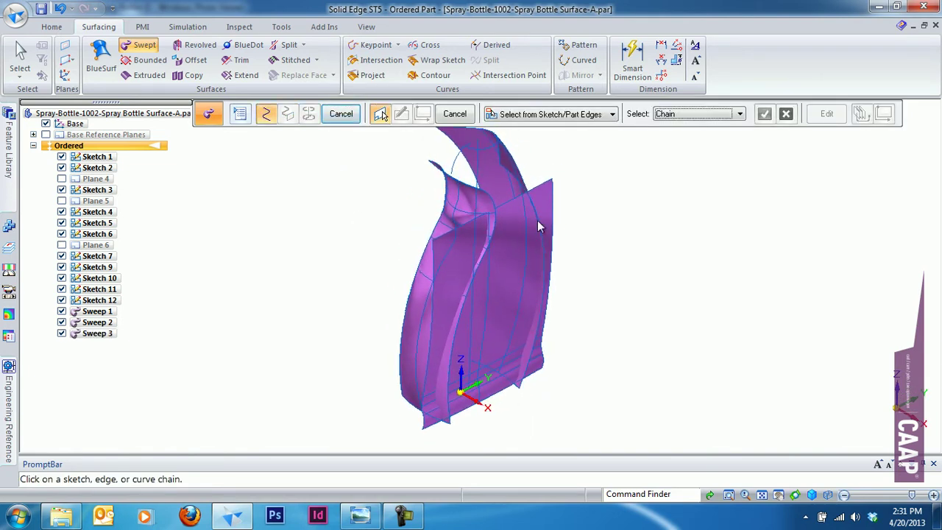
mouse_move(434, 426)
middle_down()
mouse_move(546, 220)
mouse_move(599, 277)
middle_up()
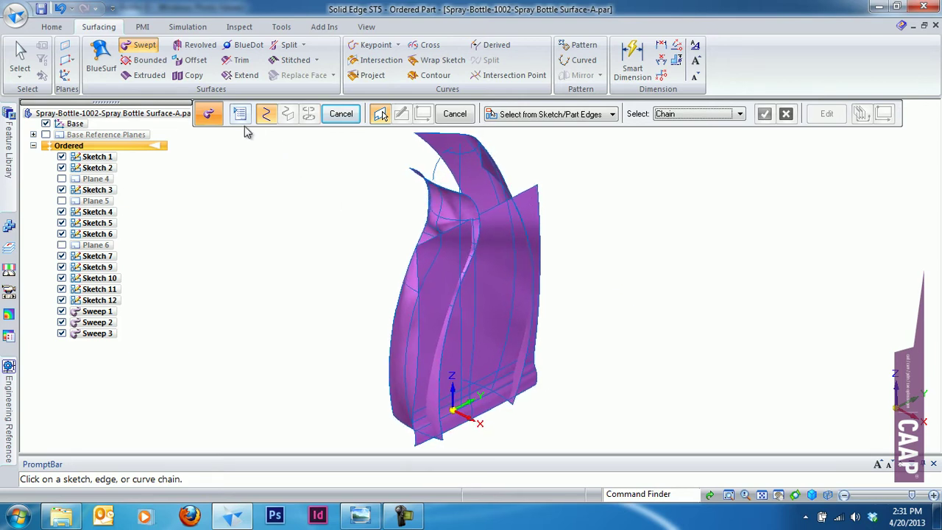
click(196, 45)
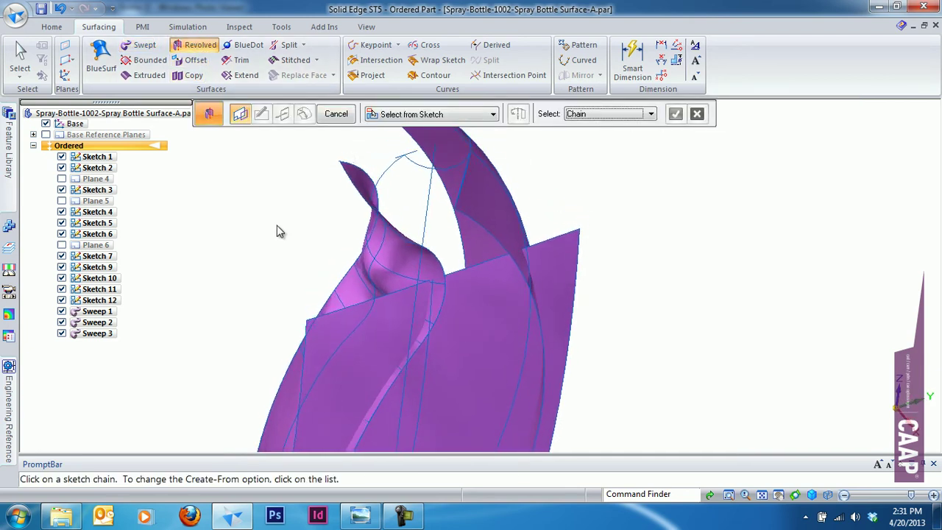
Revolve the top arc about the vertical line to the edge vertex as Revolve 1, then start BlueSurf
click(382, 174)
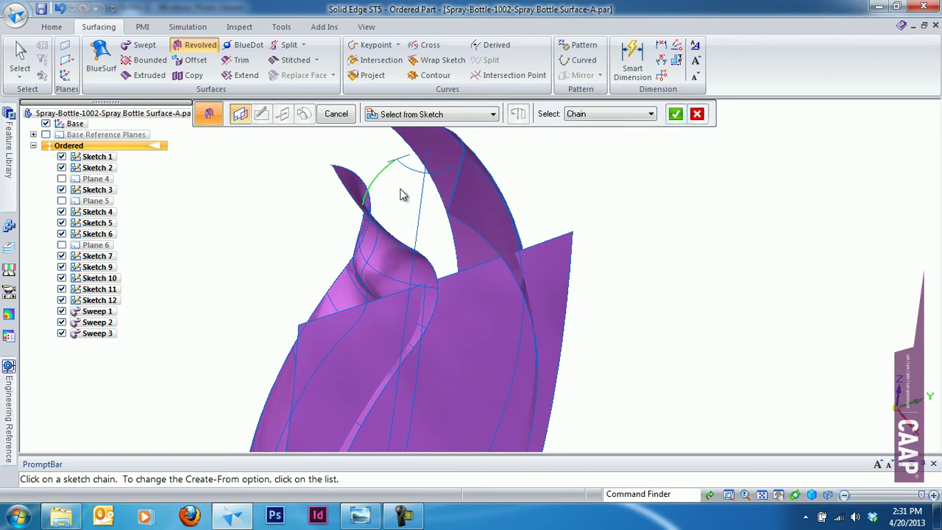
click(675, 116)
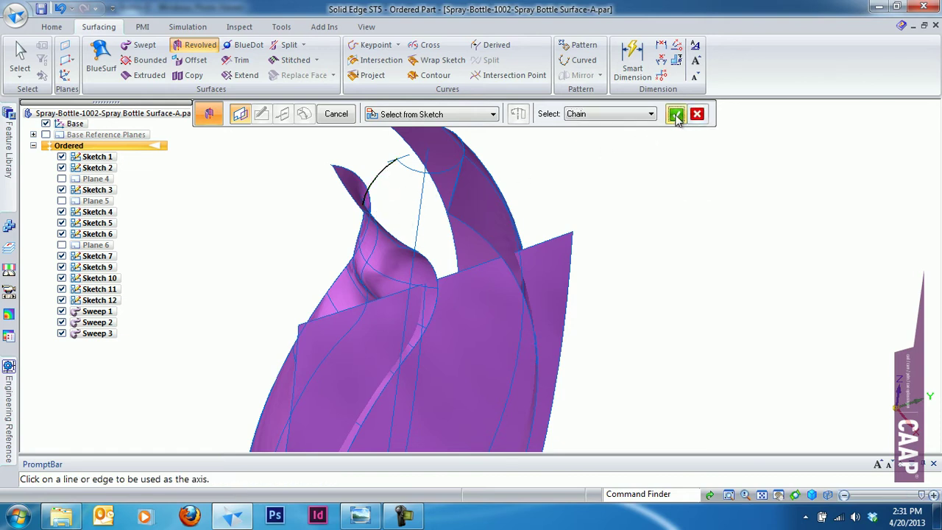
click(424, 195)
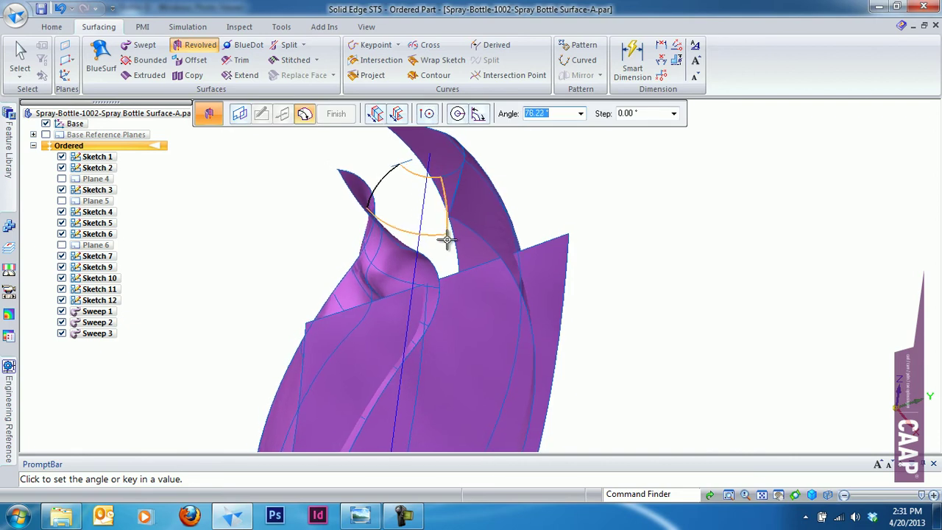
scroll(389, 242, up, 5)
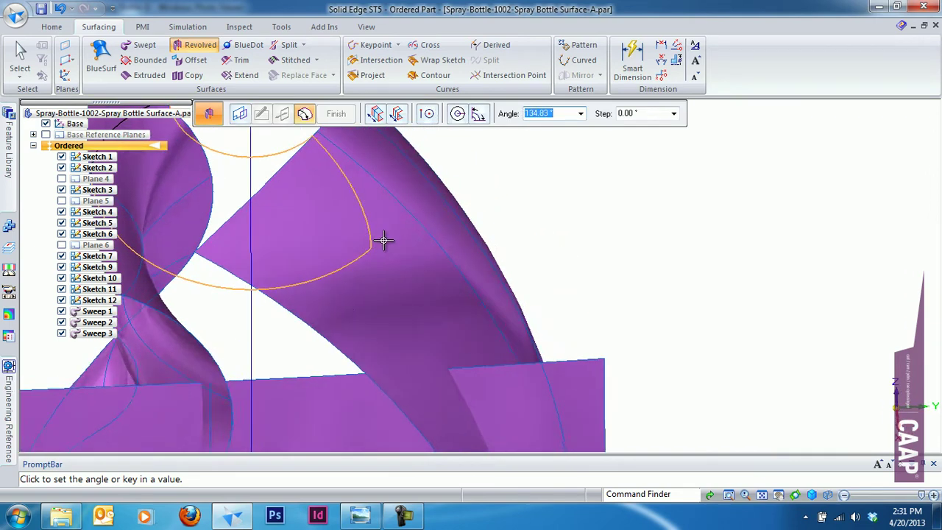
mouse_move(385, 238)
middle_down()
mouse_move(309, 228)
mouse_move(376, 309)
middle_up()
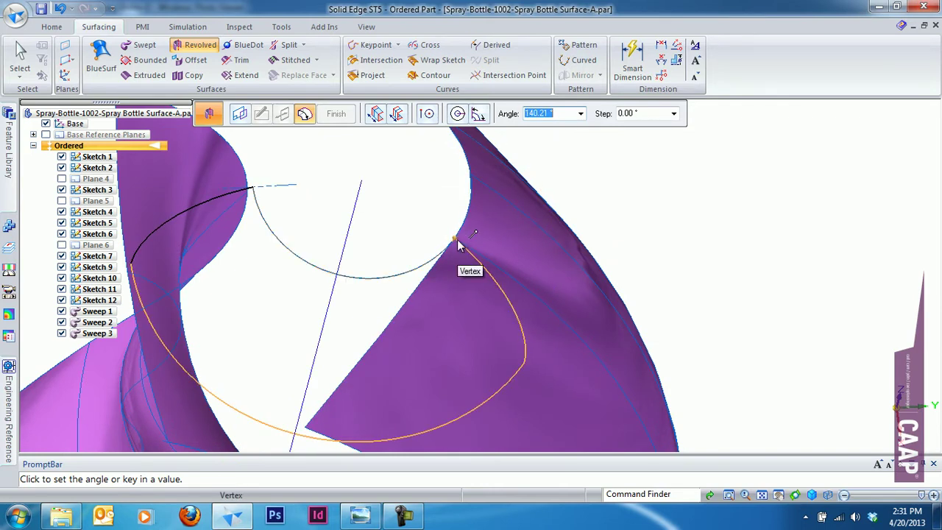
click(457, 245)
scroll(545, 288, up, 3)
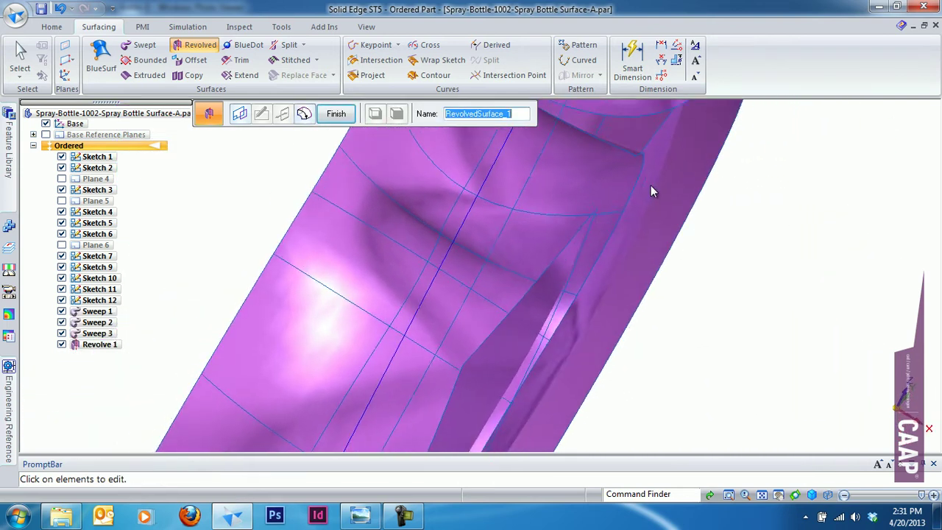
scroll(650, 191, down, 3)
click(336, 114)
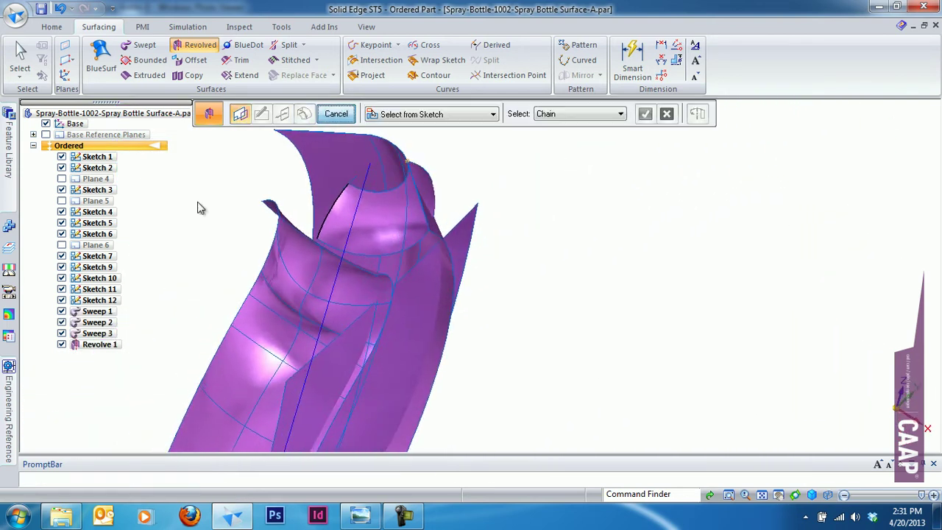
middle_drag(197, 207, 245, 212)
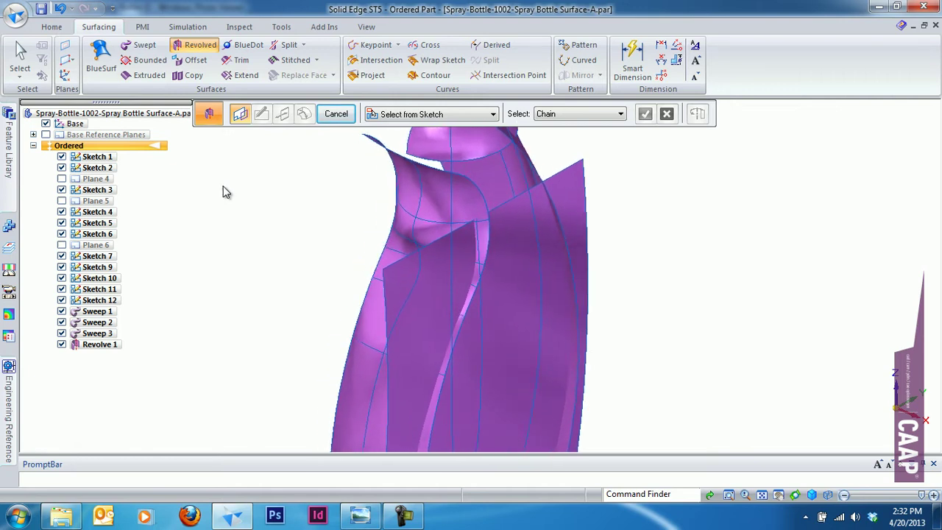
middle_drag(230, 192, 242, 203)
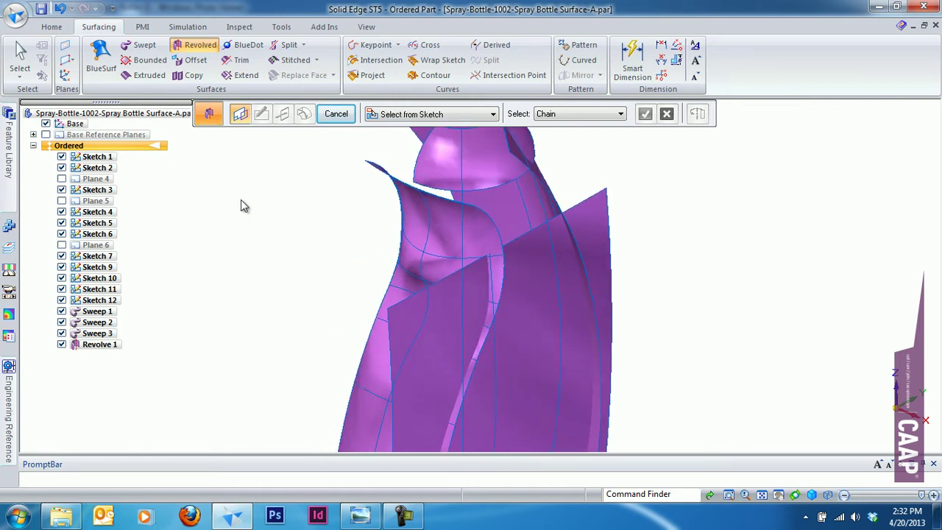
click(106, 70)
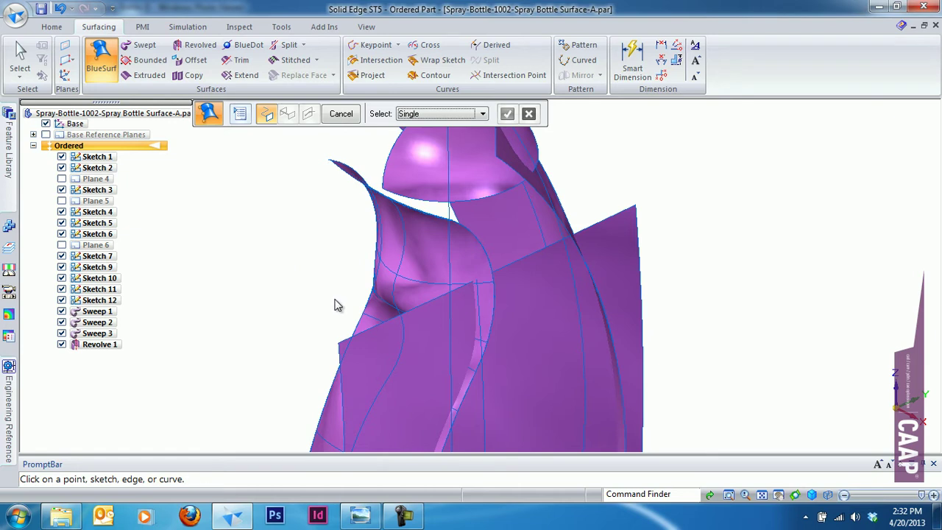
Using Chain selection, pick the Sweep 3 top edge and Revolve 1 rim as BlueSurf sections
click(432, 115)
click(424, 134)
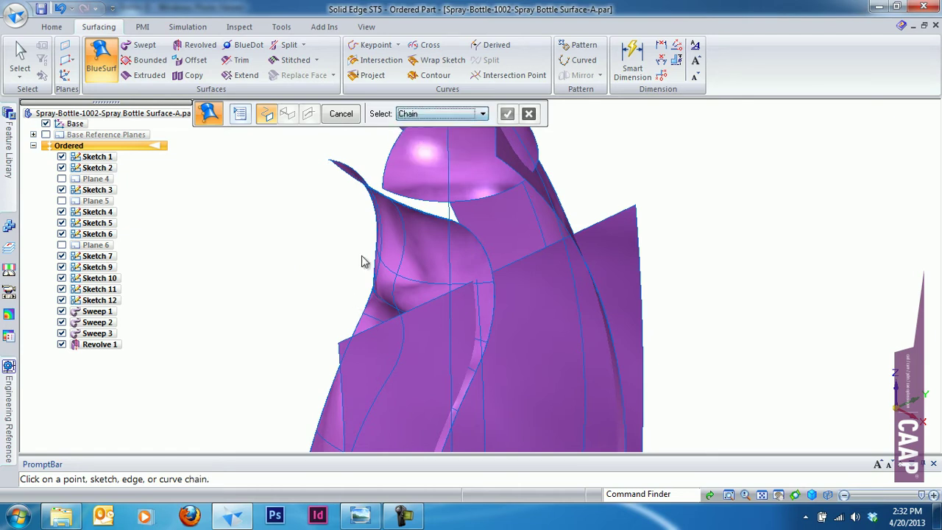
click(349, 344)
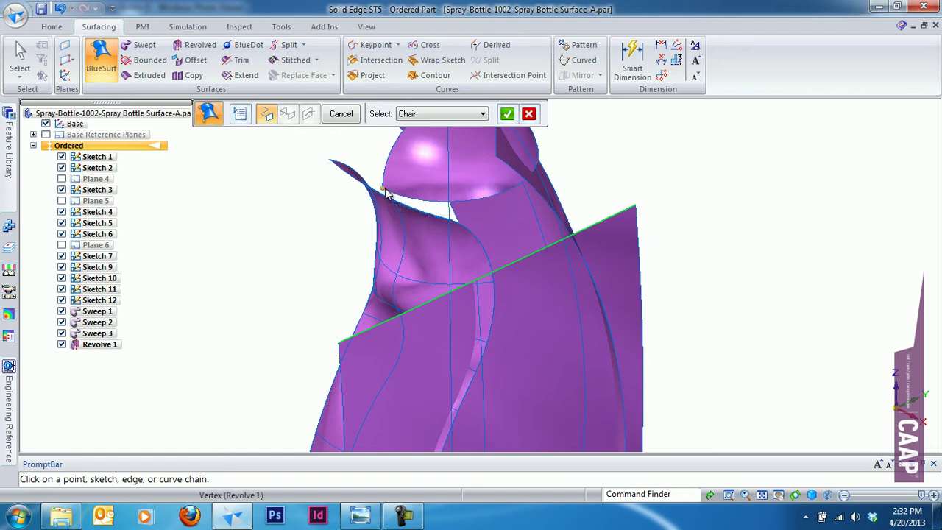
right_click(394, 224)
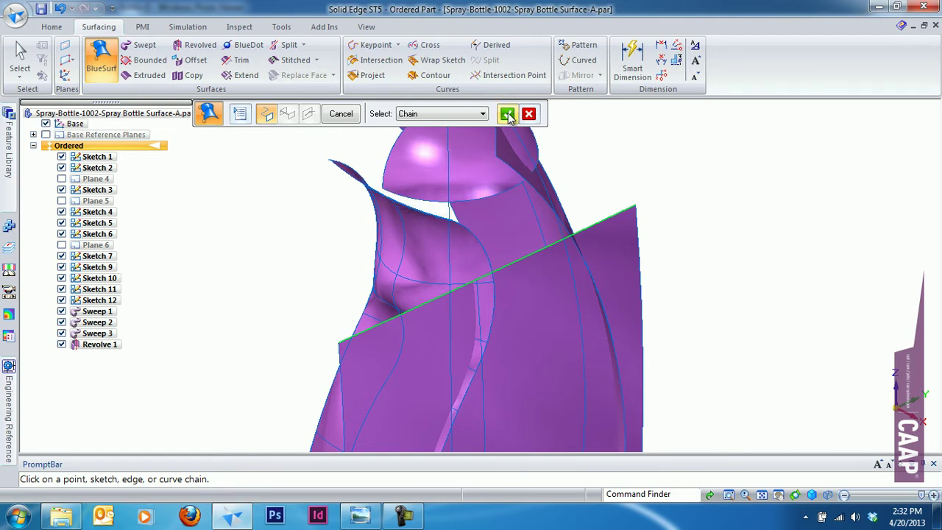
click(394, 197)
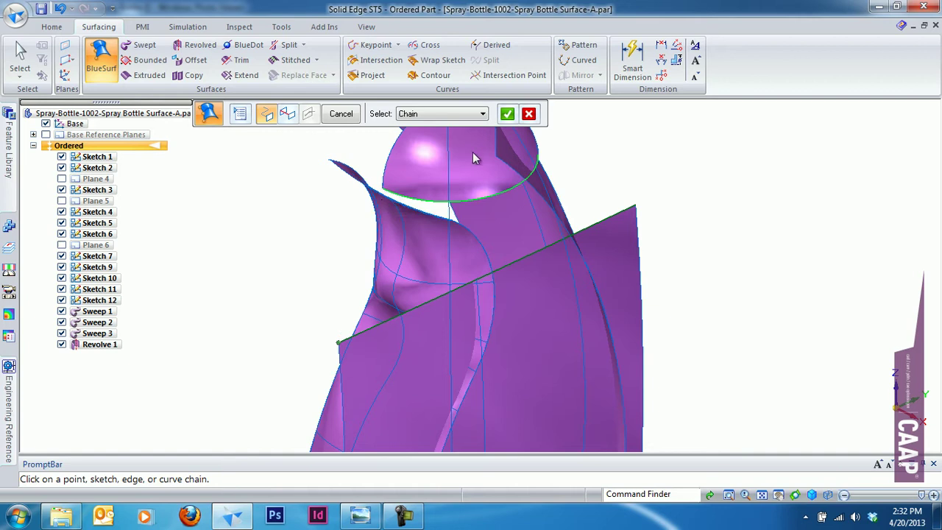
click(507, 113)
Check the blend from several angles, then preview and finish BlueSurf 1
mouse_move(385, 267)
middle_down()
mouse_move(422, 232)
mouse_move(582, 216)
mouse_move(547, 199)
mouse_move(392, 173)
middle_up()
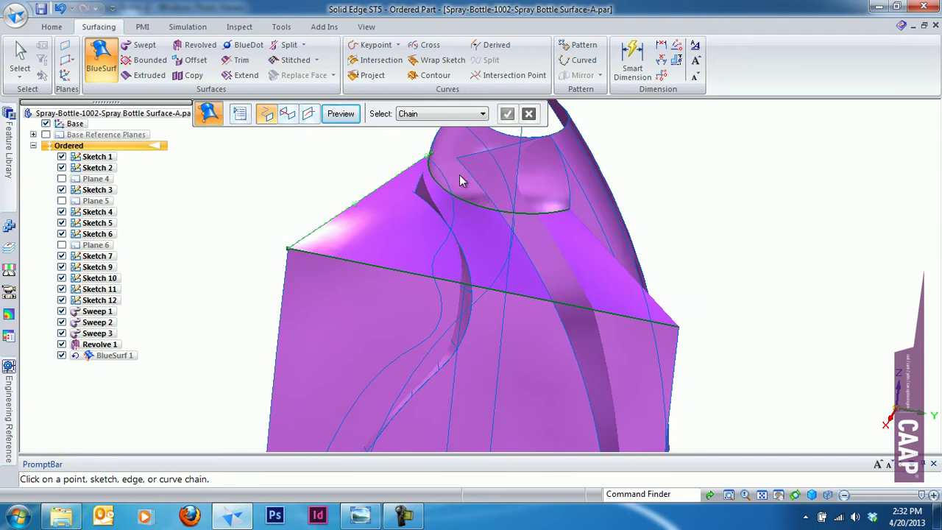
middle_drag(459, 178, 443, 188)
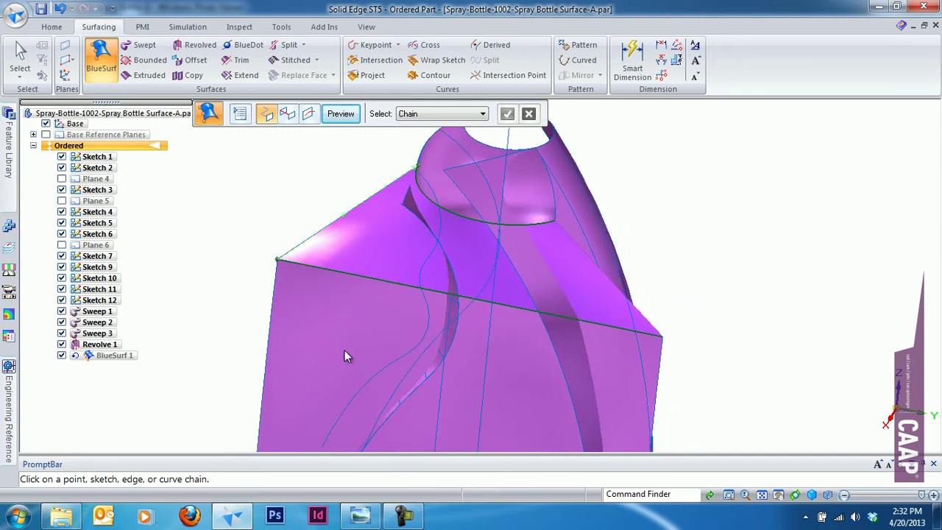
mouse_move(344, 350)
middle_down()
mouse_move(361, 282)
mouse_move(277, 259)
mouse_move(279, 271)
middle_up()
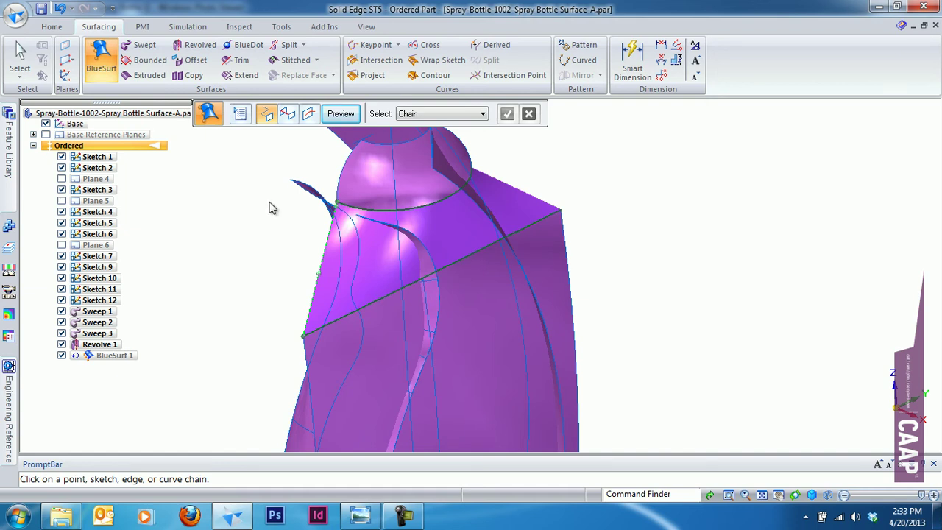
click(340, 114)
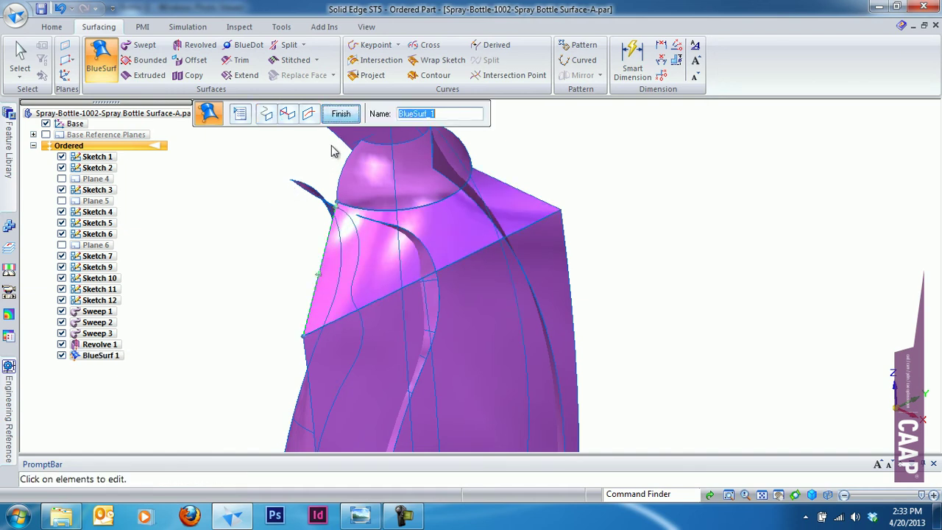
click(340, 115)
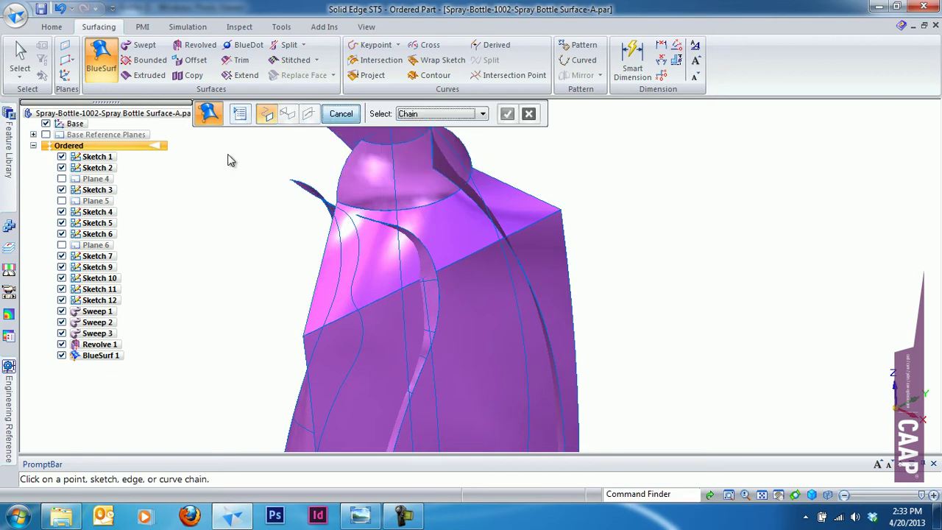
key(Escape)
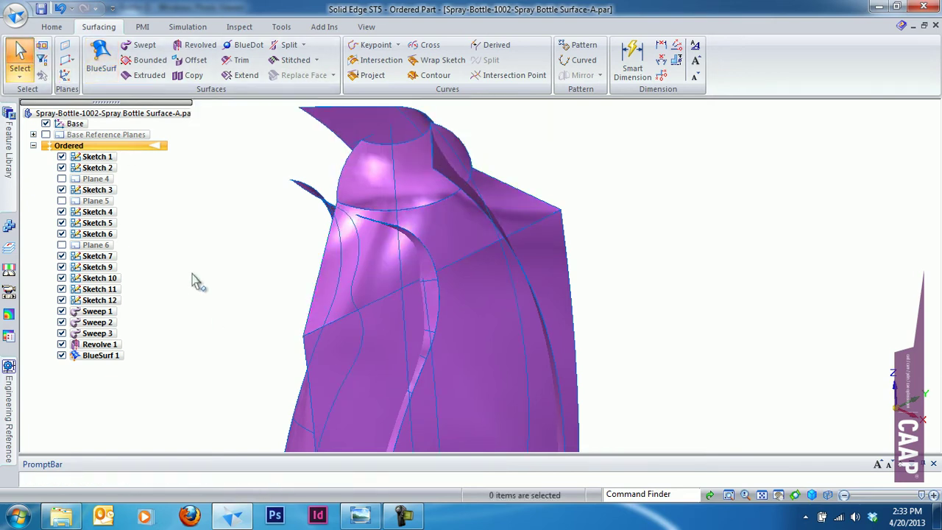
Reopen BlueSurf 1's definition and bring up its Options
click(108, 357)
click(514, 273)
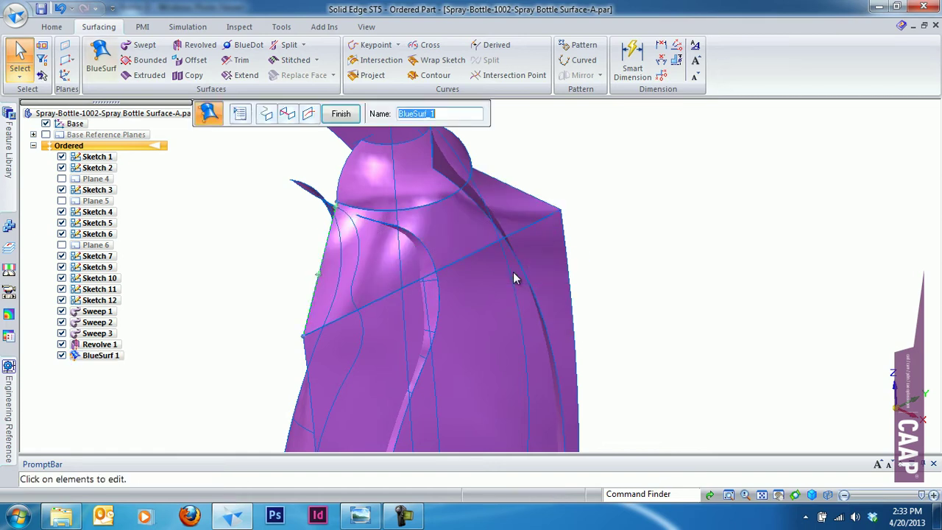
click(240, 114)
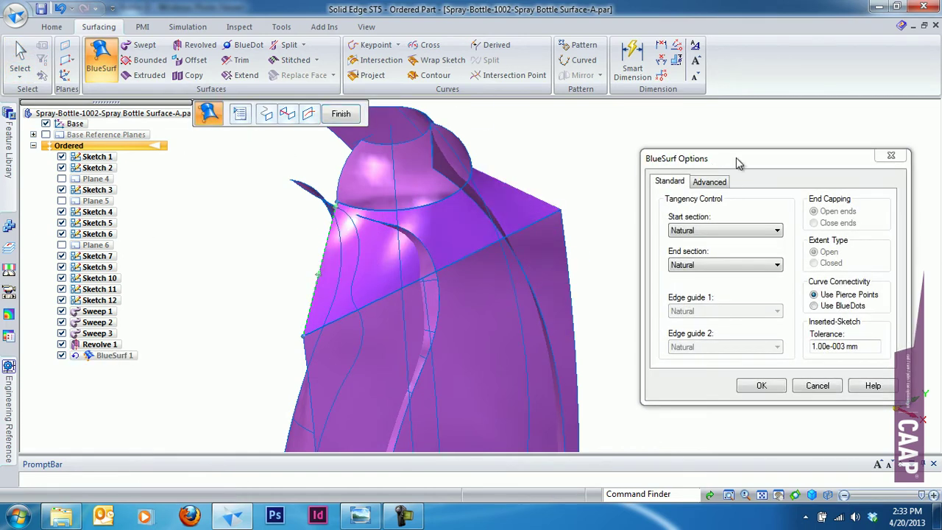
Set both start and end sections of BlueSurf 1 to Tangent continuous and finish the surface
drag(737, 156, 735, 131)
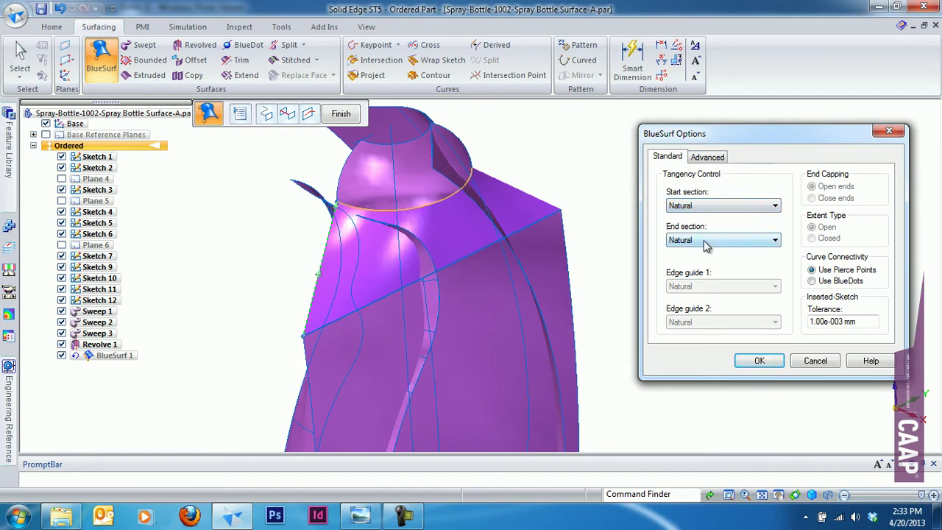
click(713, 206)
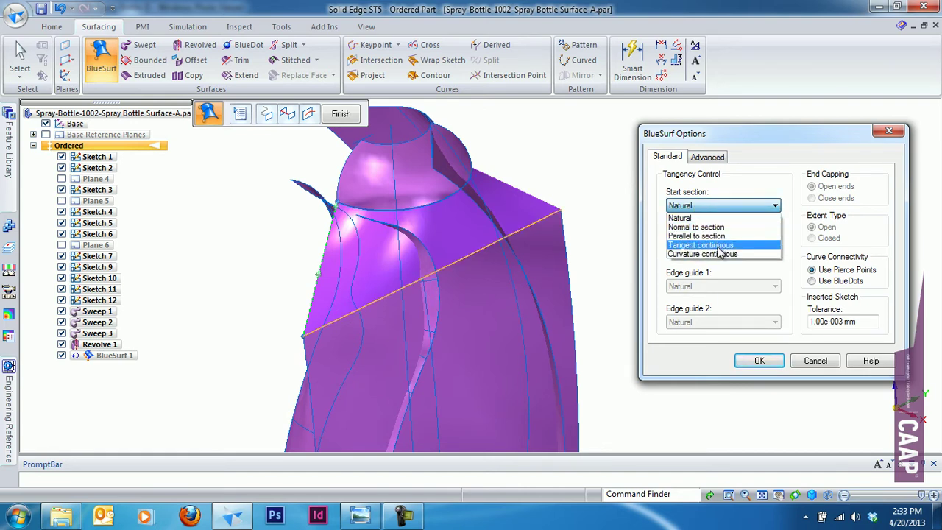
click(718, 245)
click(711, 240)
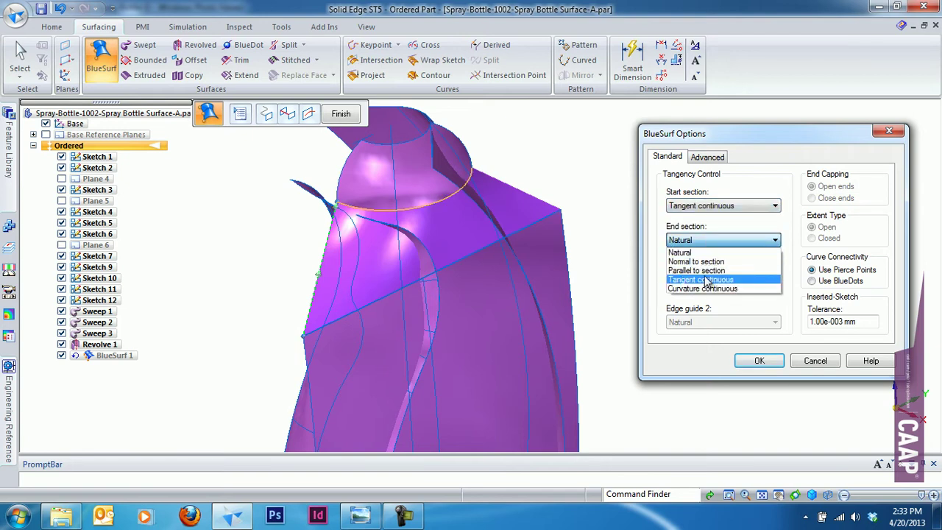
click(707, 280)
click(758, 363)
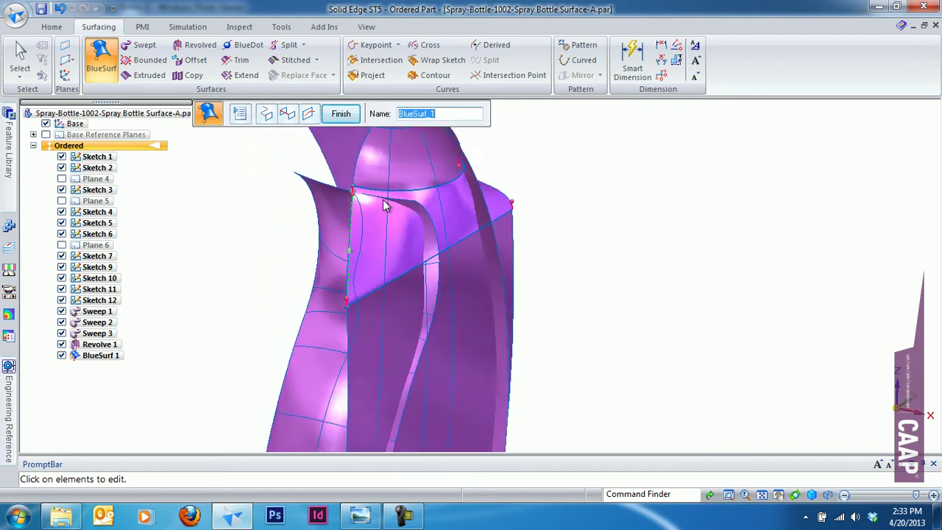
click(340, 117)
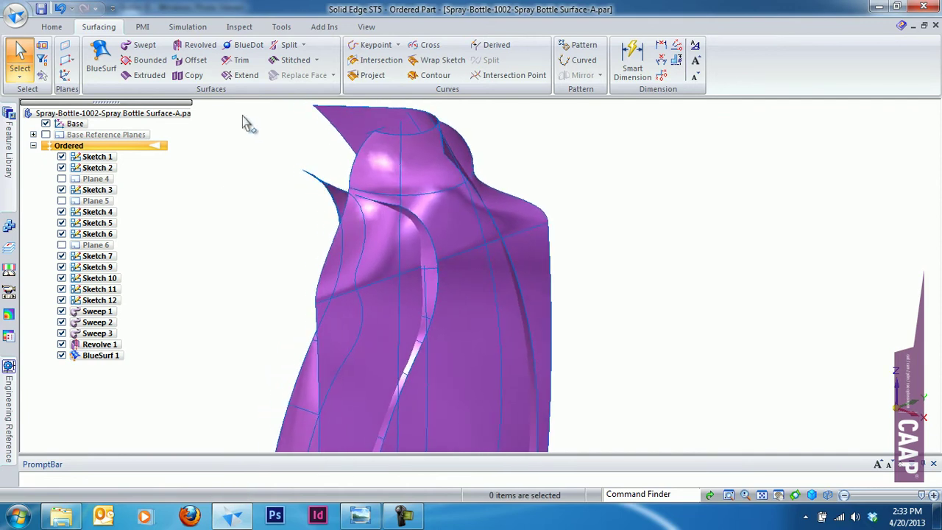
Show zebra stripes on the bottle and orbit to view the blend
click(240, 28)
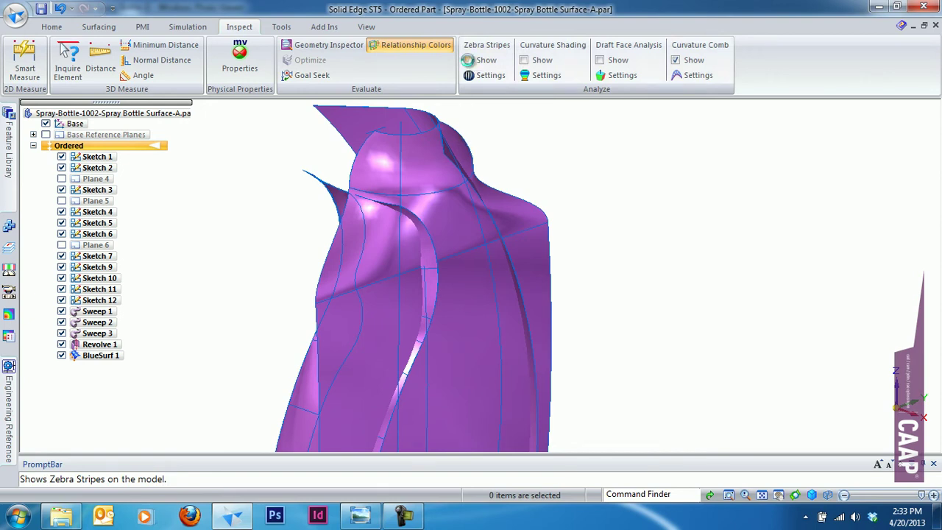
click(470, 62)
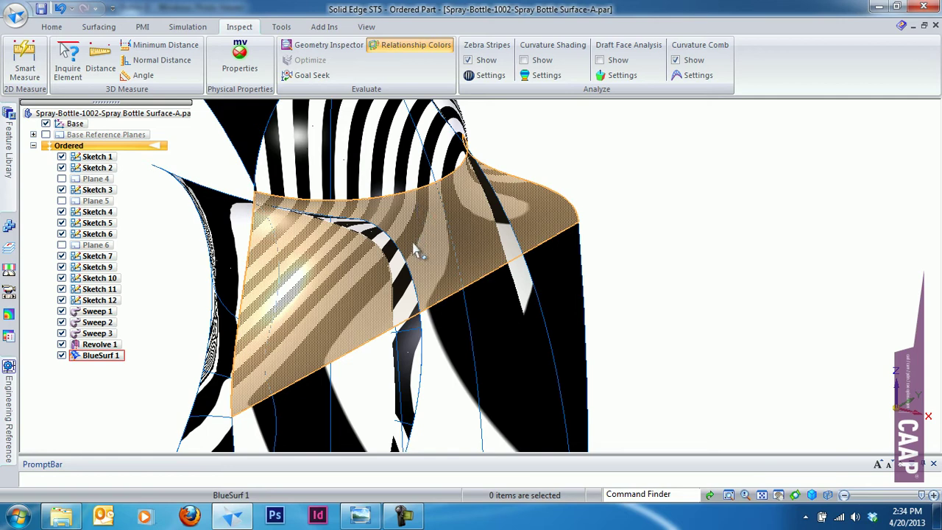
middle_drag(462, 325, 791, 316)
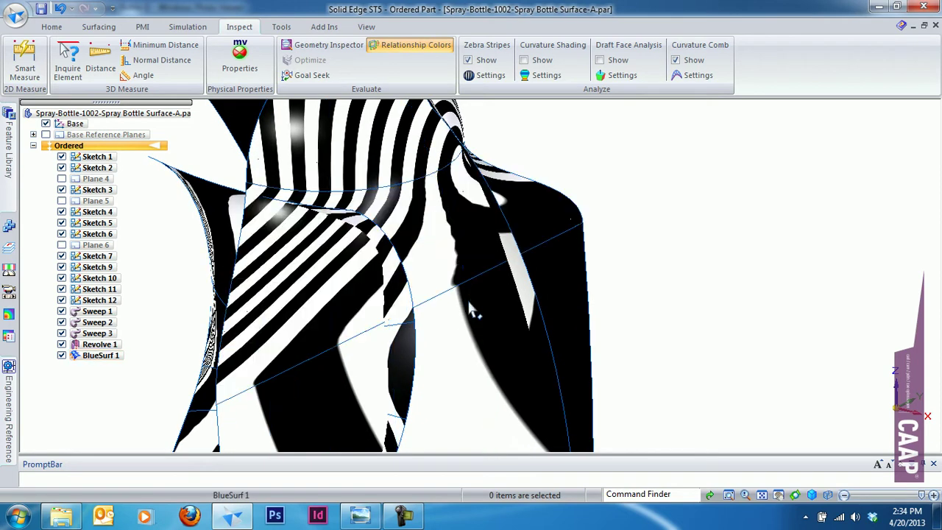
Select BlueSurf 1 on the Home tab and reopen its definition
click(51, 26)
click(449, 249)
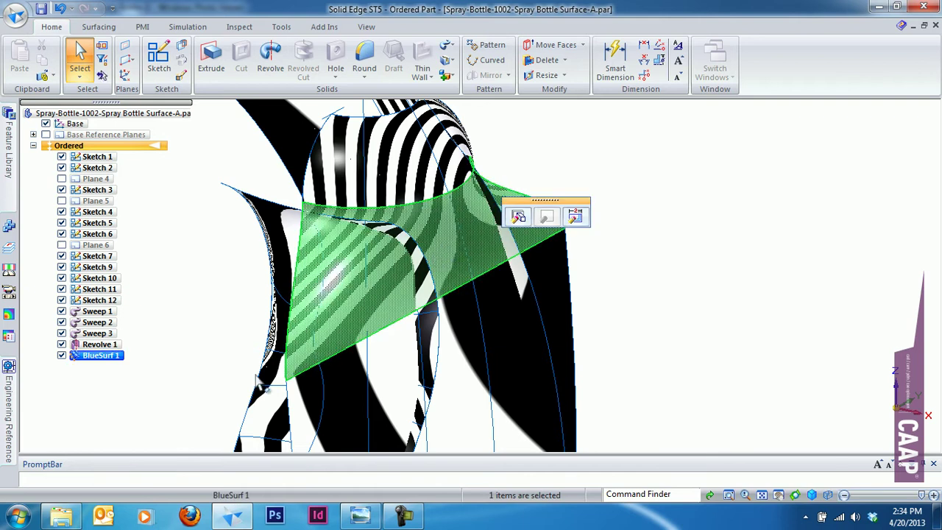
click(518, 216)
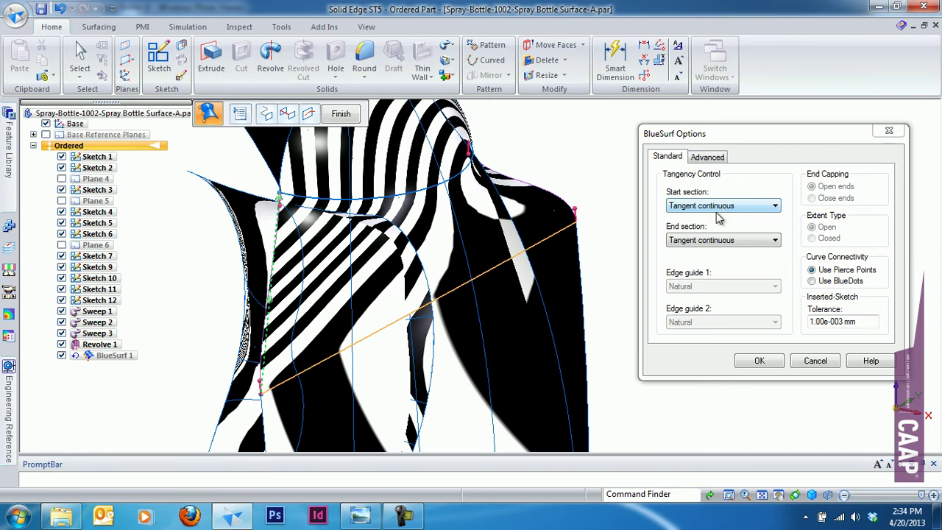
Set BlueSurf 1's end section to Natural and inspect the zebra stripes across the seam
click(710, 240)
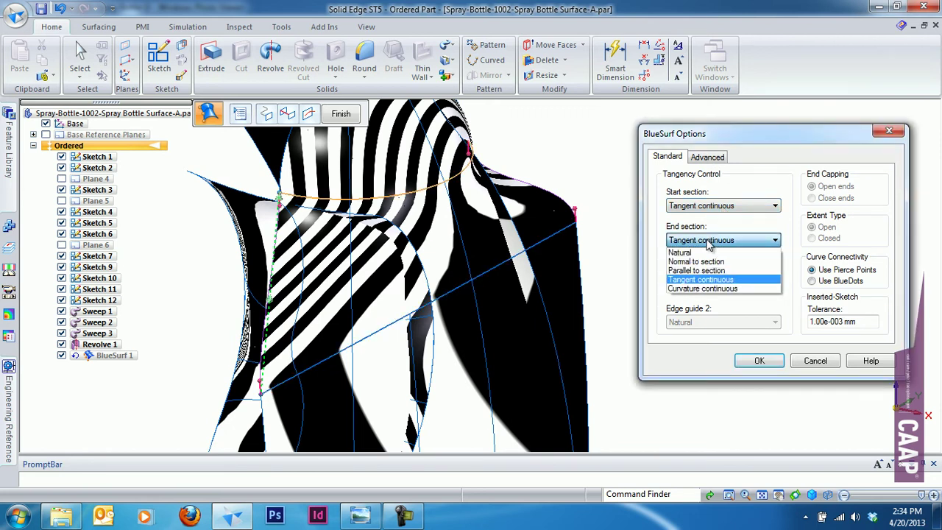
click(684, 252)
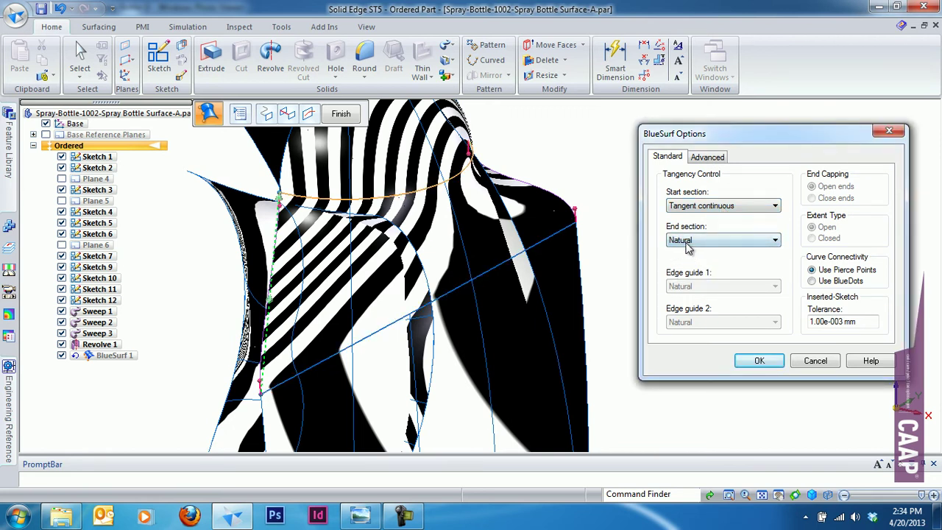
click(759, 361)
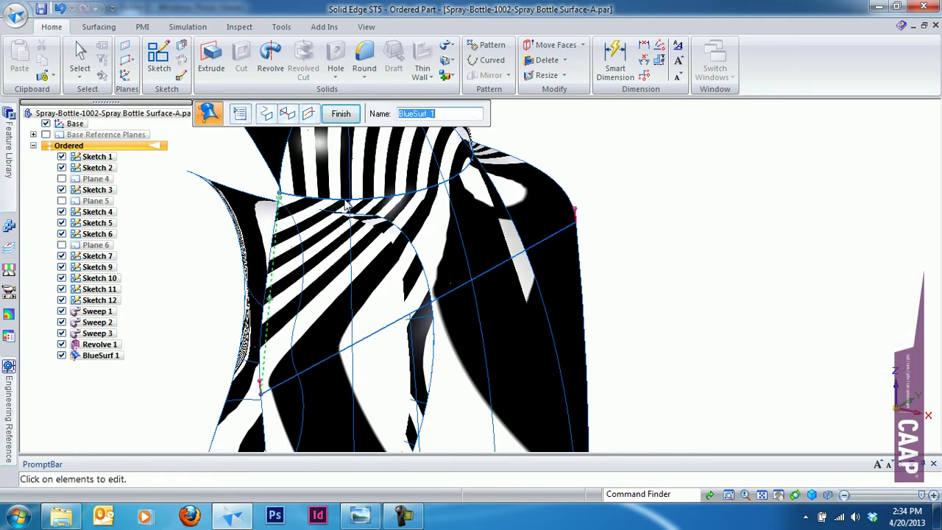
mouse_move(346, 206)
middle_down()
mouse_move(439, 220)
mouse_move(494, 265)
mouse_move(463, 272)
mouse_move(457, 248)
middle_up()
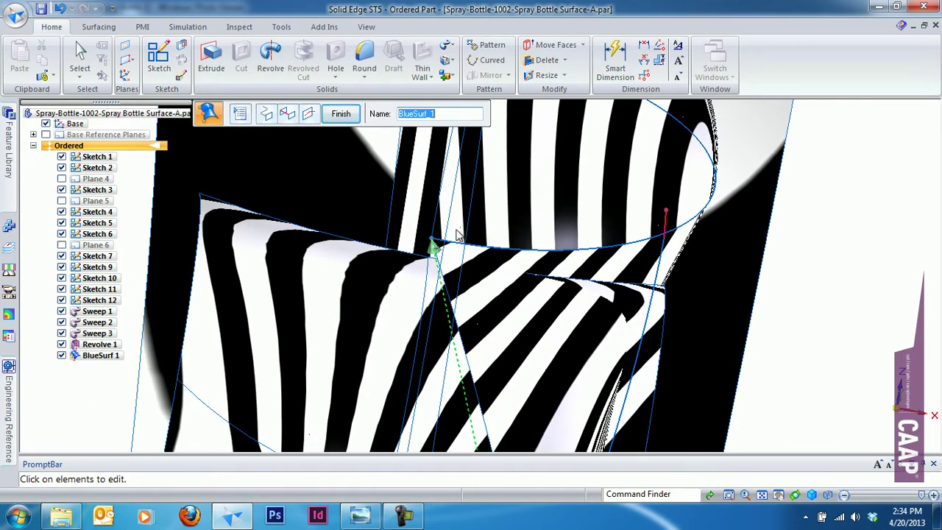
mouse_move(460, 234)
middle_down()
mouse_move(474, 335)
mouse_move(422, 215)
mouse_move(266, 140)
middle_up()
Make both BlueSurf 1 ends Curvature continuous and compare the resulting zebra stripes
click(240, 114)
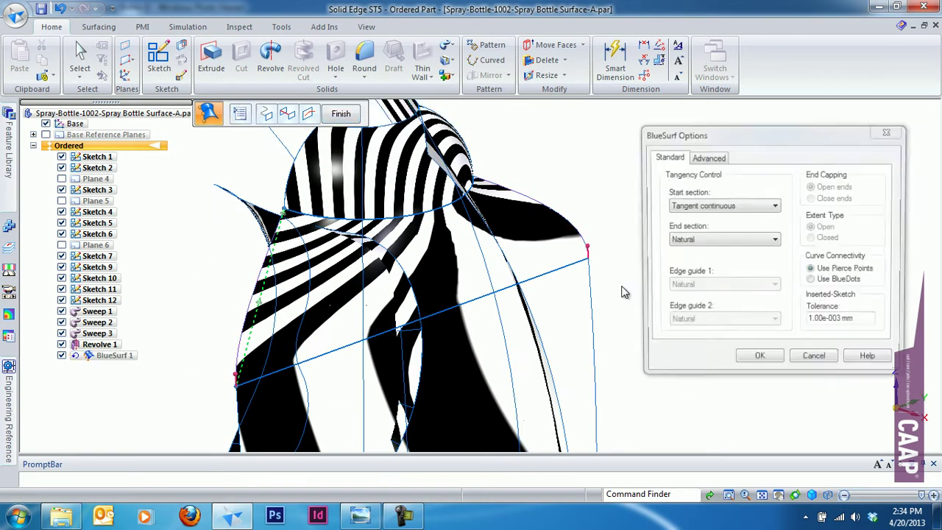
click(723, 243)
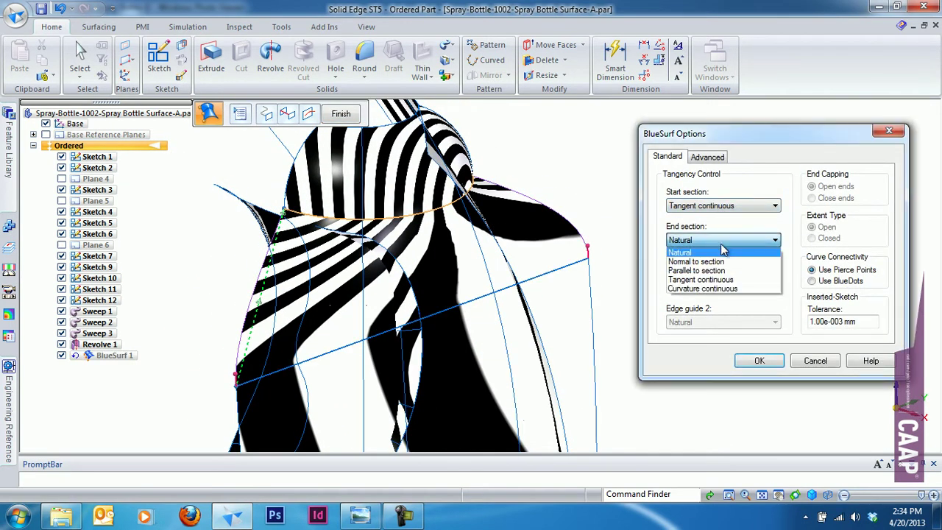
click(718, 289)
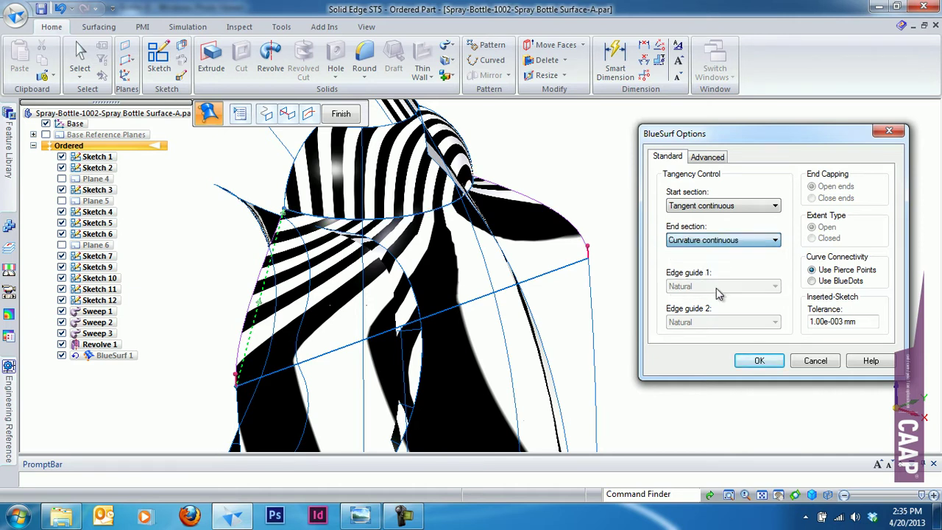
click(722, 206)
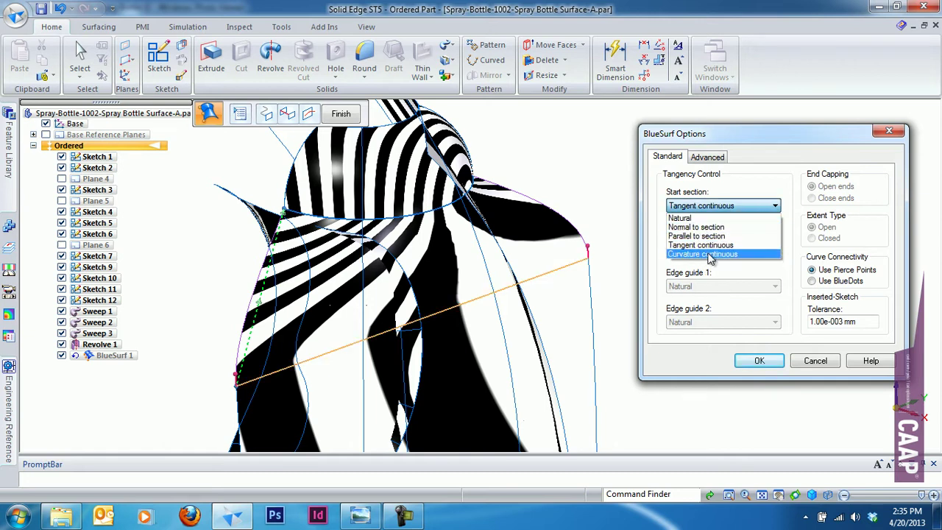
click(710, 258)
click(762, 359)
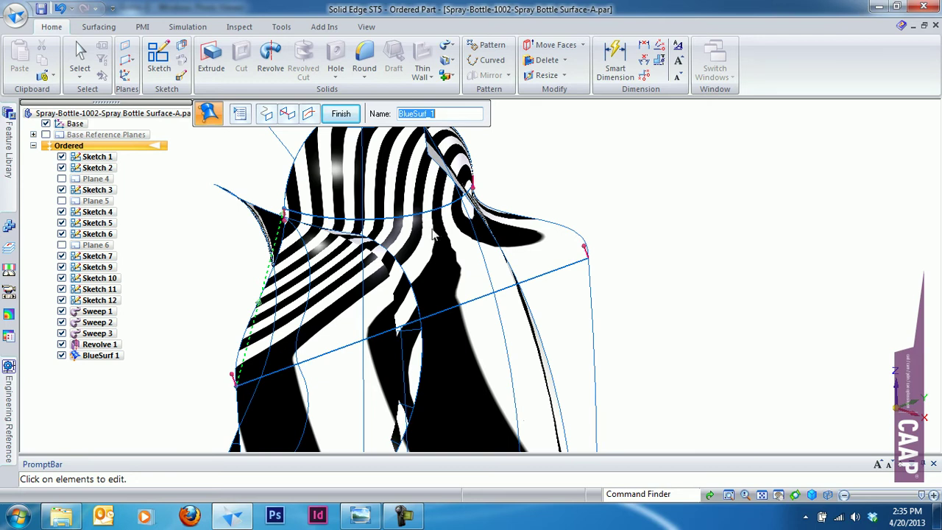
click(227, 29)
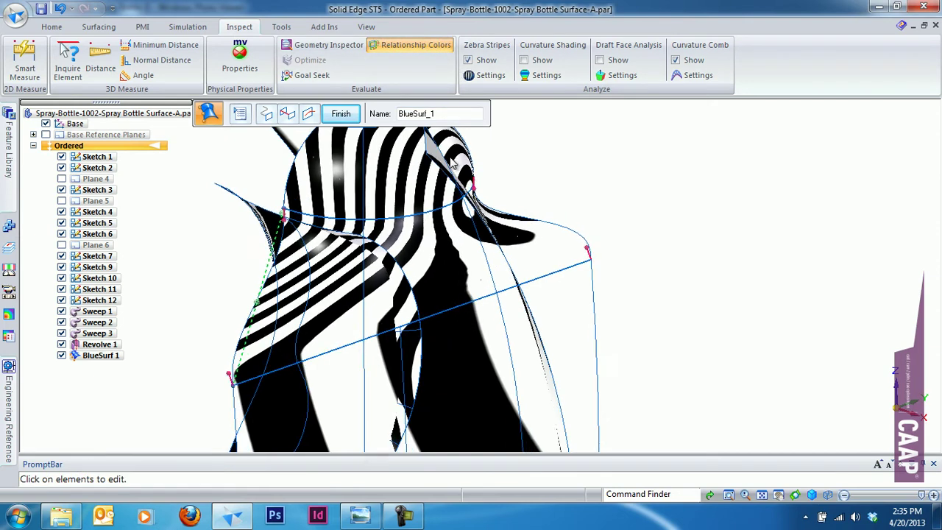
middle_drag(450, 167, 452, 171)
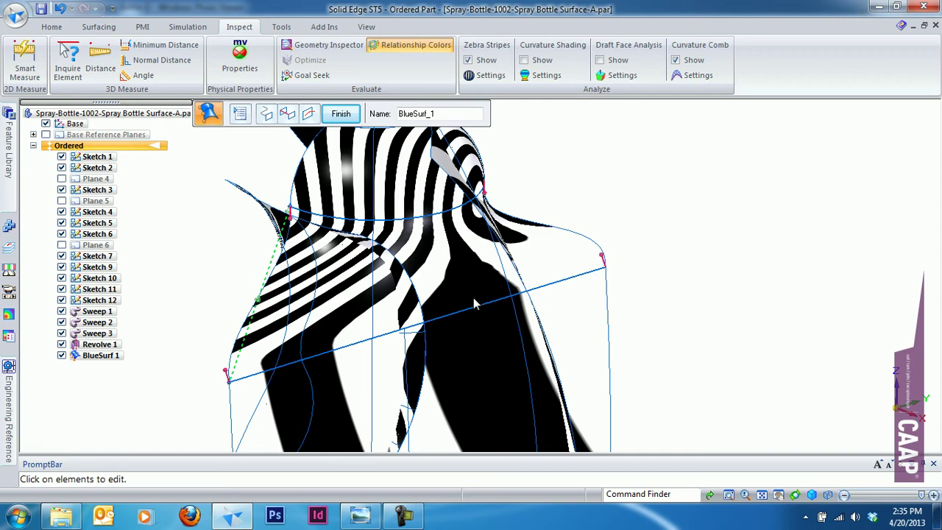
mouse_move(470, 336)
middle_down()
mouse_move(457, 232)
mouse_move(425, 201)
middle_up()
mouse_move(401, 278)
middle_down()
mouse_move(386, 326)
mouse_move(432, 283)
mouse_move(424, 213)
mouse_move(417, 227)
mouse_move(428, 221)
mouse_move(407, 209)
middle_up()
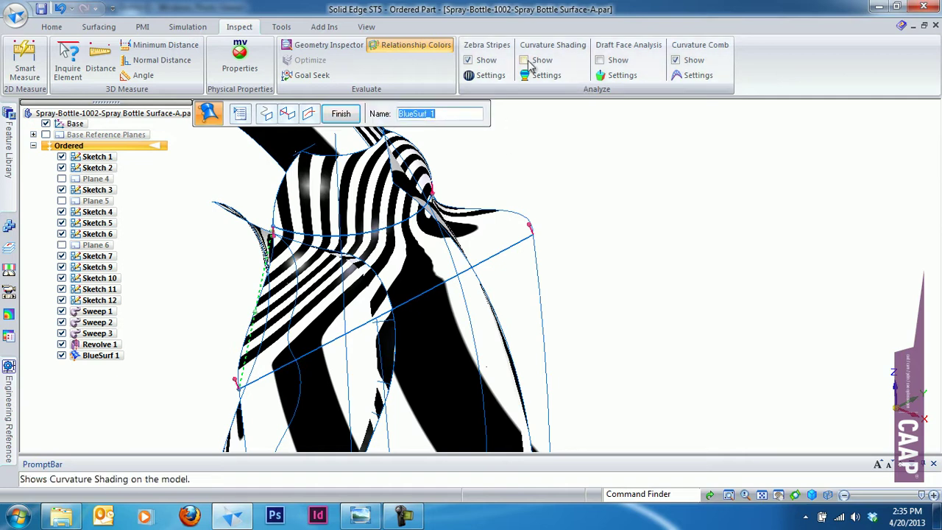
Revert both start and end sections to Tangent continuous and finish the BlueSurf 1 edit
click(239, 113)
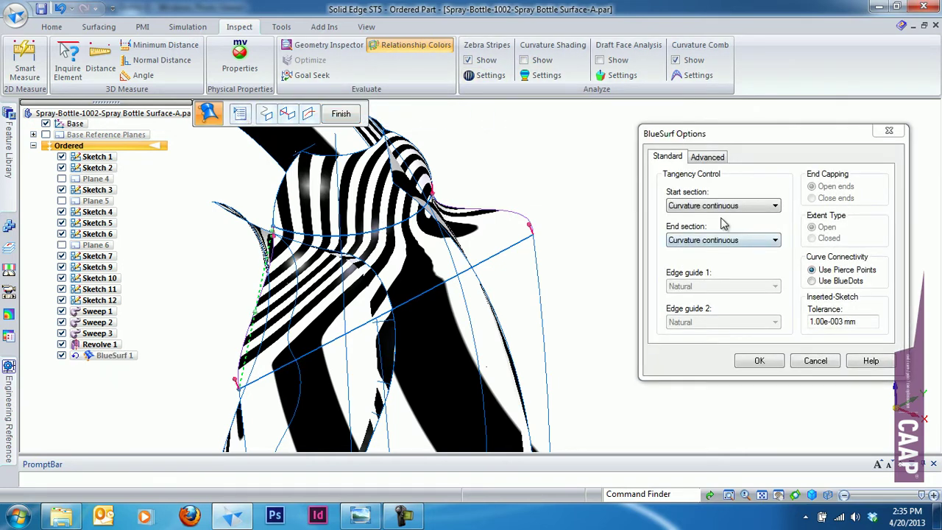
click(723, 207)
click(717, 245)
click(718, 245)
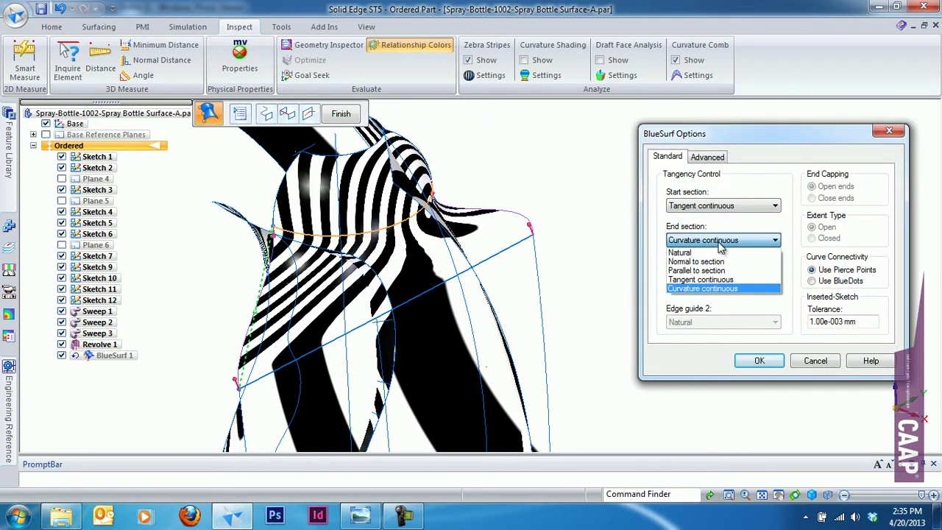
click(706, 283)
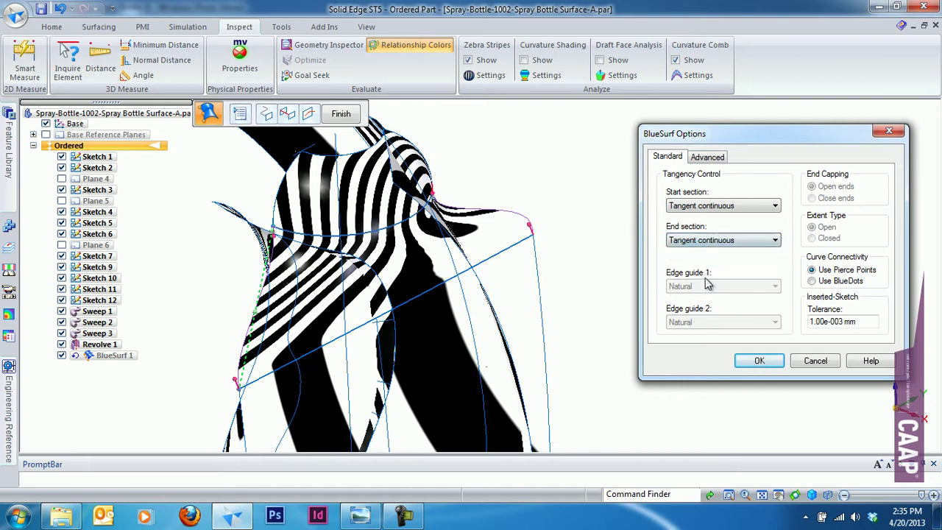
click(757, 361)
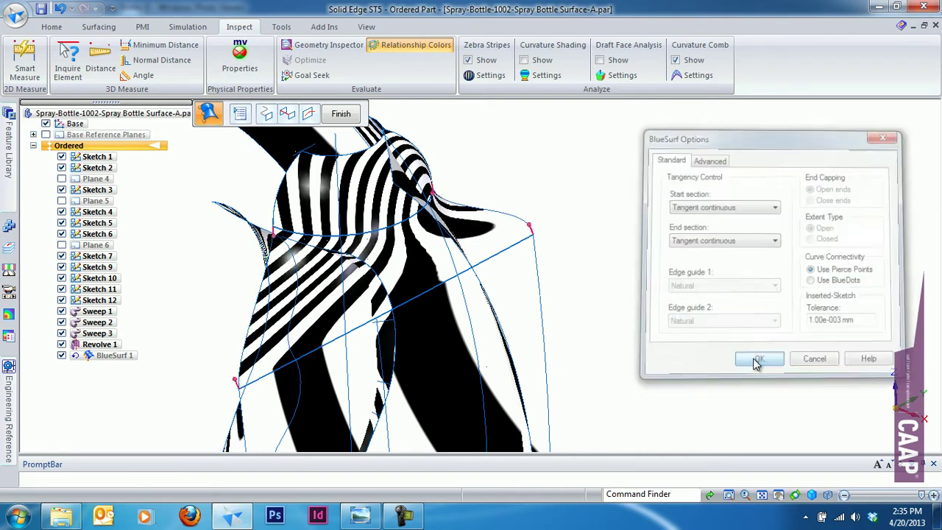
click(337, 117)
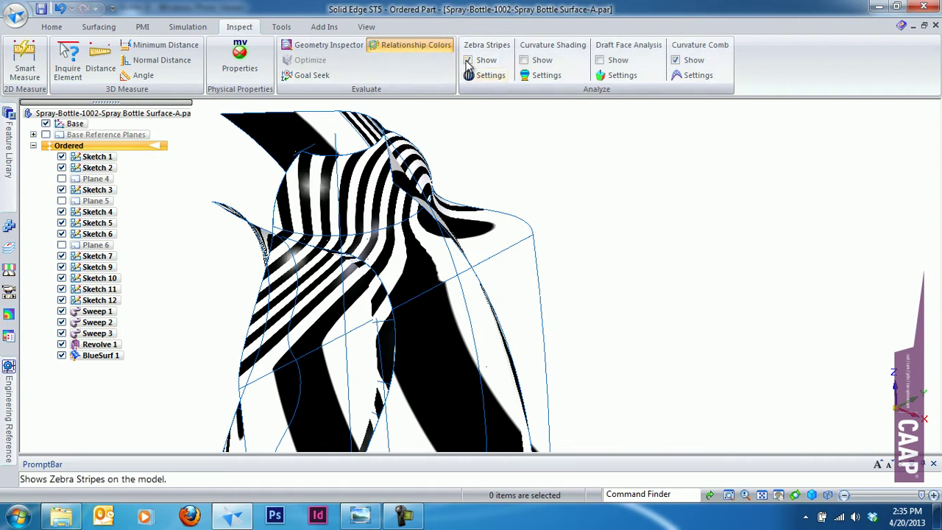
Show curvature shading with its range set to 100.99 mm, then switch it off
click(523, 60)
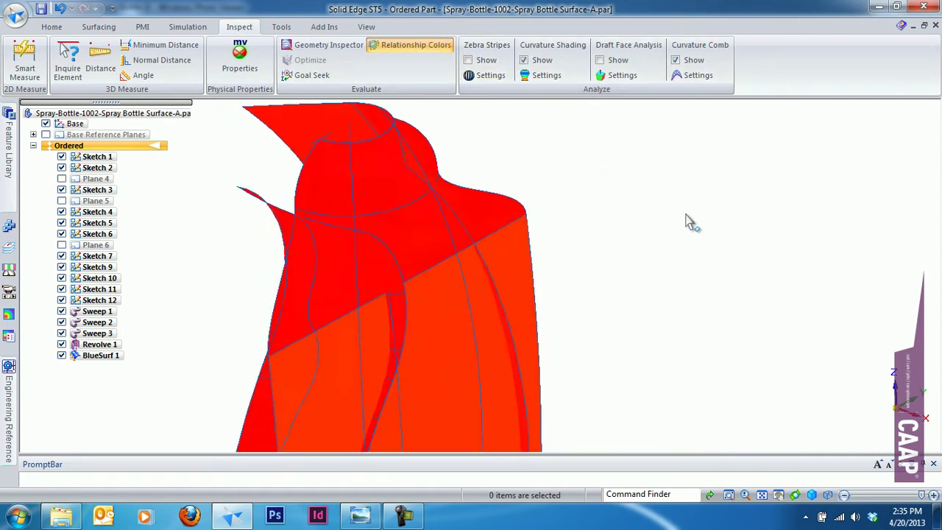
click(546, 76)
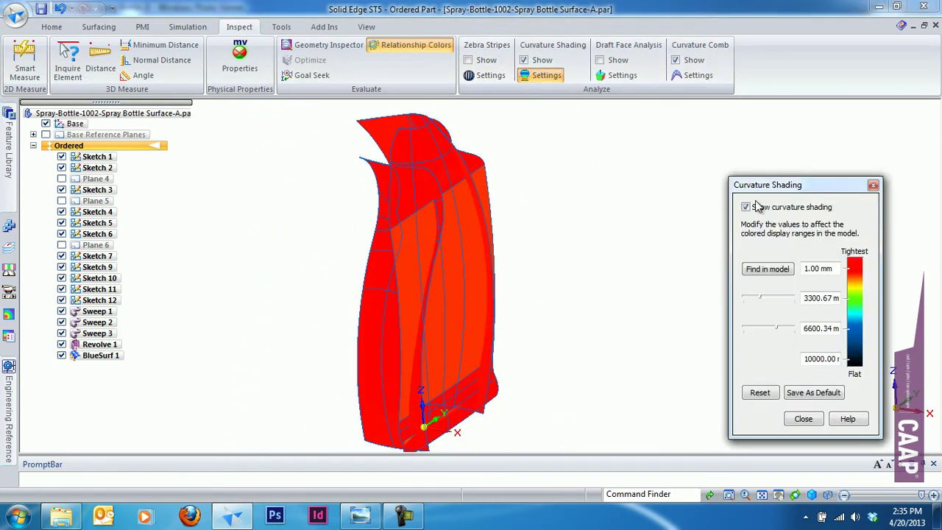
mouse_move(763, 303)
mouse_down()
mouse_move(737, 314)
mouse_move(785, 329)
mouse_move(750, 333)
mouse_up()
mouse_move(465, 280)
middle_down()
mouse_move(423, 168)
mouse_move(437, 267)
middle_up()
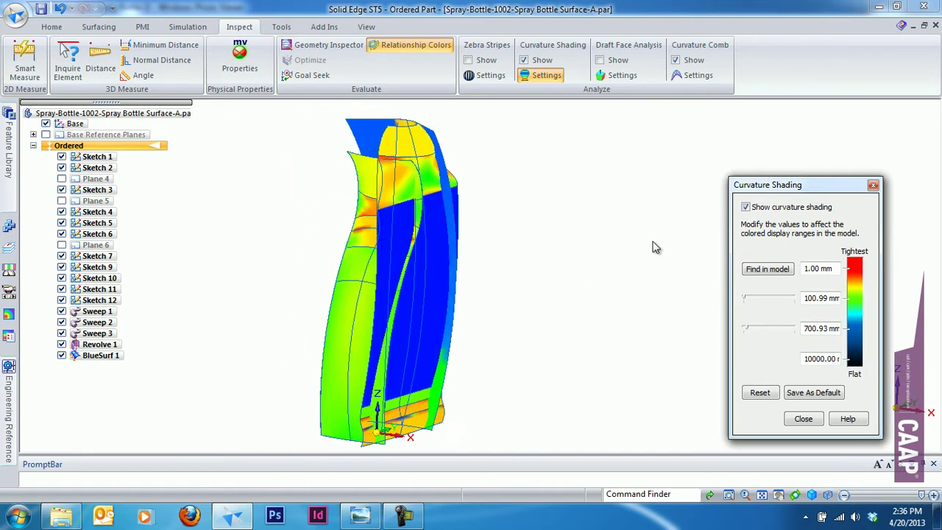
click(873, 185)
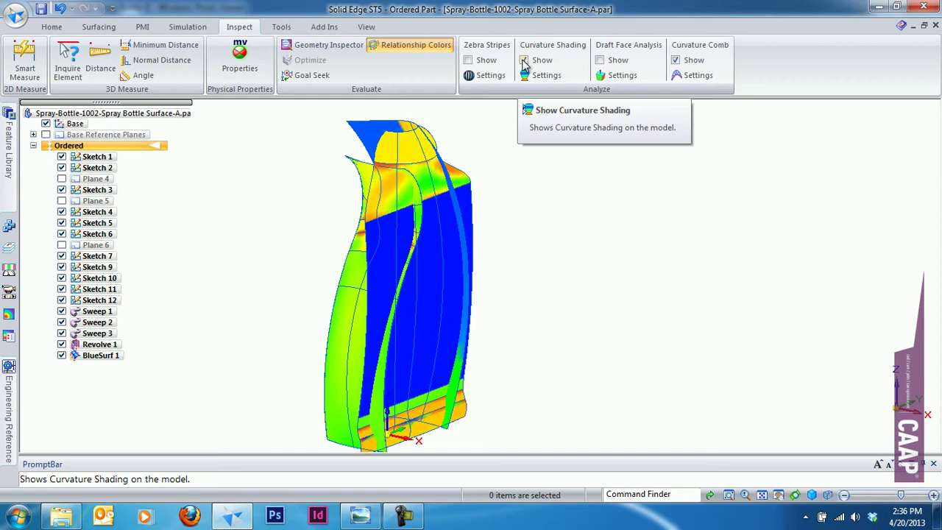
click(523, 60)
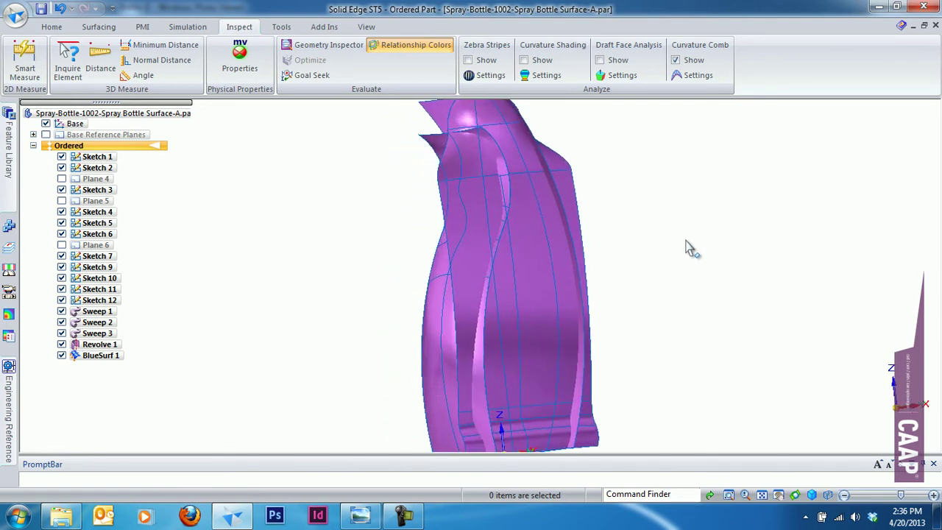
click(50, 27)
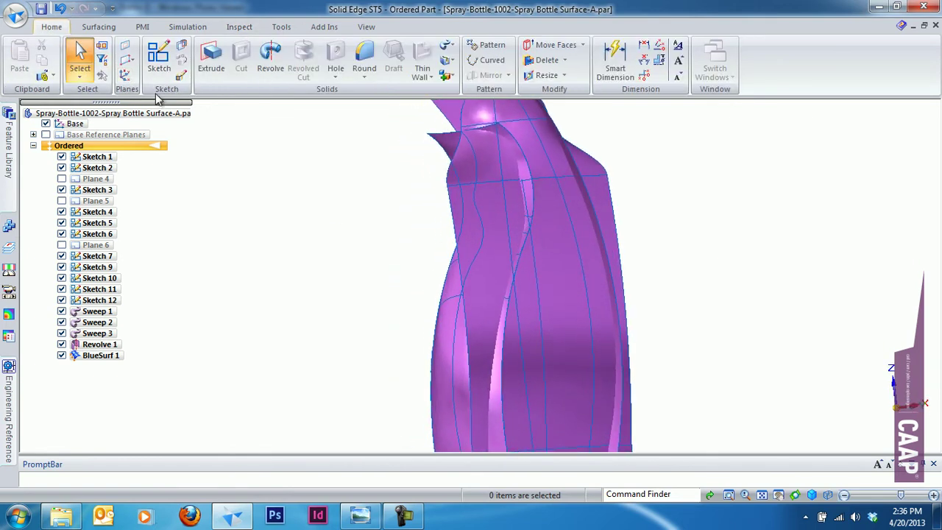
click(99, 27)
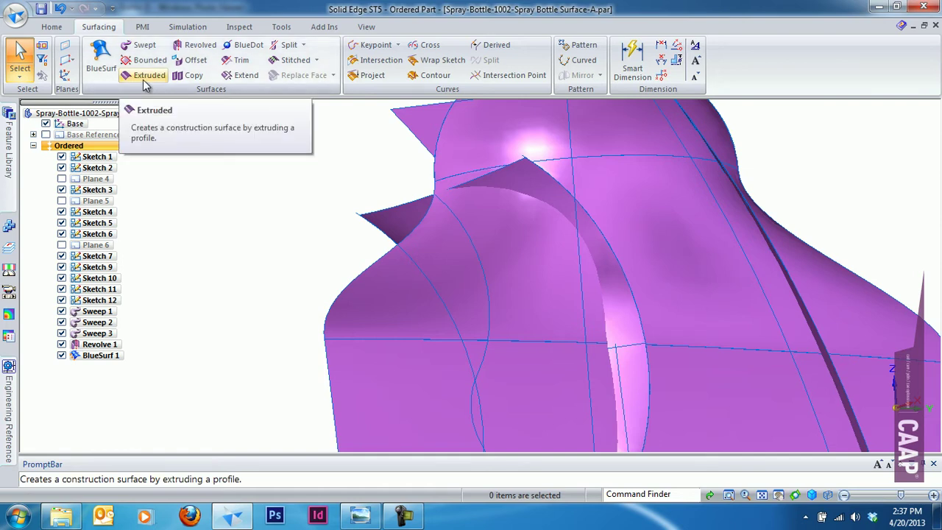
Start an Extend and select the sweep surface's open edge chain near the shoulder
click(239, 74)
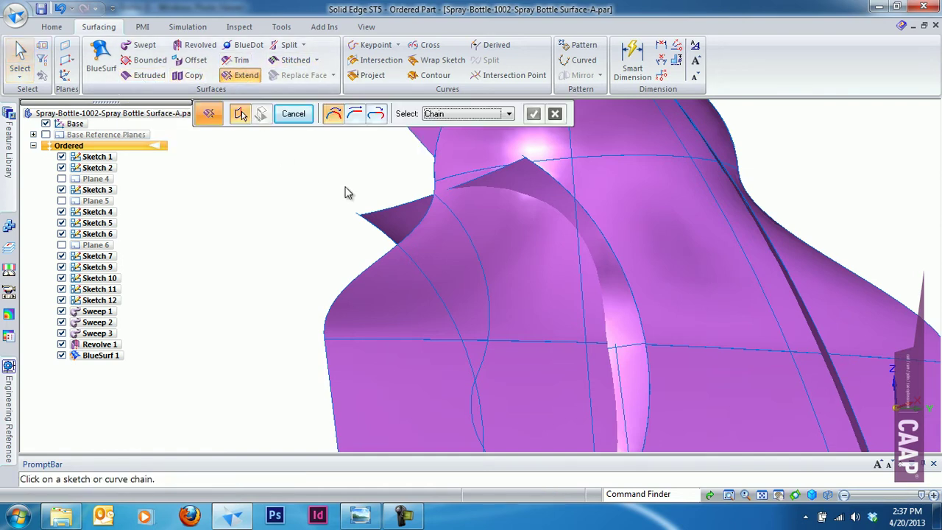
click(505, 169)
mouse_move(505, 169)
middle_down()
mouse_move(423, 223)
mouse_move(357, 248)
mouse_move(365, 241)
middle_up()
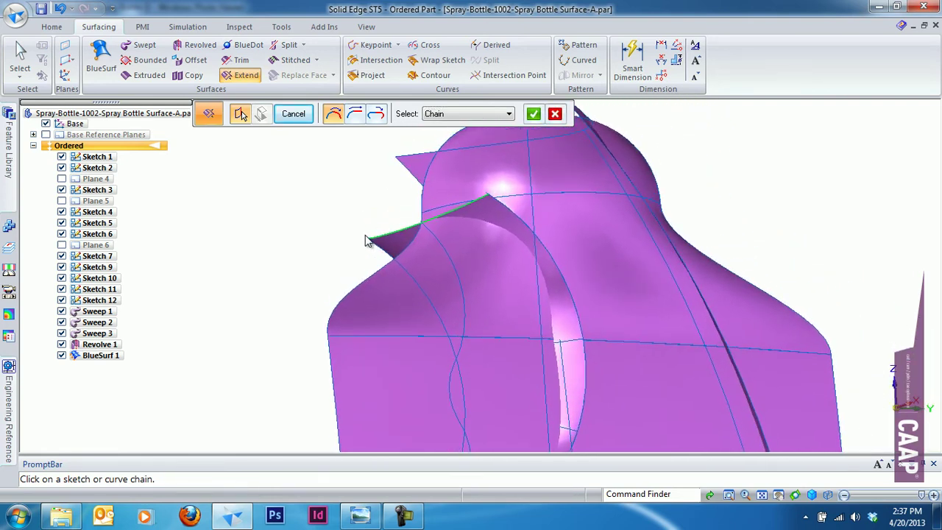
scroll(412, 226, up, 2)
scroll(390, 221, up, 2)
scroll(423, 212, up, 2)
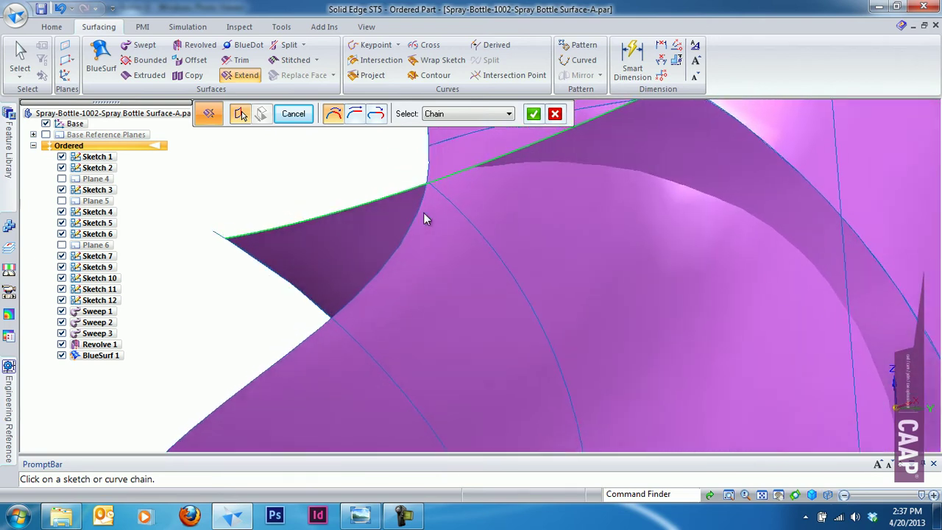
scroll(351, 199, up, 2)
scroll(358, 197, down, 1)
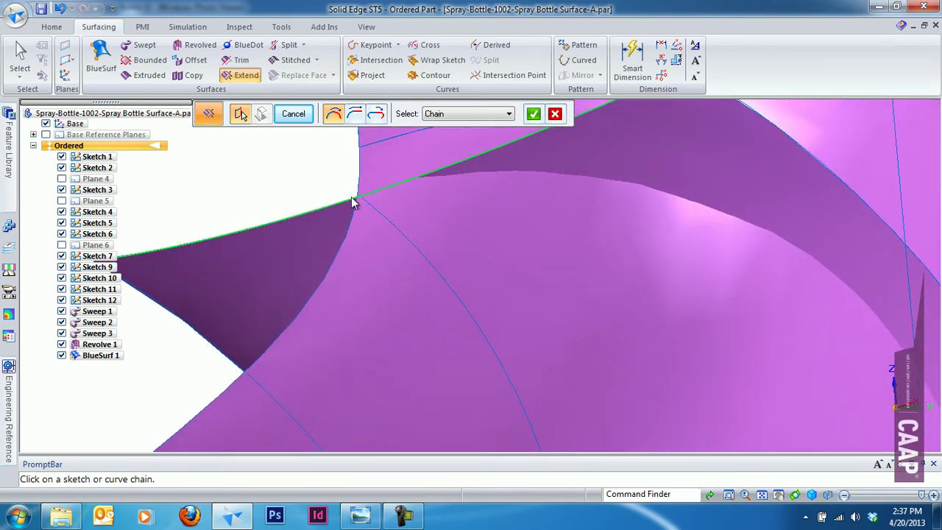
scroll(353, 202, down, 2)
scroll(353, 218, down, 2)
scroll(286, 231, down, 2)
scroll(287, 228, down, 2)
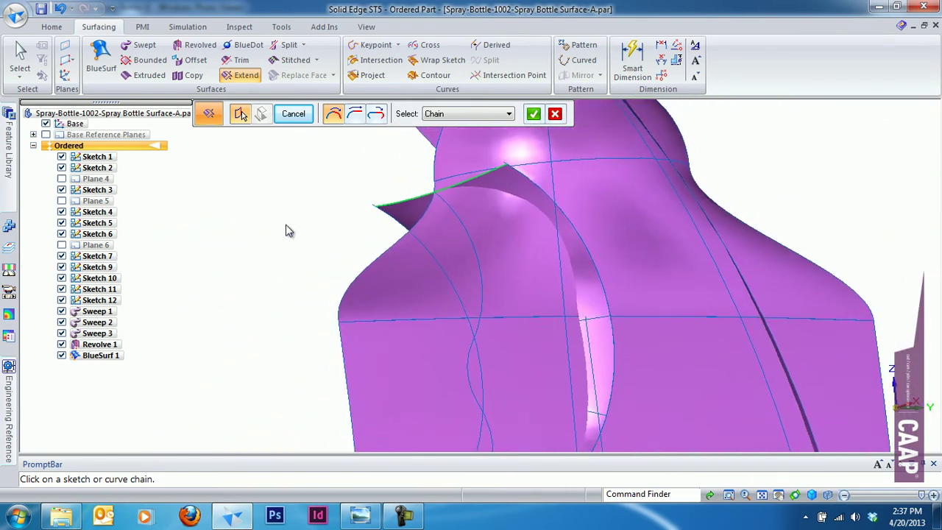
scroll(286, 225, down, 2)
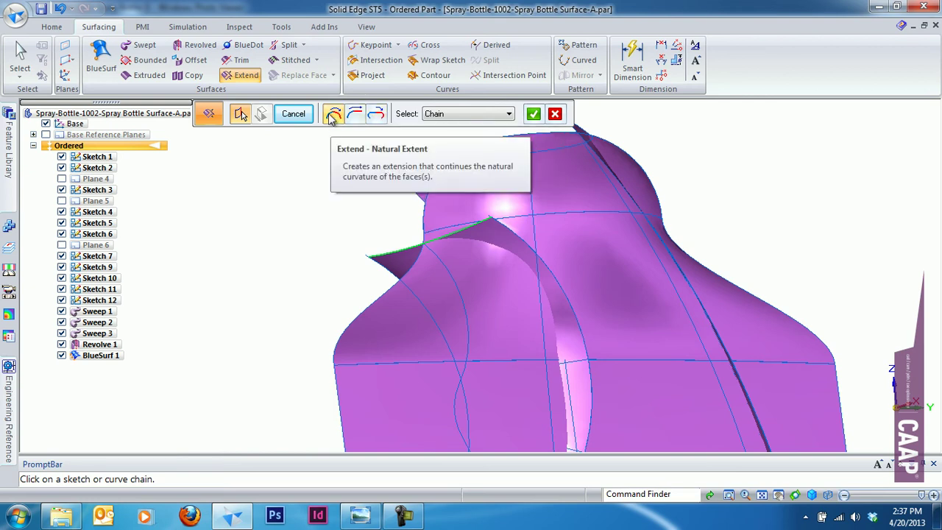
click(533, 115)
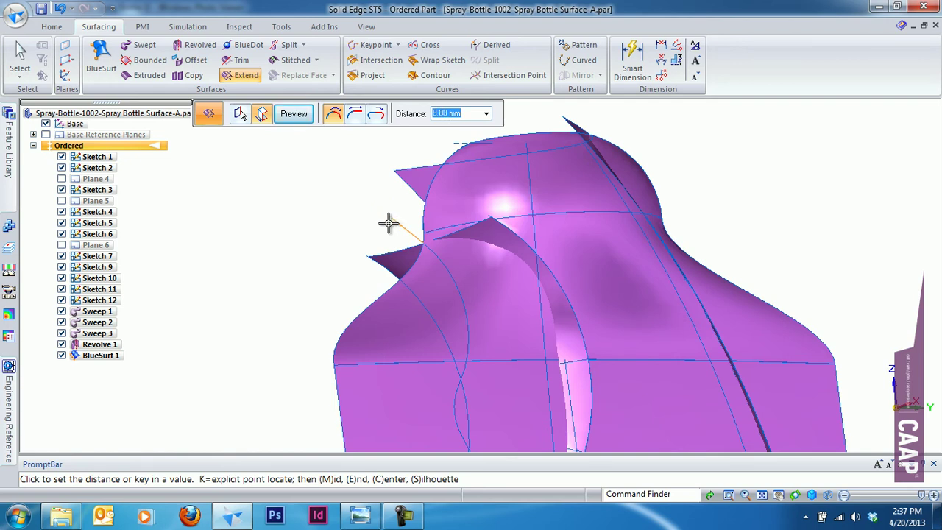
text(5)
Extend the edge 5 mm outward and finish Extend 1
key(Return)
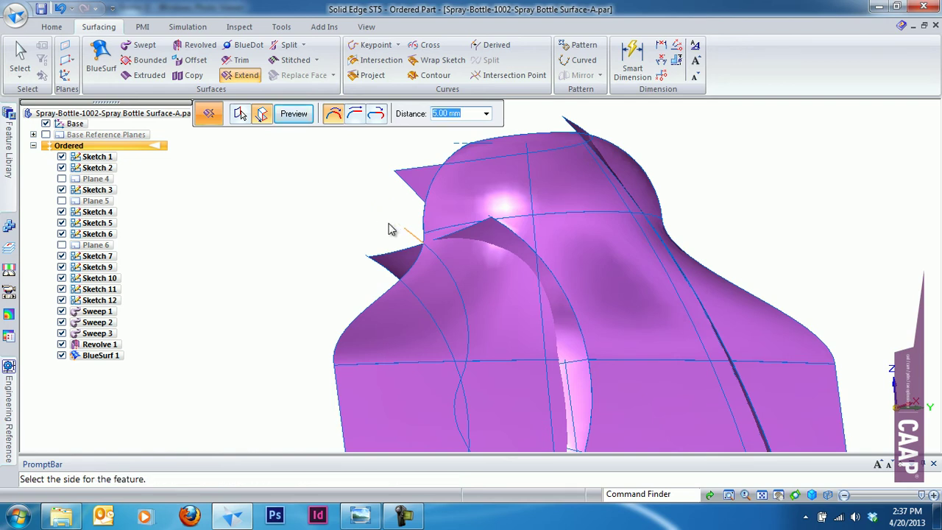
click(391, 229)
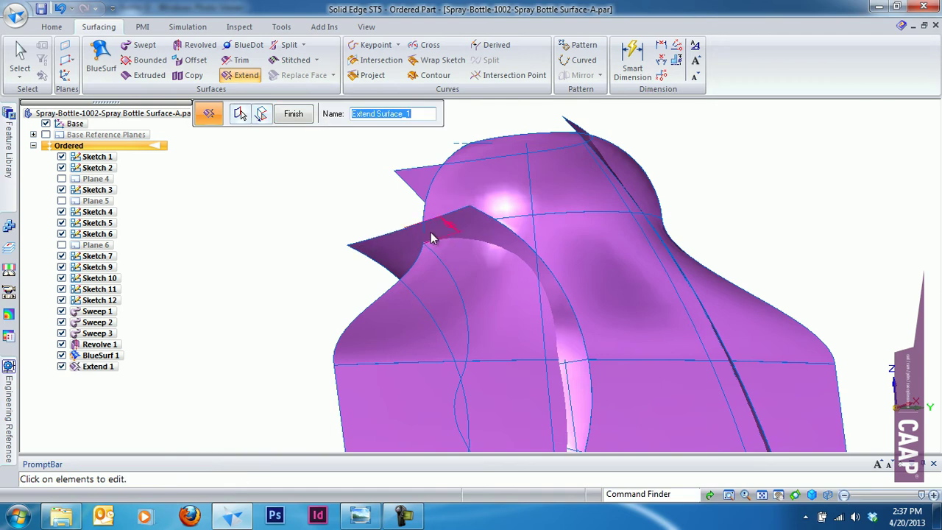
click(294, 114)
mouse_move(330, 331)
middle_down()
mouse_move(557, 265)
mouse_move(557, 212)
mouse_move(599, 251)
mouse_move(587, 184)
mouse_move(616, 276)
mouse_move(529, 304)
mouse_move(276, 307)
middle_up()
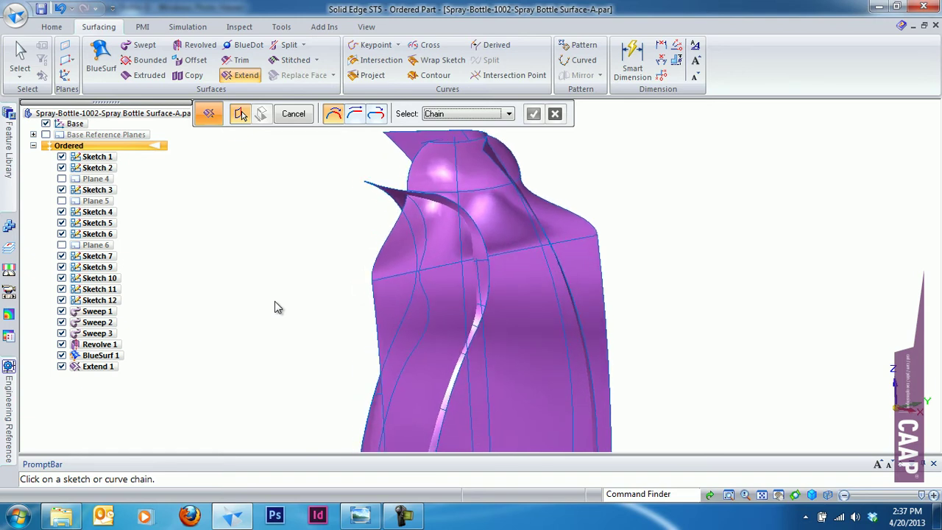
mouse_move(274, 302)
middle_down()
mouse_move(340, 298)
mouse_move(359, 282)
middle_up()
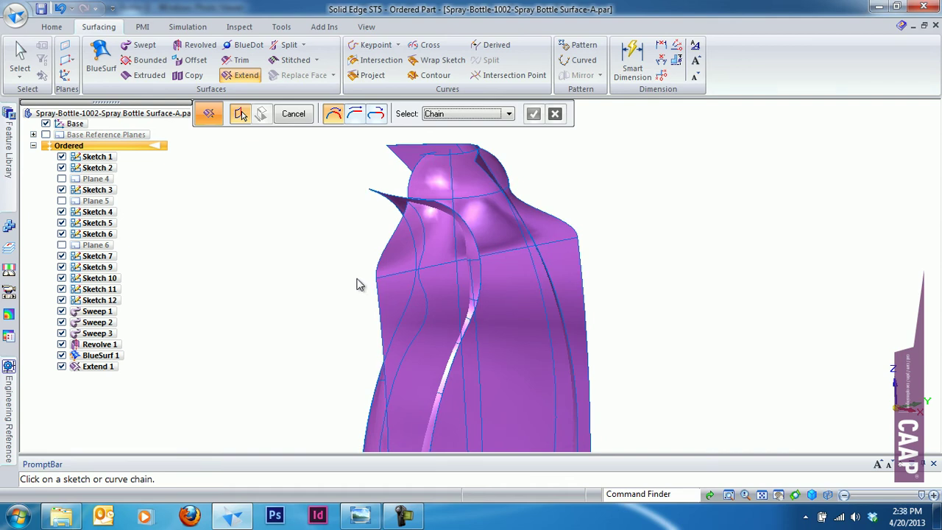
click(50, 28)
Start Mirror Copy Part and select the bottle's surface body
key(Escape)
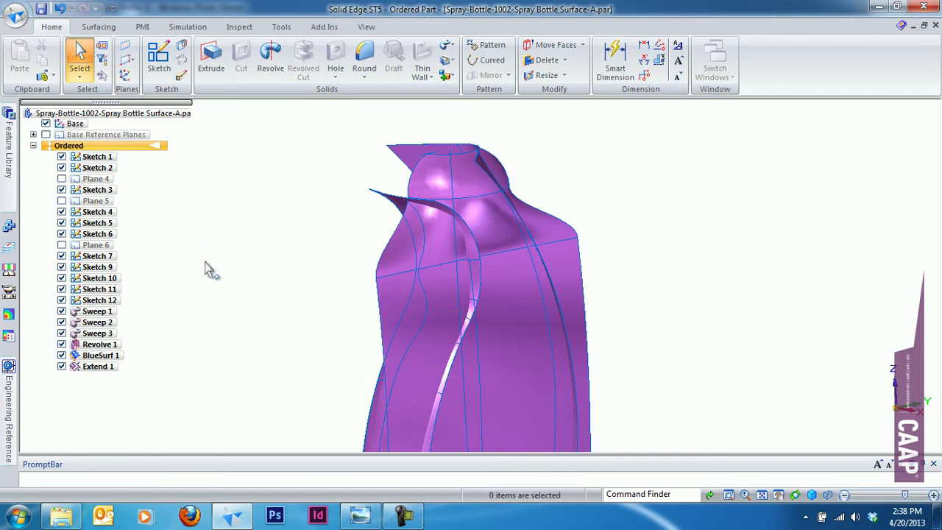
mouse_move(513, 262)
middle_down()
mouse_move(498, 316)
mouse_move(466, 361)
middle_up()
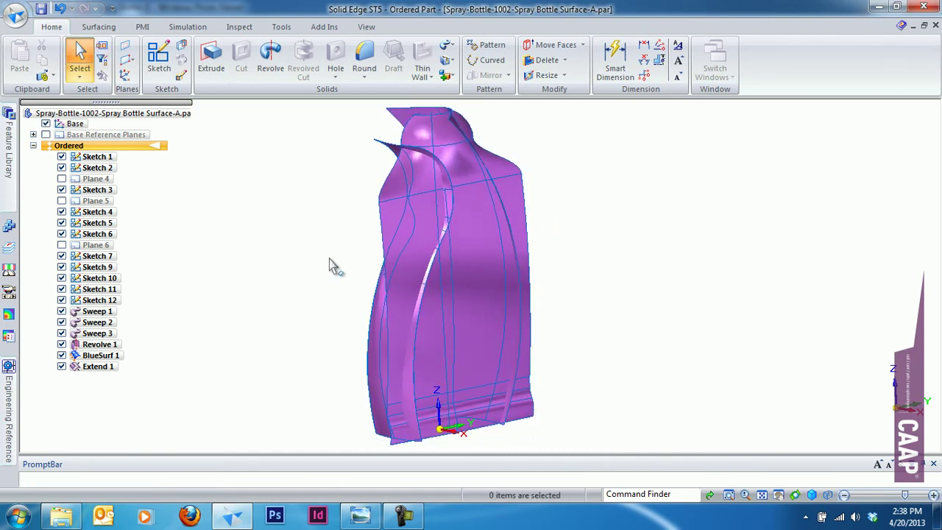
mouse_move(330, 265)
middle_down()
mouse_move(390, 316)
mouse_move(418, 82)
middle_up()
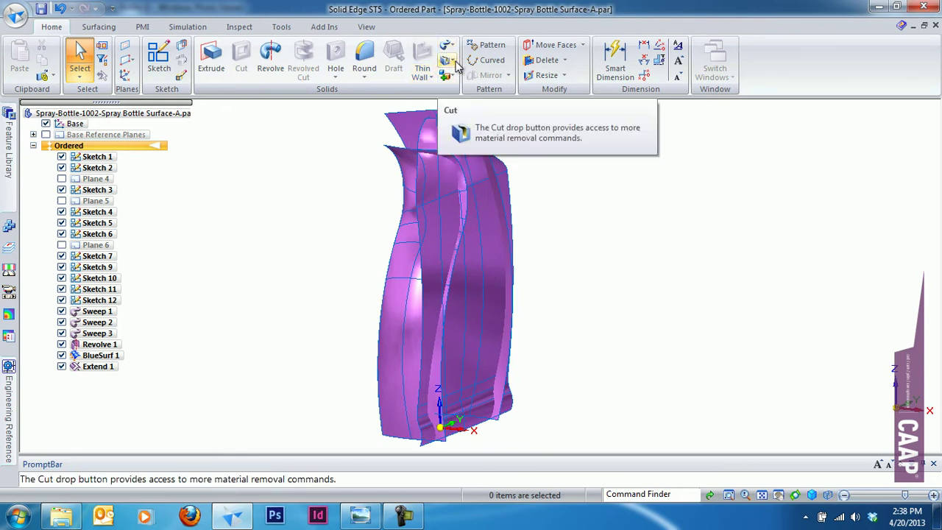
click(507, 76)
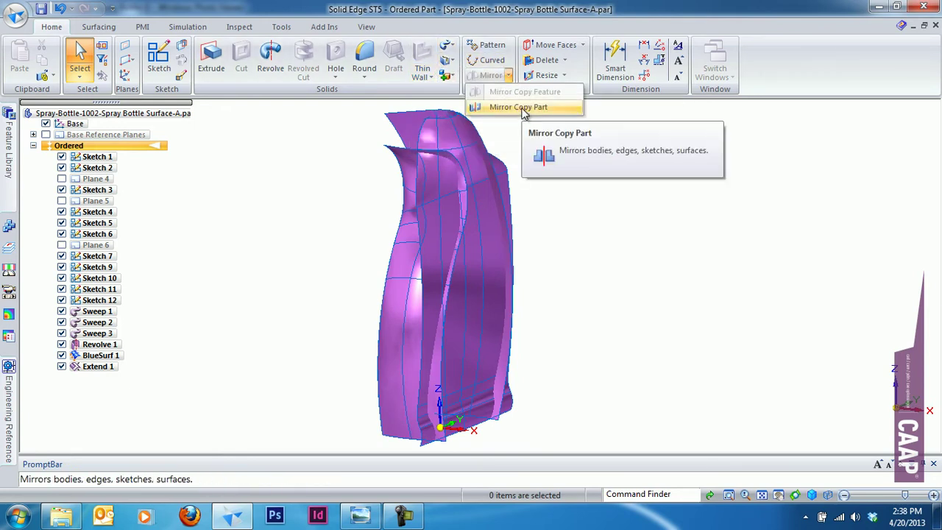
click(515, 107)
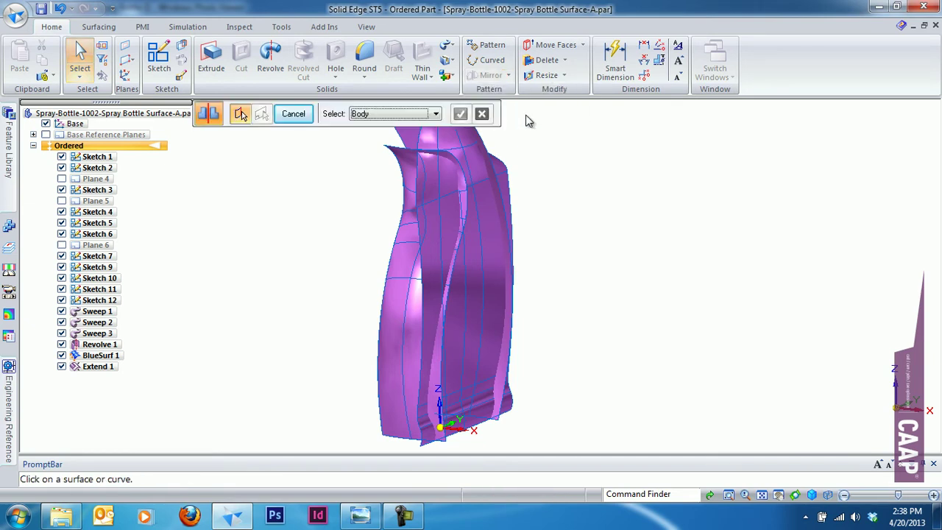
middle_drag(527, 120, 436, 165)
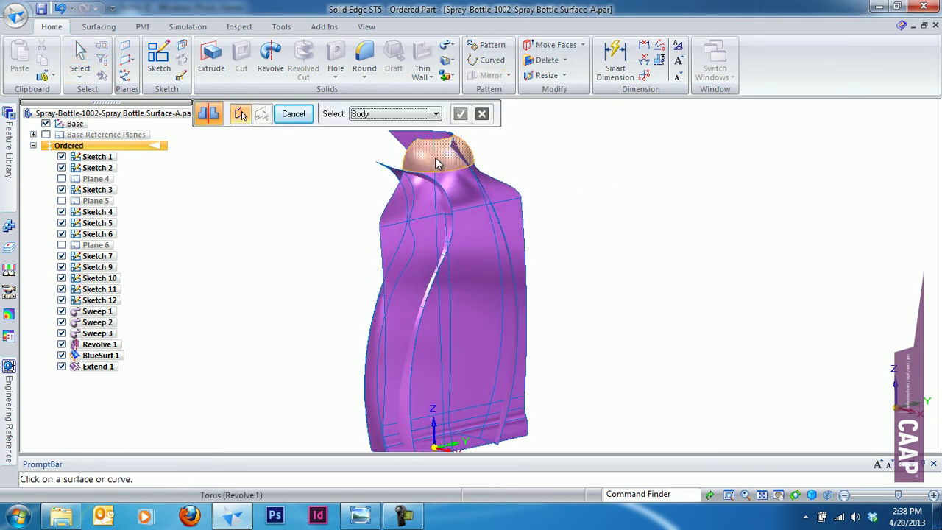
click(441, 168)
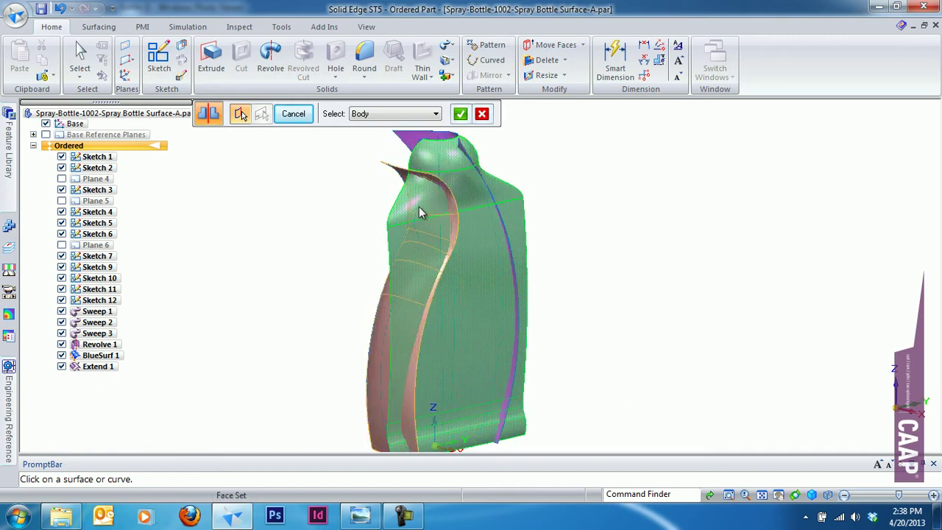
Mirror the body across the Base plane to create Mirror 1
middle_drag(468, 263, 493, 140)
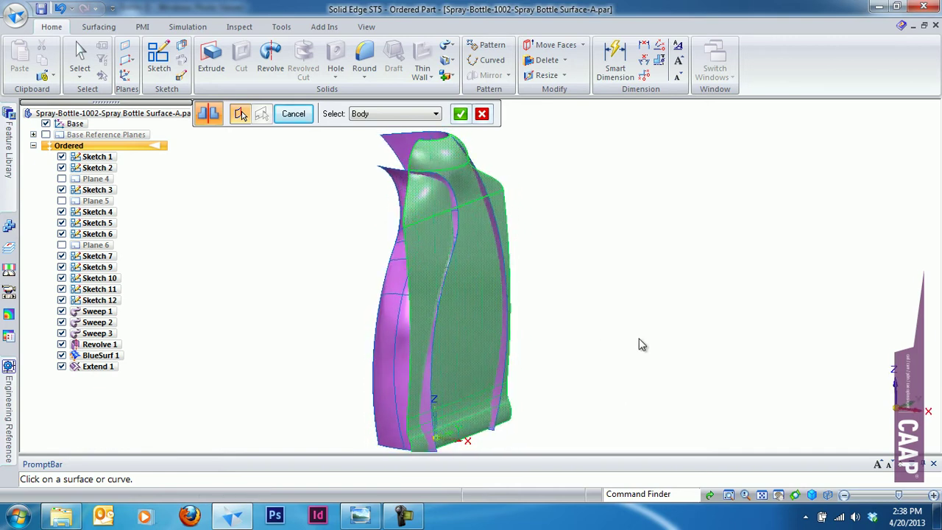
click(460, 113)
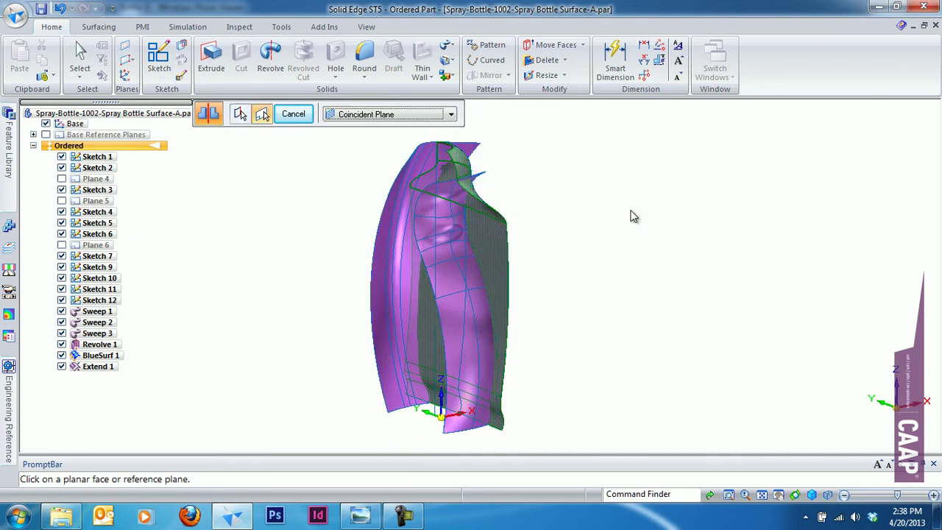
middle_drag(423, 447, 412, 427)
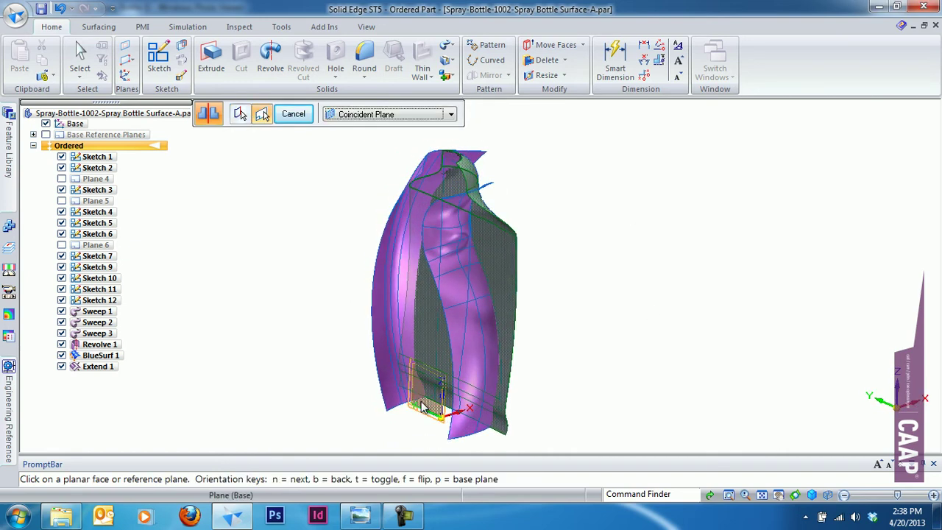
click(409, 420)
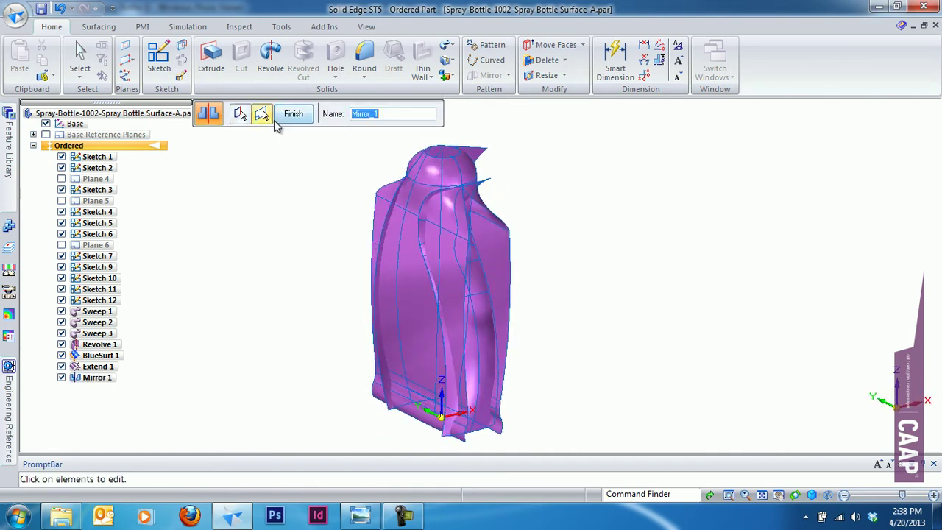
click(292, 114)
middle_drag(211, 415, 257, 304)
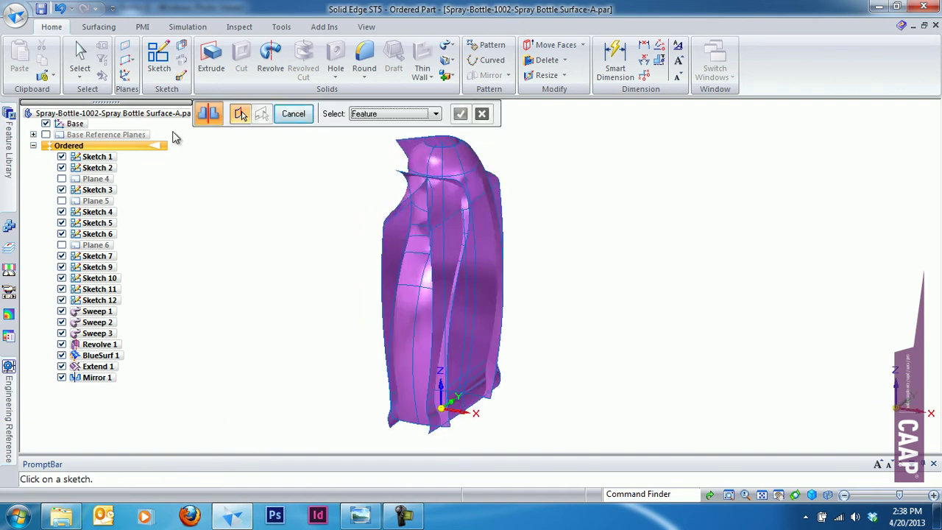
click(79, 53)
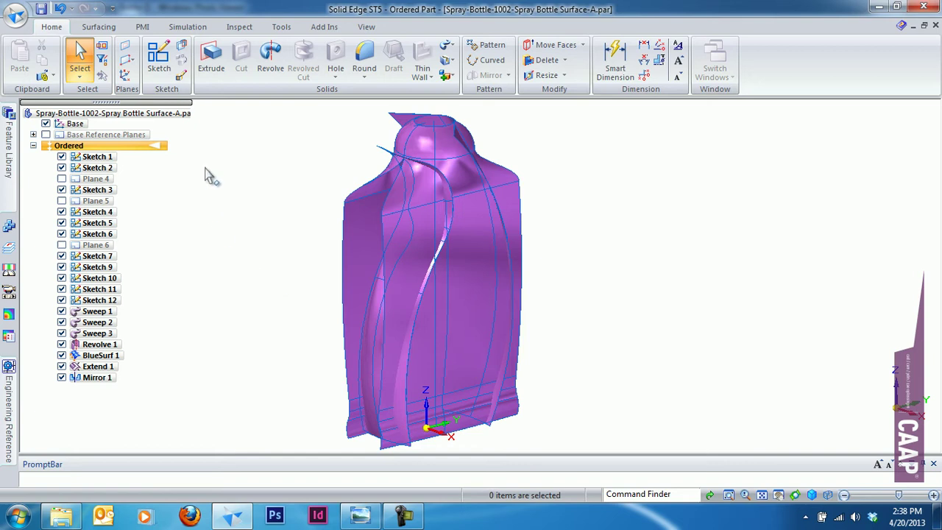
click(107, 27)
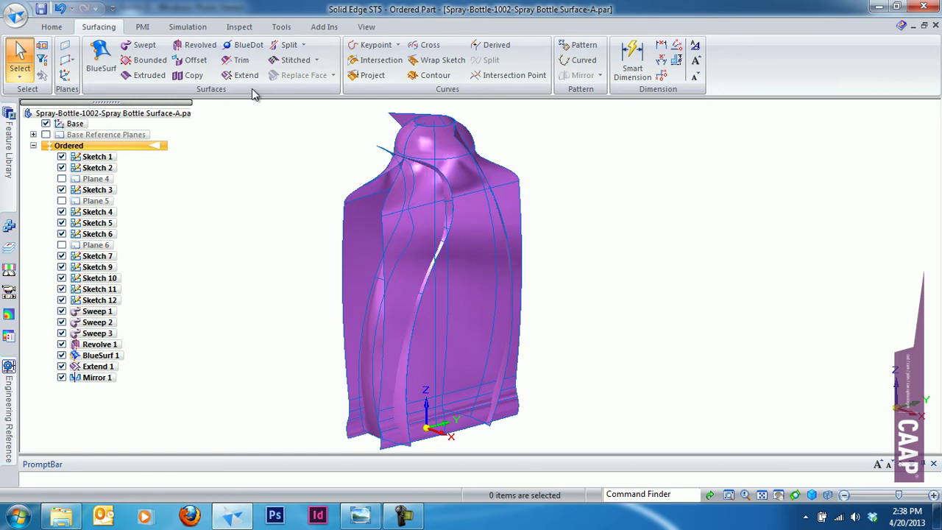
Stitch the Revolve 1 top cap, BlueSurf 1 shoulder and Sweep 3 front surfaces into Stitch 1
click(282, 64)
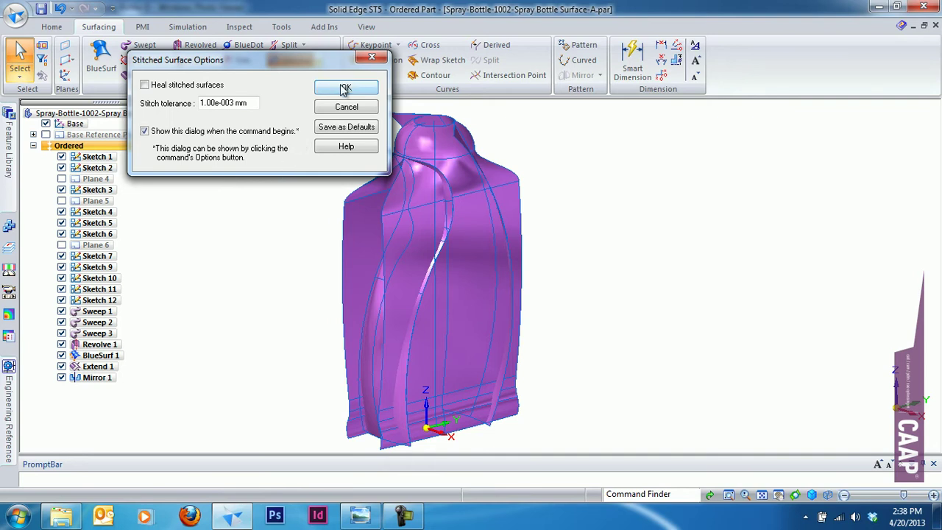
click(344, 88)
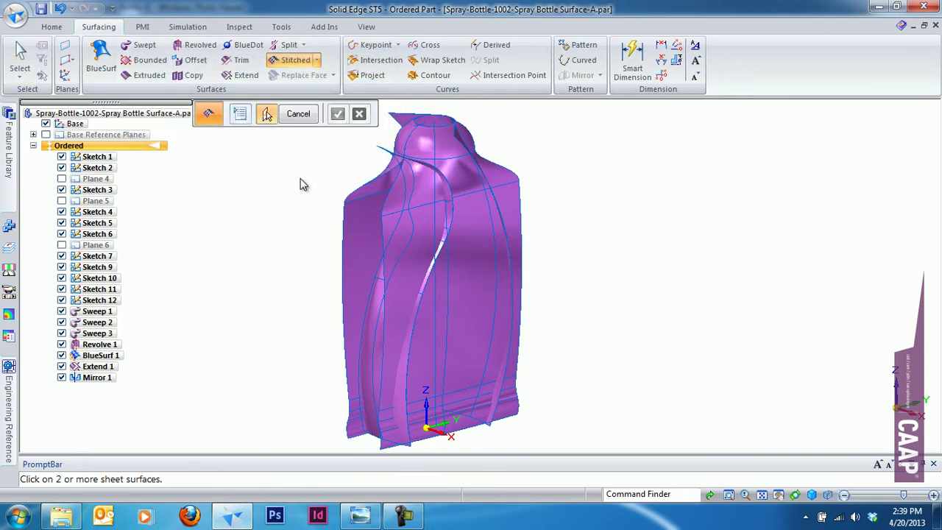
key(Escape)
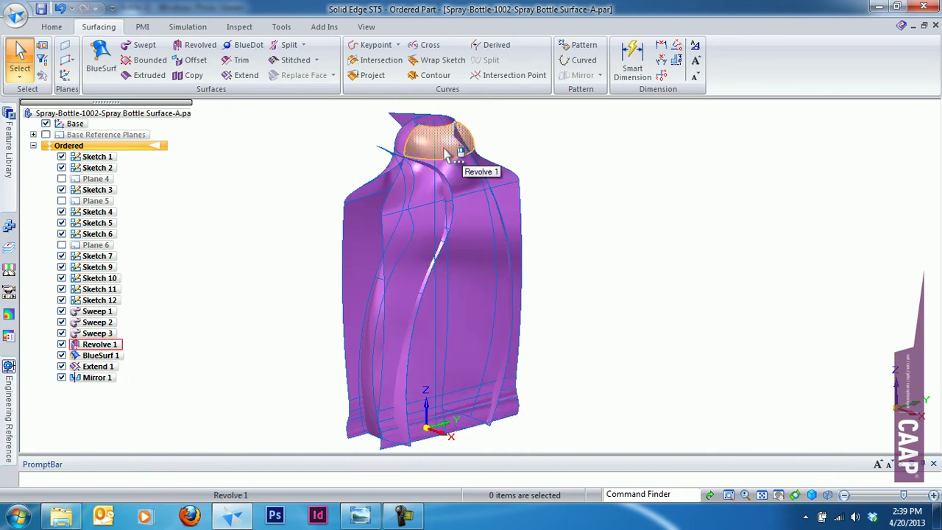
click(293, 60)
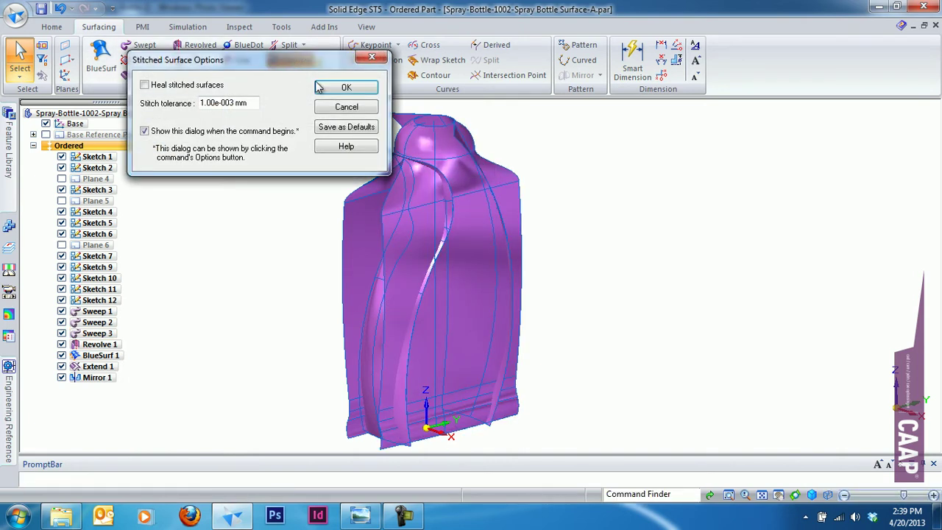
click(359, 90)
click(432, 142)
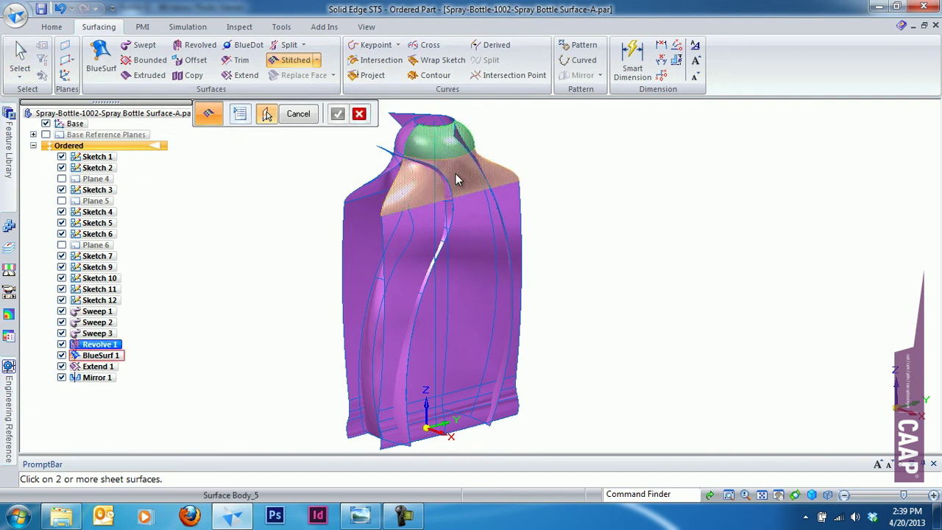
click(455, 173)
click(467, 237)
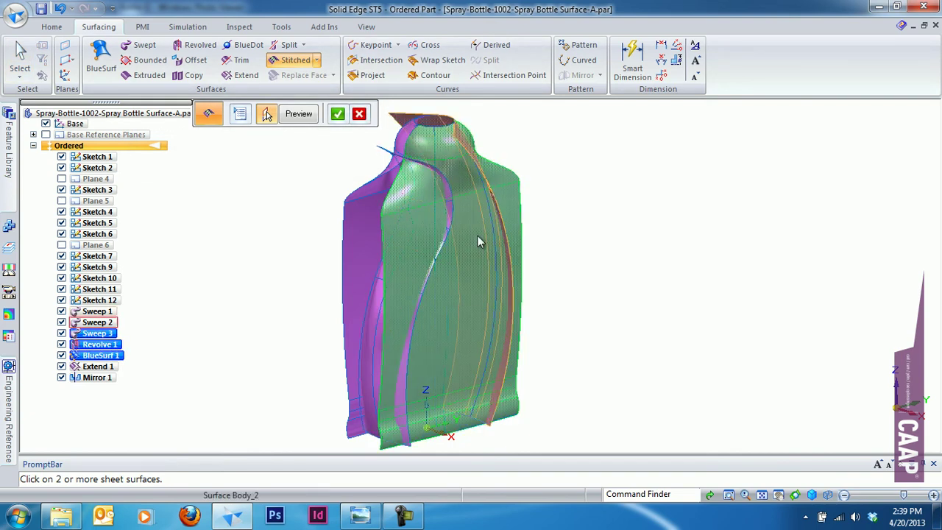
click(337, 114)
click(301, 123)
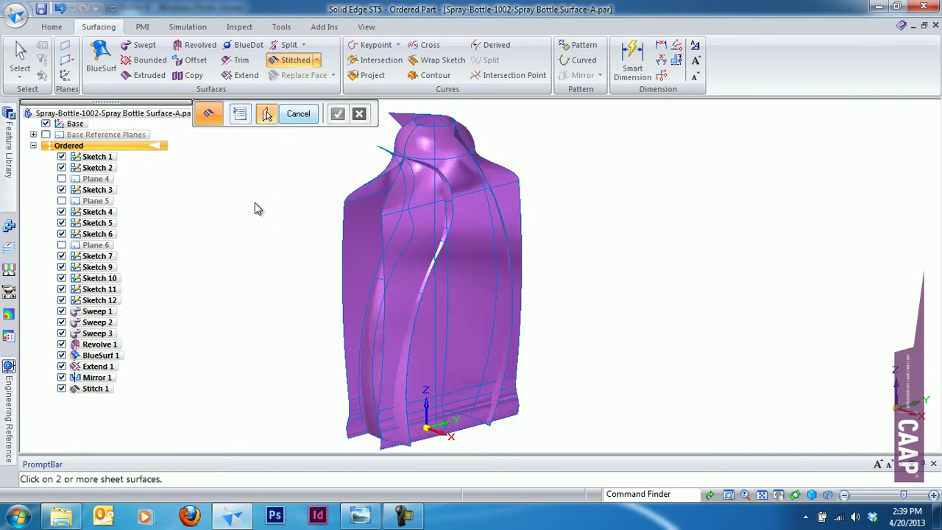
click(14, 53)
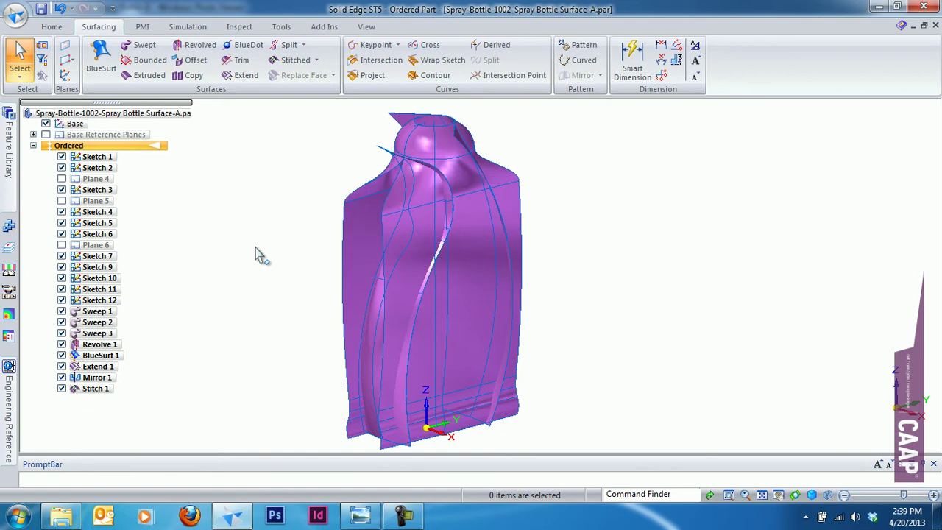
Stitch the top cap with the Mirror 1 body to create Stitch 2
click(293, 61)
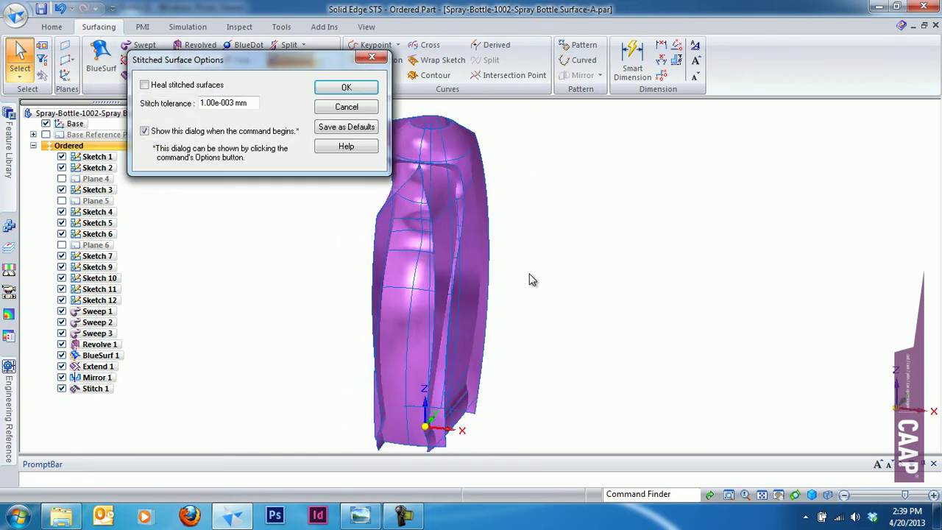
click(347, 88)
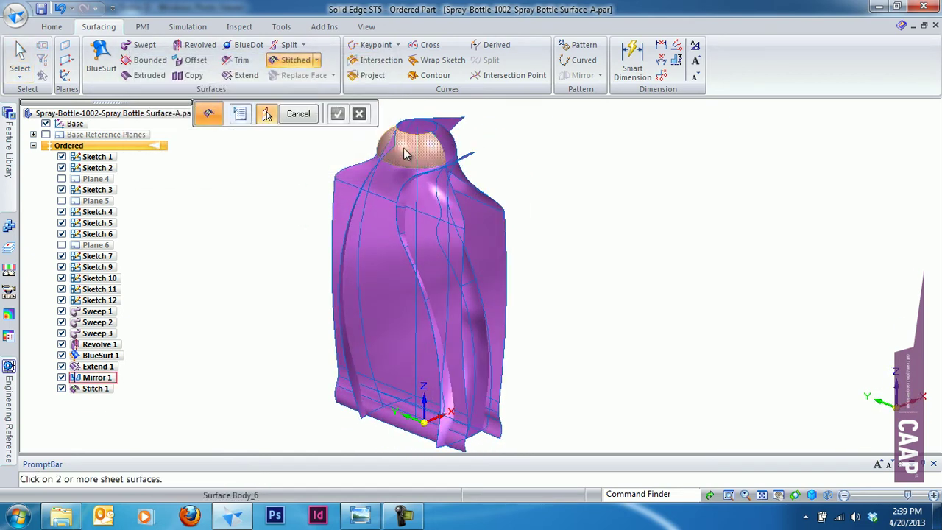
click(403, 151)
click(392, 182)
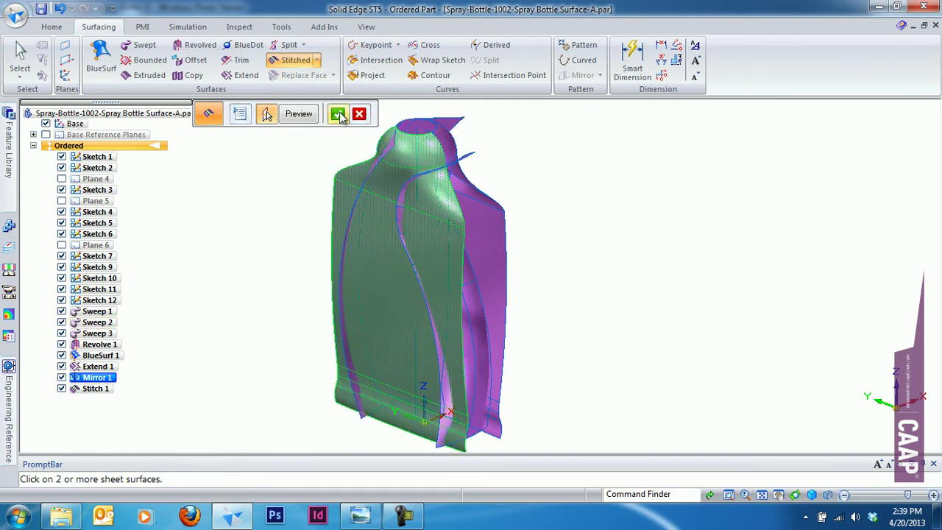
click(337, 114)
click(298, 114)
click(20, 57)
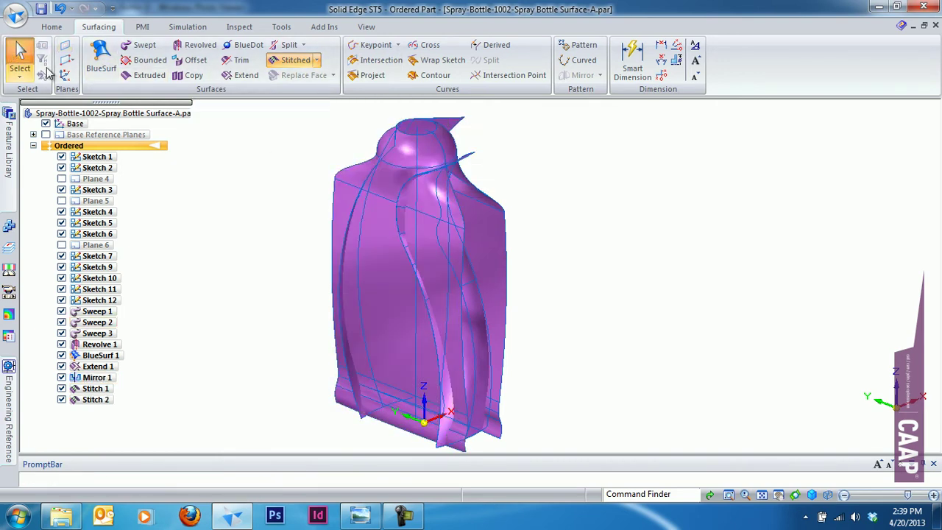
mouse_move(372, 250)
middle_down()
mouse_move(269, 294)
mouse_move(301, 275)
mouse_move(662, 223)
middle_up()
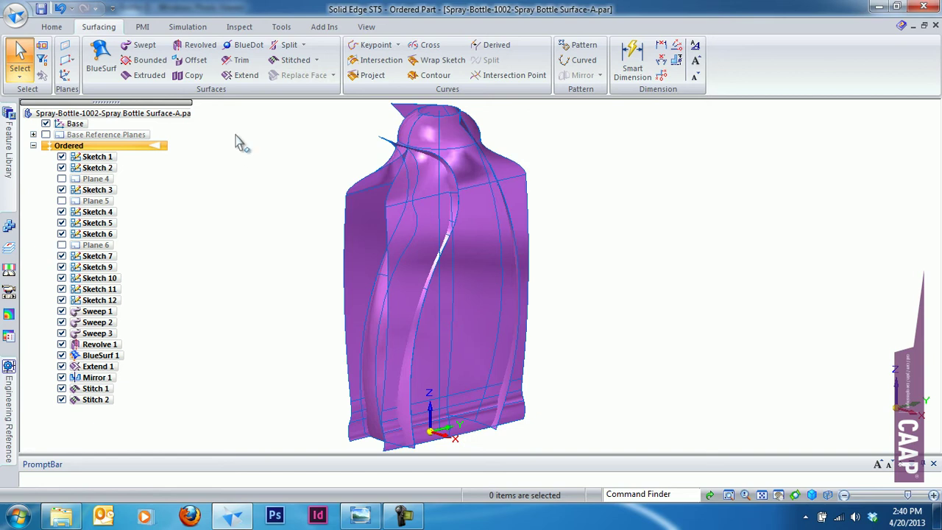
Trim Stitch 1 against the Stitch 2 body to create Trim 1
click(237, 64)
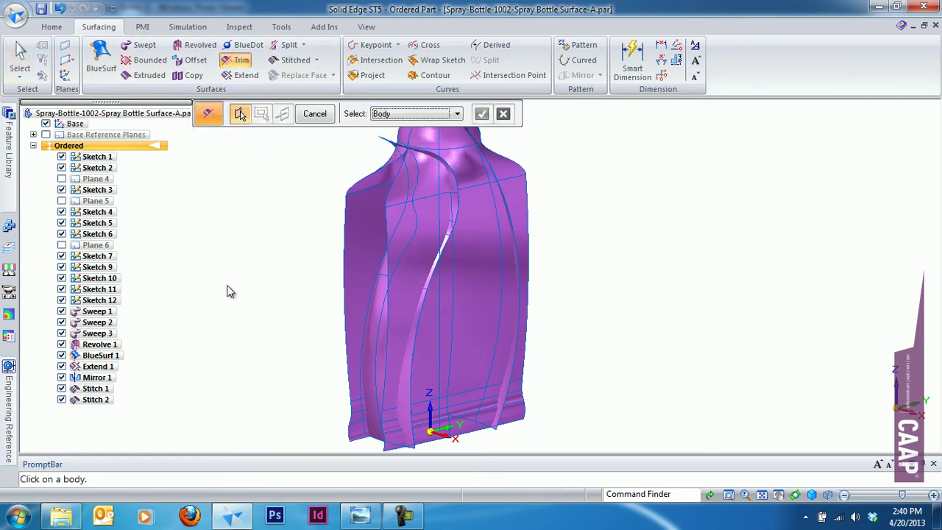
middle_drag(229, 291, 406, 249)
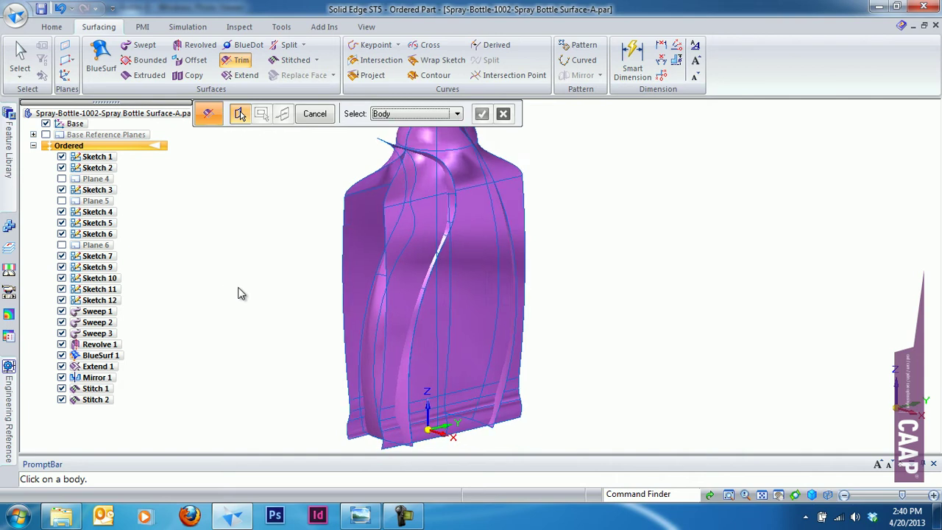
click(404, 230)
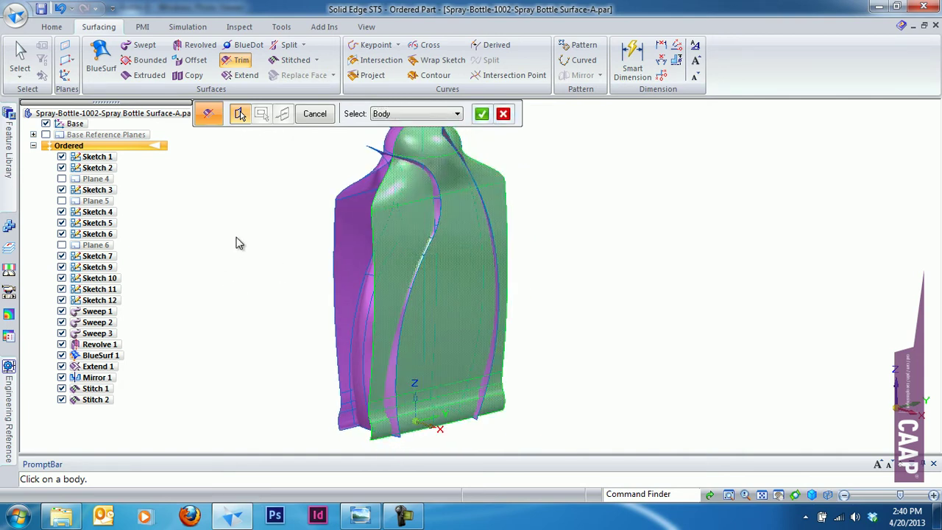
click(481, 114)
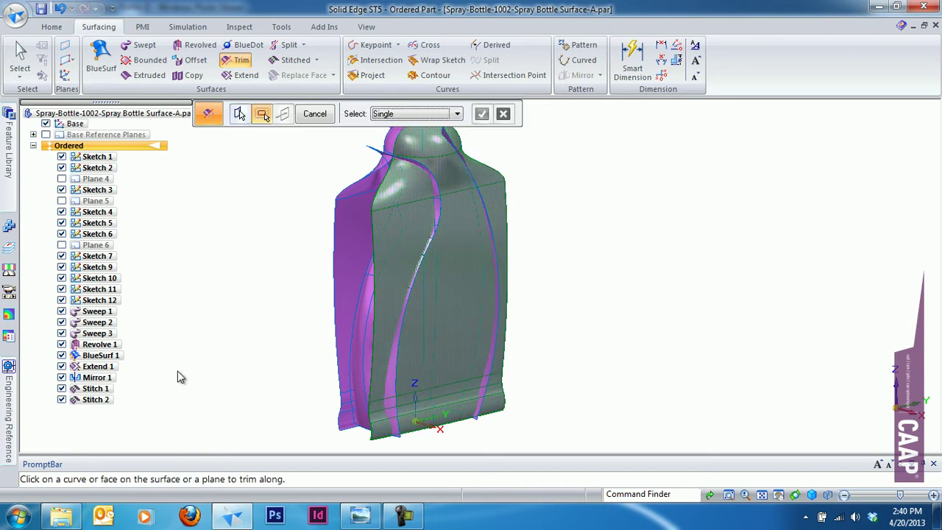
click(434, 114)
click(397, 144)
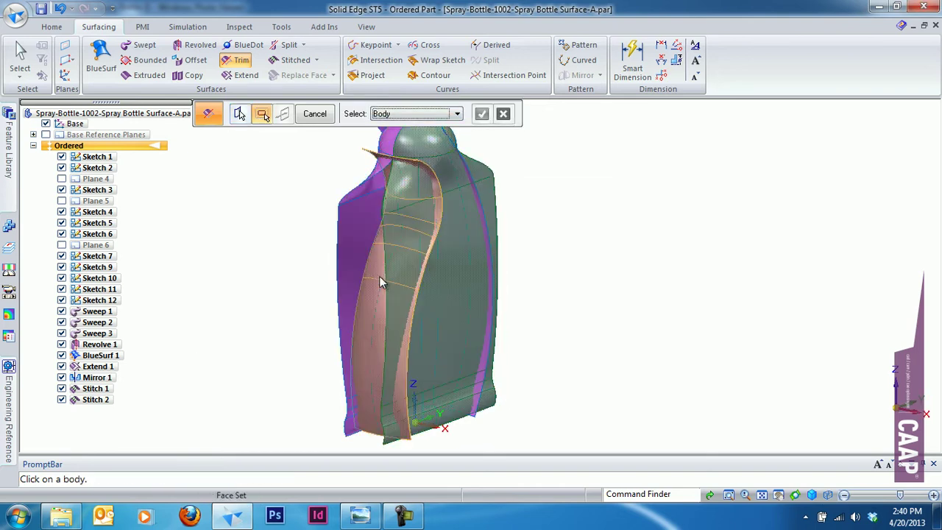
click(381, 283)
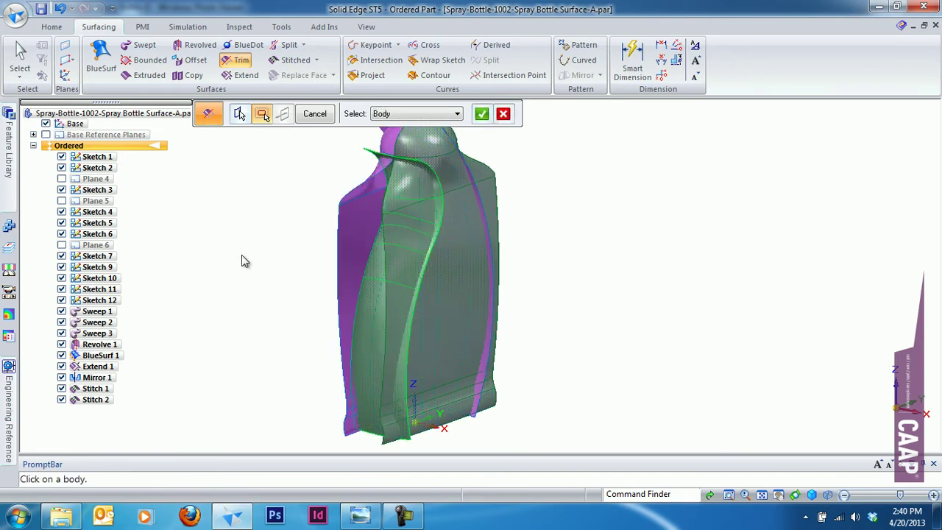
click(365, 339)
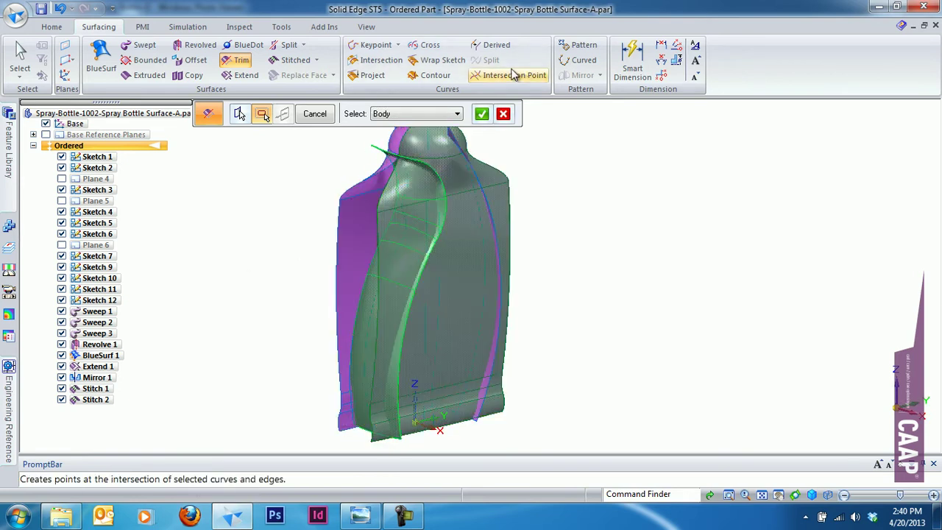
click(482, 115)
middle_drag(344, 342, 238, 261)
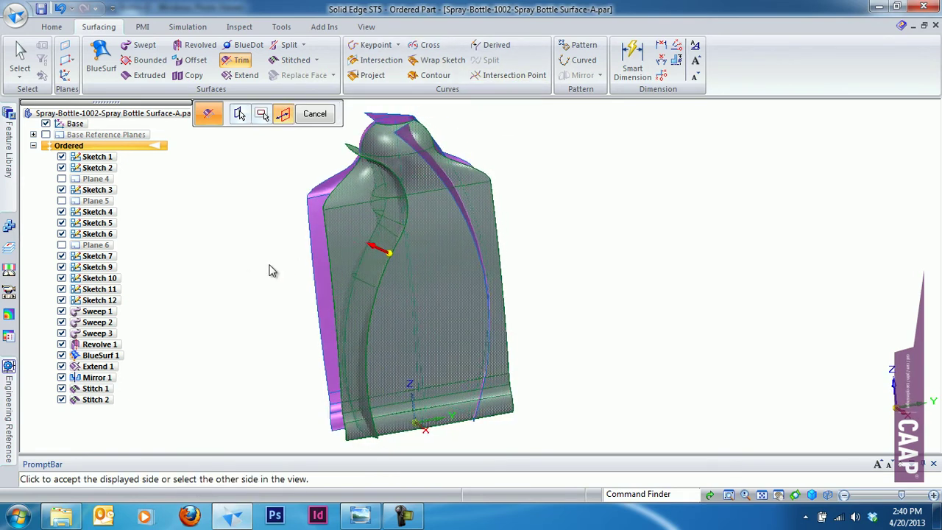
click(230, 246)
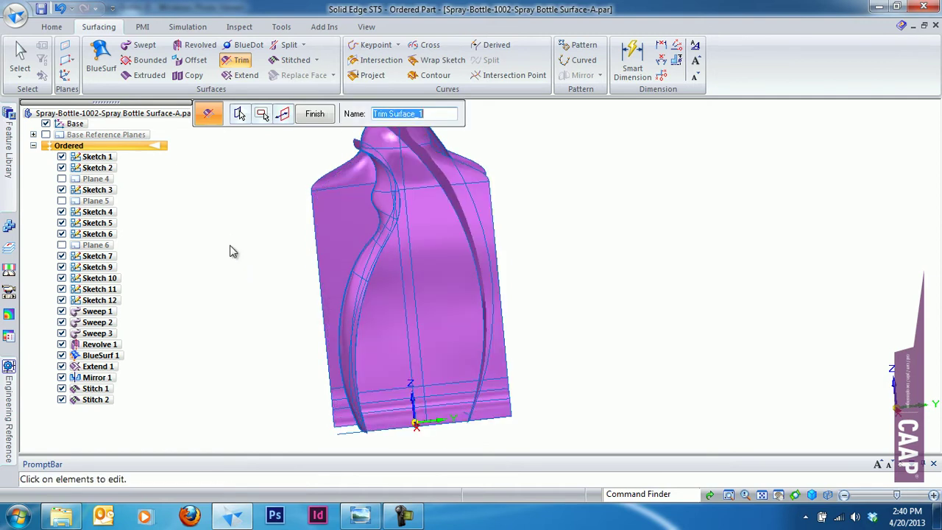
mouse_move(398, 144)
middle_down()
mouse_move(467, 206)
mouse_move(475, 372)
middle_up()
middle_drag(351, 142, 311, 115)
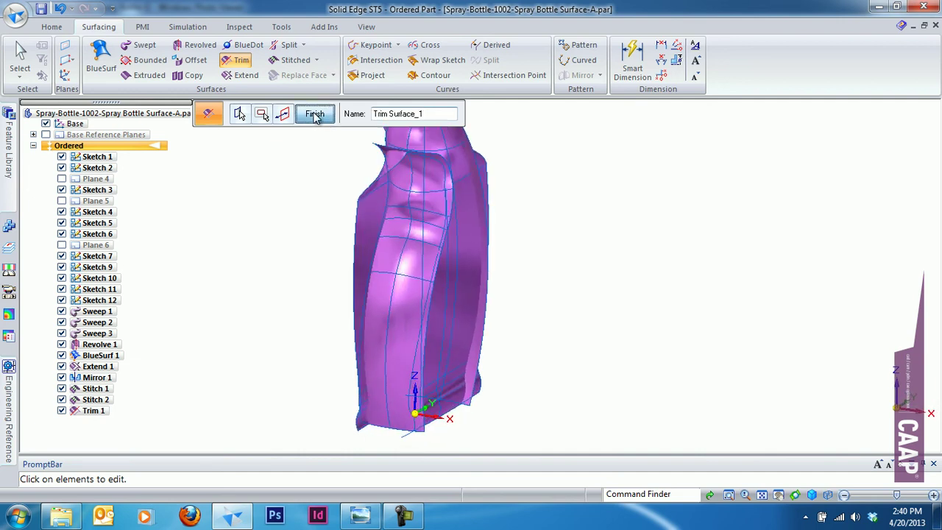
click(315, 113)
Trim Stitch 2 against the trimmed first half to create Trim 2
middle_drag(242, 294, 334, 234)
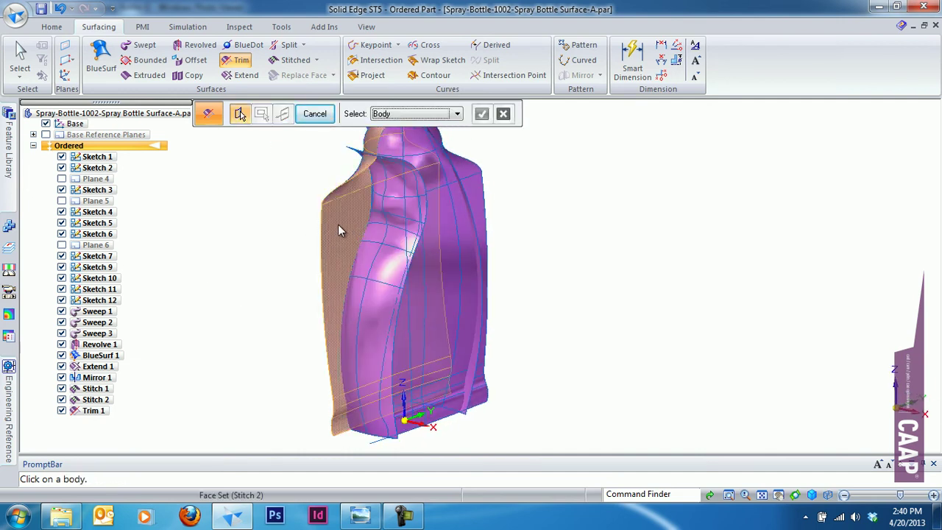
click(338, 223)
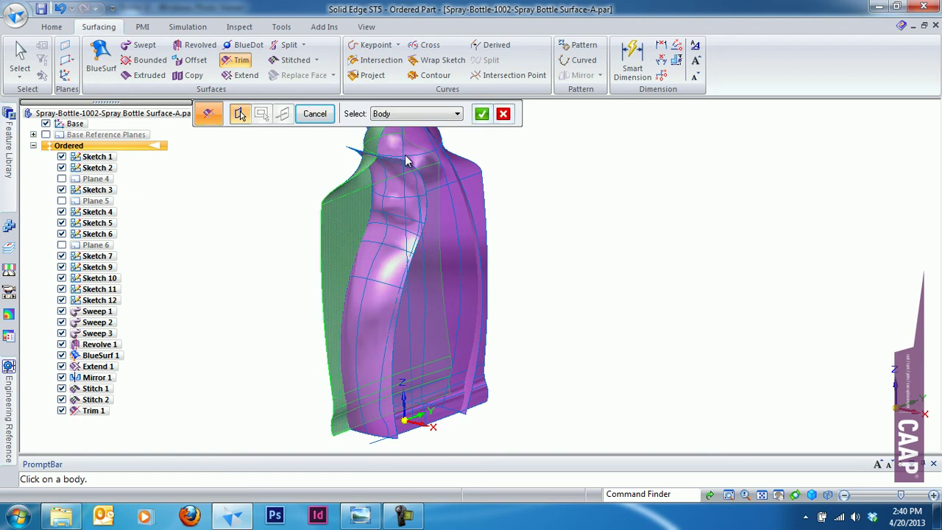
click(482, 115)
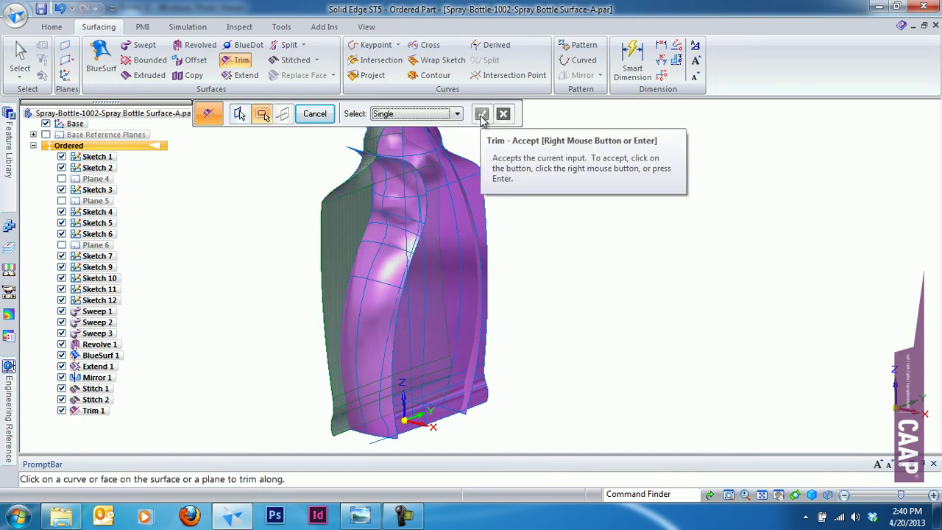
click(456, 113)
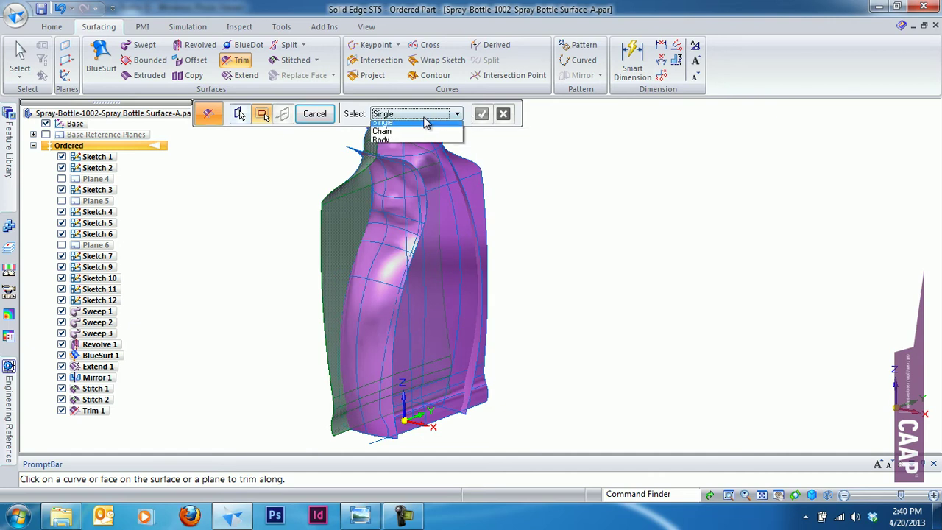
click(397, 138)
click(390, 209)
click(482, 113)
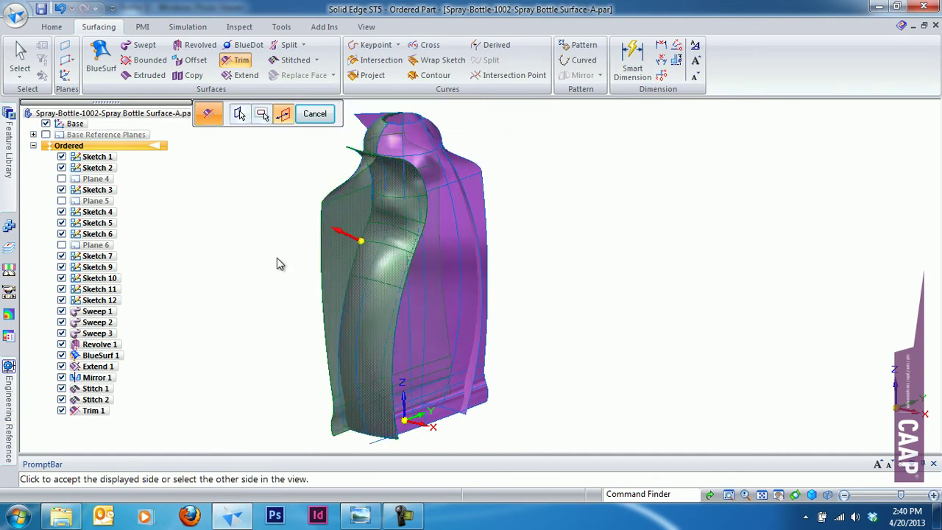
click(229, 243)
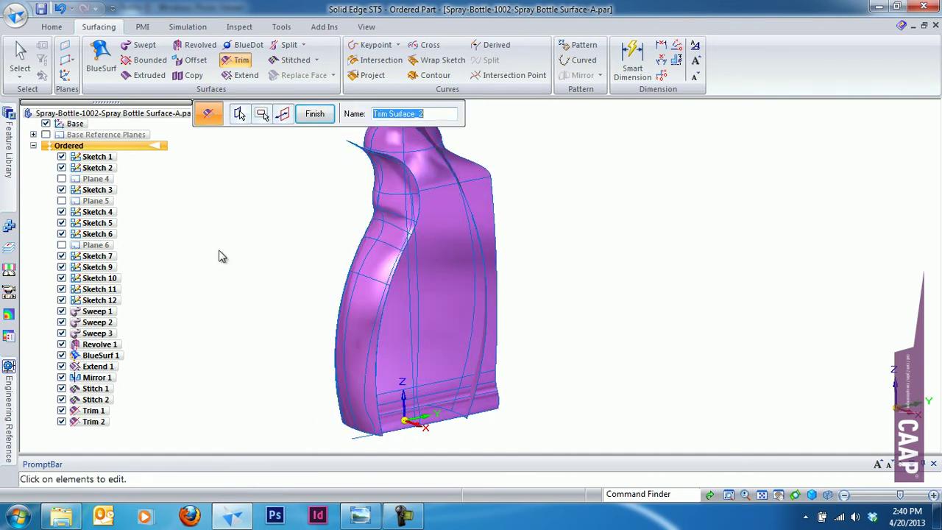
click(311, 115)
Trim the next body along a single side face to create Trim 3
mouse_move(471, 242)
middle_down()
mouse_move(488, 242)
mouse_move(405, 260)
mouse_move(501, 248)
middle_up()
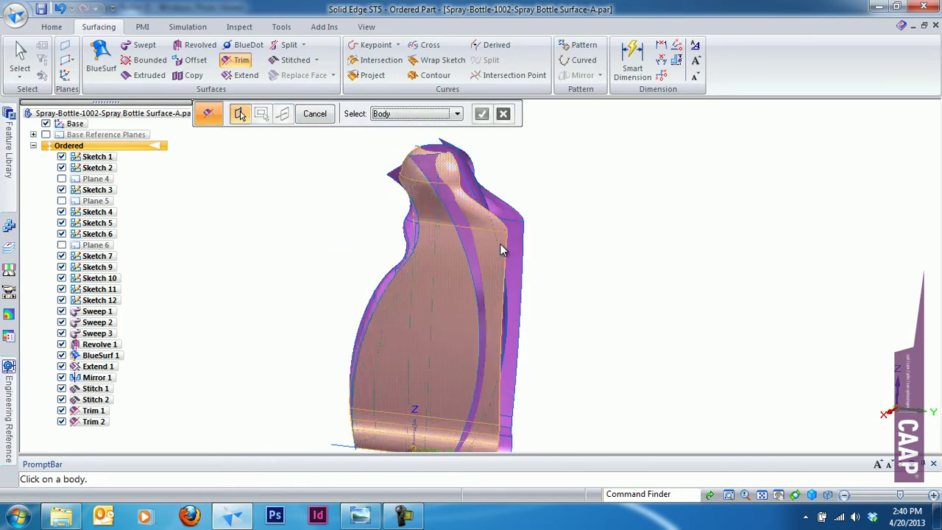
click(496, 230)
click(479, 115)
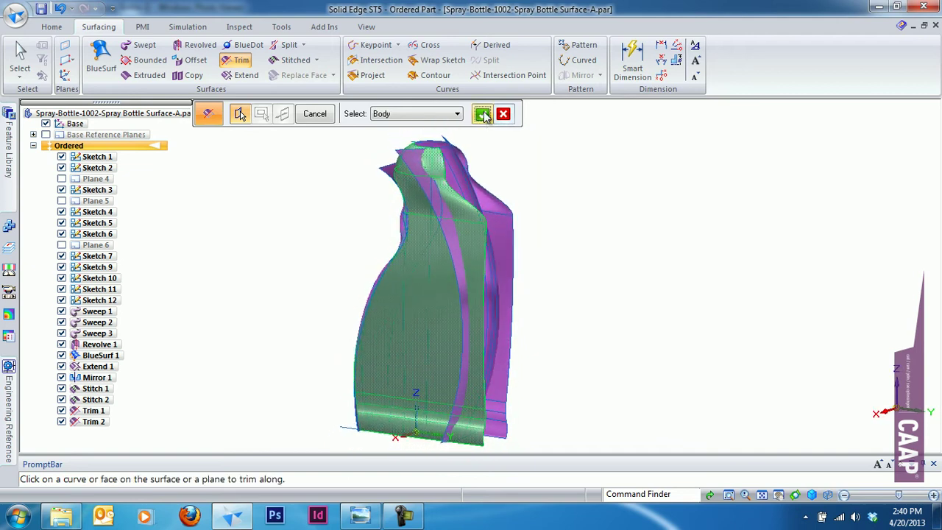
click(423, 114)
click(393, 125)
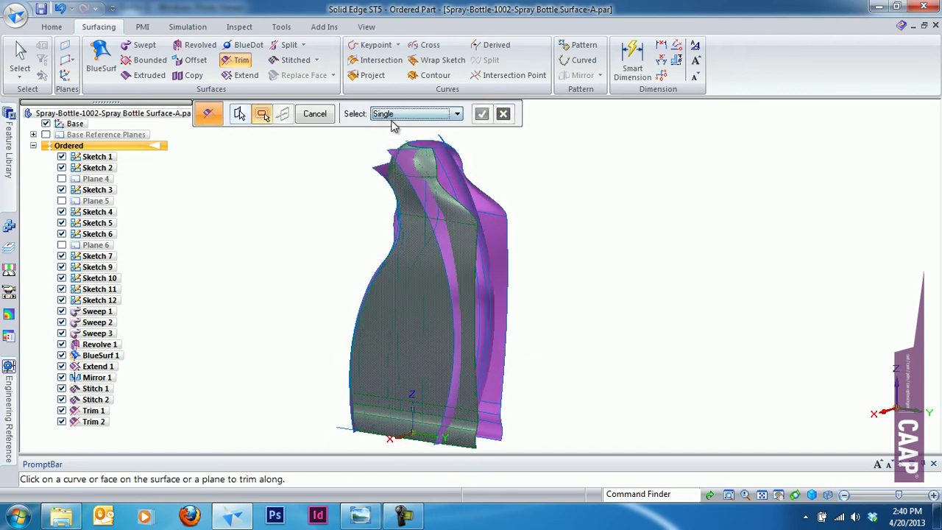
click(419, 205)
click(480, 114)
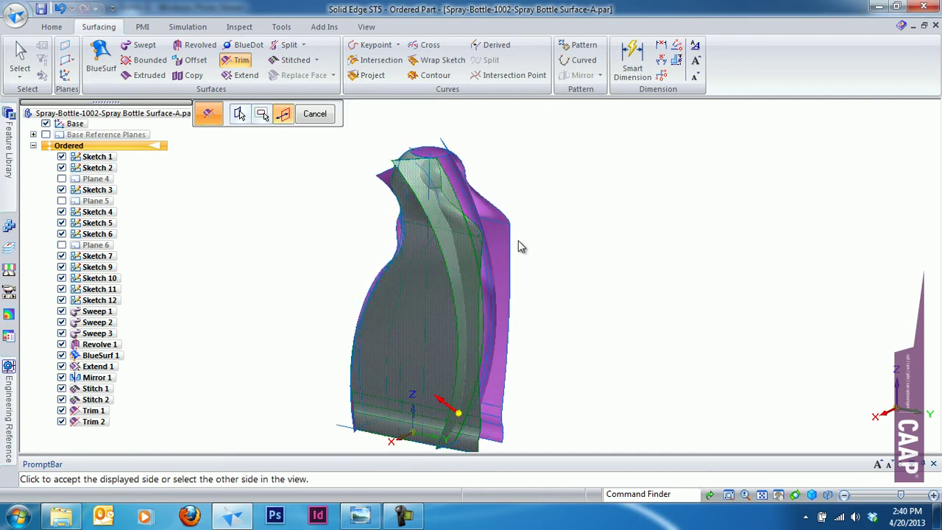
click(634, 339)
click(314, 113)
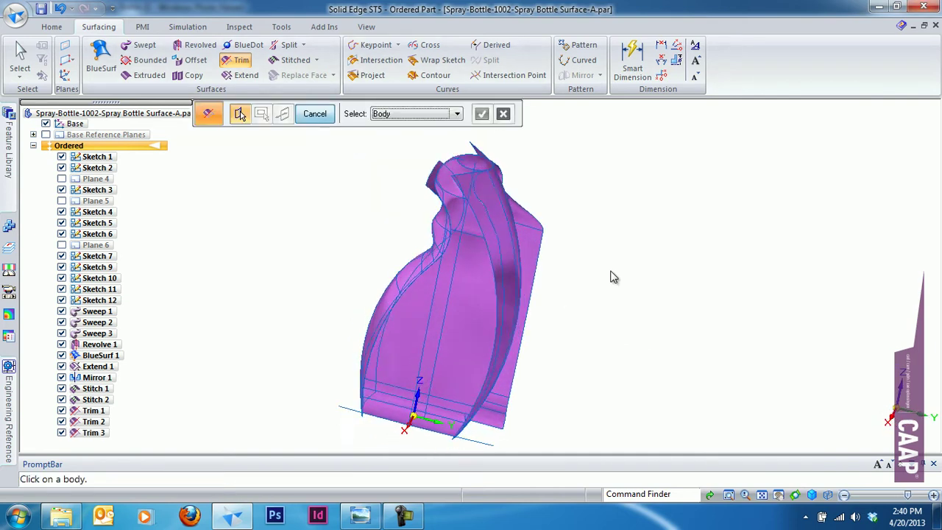
Trim the bottle body against the Sweep 2 face to create Trim 4
mouse_move(612, 273)
middle_down()
mouse_move(547, 253)
mouse_move(567, 267)
middle_up()
click(566, 267)
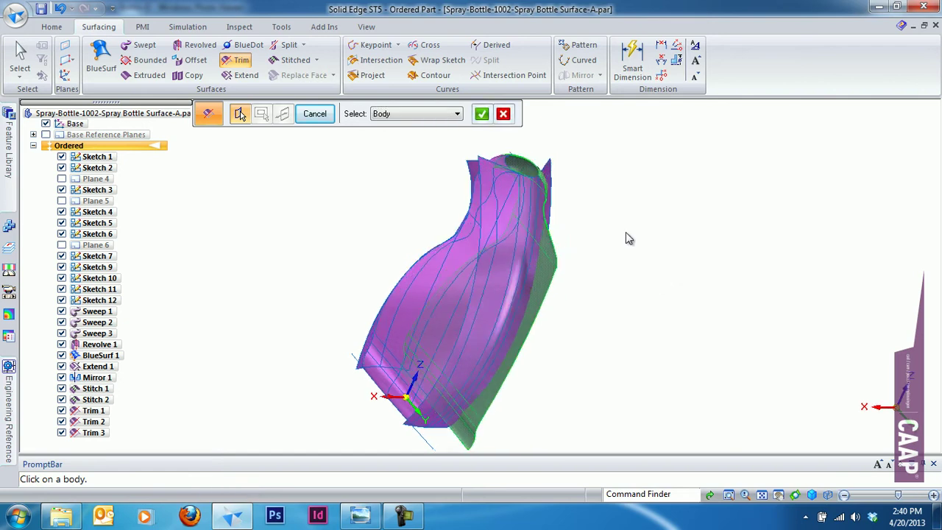
middle_drag(626, 234, 515, 220)
click(482, 114)
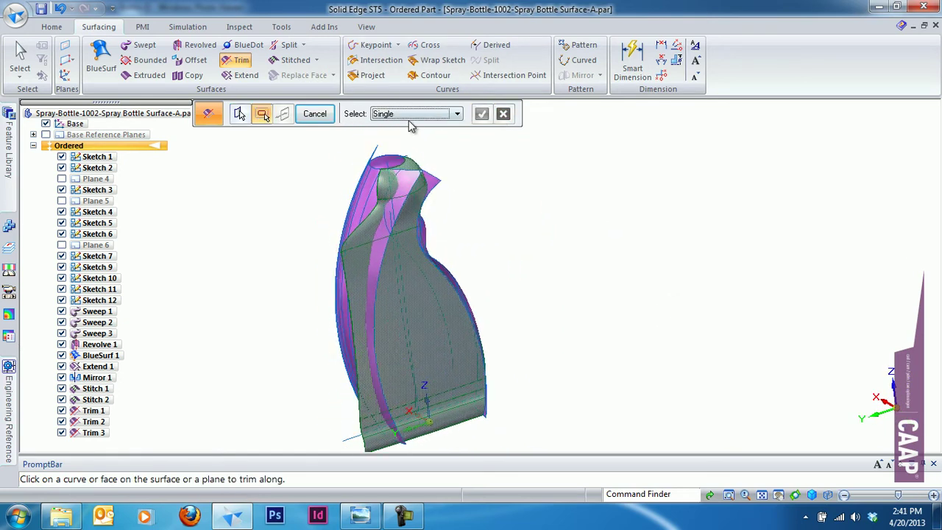
click(410, 182)
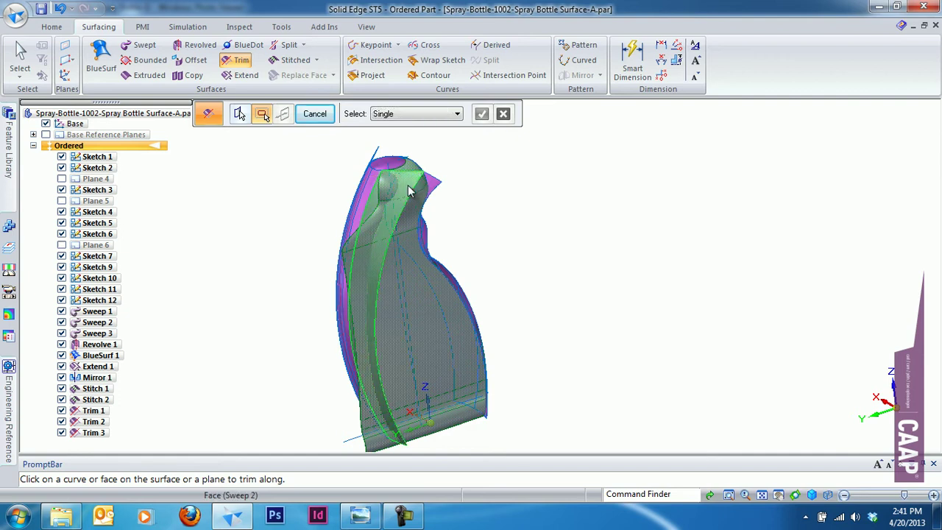
click(481, 114)
click(253, 387)
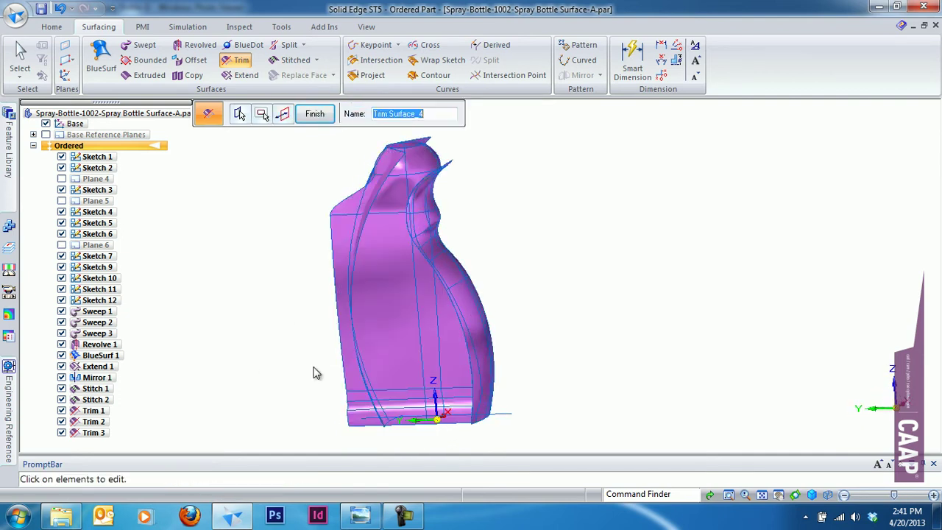
click(314, 114)
middle_drag(559, 257, 679, 256)
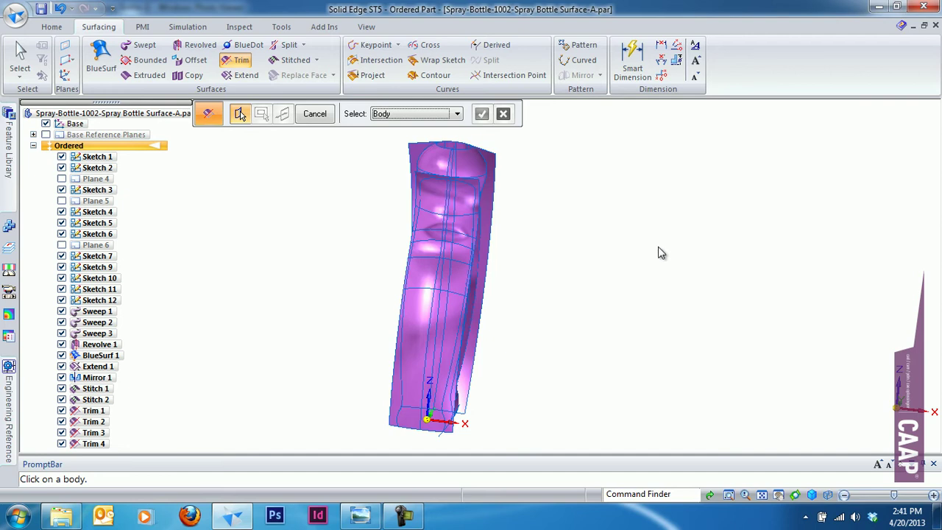
Trim the Sweep 2 face against the bottle body, creating Trim Surface 5
mouse_move(661, 252)
middle_down()
mouse_move(416, 212)
mouse_move(454, 120)
middle_up()
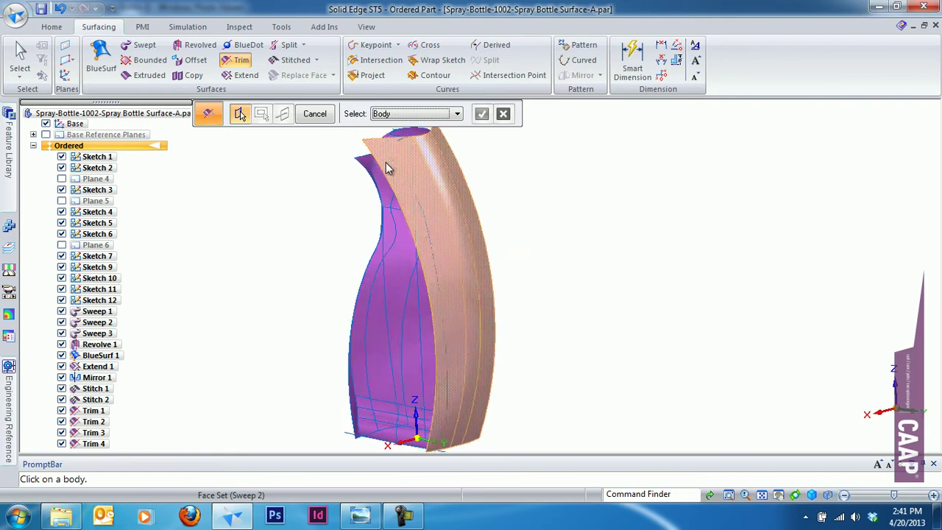
click(454, 114)
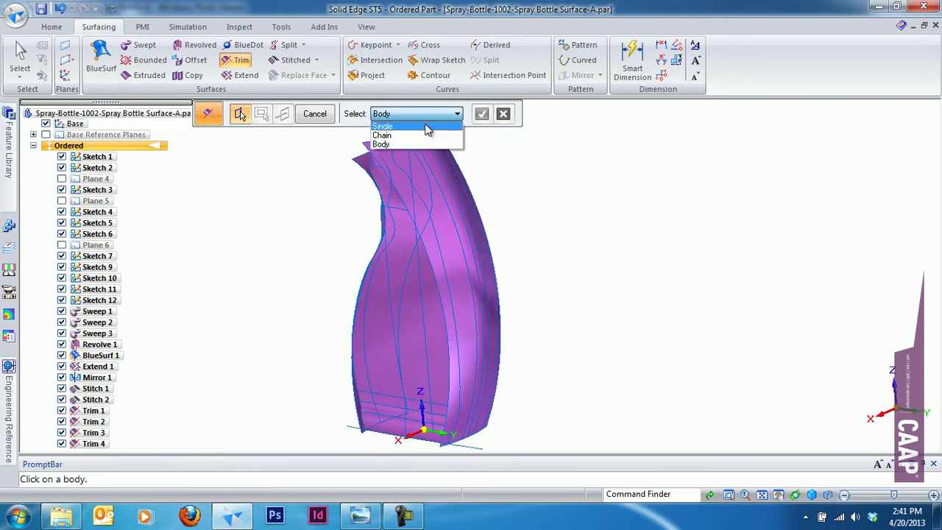
click(390, 123)
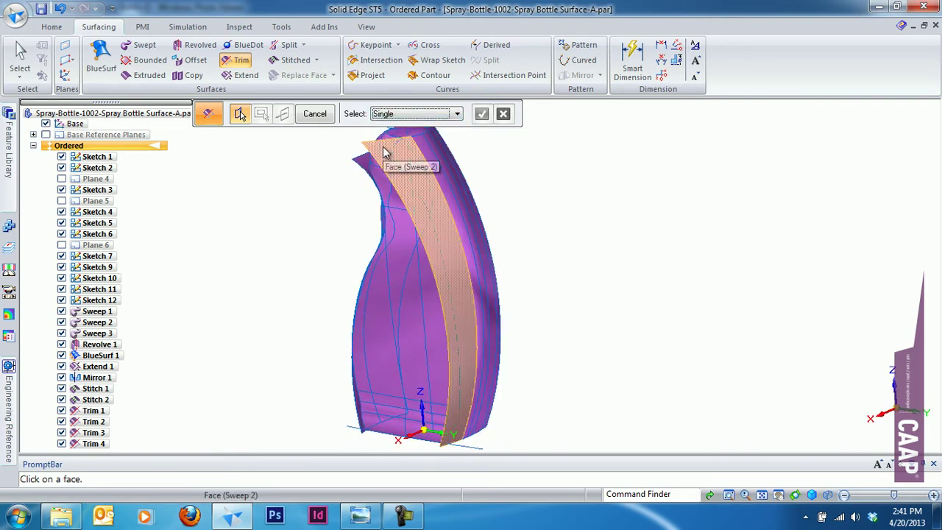
click(387, 150)
click(481, 114)
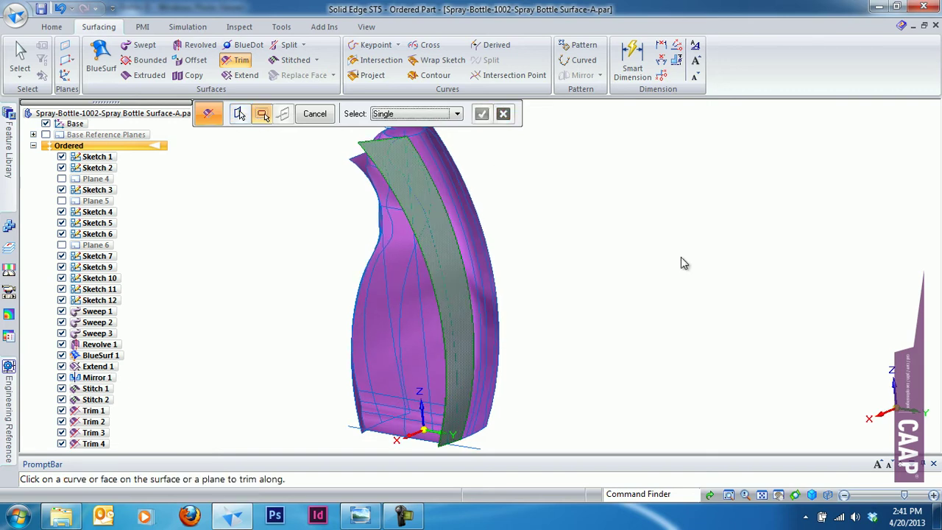
click(430, 115)
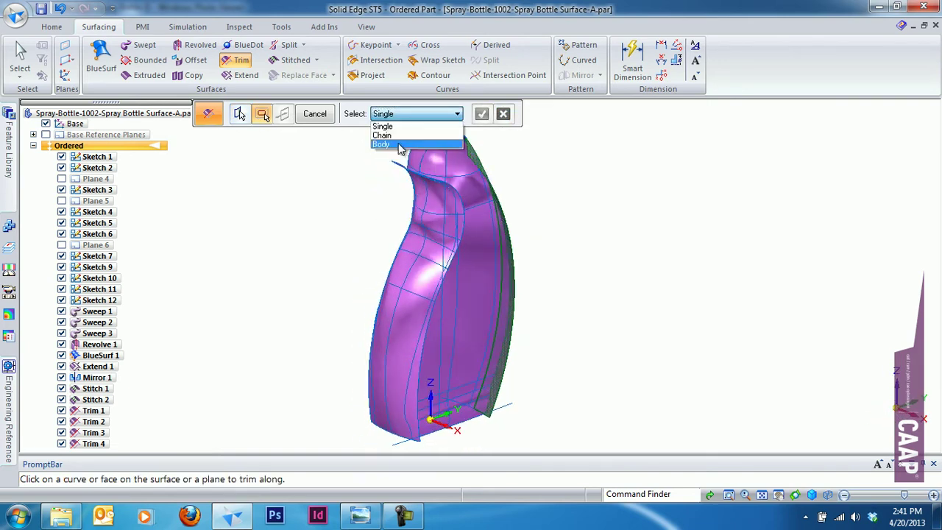
click(401, 143)
click(478, 308)
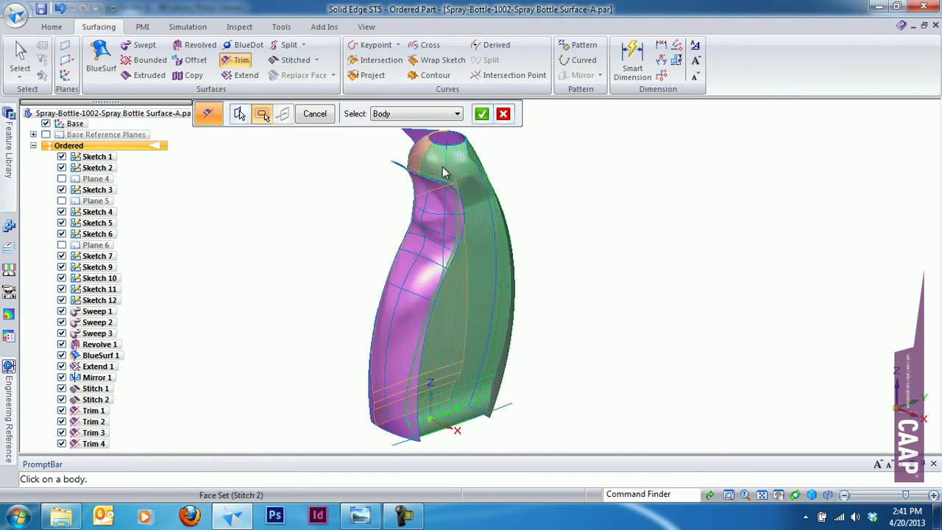
click(481, 114)
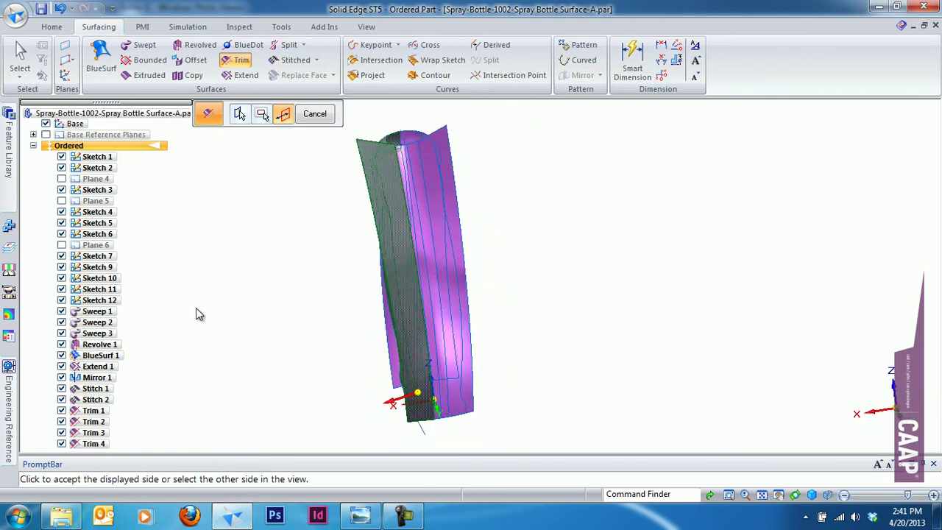
click(225, 305)
click(315, 115)
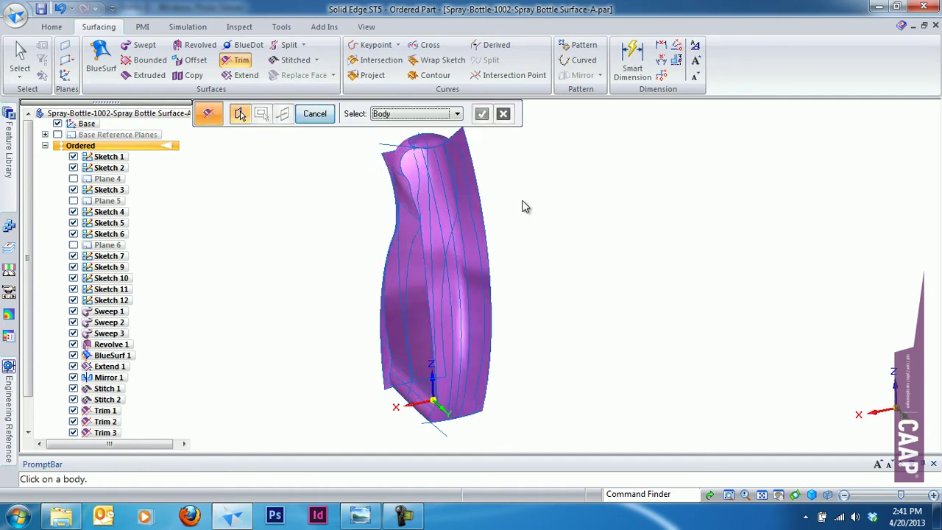
Trim a chain of faces against the bottle body, creating Trim Surface_6
click(454, 115)
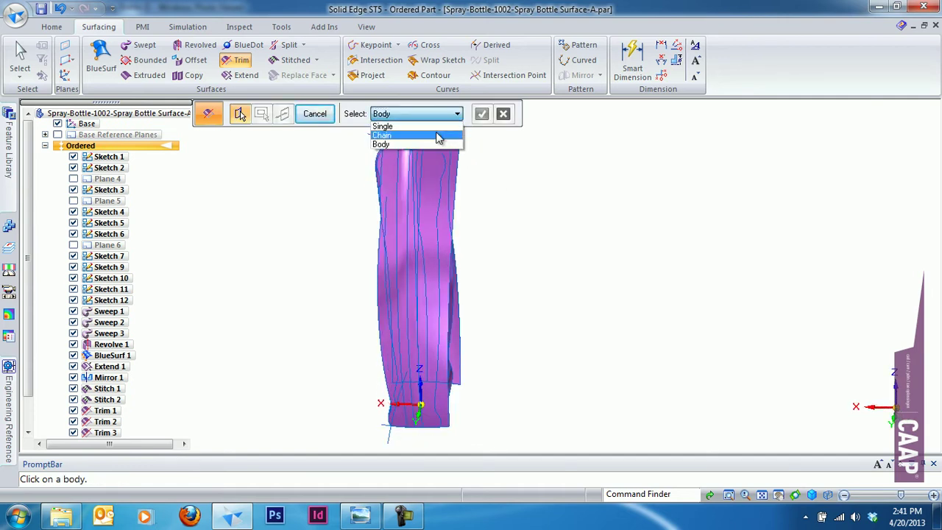
click(437, 136)
click(467, 143)
click(481, 113)
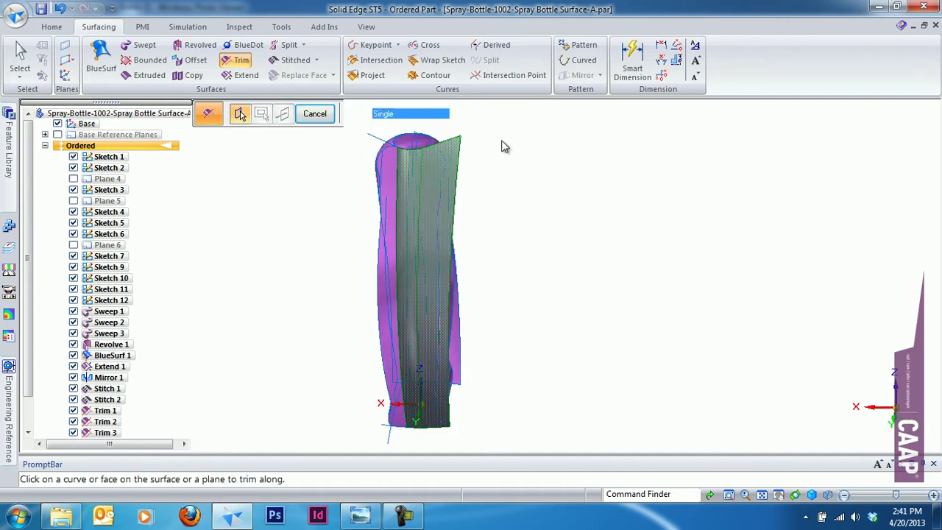
middle_drag(505, 147, 403, 116)
click(403, 115)
click(389, 143)
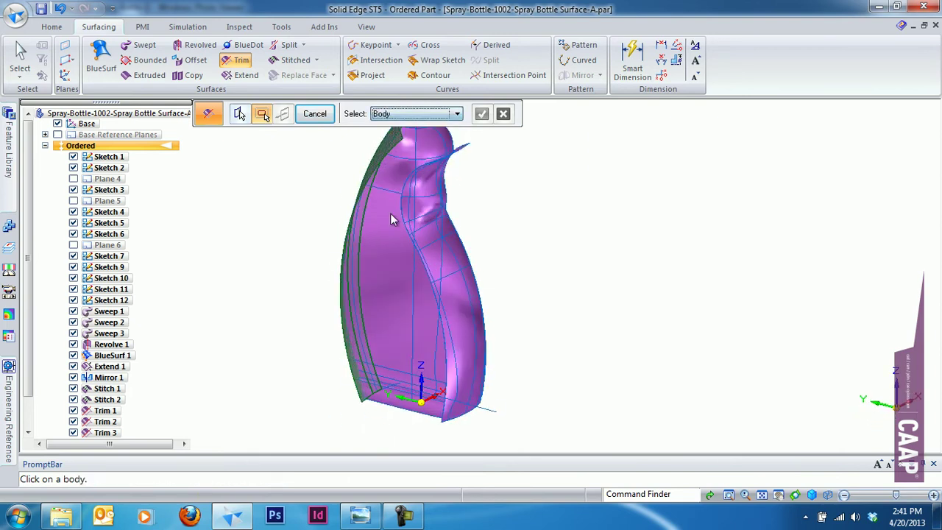
click(381, 274)
click(481, 114)
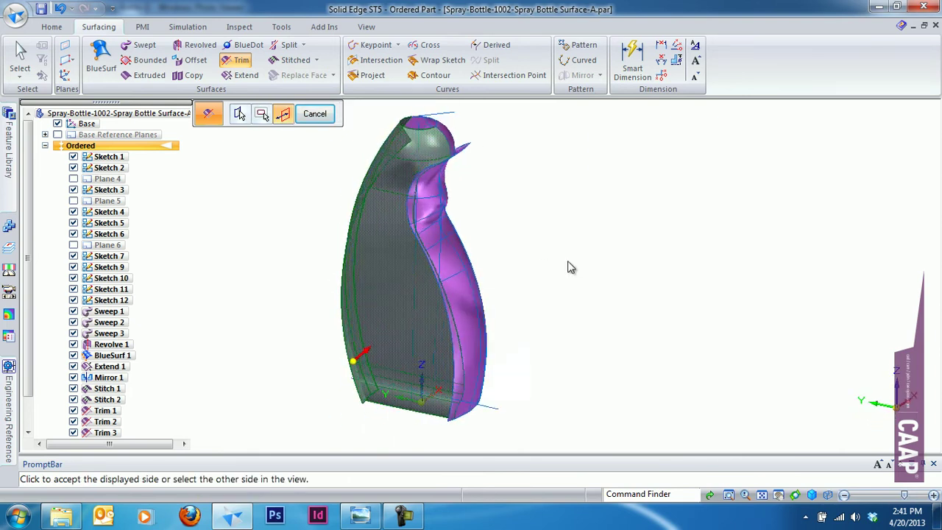
middle_drag(567, 267, 684, 354)
click(689, 359)
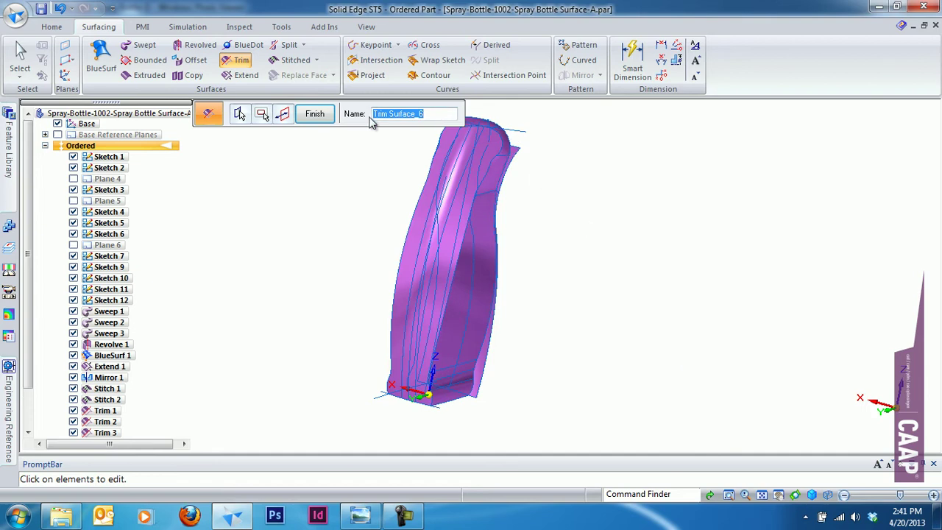
click(315, 113)
mouse_move(799, 288)
middle_down()
mouse_move(657, 265)
mouse_move(458, 189)
middle_up()
mouse_move(643, 199)
middle_down()
mouse_move(523, 179)
mouse_move(442, 147)
middle_up()
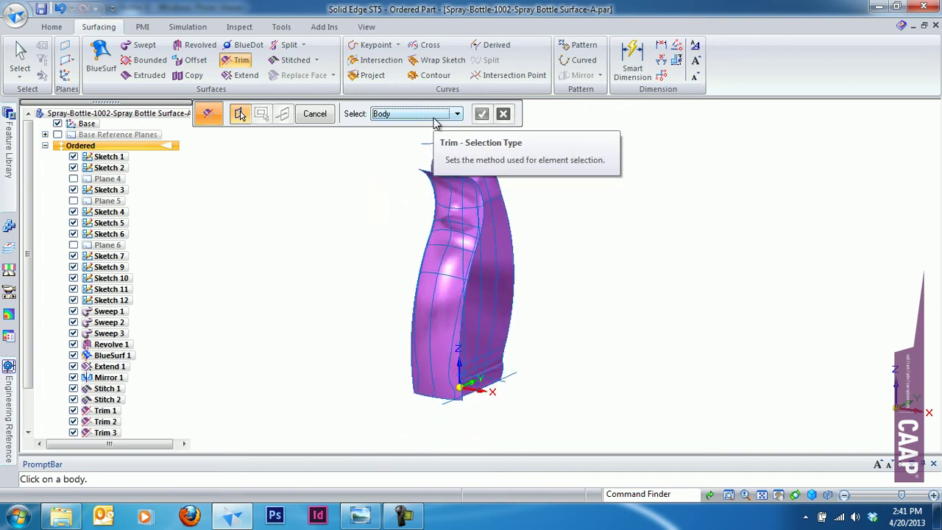
Trim the front surface body against the bottle body, removing its excess
click(415, 114)
click(399, 145)
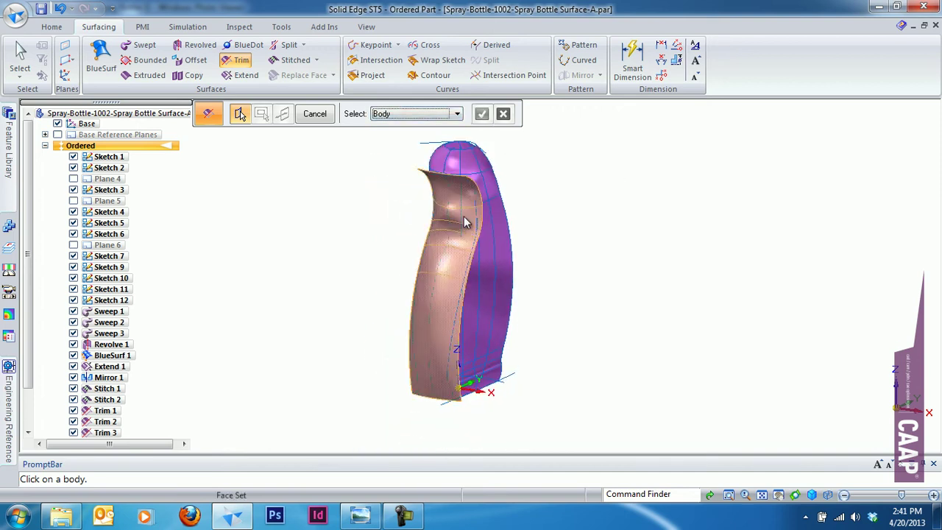
click(466, 221)
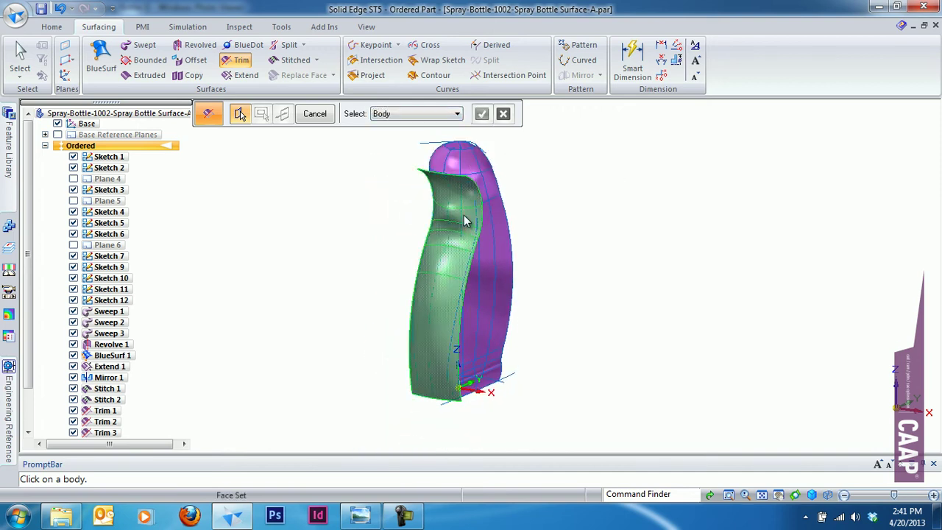
click(482, 116)
click(418, 115)
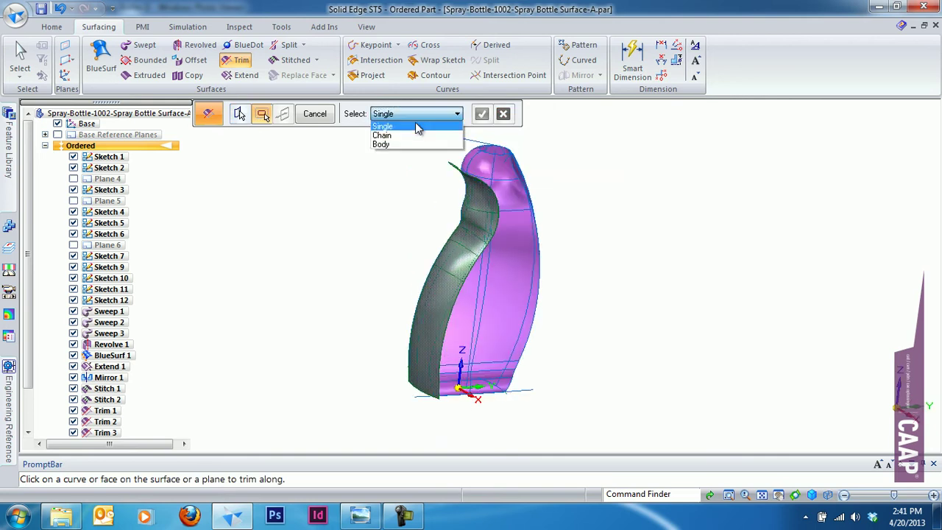
click(395, 145)
click(507, 278)
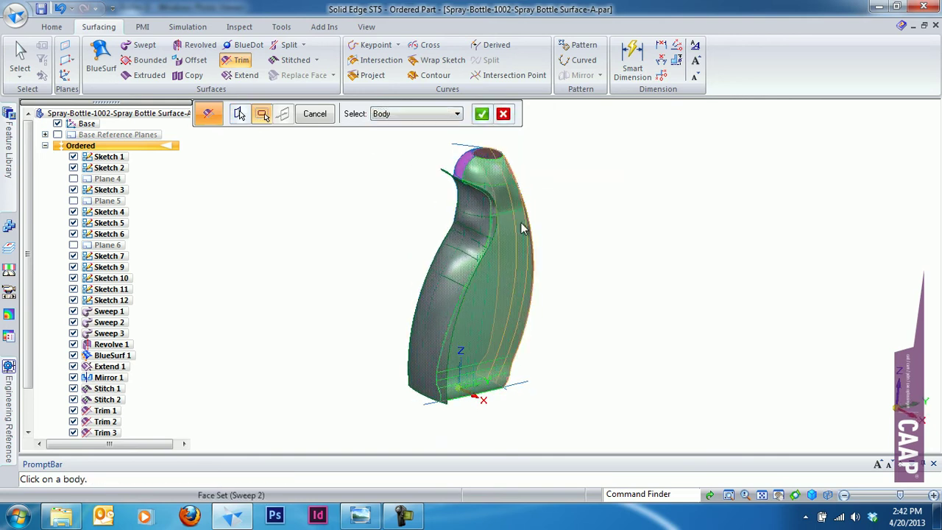
click(481, 114)
click(660, 266)
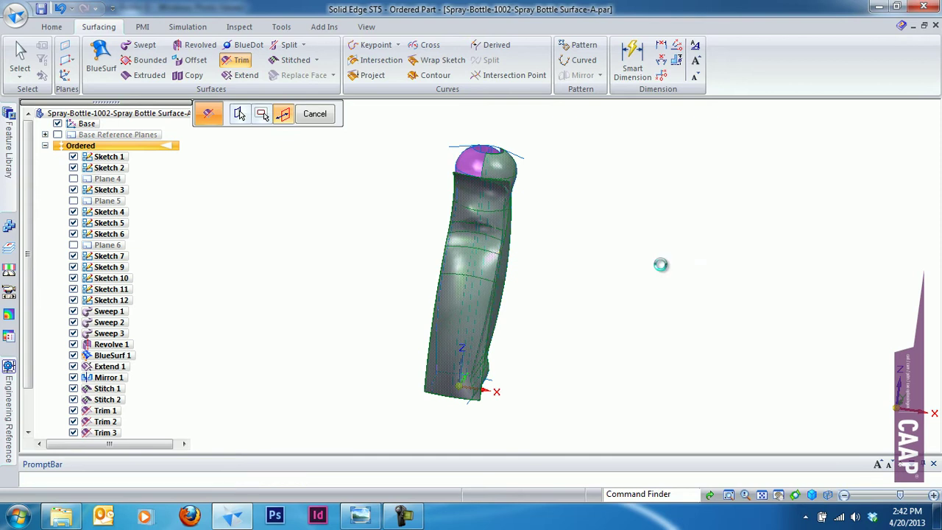
click(314, 113)
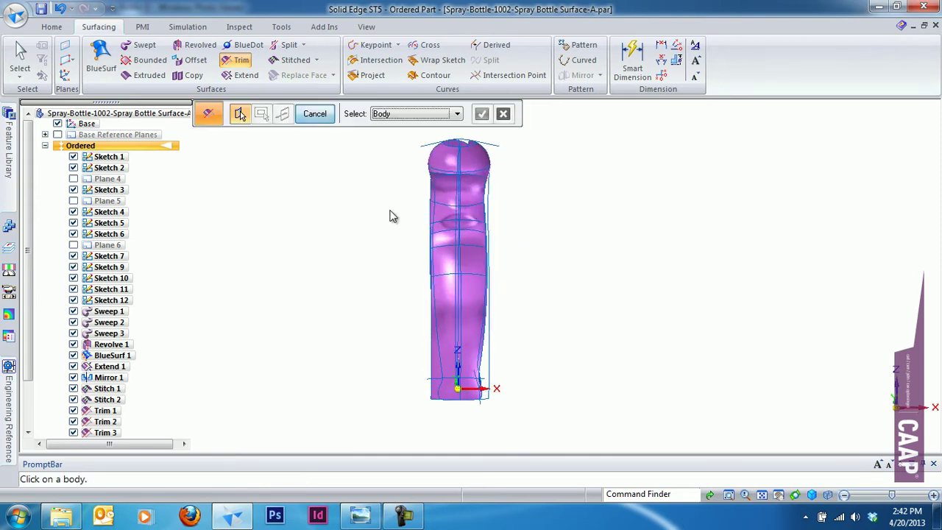
Trim the bottle body against the middle surface body as Trim Surface_8, then exit trimming
click(423, 210)
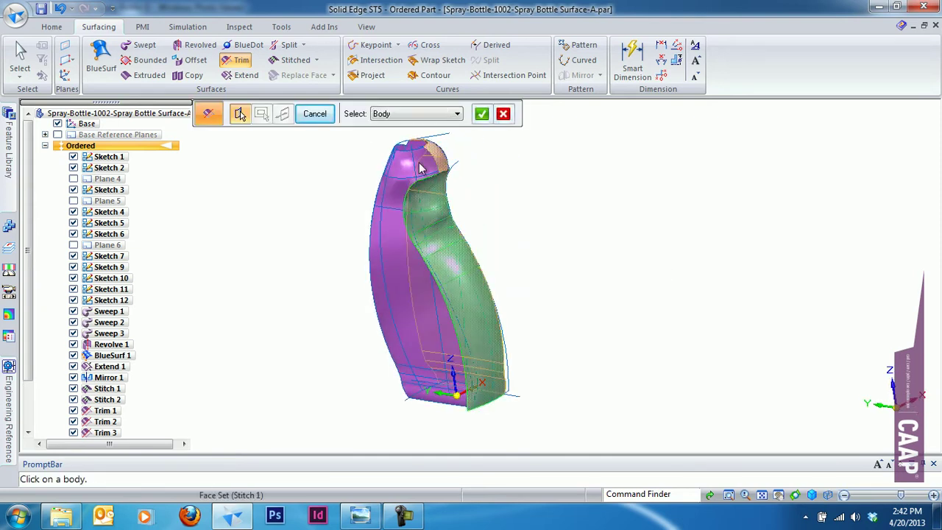
click(482, 115)
click(415, 275)
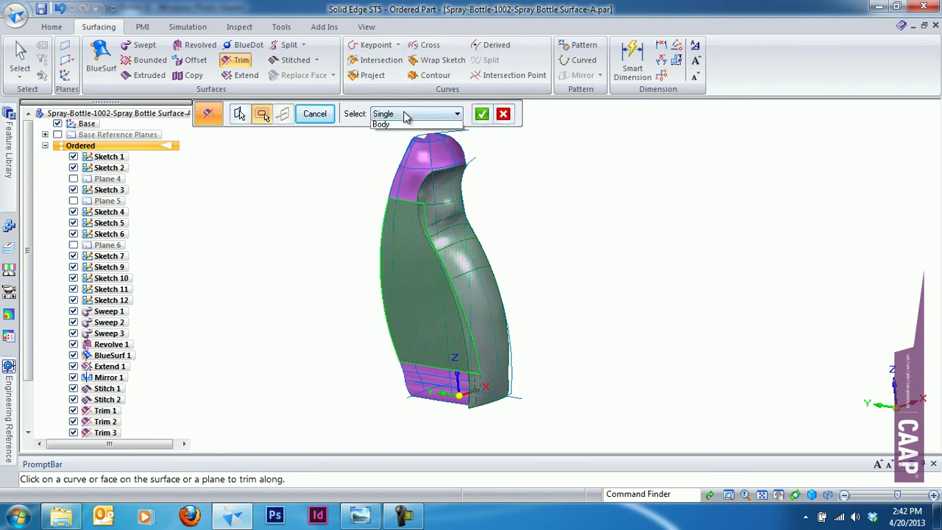
click(400, 116)
click(401, 145)
click(411, 204)
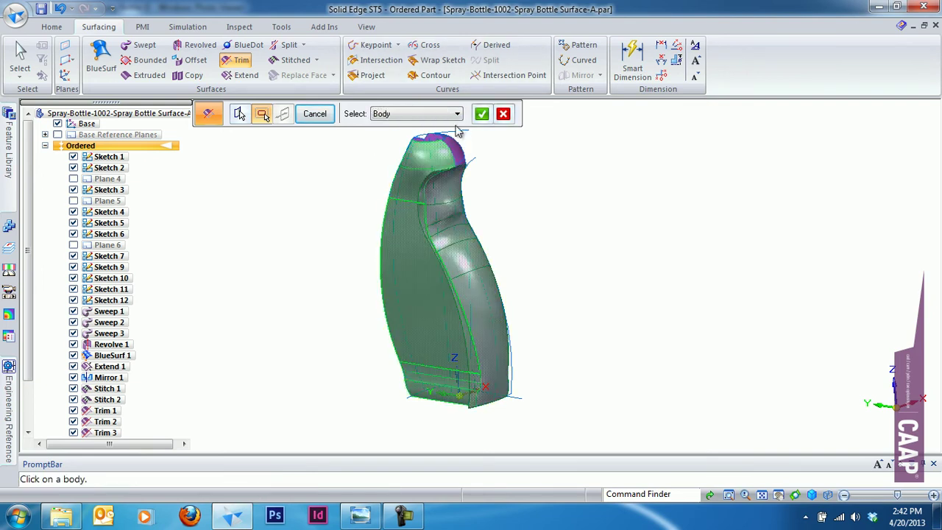
click(482, 114)
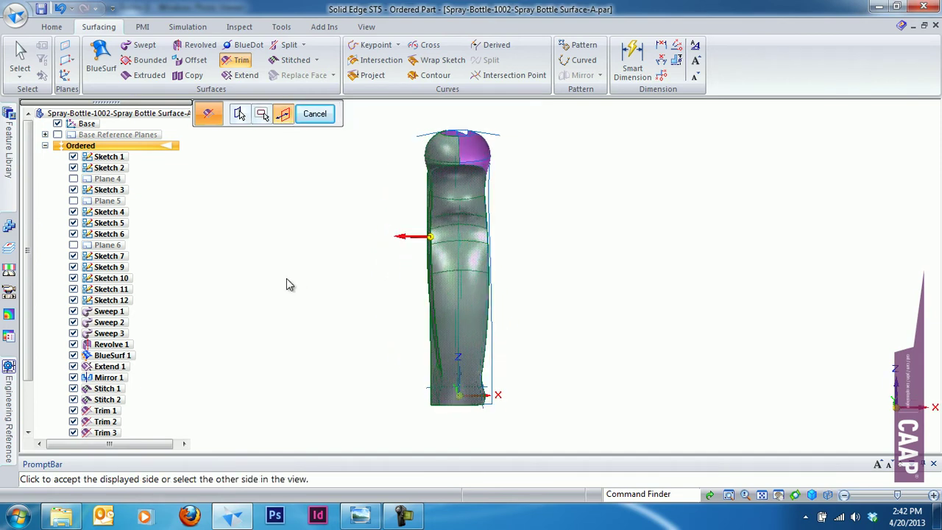
click(330, 235)
click(322, 115)
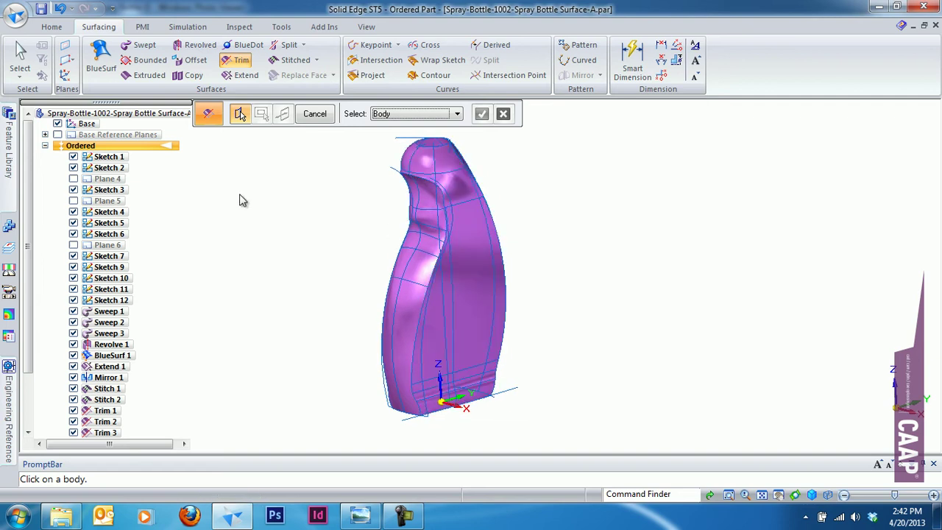
click(20, 58)
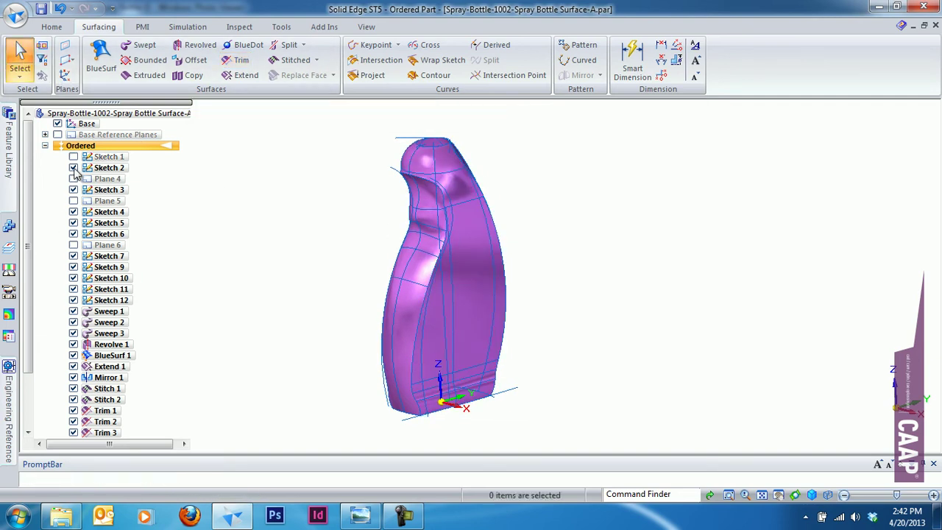
Hide all sketches and orbit around to inspect the bottle's top cap
right_click(259, 175)
mouse_move(324, 300)
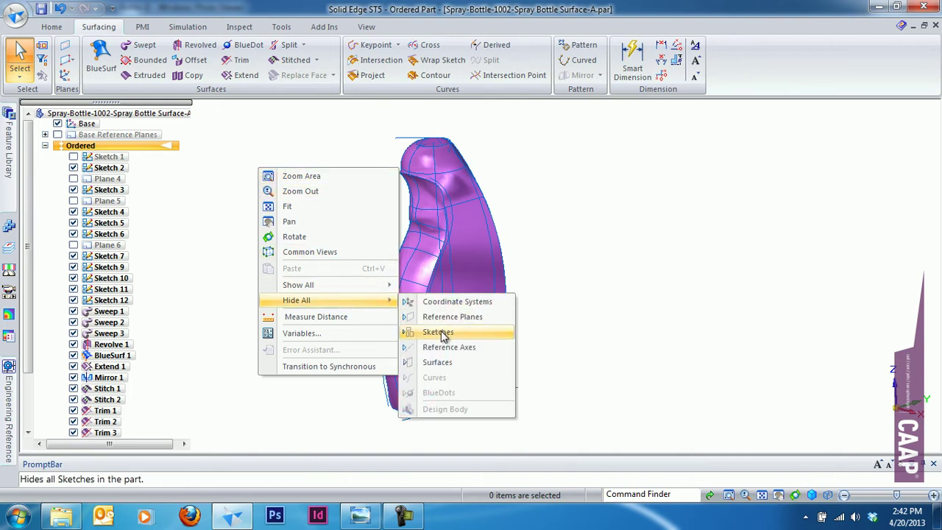
click(438, 332)
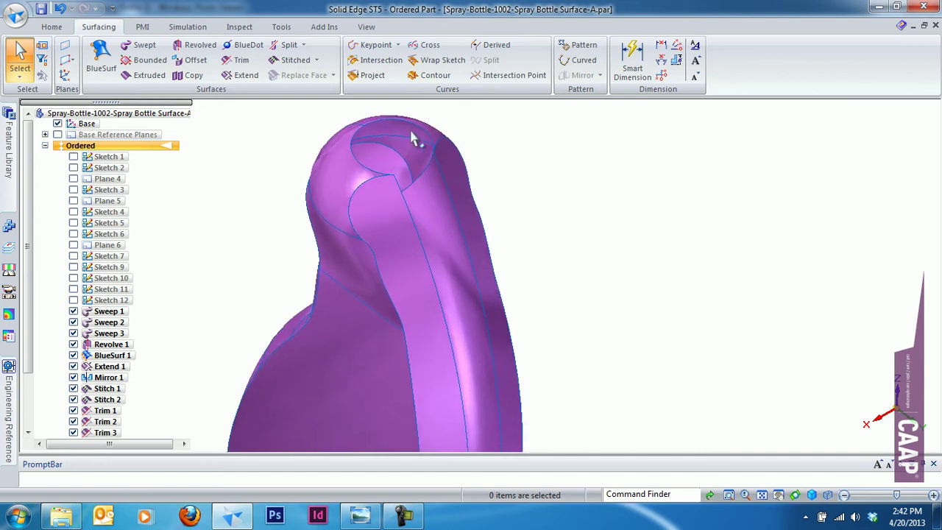
middle_drag(412, 137, 370, 242)
mouse_move(399, 199)
middle_down()
mouse_move(346, 256)
mouse_move(262, 250)
middle_up()
mouse_move(294, 221)
middle_down()
mouse_move(505, 246)
mouse_move(441, 250)
middle_up()
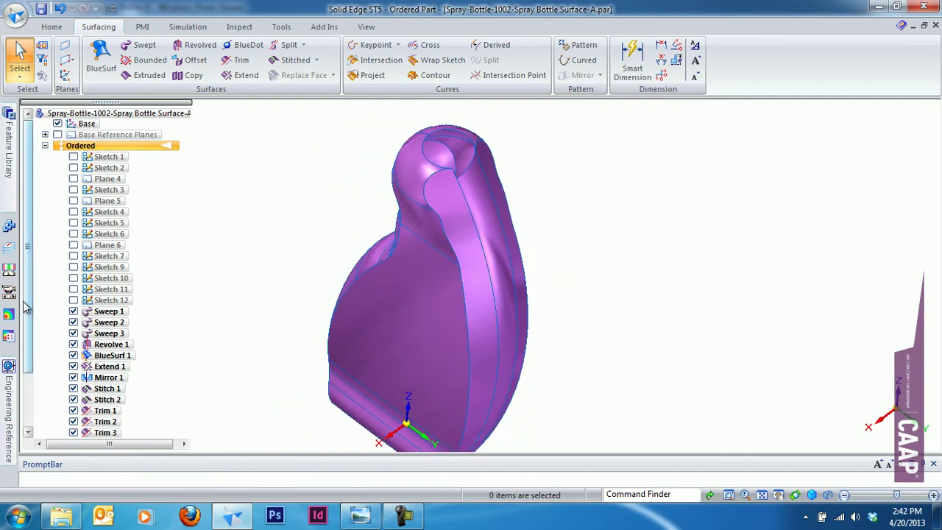
scroll(126, 412, down, 2)
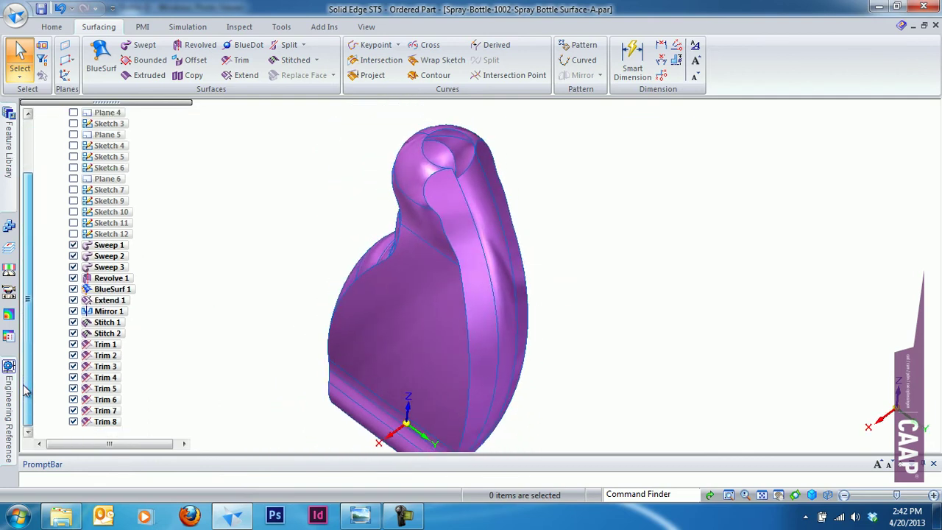
Roll the model back to Trim 5 using GoTo in PathFinder
click(100, 423)
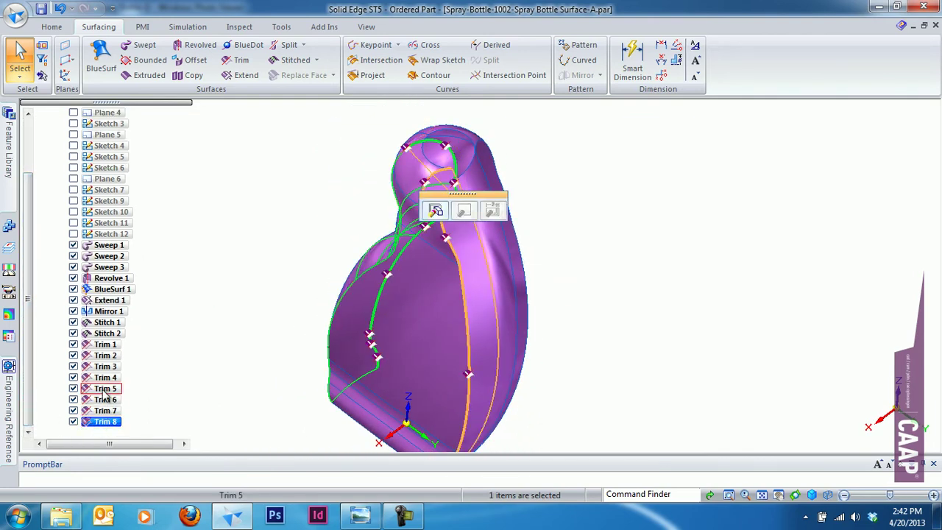
click(103, 394)
click(108, 380)
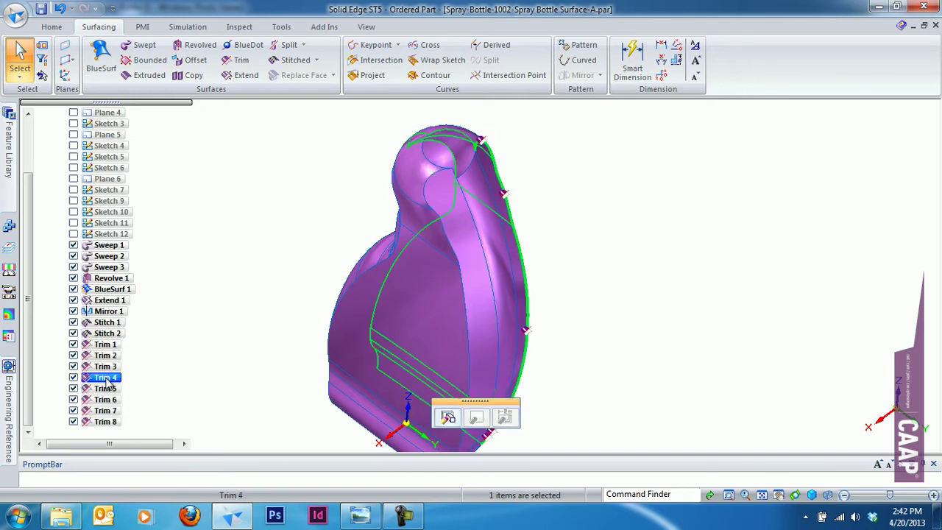
click(108, 392)
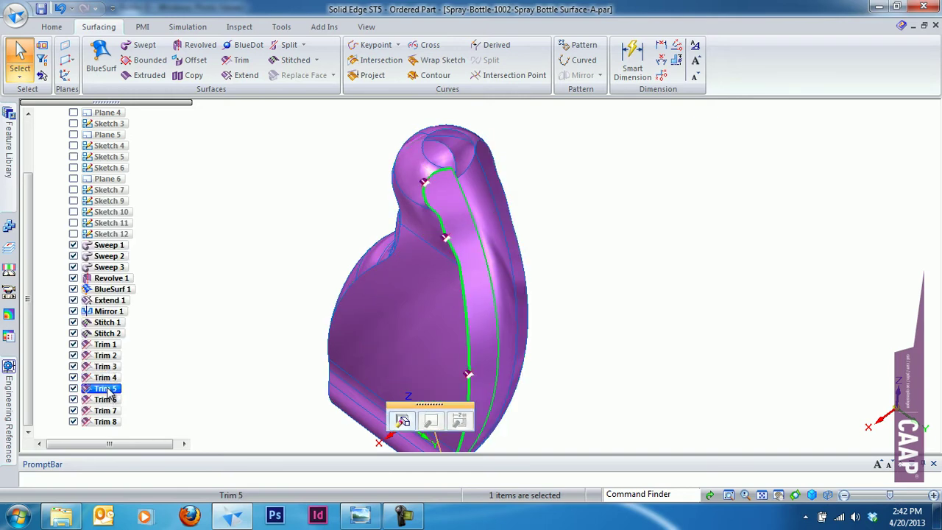
right_click(108, 392)
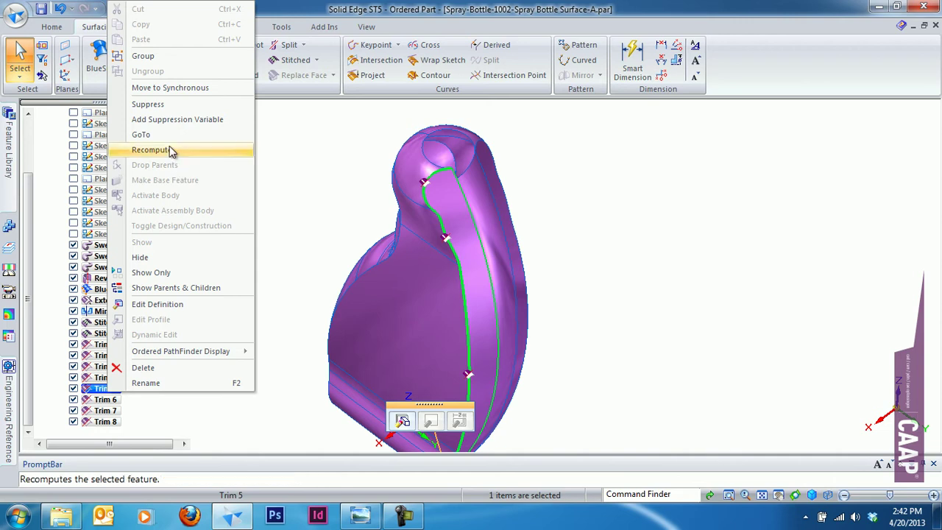
click(144, 134)
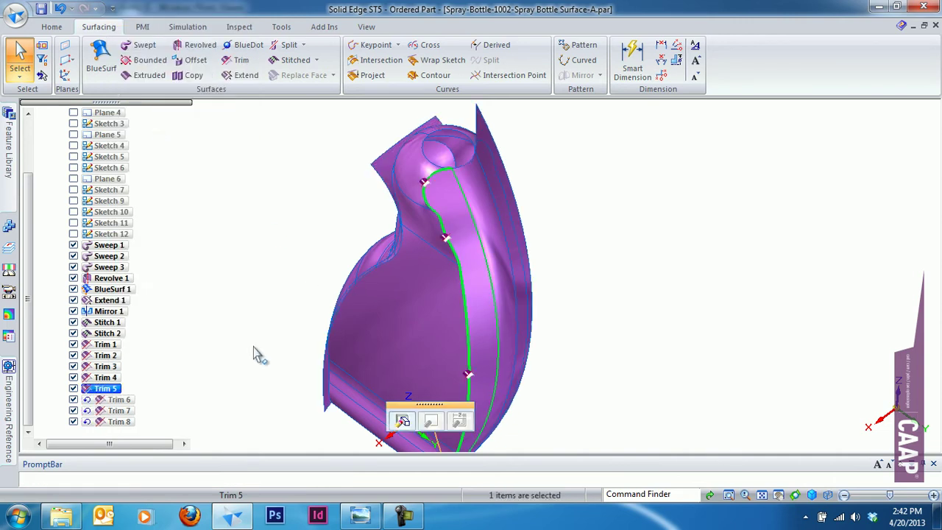
middle_drag(250, 336, 264, 330)
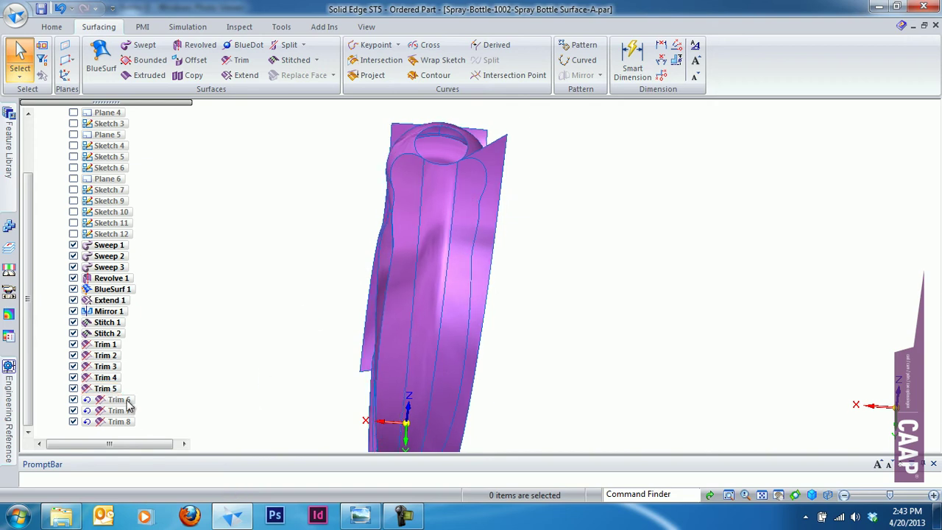
Roll forward to Trim 6 and begin editing its definition
right_click(122, 403)
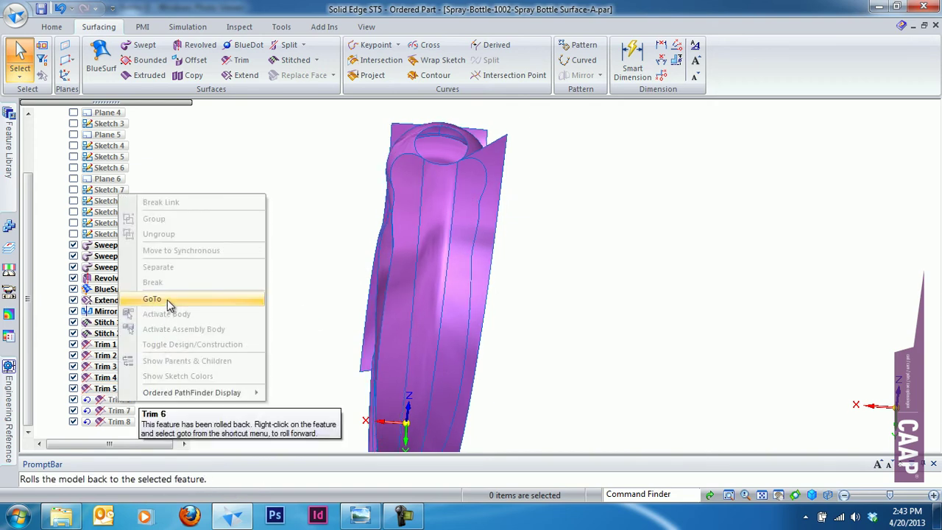
click(167, 299)
click(114, 401)
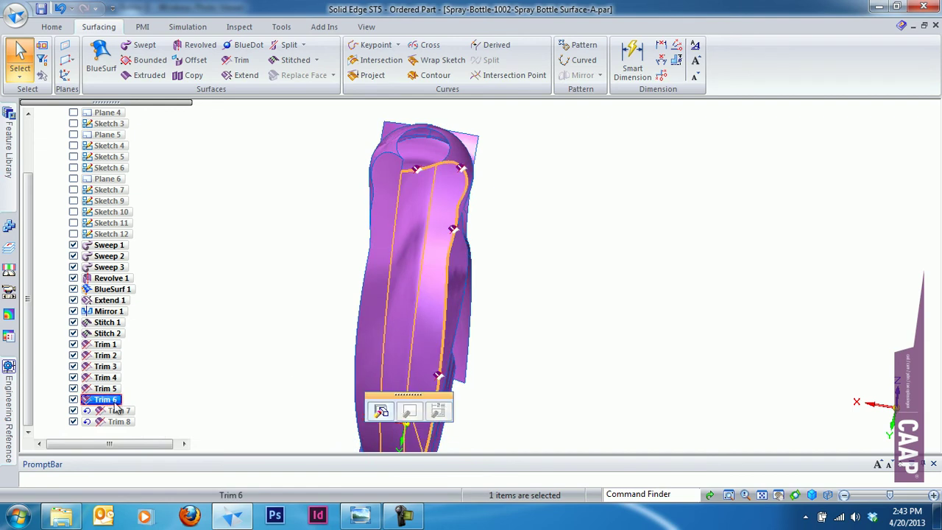
click(381, 411)
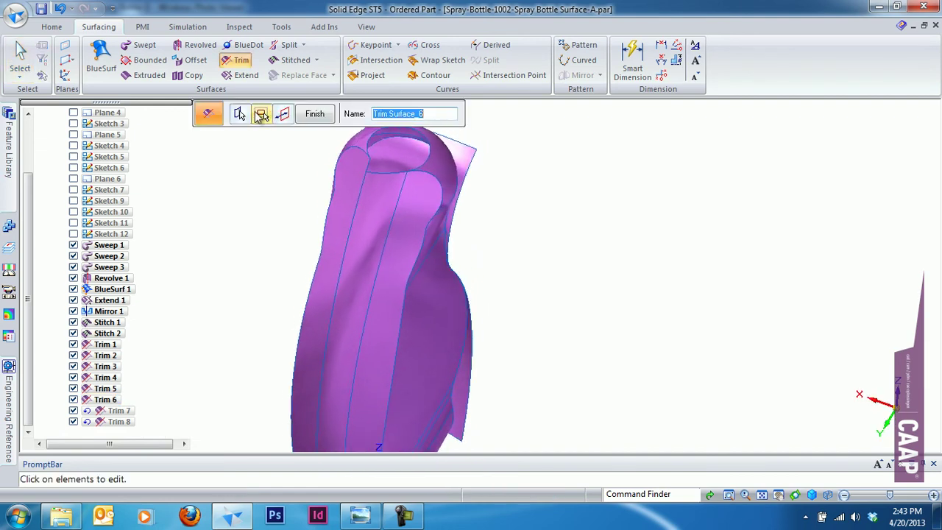
click(239, 114)
Redefine Trim 6 to trim the whole stitched body instead of a single face
click(456, 114)
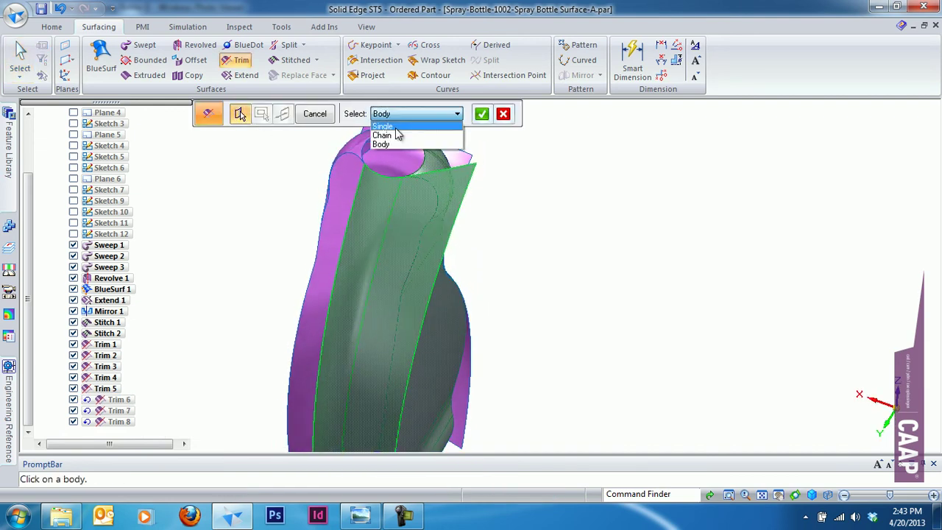
click(395, 127)
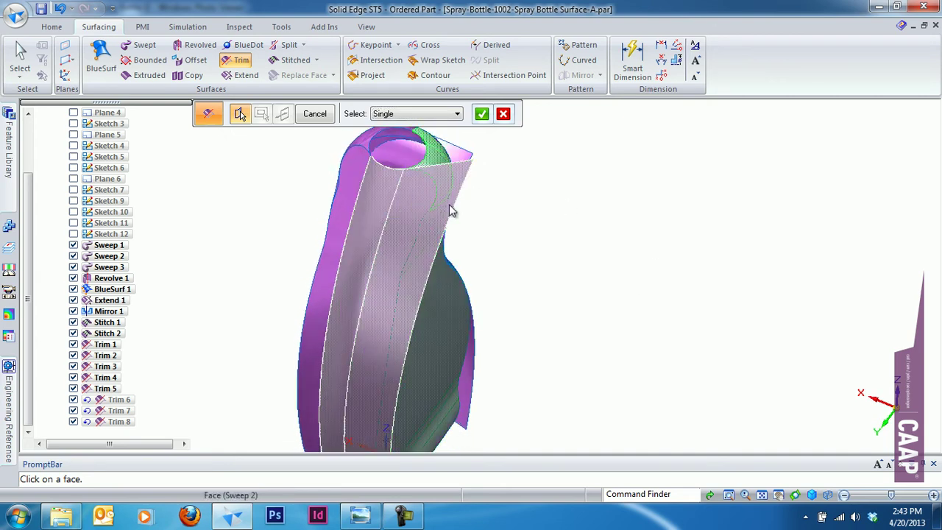
mouse_move(565, 213)
middle_down()
mouse_move(420, 199)
mouse_move(427, 217)
mouse_move(517, 121)
mouse_move(374, 237)
mouse_move(492, 135)
mouse_move(489, 124)
mouse_move(576, 282)
mouse_move(554, 265)
mouse_move(528, 265)
mouse_move(424, 138)
mouse_move(454, 121)
middle_up()
click(378, 209)
click(486, 118)
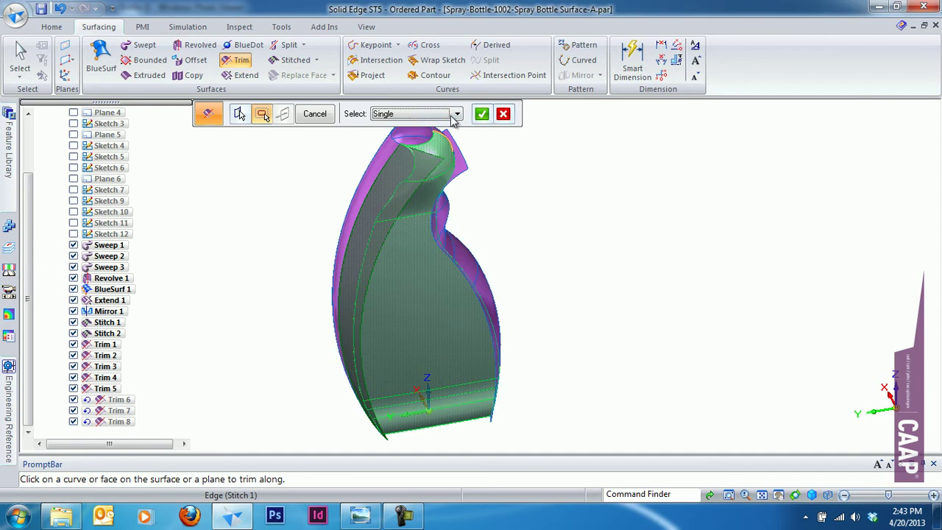
click(501, 117)
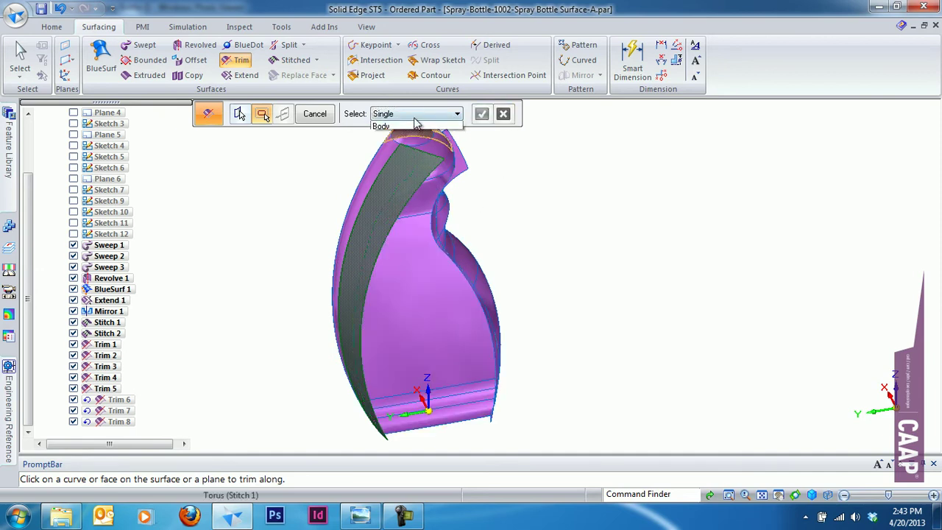
click(384, 138)
click(422, 302)
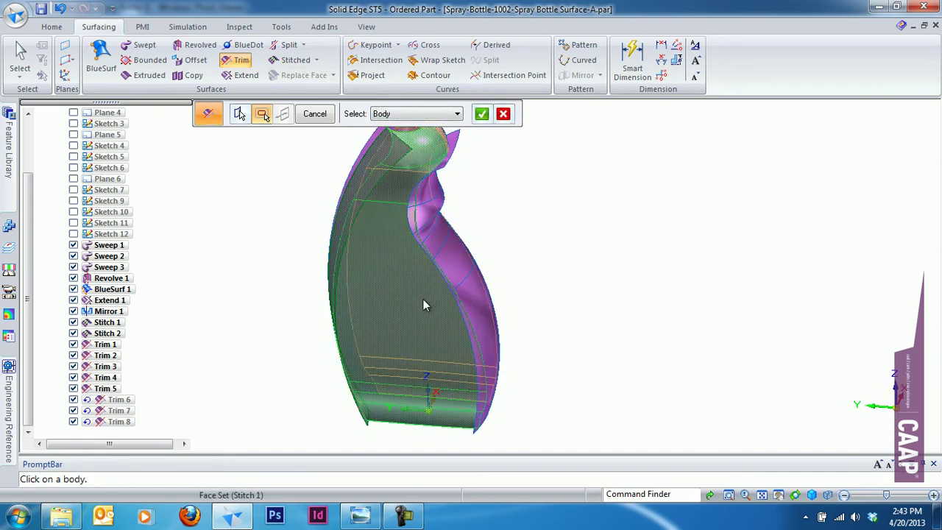
click(481, 114)
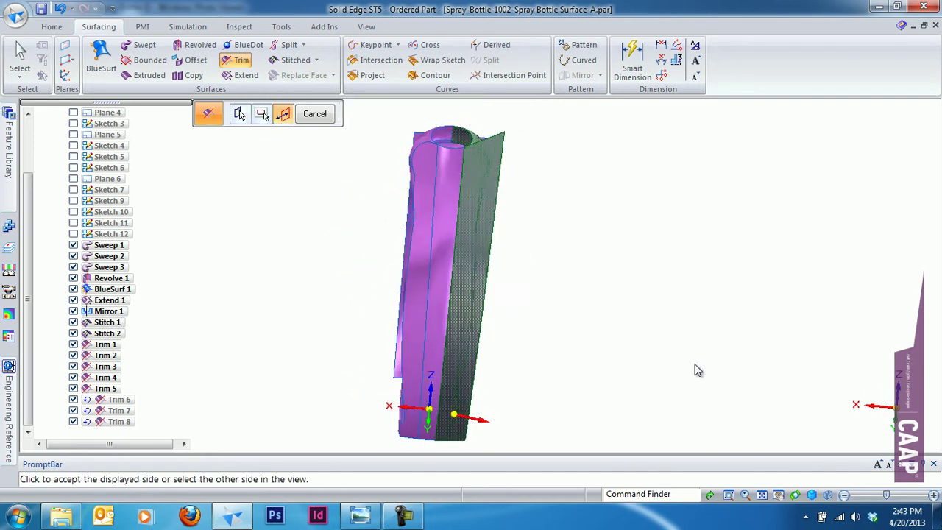
click(632, 381)
click(315, 114)
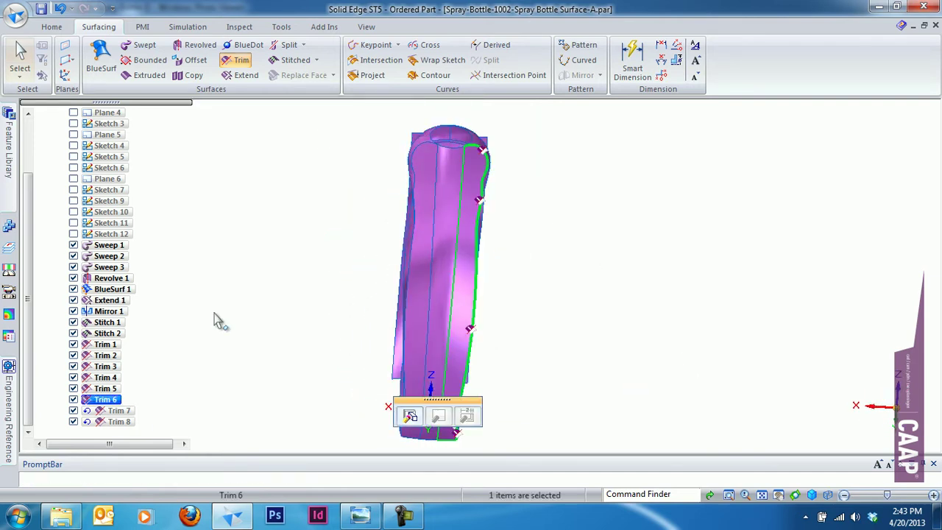
Roll the model forward to Trim 8 in PathFinder
click(253, 256)
right_click(113, 425)
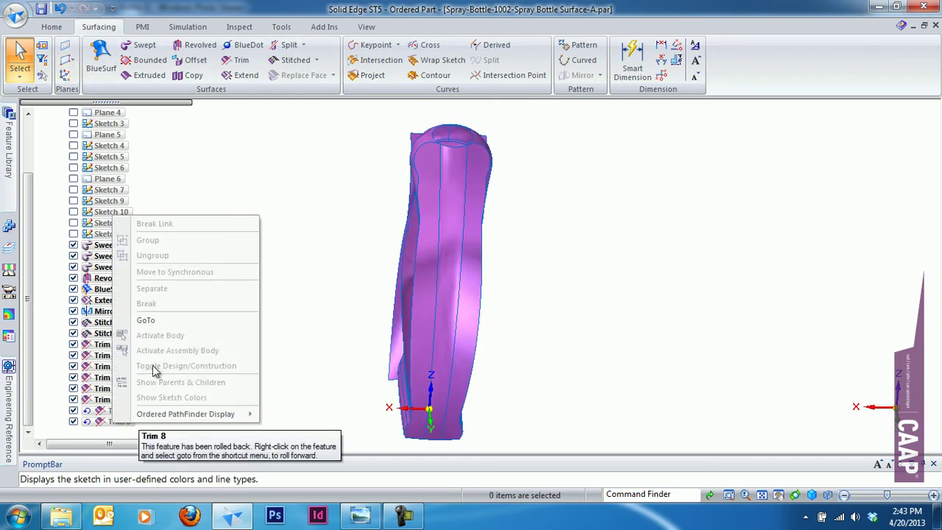
click(155, 320)
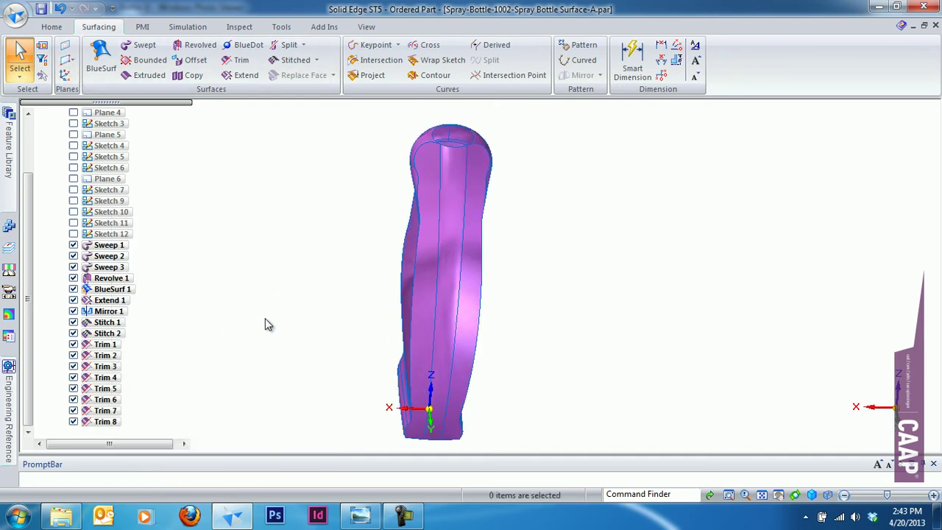
Zoom in on the bottle's top opening, then fit the whole bottle in view
middle_drag(416, 169, 479, 172)
scroll(388, 147, up, 5)
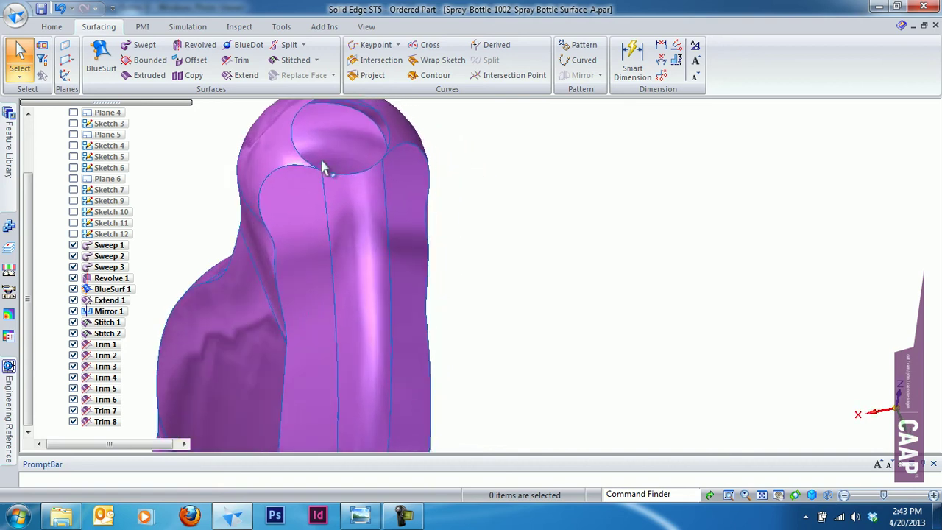
key(ctrl+i)
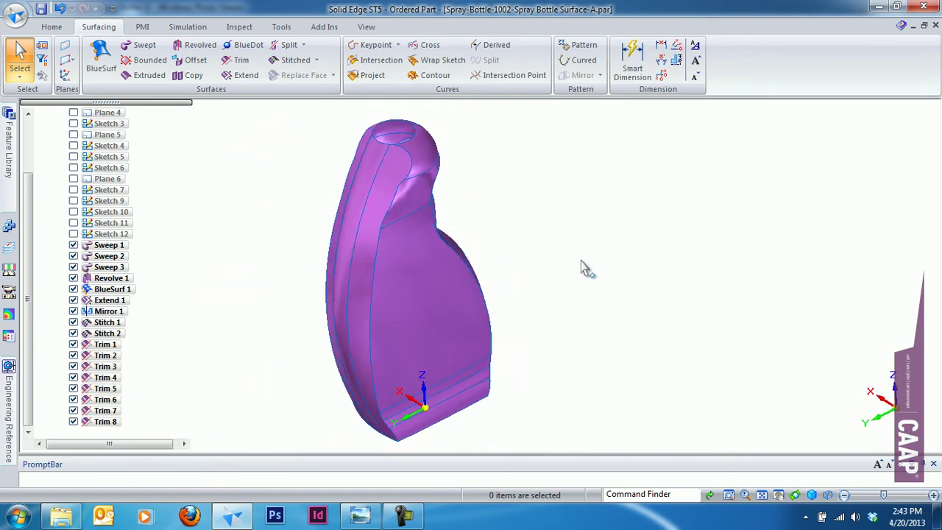
mouse_move(412, 147)
middle_down()
mouse_move(482, 151)
mouse_move(546, 210)
mouse_move(492, 286)
middle_up()
scroll(482, 151, up, 4)
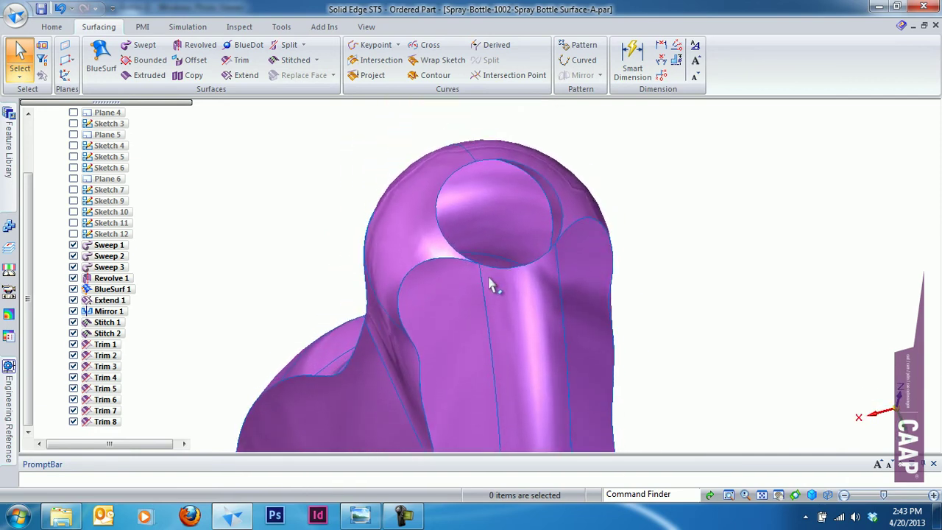
key(ctrl+i)
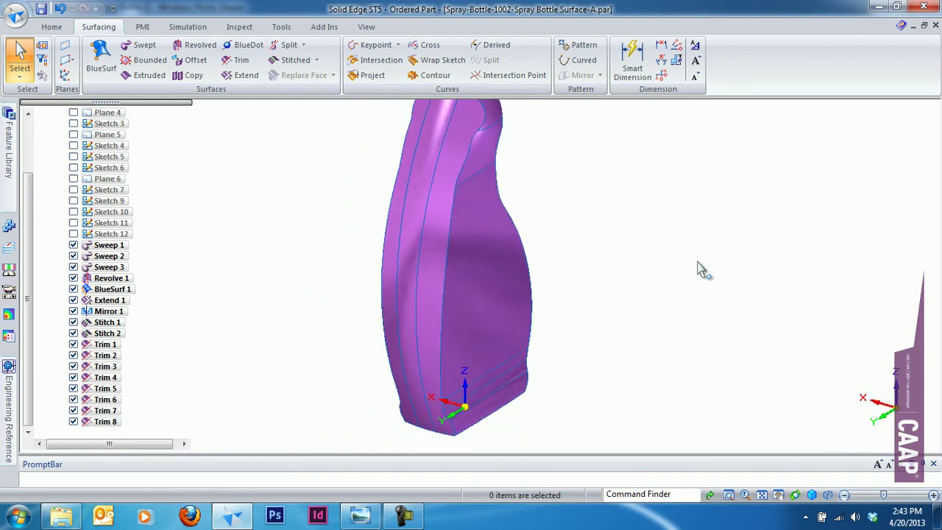
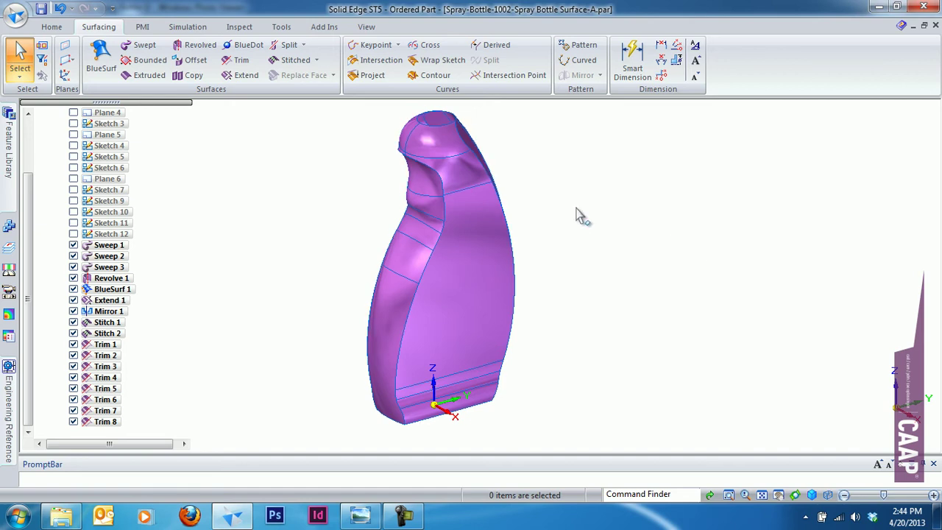
Cap the bottle's bottom opening with a bounded patch surface, Bound 1, using single-edge selection
mouse_move(576, 214)
middle_down()
mouse_move(477, 381)
mouse_move(669, 260)
mouse_move(419, 124)
mouse_move(471, 131)
middle_up()
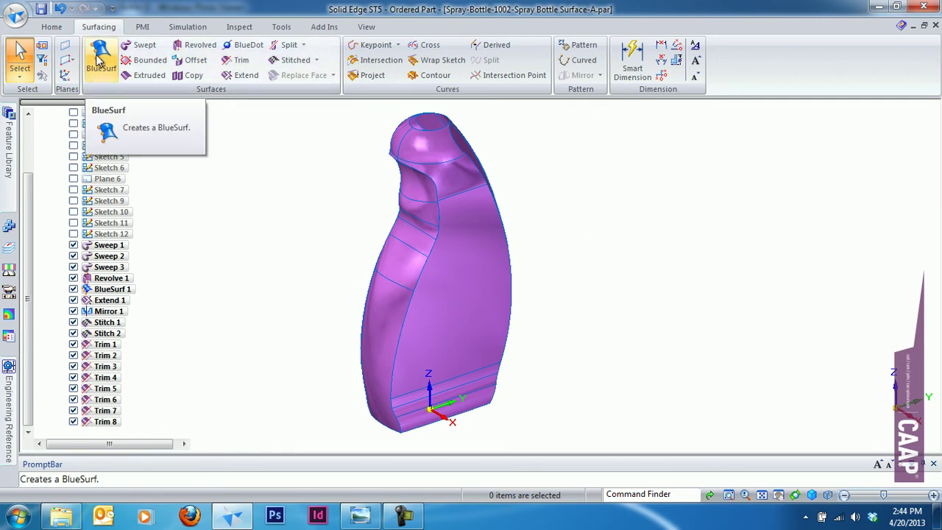
click(146, 61)
mouse_move(211, 258)
middle_down()
mouse_move(232, 285)
mouse_move(230, 274)
middle_up()
scroll(230, 280, up, 5)
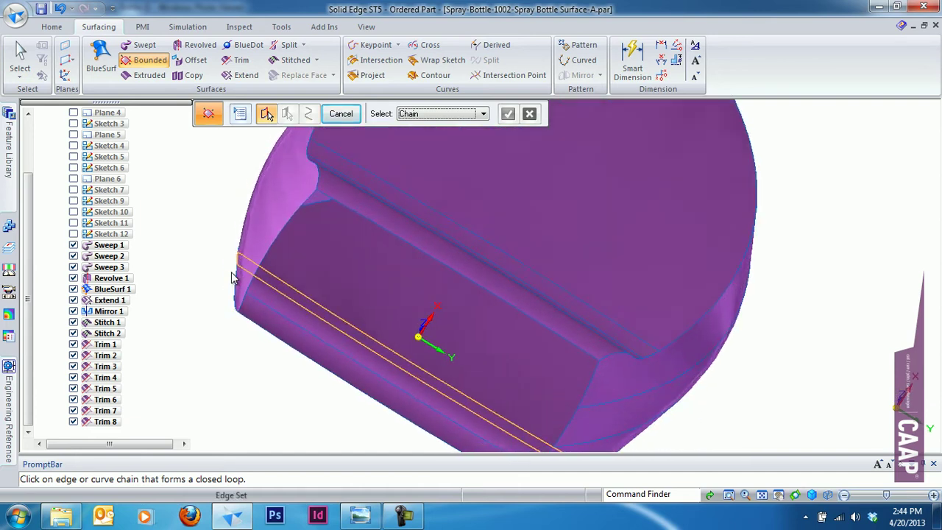
click(434, 114)
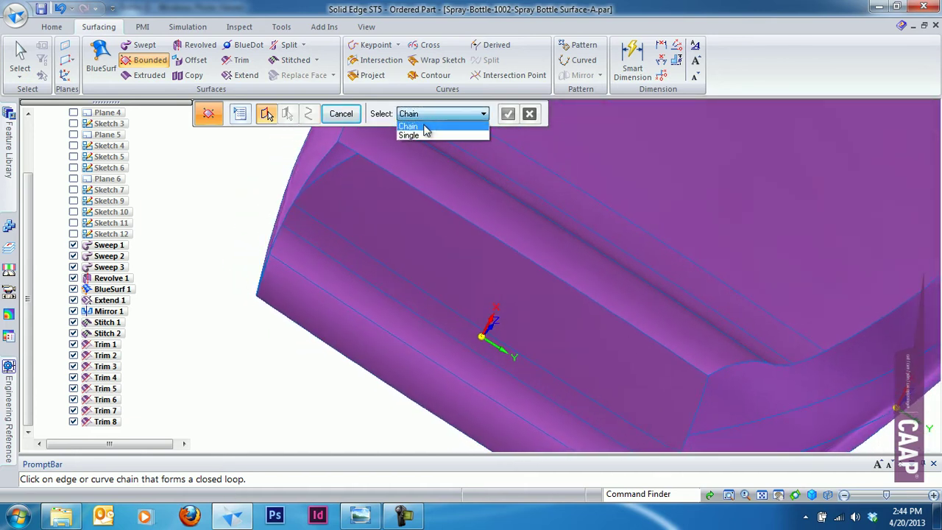
click(423, 137)
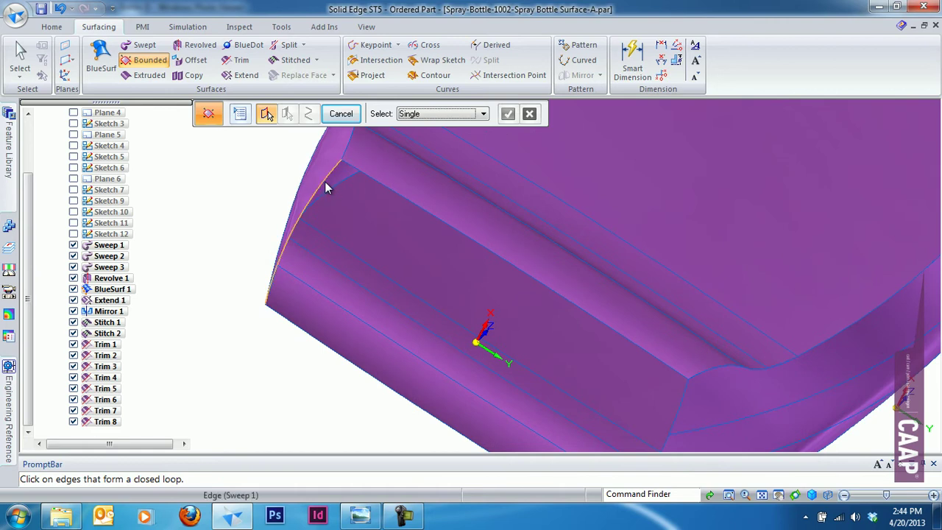
click(374, 184)
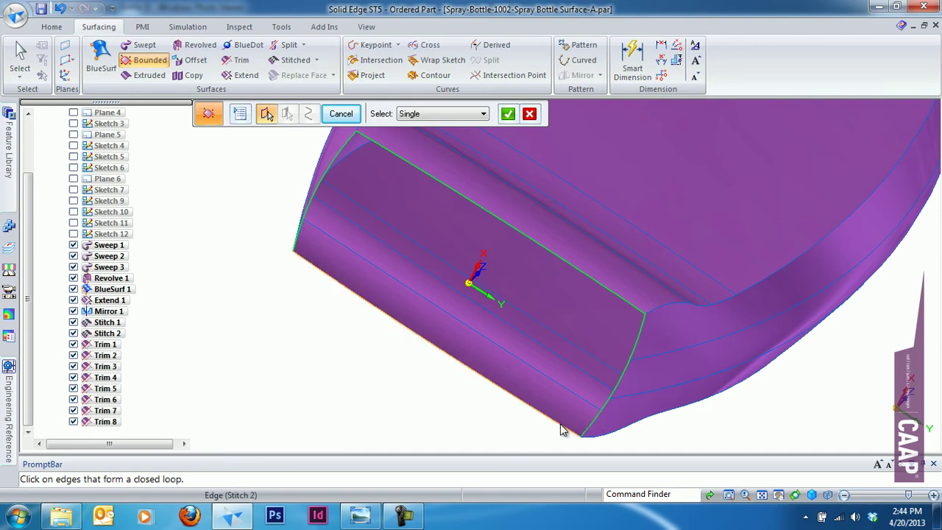
click(509, 114)
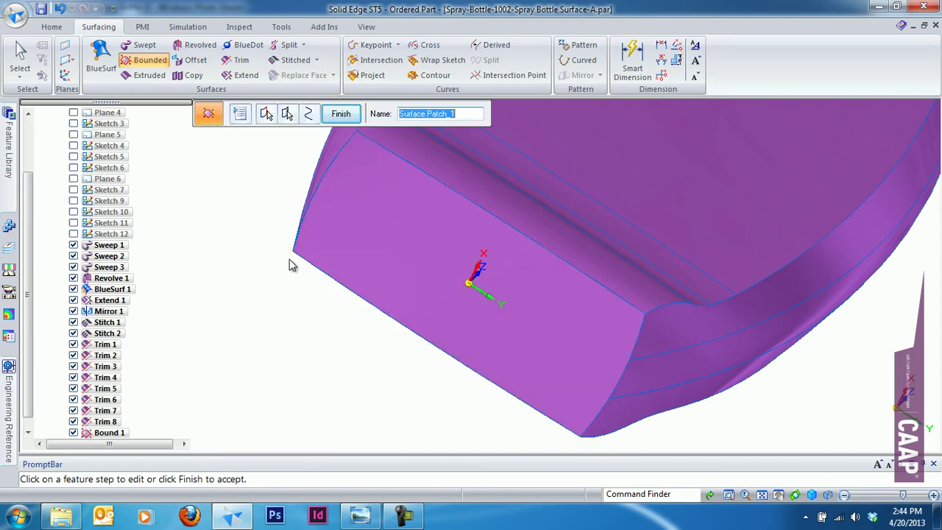
click(342, 114)
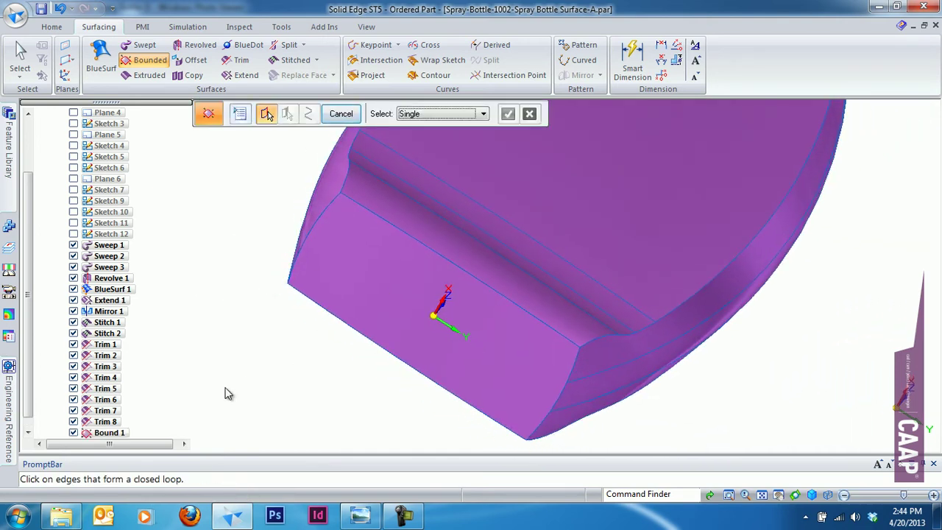
Try the top opening's circular edge for another bounded patch, then discard that selection
middle_drag(227, 392, 483, 350)
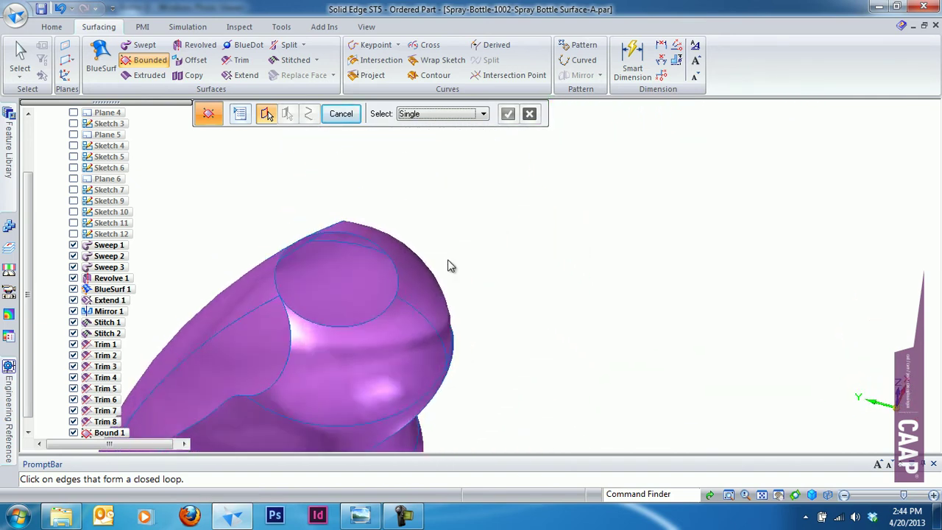
middle_drag(484, 348, 350, 237)
click(352, 236)
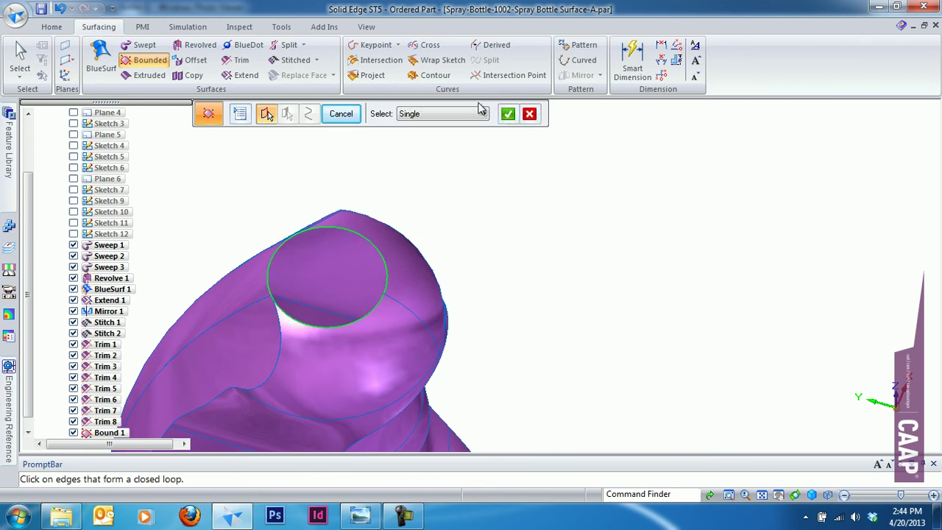
click(507, 114)
click(341, 114)
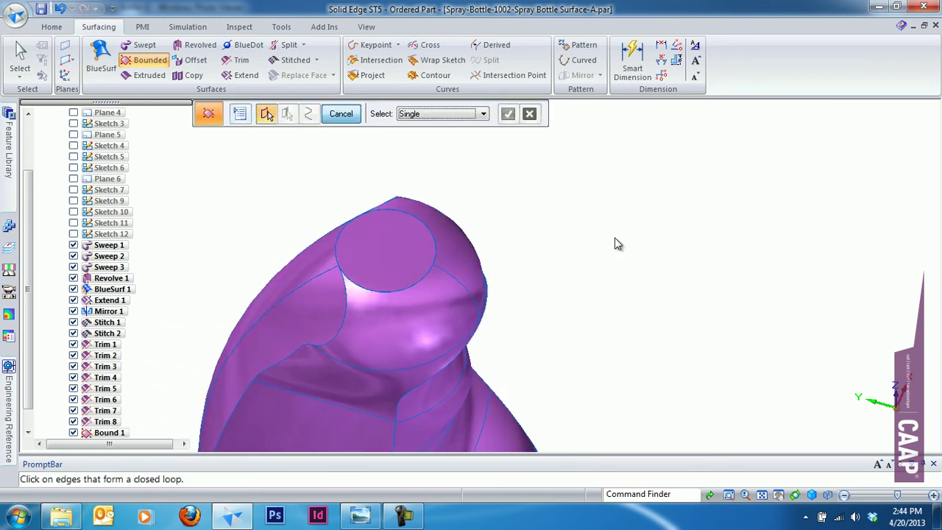
mouse_move(617, 243)
middle_down()
mouse_move(753, 273)
mouse_move(736, 257)
mouse_move(492, 245)
mouse_move(306, 266)
middle_up()
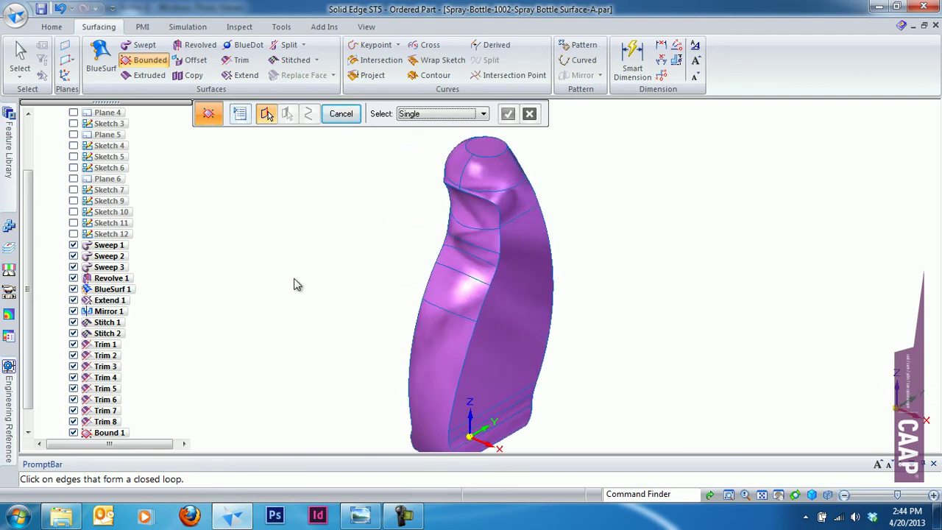
Fence-select every bottle surface, including the Bound 1 patch, and stitch them into Stitch 3
click(20, 59)
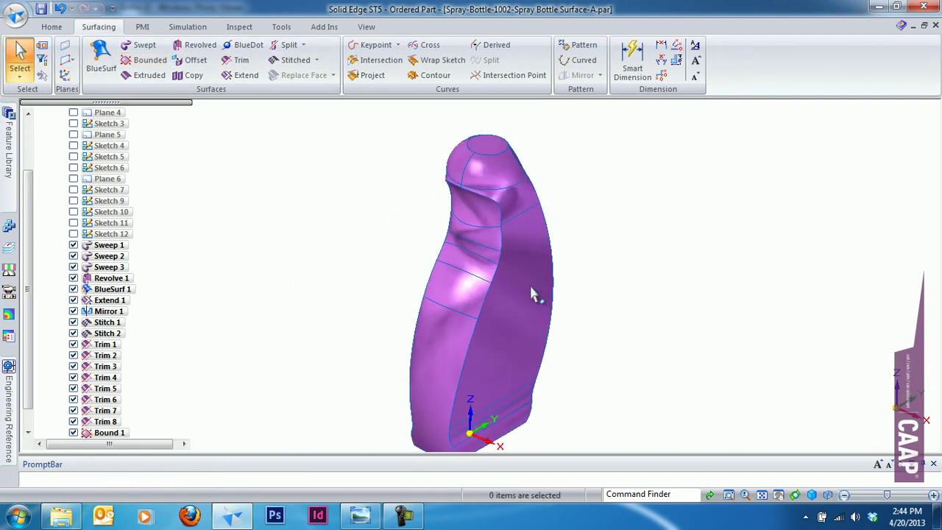
middle_drag(662, 215, 453, 143)
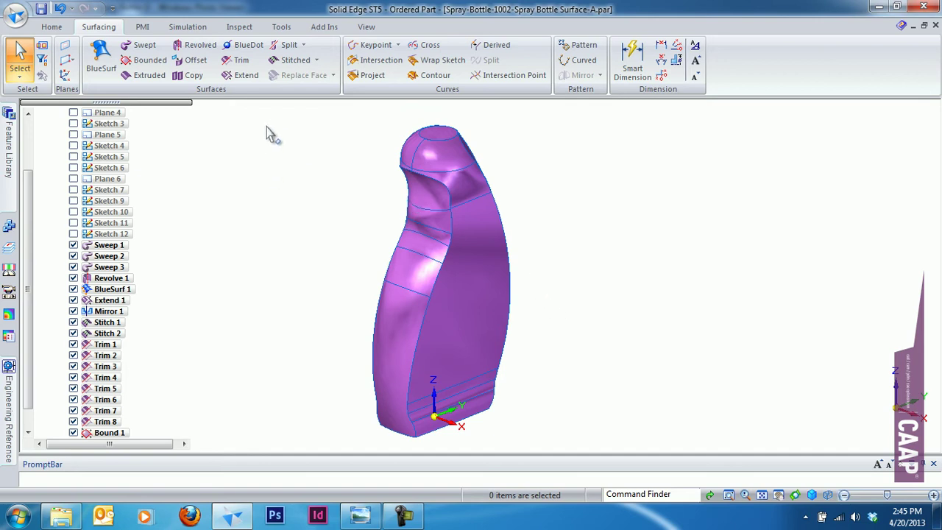
click(294, 60)
click(346, 87)
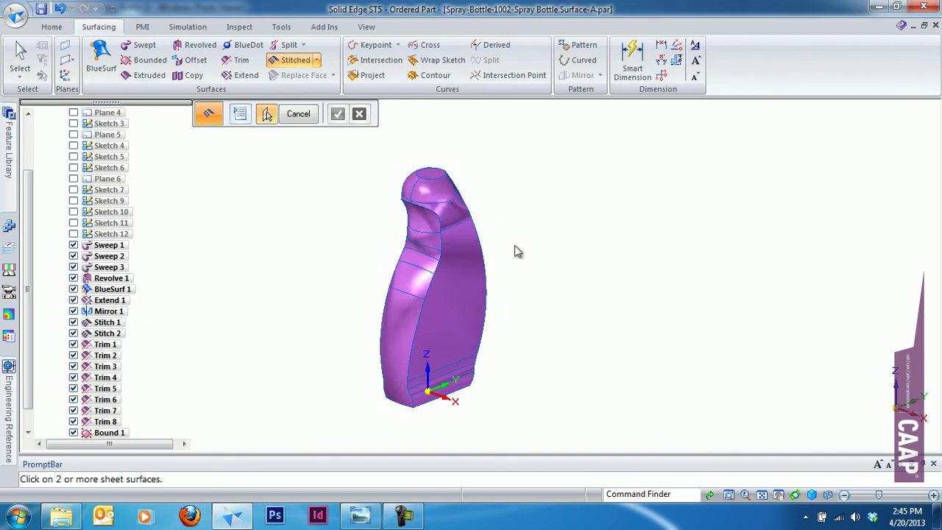
drag(297, 142, 630, 446)
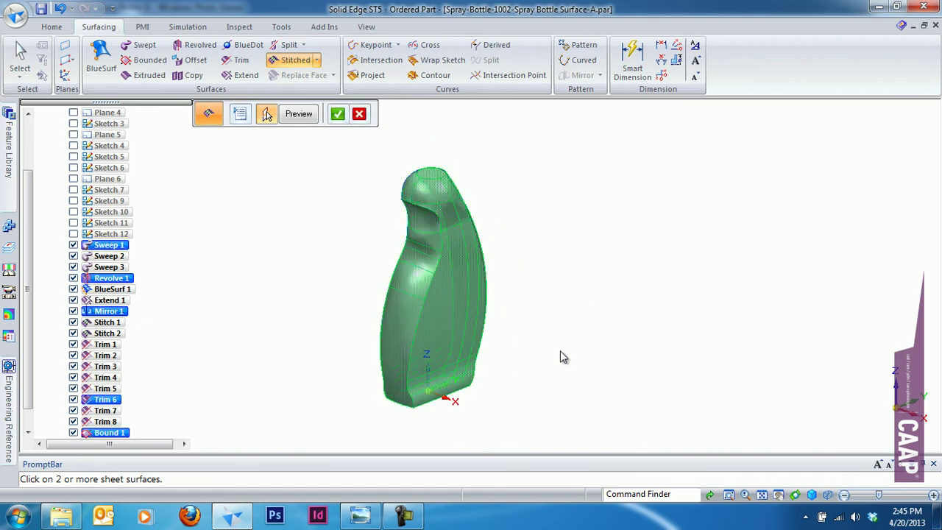
mouse_move(559, 357)
middle_down()
mouse_move(450, 393)
mouse_move(540, 283)
mouse_move(385, 374)
mouse_move(292, 256)
mouse_move(422, 321)
mouse_move(350, 141)
mouse_move(357, 122)
middle_up()
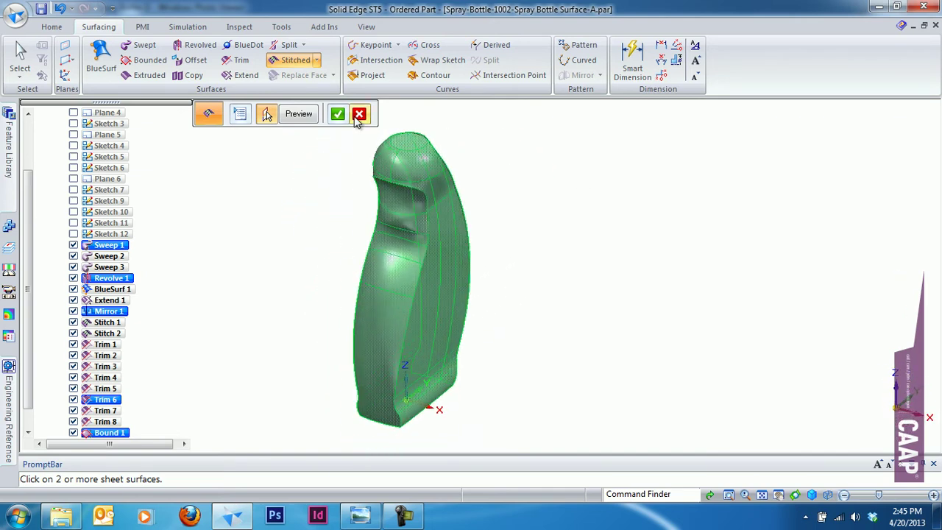
click(338, 120)
mouse_move(317, 278)
middle_down()
mouse_move(316, 264)
mouse_move(406, 176)
middle_up()
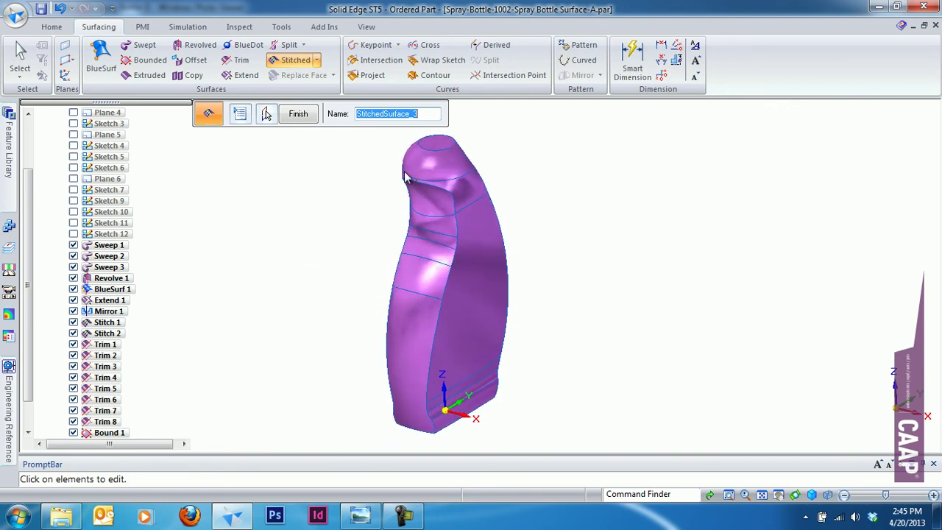
click(298, 114)
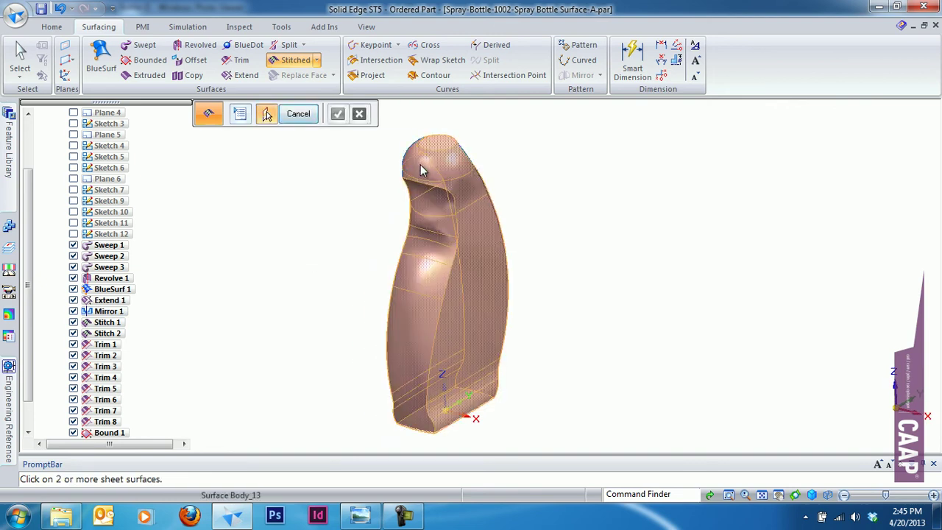
click(20, 57)
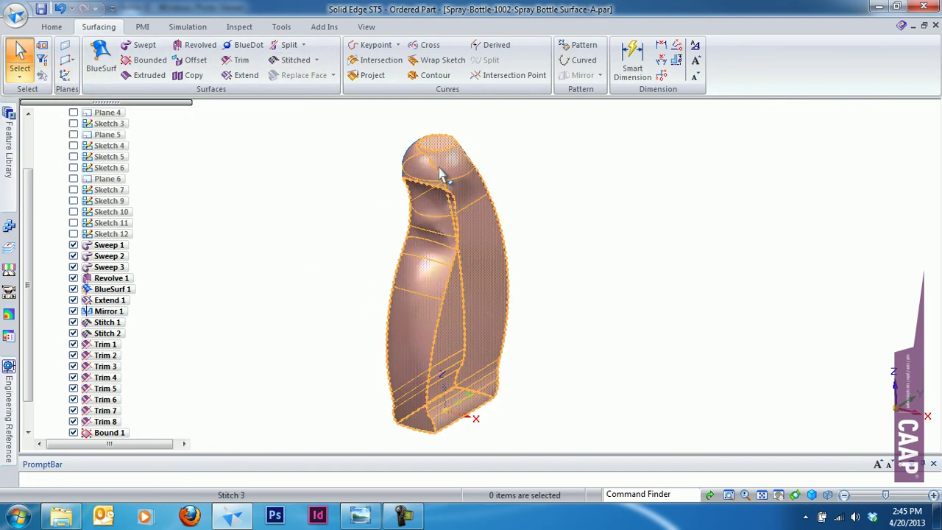
middle_drag(415, 168, 340, 263)
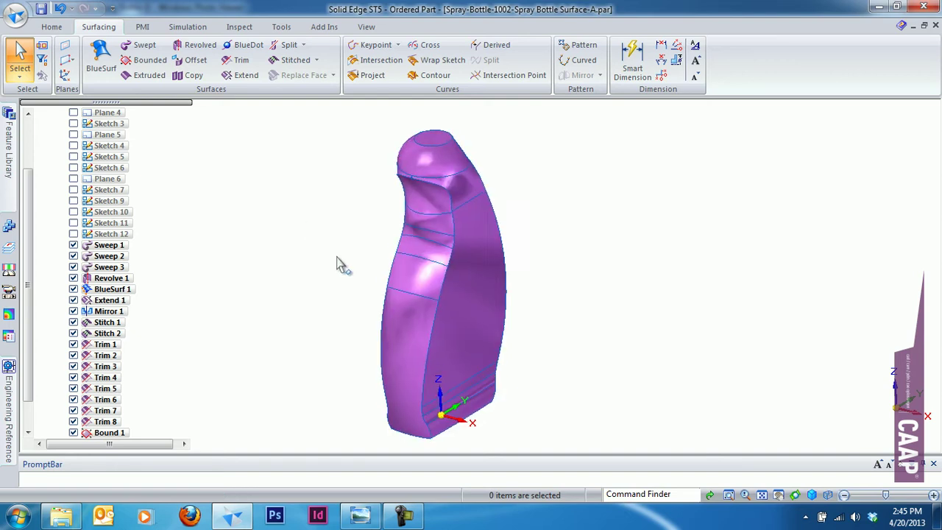
Zoom to the side seam and patch its thin sliver gap with a chain-selected bounded surface
scroll(340, 266, up, 2)
scroll(340, 266, up, 2)
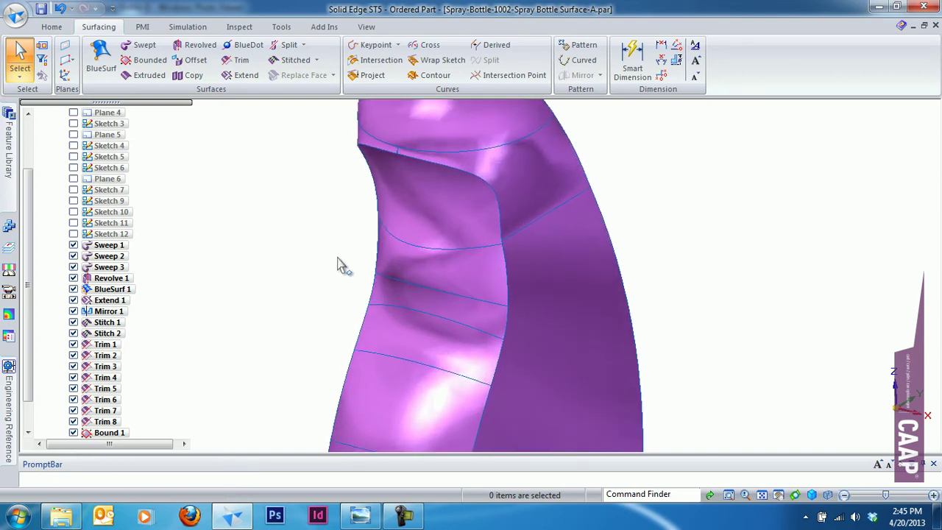
scroll(340, 266, up, 2)
scroll(340, 266, up, 3)
scroll(353, 265, up, 2)
scroll(373, 268, up, 2)
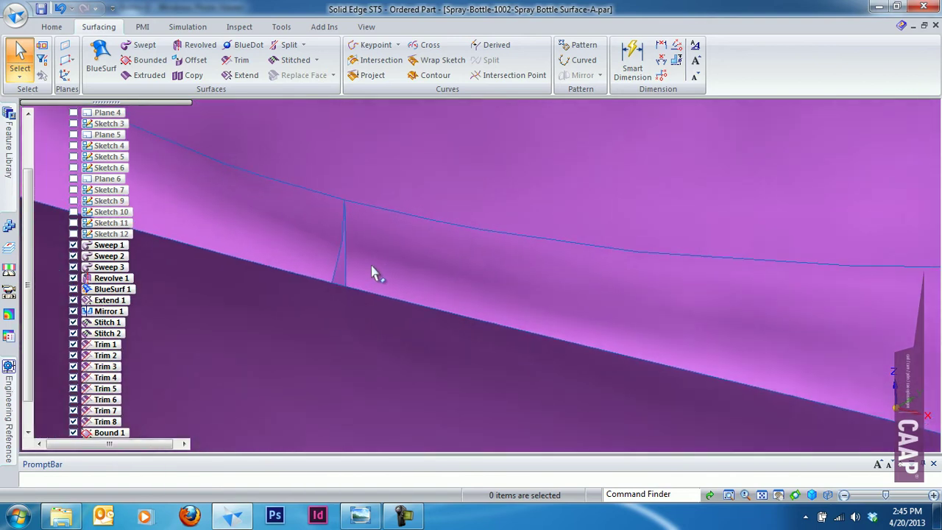
scroll(412, 273, up, 2)
scroll(478, 272, up, 1)
scroll(498, 270, up, 2)
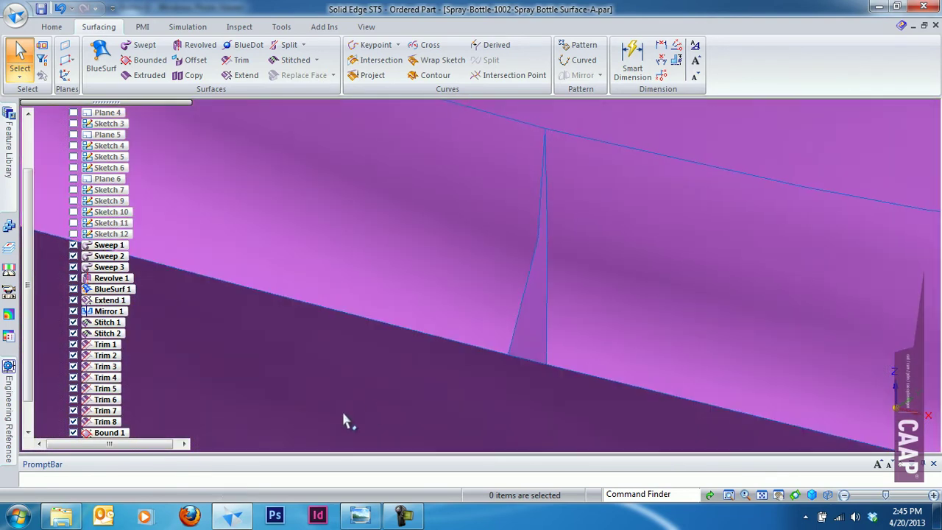
scroll(342, 409, down, 1)
scroll(354, 398, down, 2)
scroll(340, 392, down, 1)
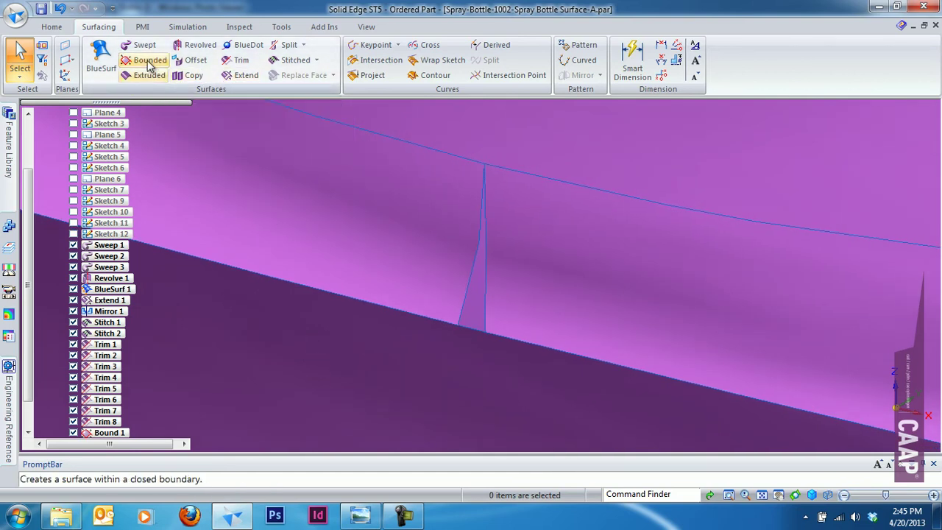
click(189, 75)
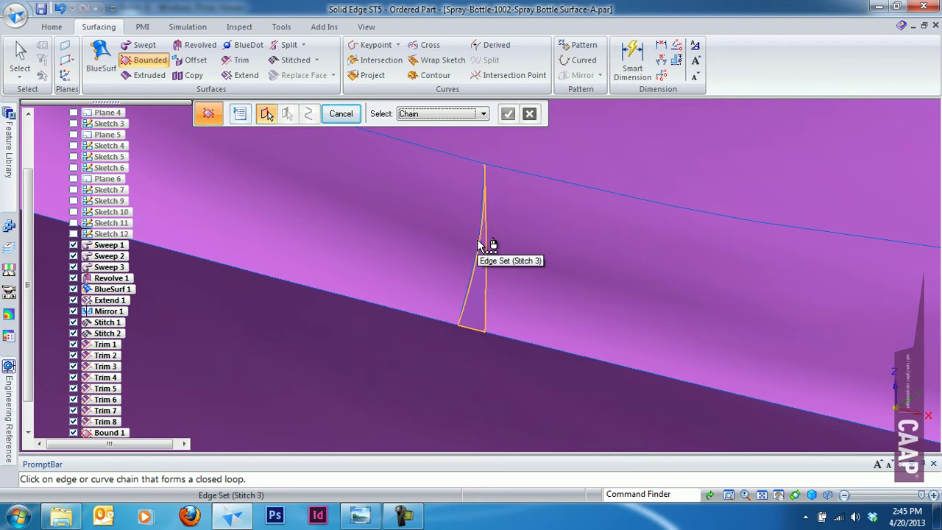
click(483, 114)
click(483, 115)
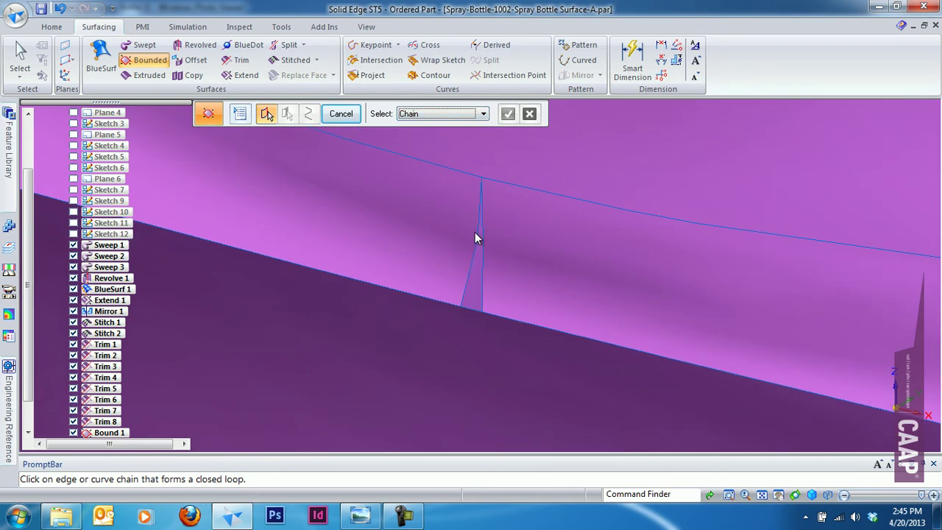
click(477, 233)
click(508, 114)
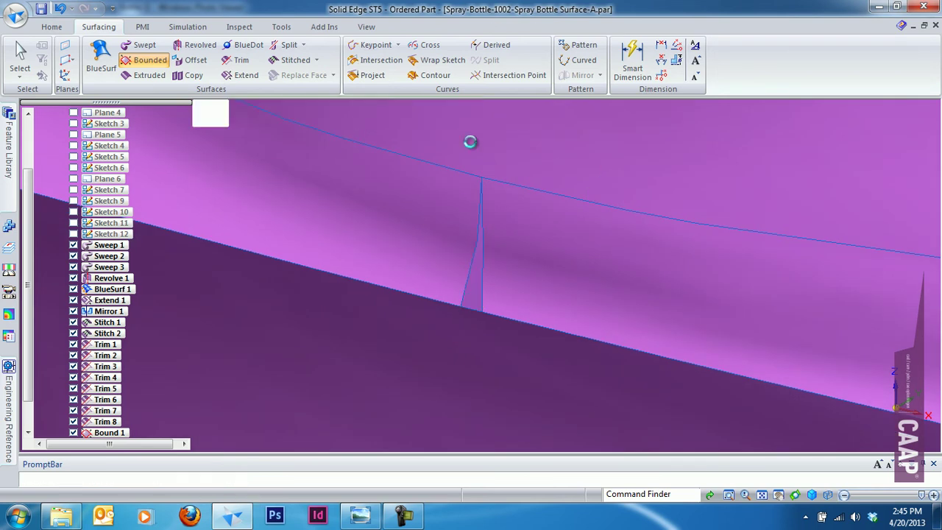
click(342, 116)
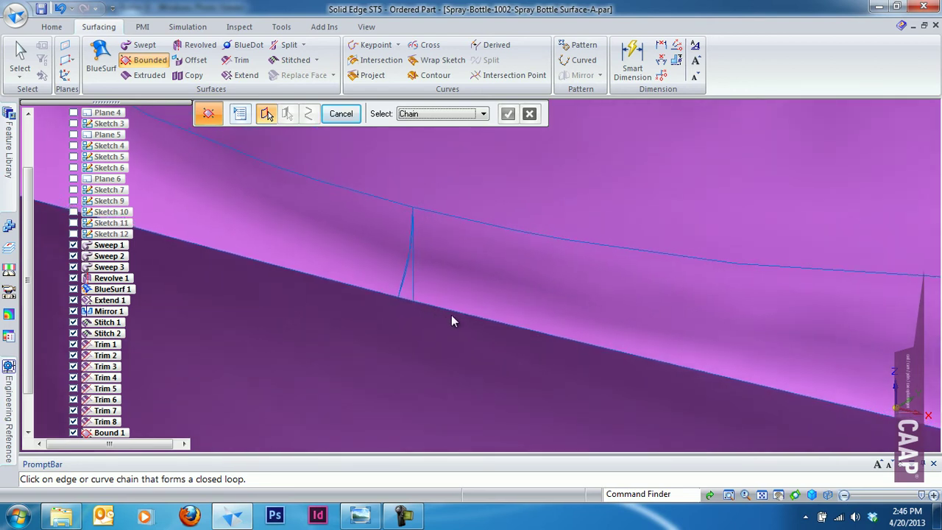
scroll(451, 315, down, 5)
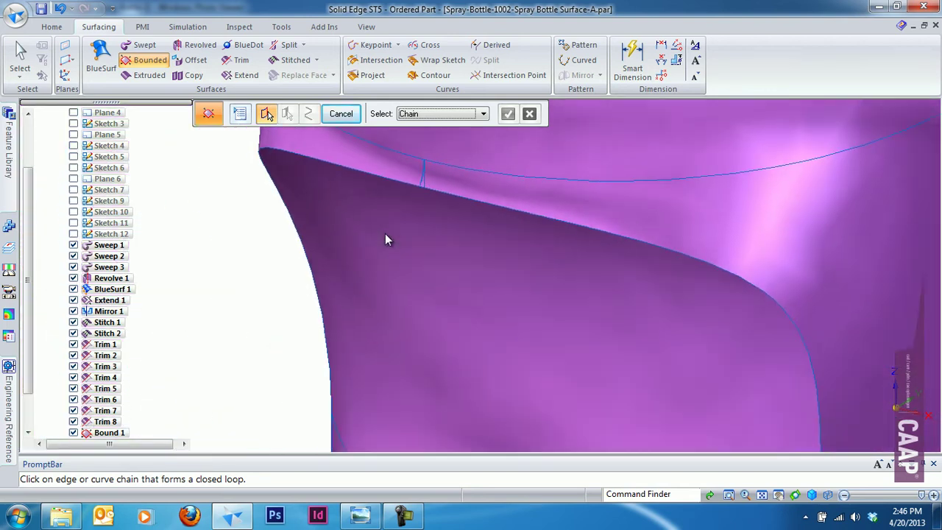
scroll(384, 240, down, 5)
scroll(391, 196, down, 3)
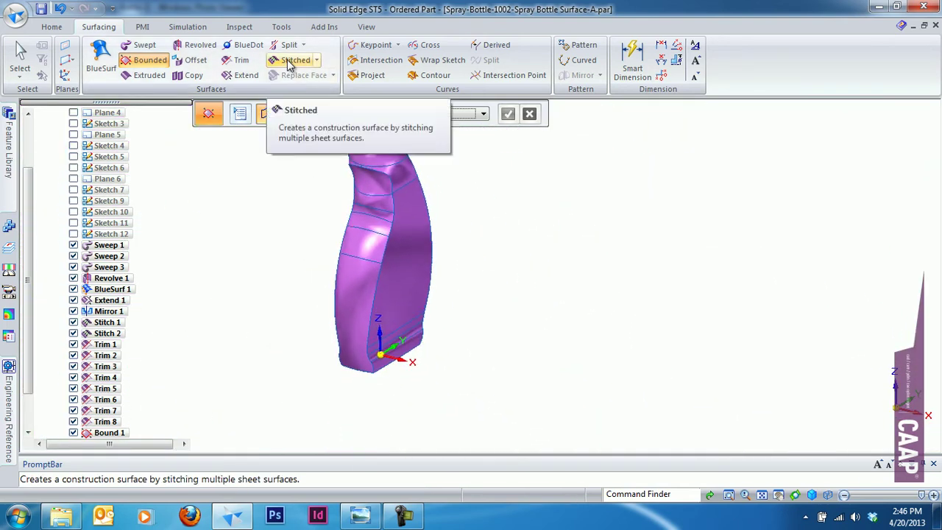
Stitch all surfaces, including the new patch, into one closed body, Stitch 4, as base feature
click(289, 64)
click(354, 87)
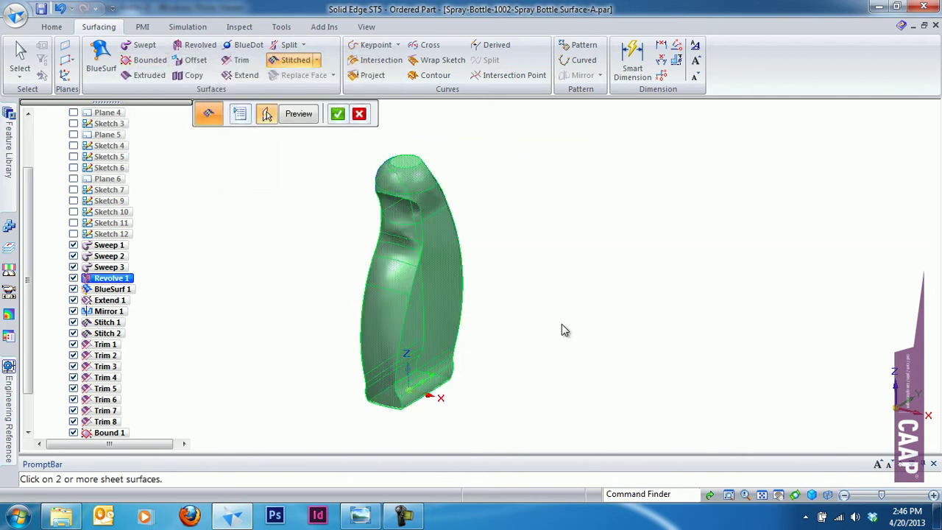
click(337, 113)
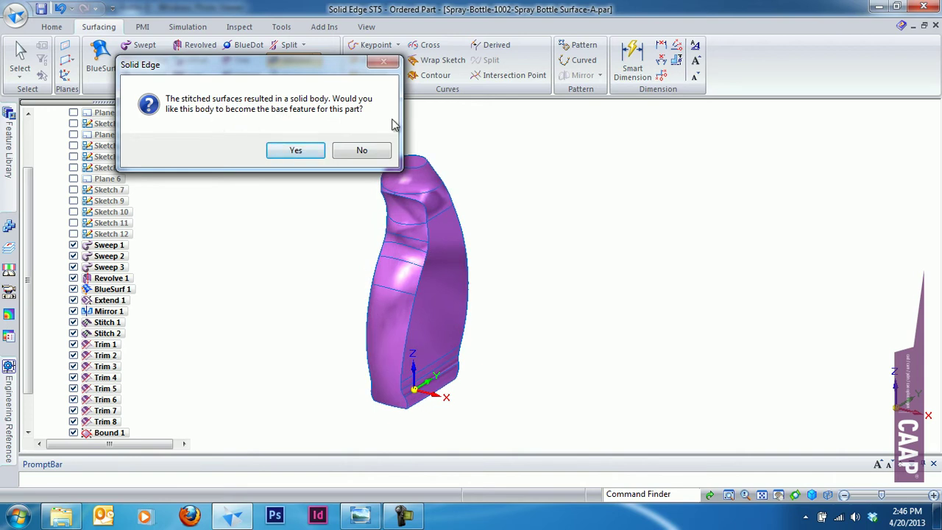
click(375, 153)
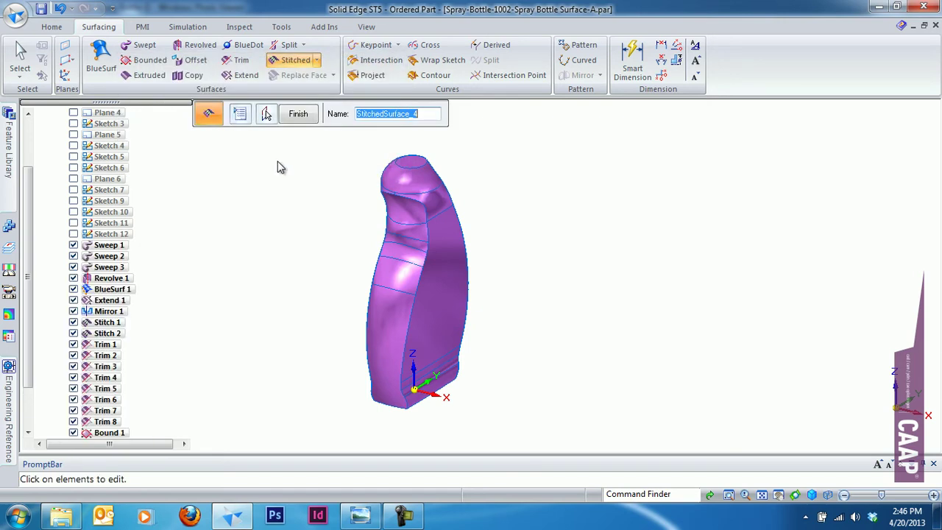
click(296, 115)
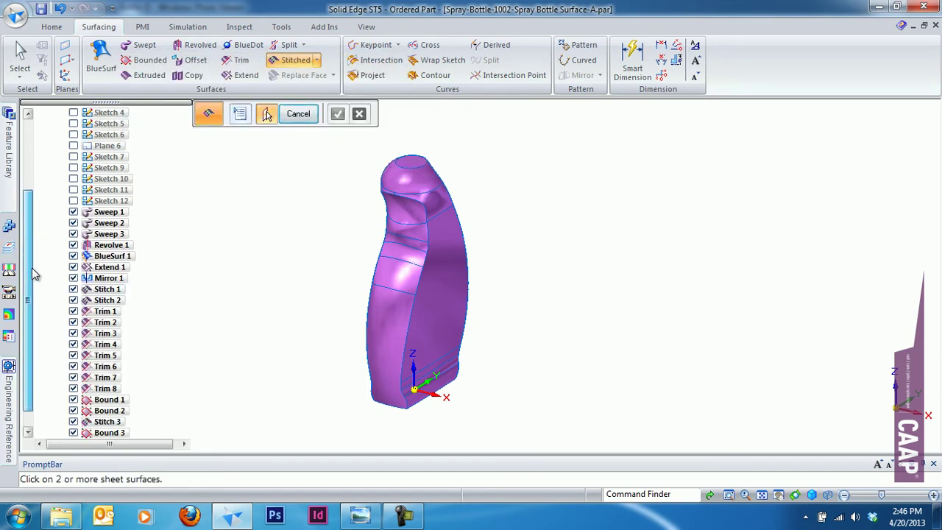
click(20, 50)
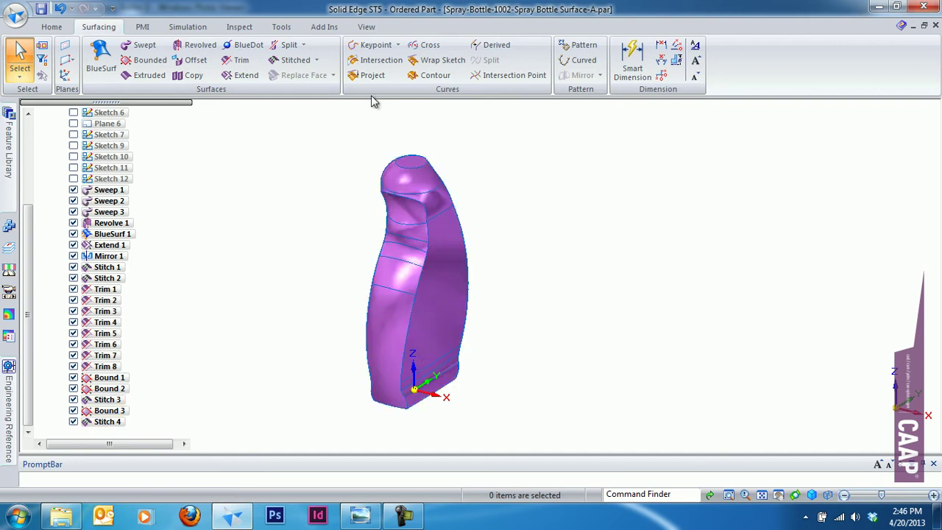
scroll(349, 160, up, 2)
scroll(414, 122, up, 2)
scroll(420, 152, up, 2)
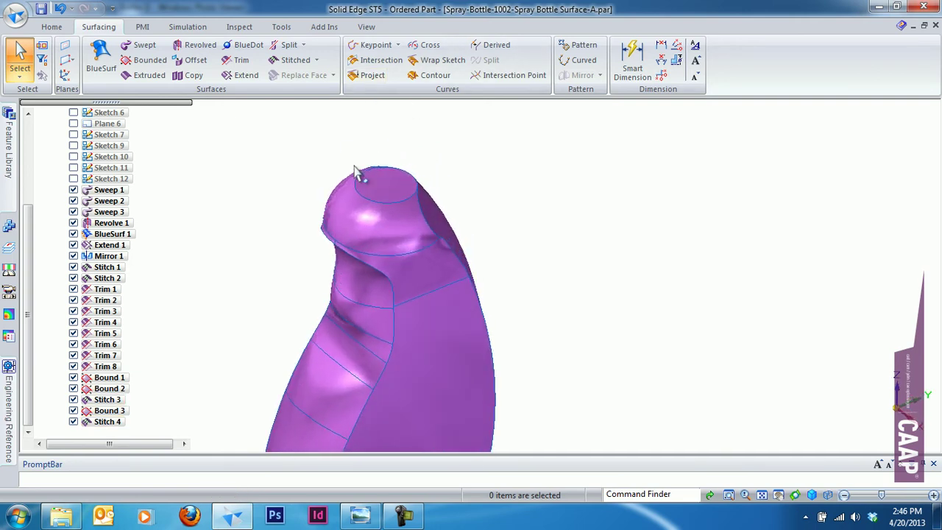
scroll(357, 168, up, 2)
scroll(294, 156, up, 1)
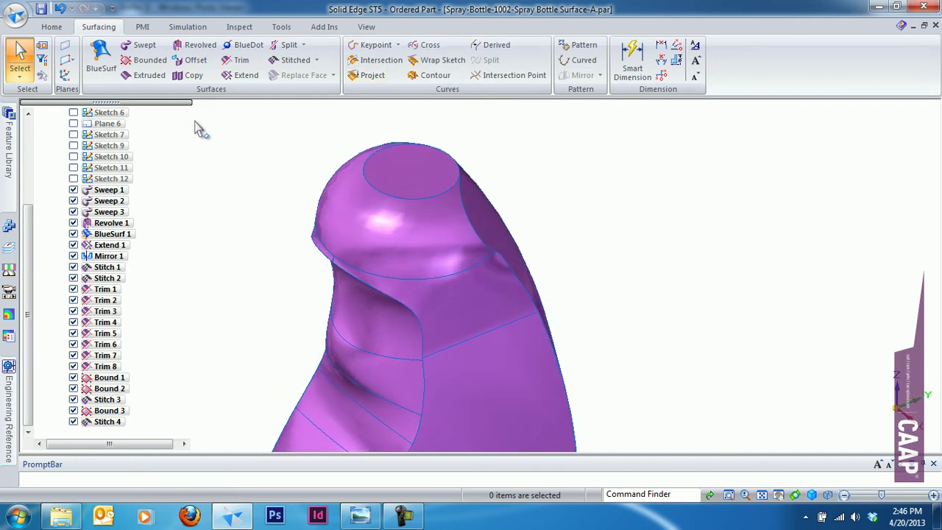
On the neck's top face, sketch a centred circle dimensioned to 23 mm diameter for an extruded surface
click(151, 80)
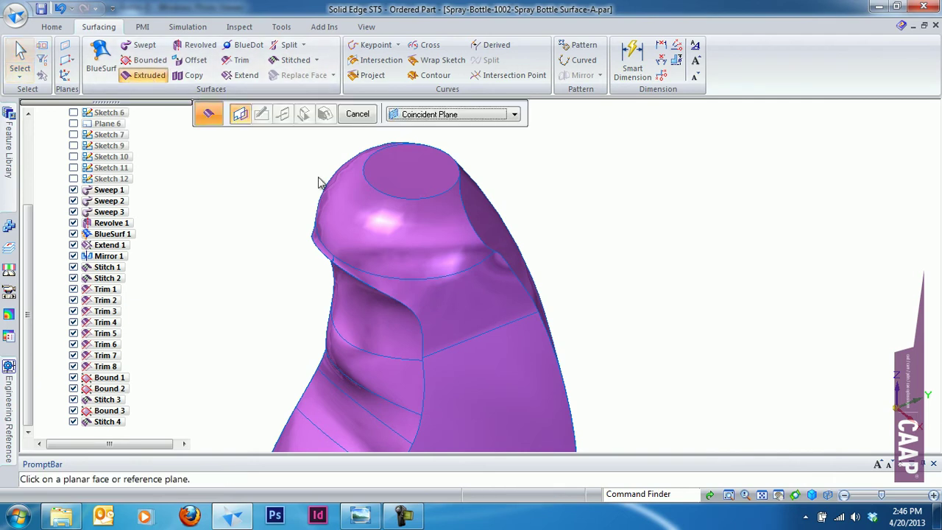
click(415, 176)
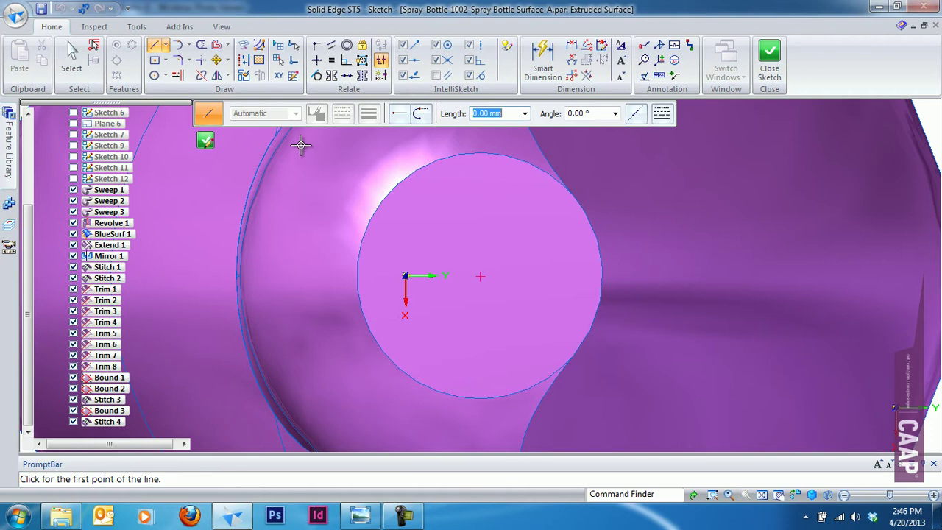
click(154, 75)
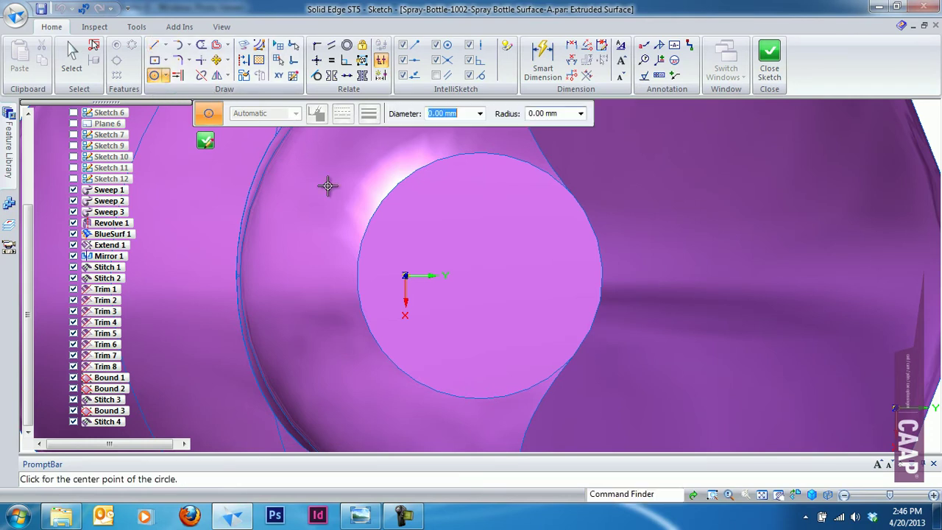
click(479, 276)
click(396, 212)
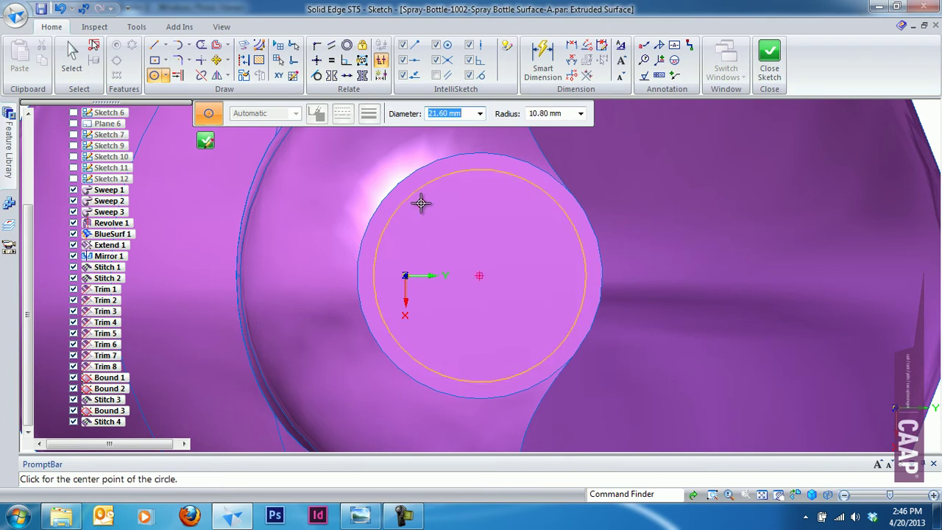
click(543, 59)
click(407, 201)
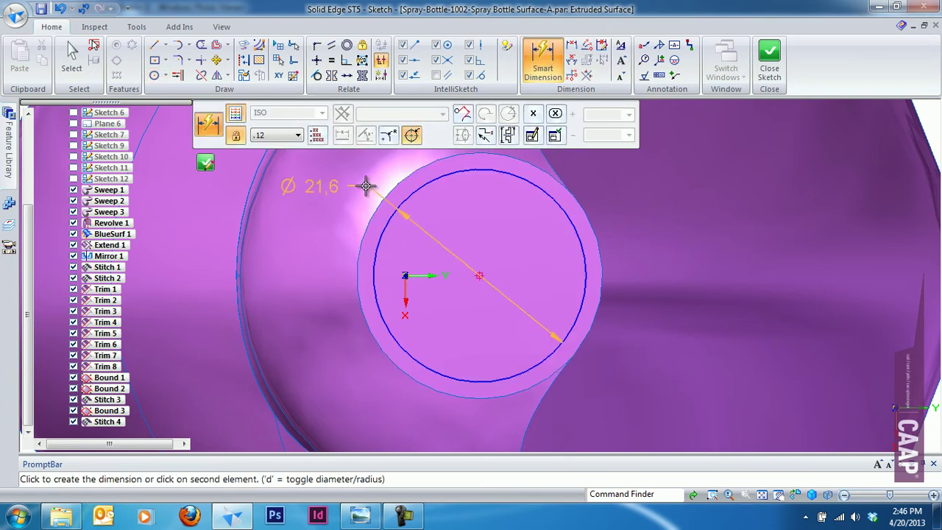
click(362, 185)
text(23)
key(Return)
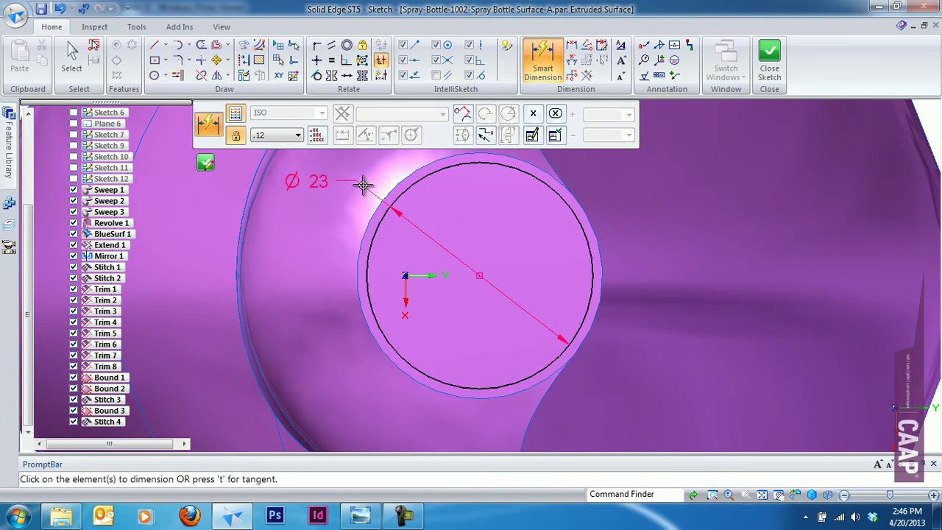
click(769, 59)
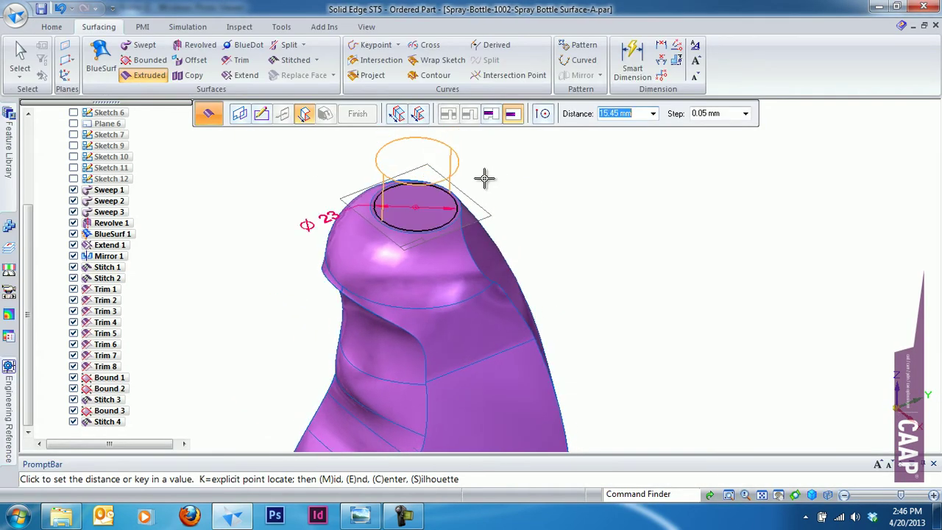
Extrude the 23 mm circle 9 mm upward as a surface, Extrude 1
text(9)
key(Return)
click(486, 184)
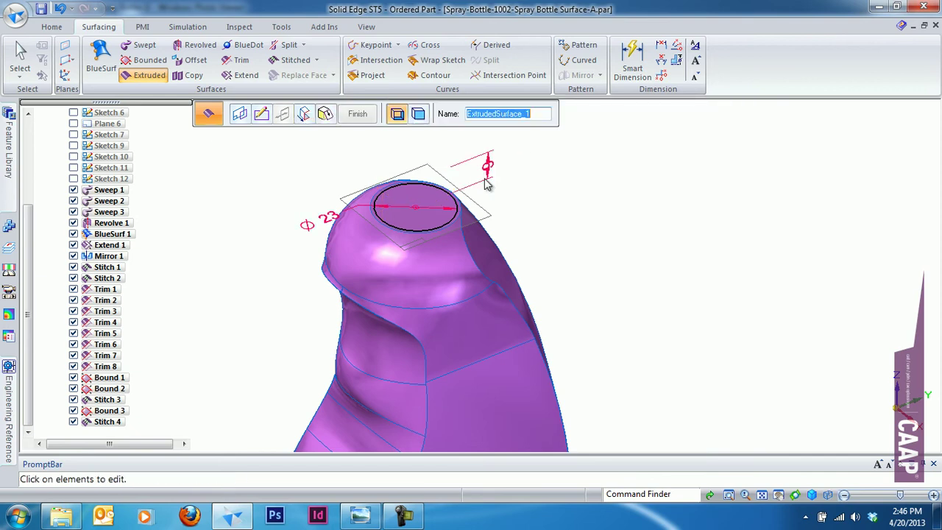
click(358, 116)
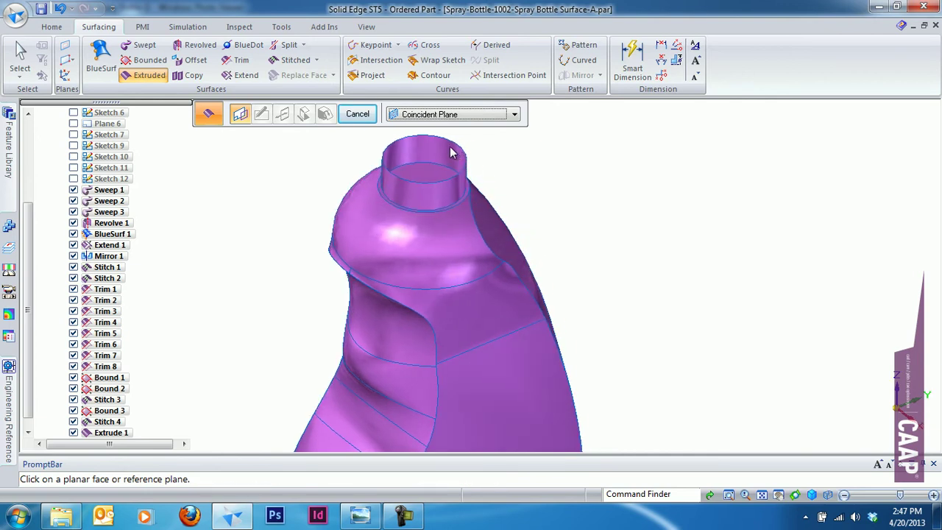
scroll(486, 160, up, 1)
scroll(510, 162, up, 1)
scroll(507, 169, up, 2)
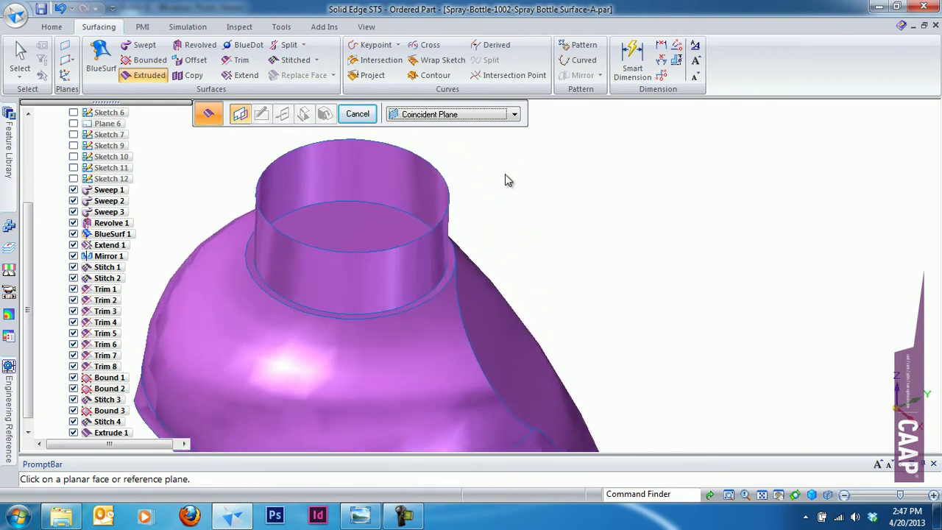
scroll(470, 182, up, 2)
scroll(601, 211, down, 2)
scroll(599, 210, down, 2)
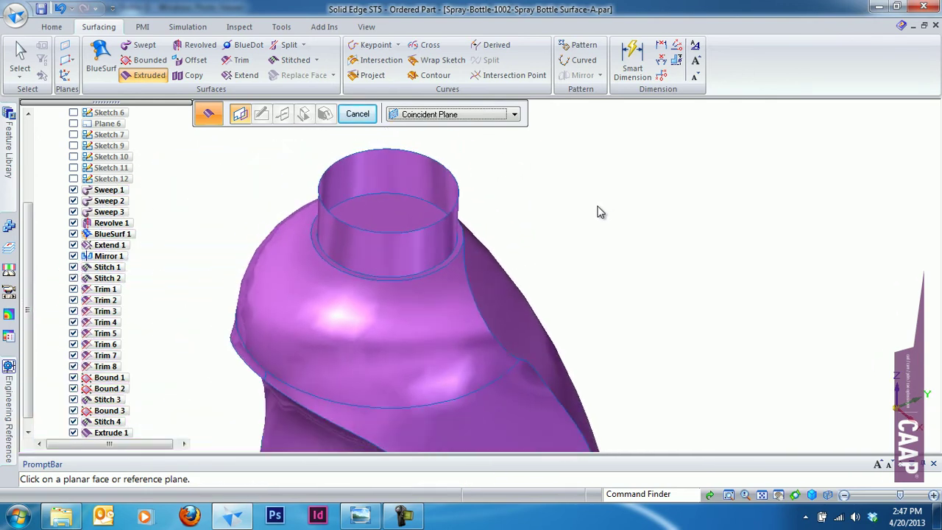
click(513, 200)
key(Escape)
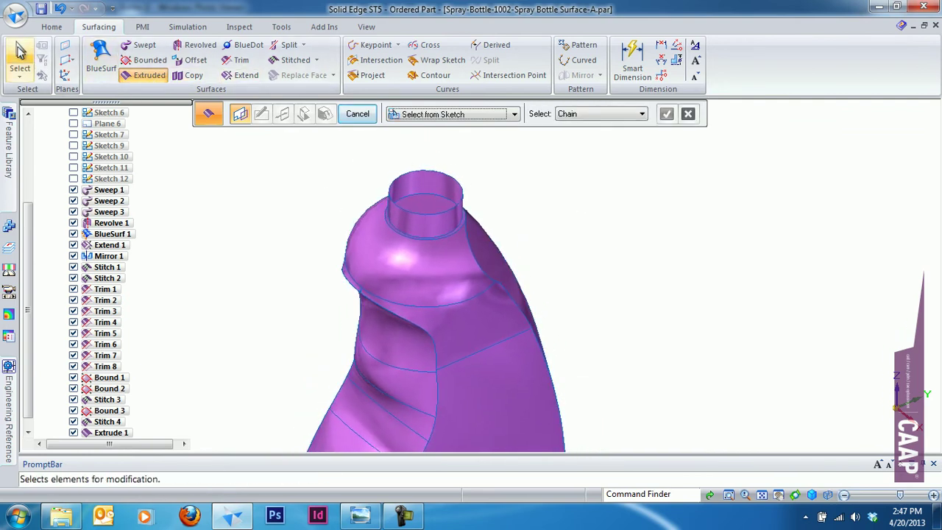
Edit Extrude 1's definition so the neck cylinder's ends are left open
click(452, 189)
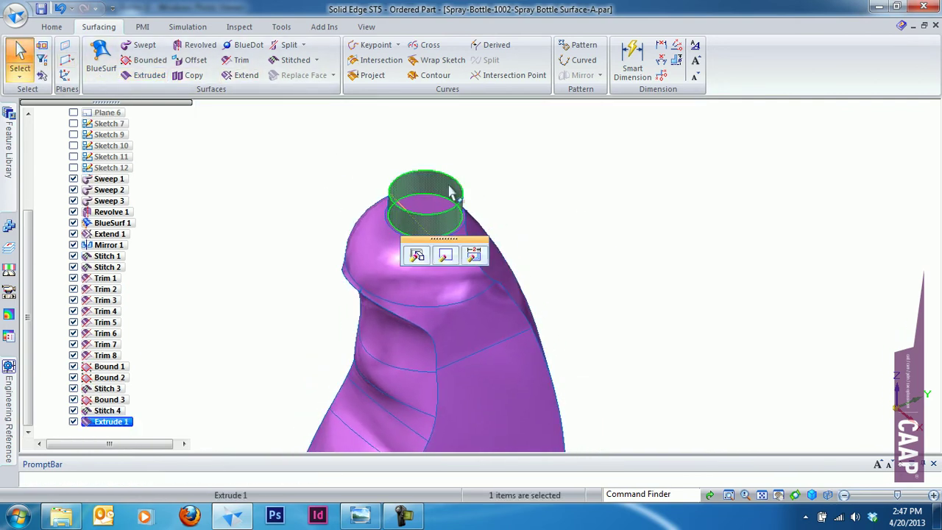
click(416, 255)
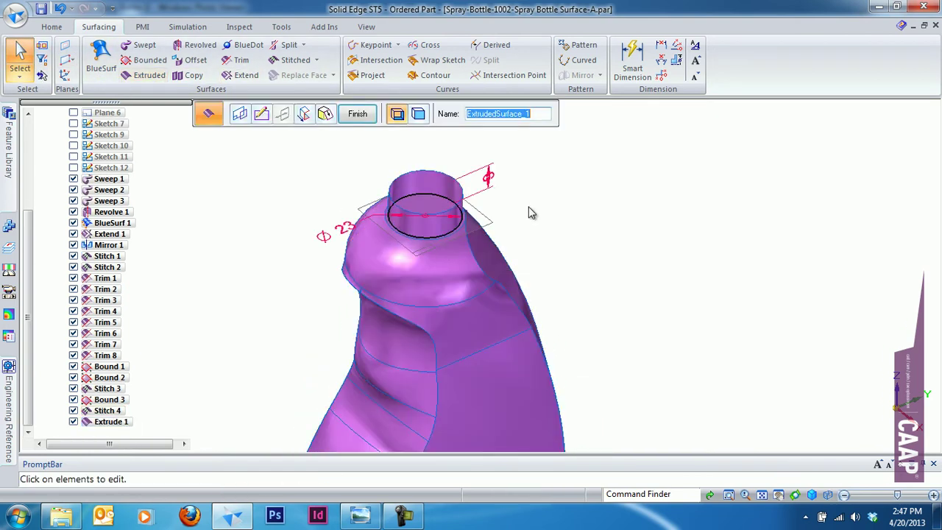
click(418, 114)
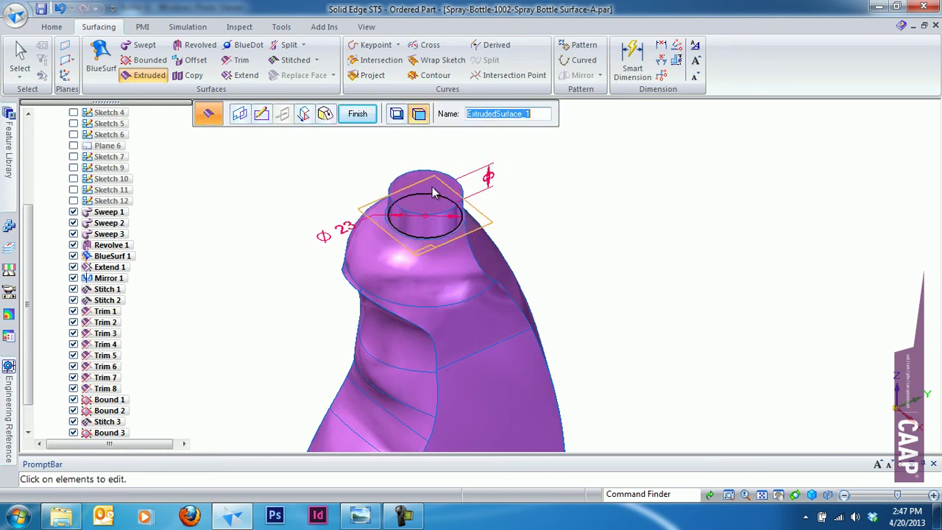
key(ctrl+r)
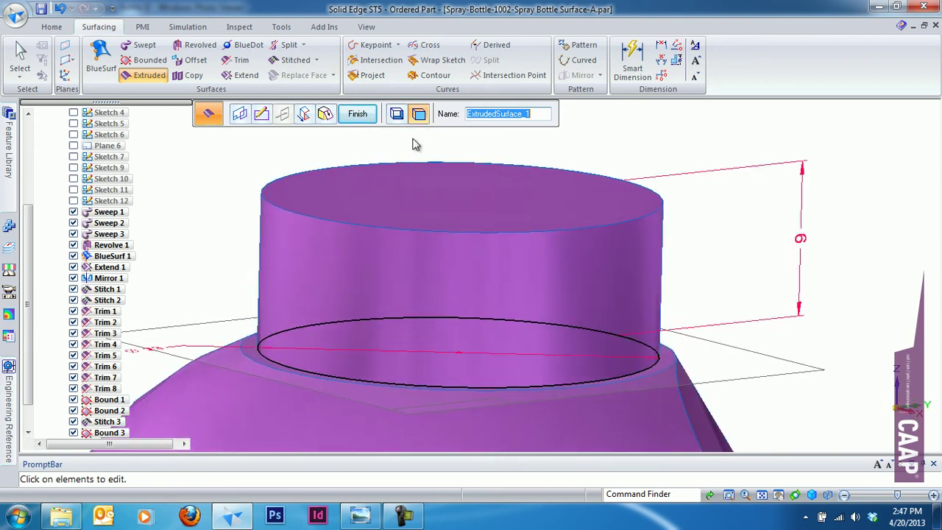
click(398, 115)
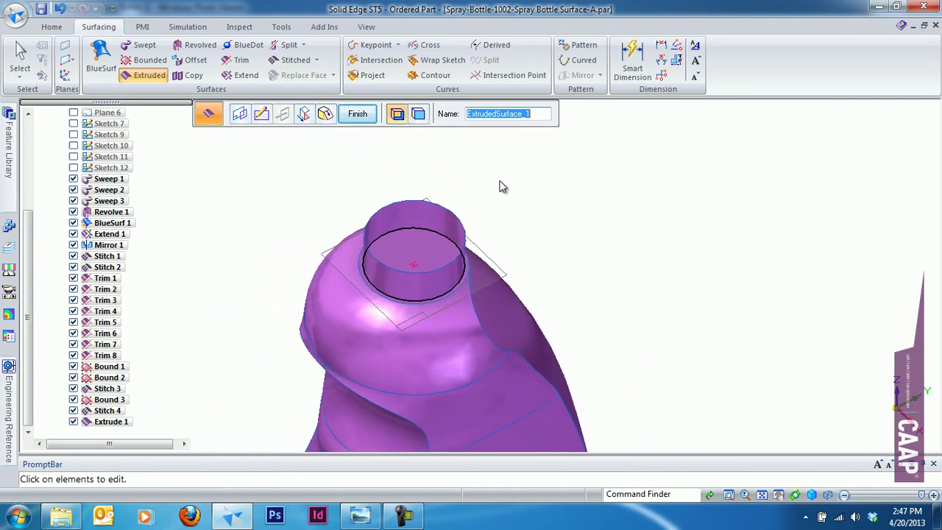
click(357, 116)
Inspect the new neck cylinder from a couple of angles and launch the Trim surface command
key(Escape)
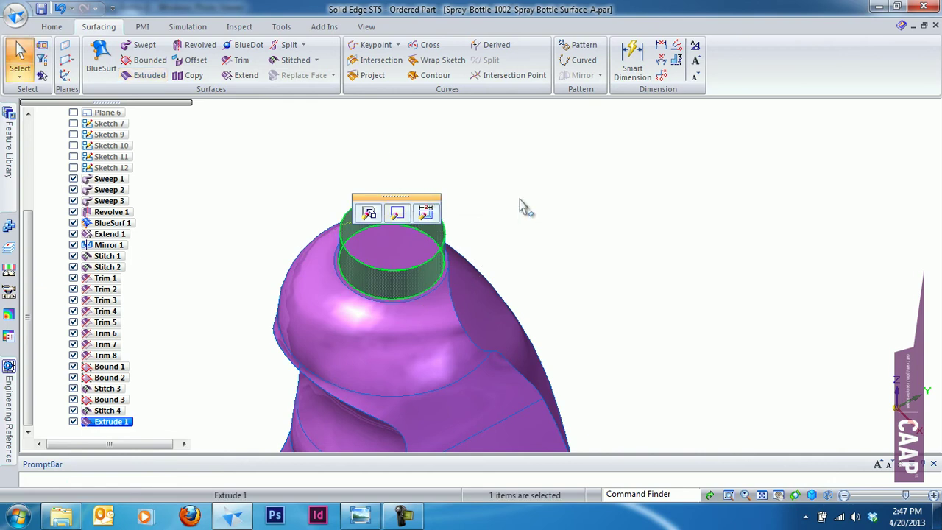
middle_drag(365, 259, 536, 245)
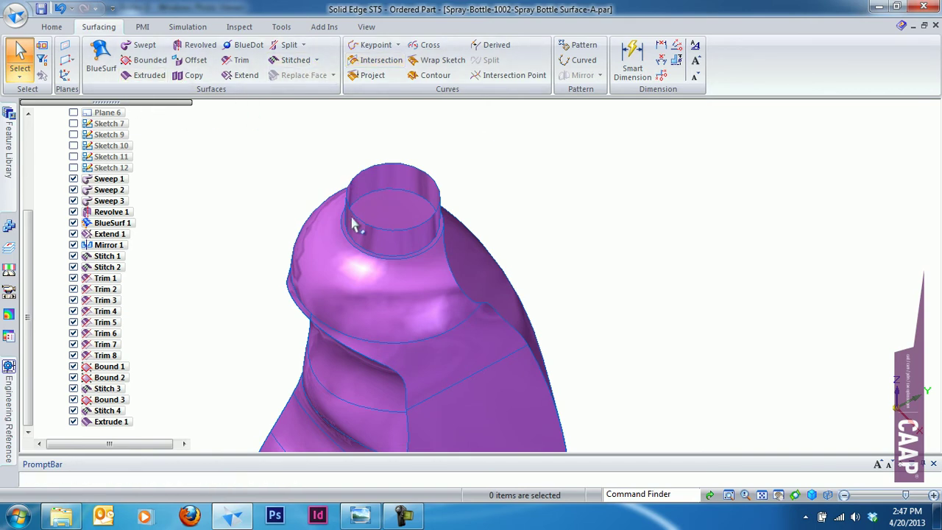
middle_drag(435, 225, 431, 247)
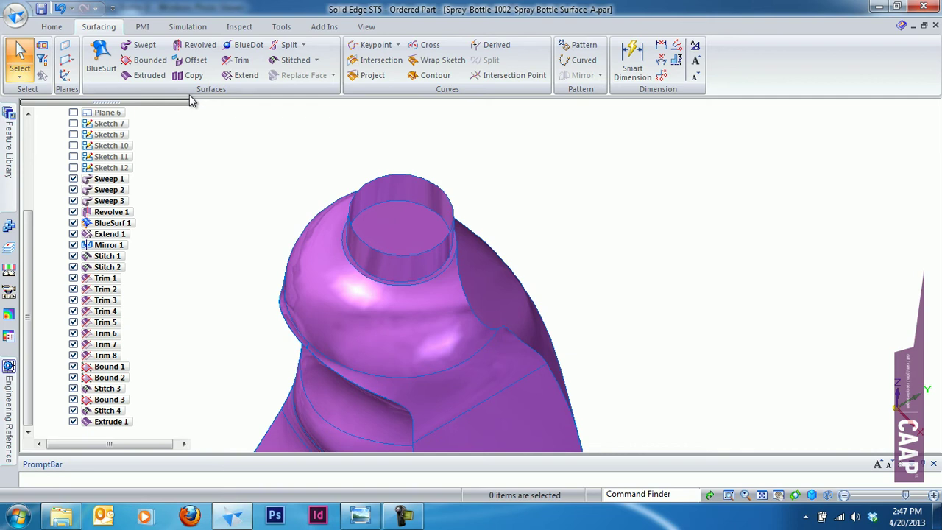
click(236, 60)
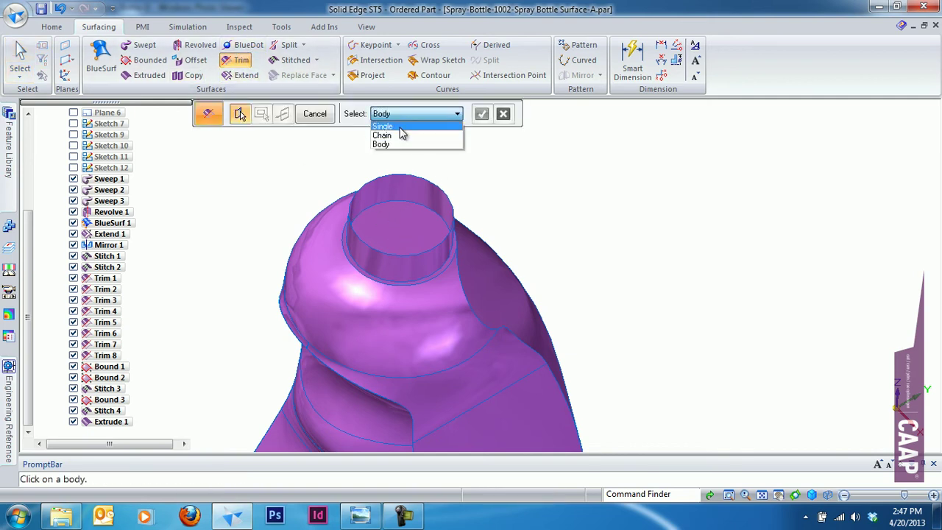
Trim the neck's top face using the 23 mm cylinder side as the boundary, creating Trim 9
click(399, 134)
click(389, 232)
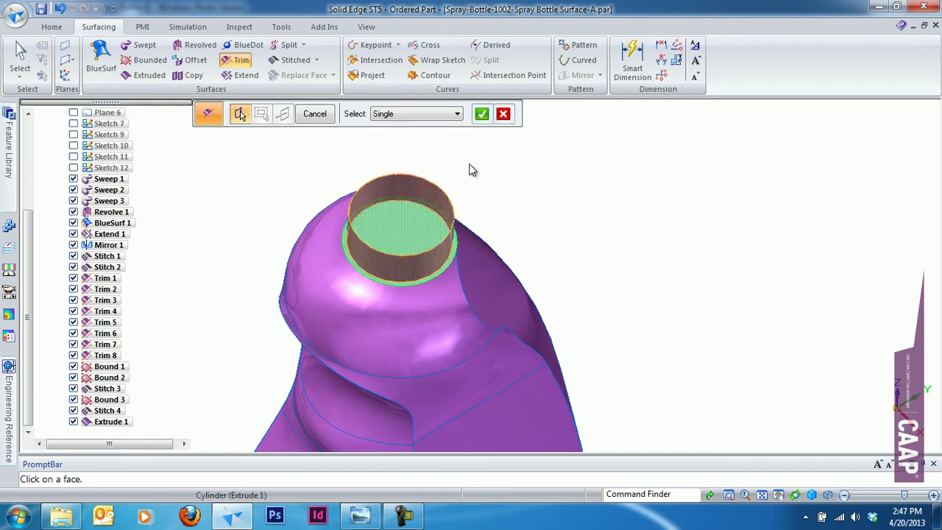
click(481, 113)
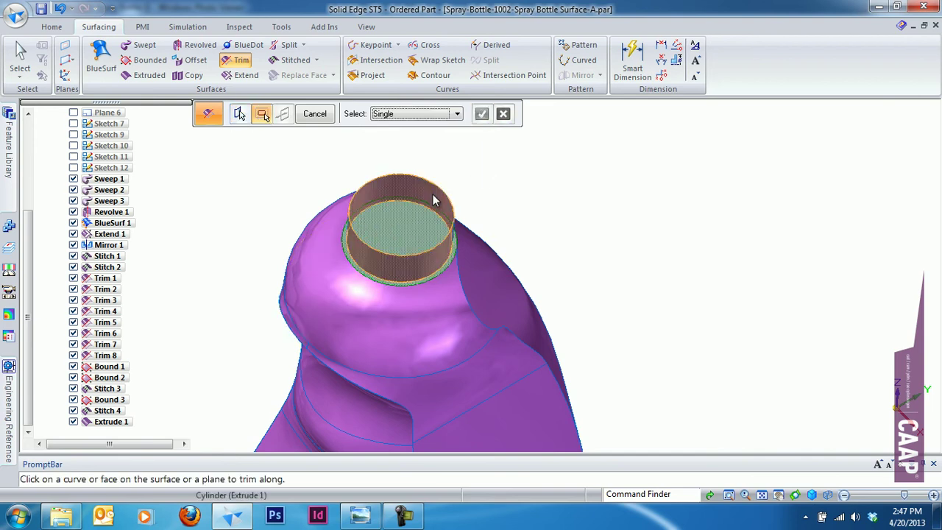
click(434, 192)
click(481, 115)
click(418, 236)
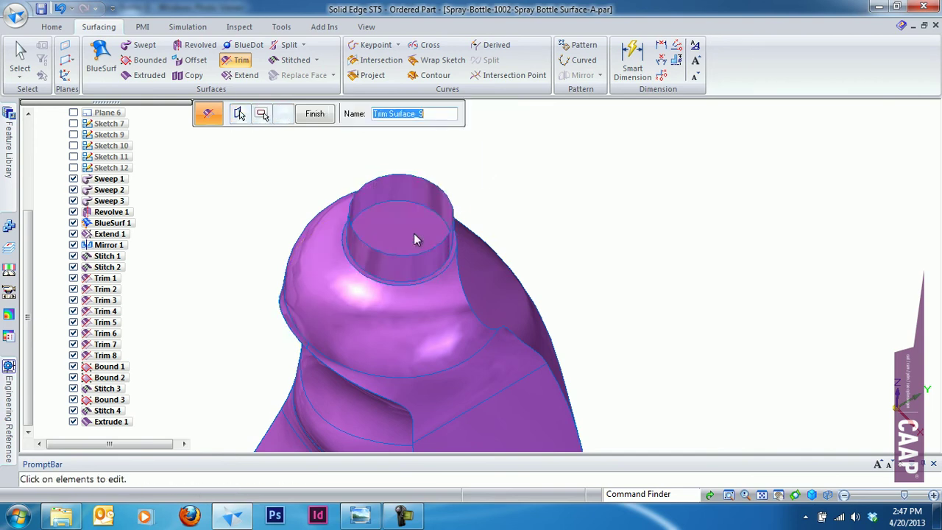
click(315, 114)
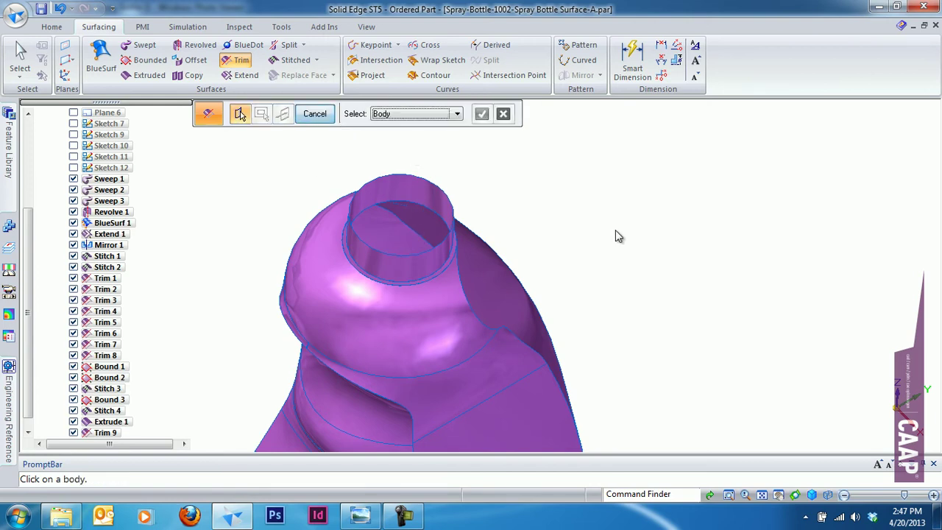
mouse_move(615, 231)
middle_down()
mouse_move(494, 343)
mouse_move(490, 385)
mouse_move(500, 408)
mouse_move(502, 395)
mouse_move(446, 386)
middle_up()
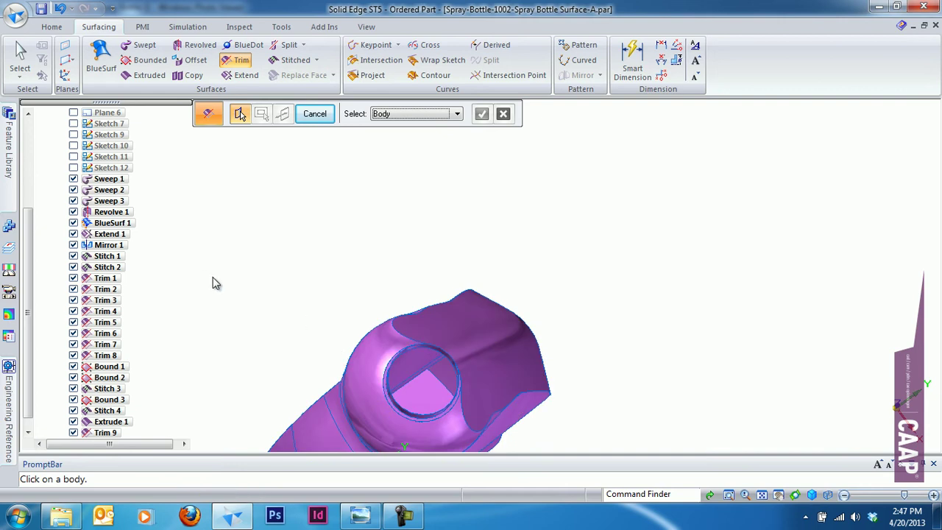
mouse_move(284, 316)
middle_down()
mouse_move(706, 381)
mouse_move(613, 330)
middle_up()
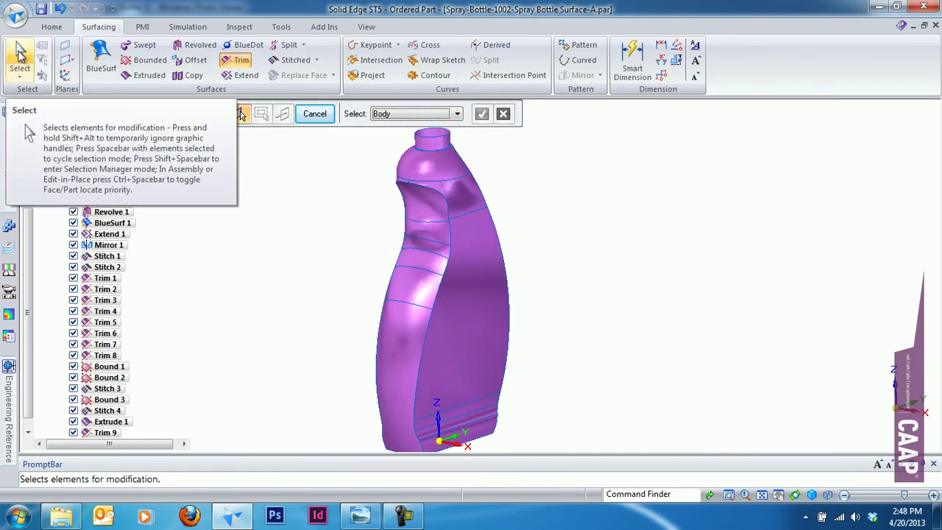
click(20, 59)
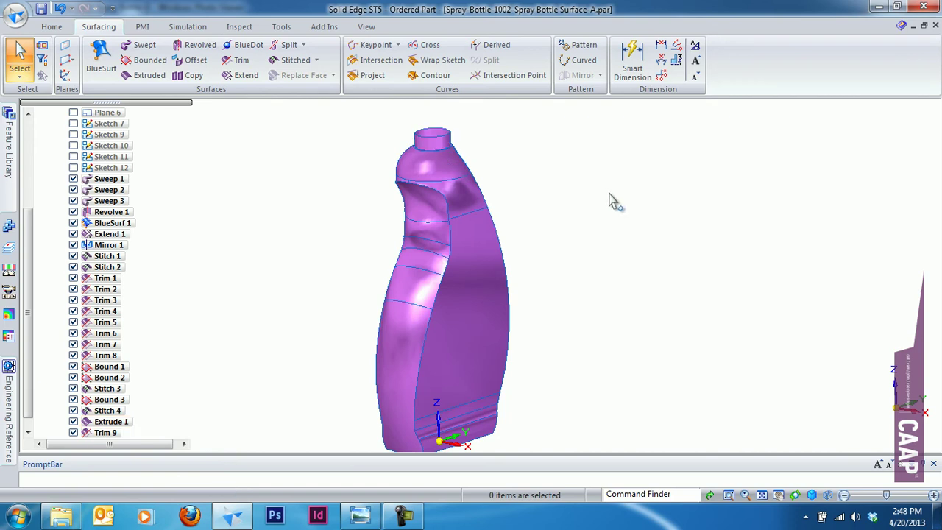
Add a parallel reference plane 4 mm off the bottle's flat bottom face on the chosen side
mouse_move(572, 241)
middle_down()
mouse_move(508, 361)
mouse_move(434, 386)
mouse_move(368, 383)
mouse_move(314, 321)
mouse_move(336, 315)
mouse_move(319, 282)
mouse_move(353, 247)
mouse_move(340, 285)
middle_up()
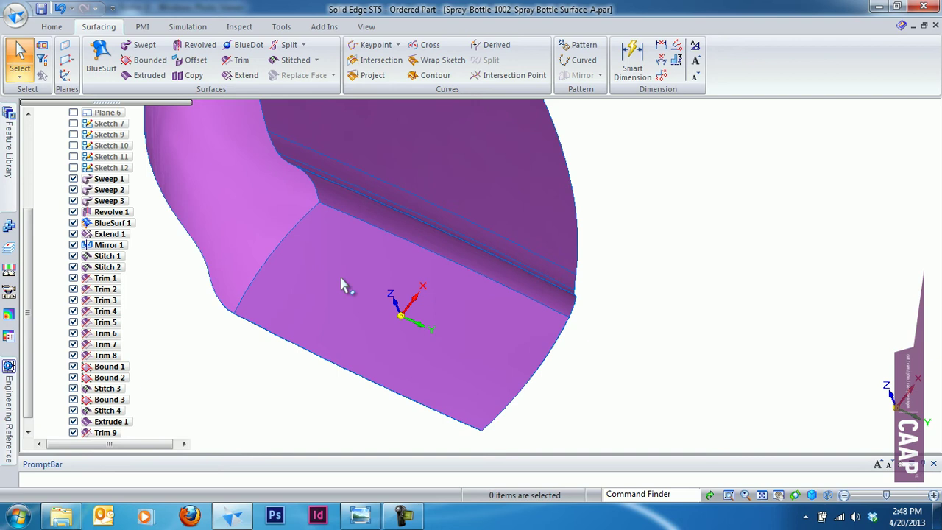
click(68, 60)
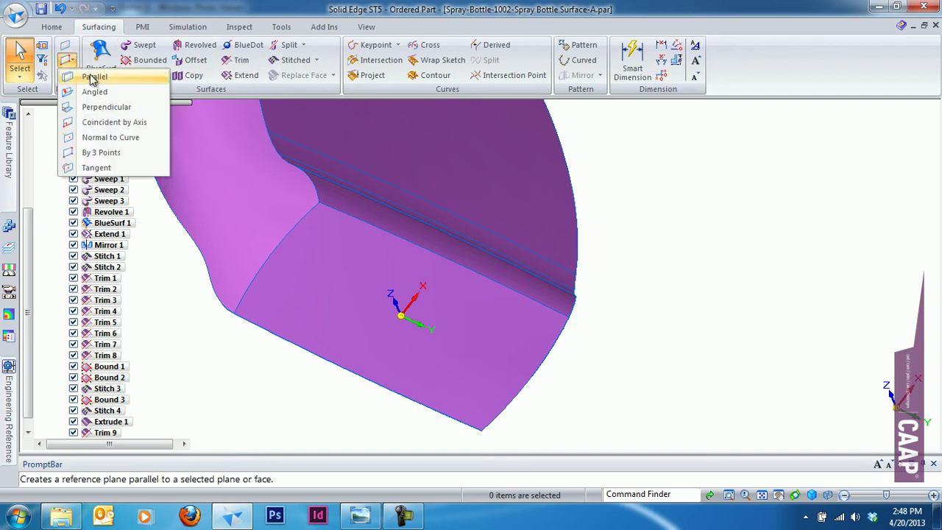
click(87, 77)
middle_drag(287, 340, 331, 348)
click(359, 309)
text(4)
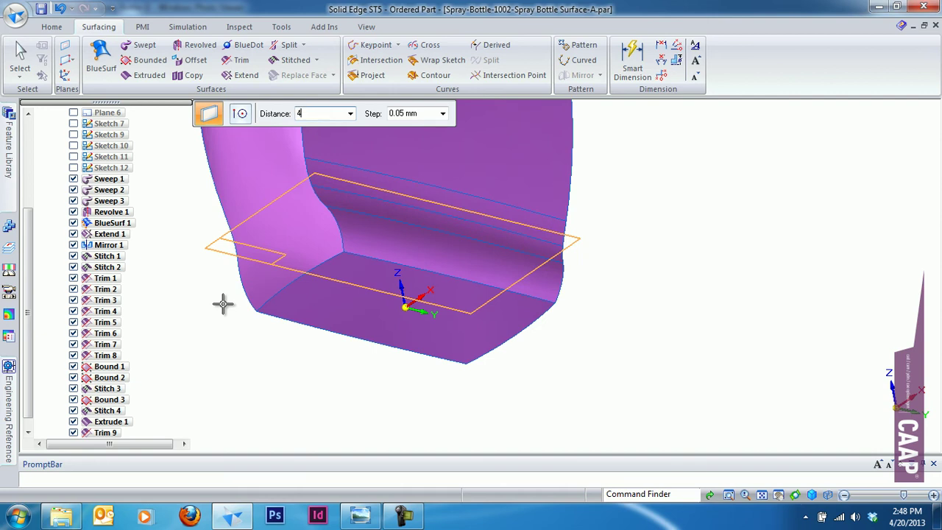
key(Tab)
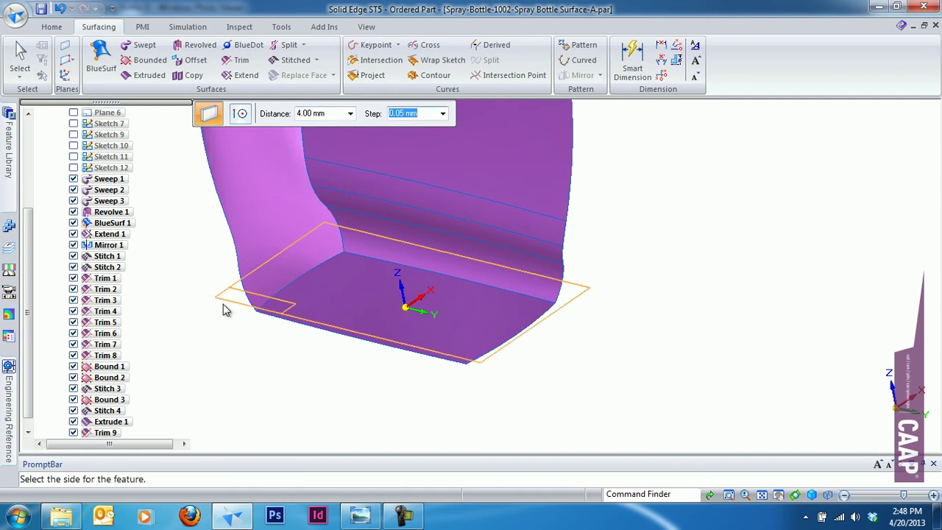
click(226, 309)
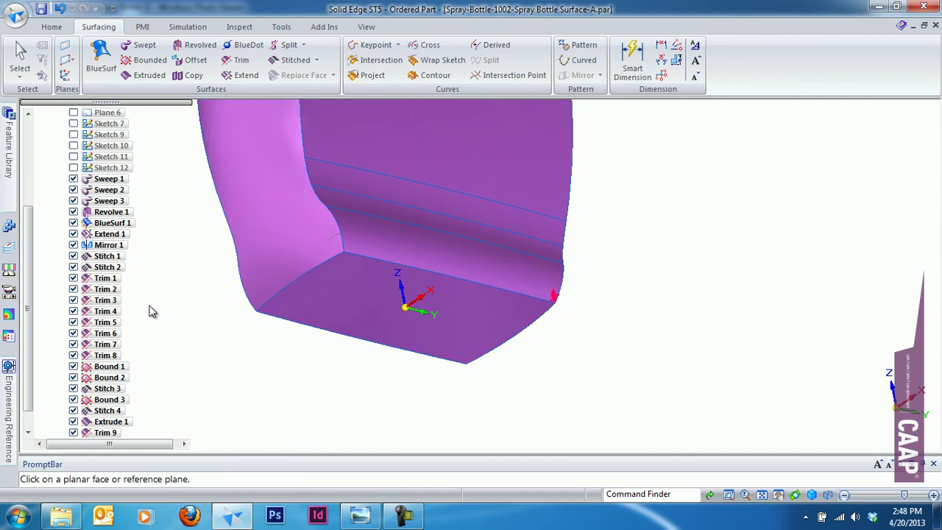
Start a sketch on the new offset plane and include the bottom face's edges
click(51, 27)
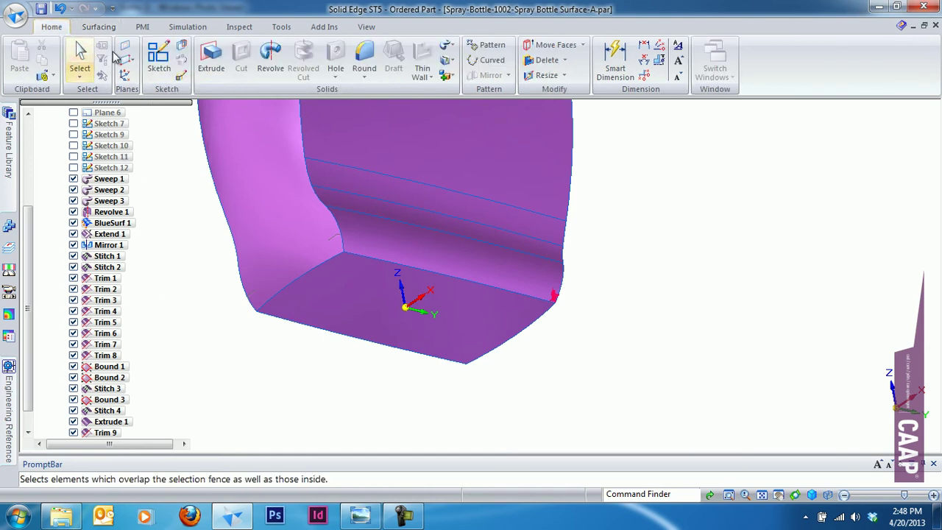
click(159, 57)
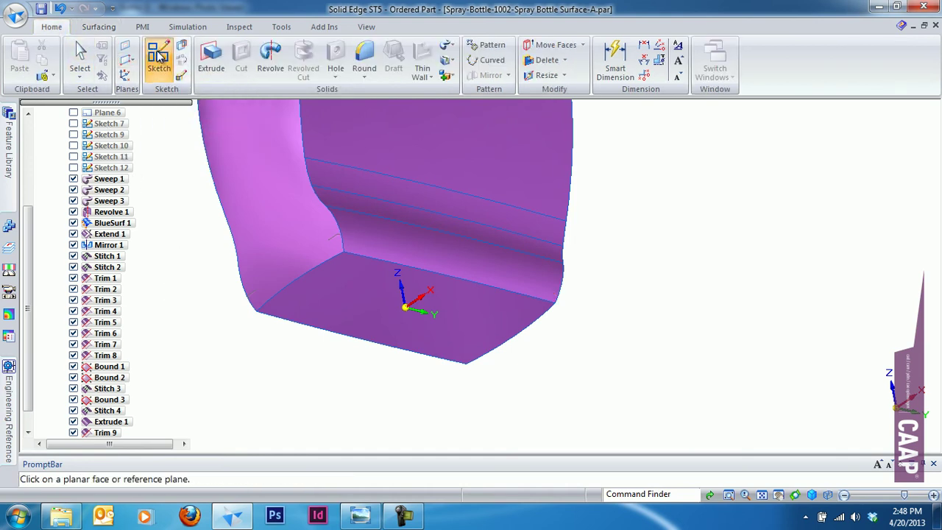
click(356, 246)
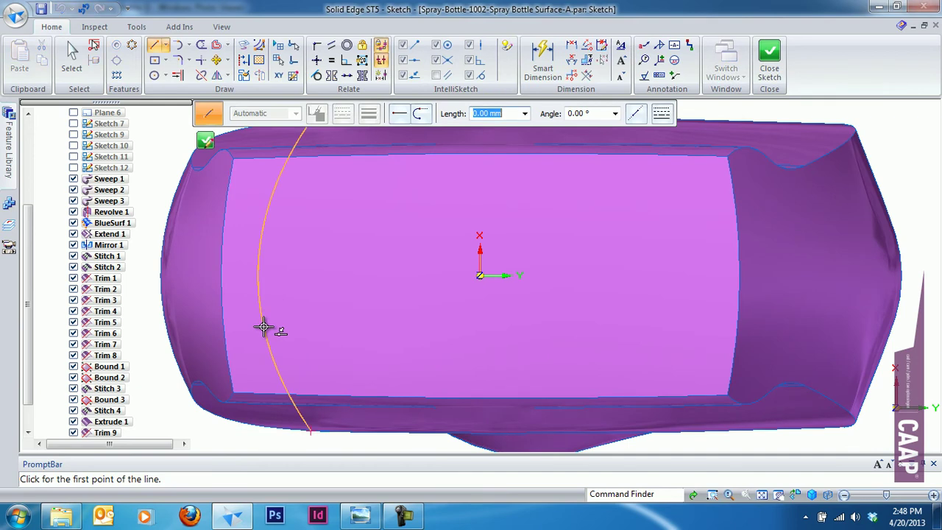
click(258, 45)
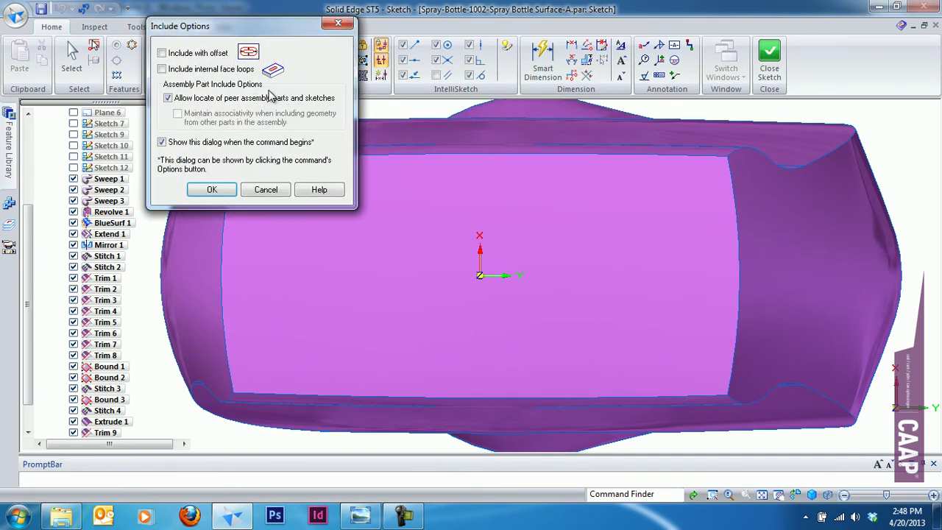
click(213, 189)
click(389, 114)
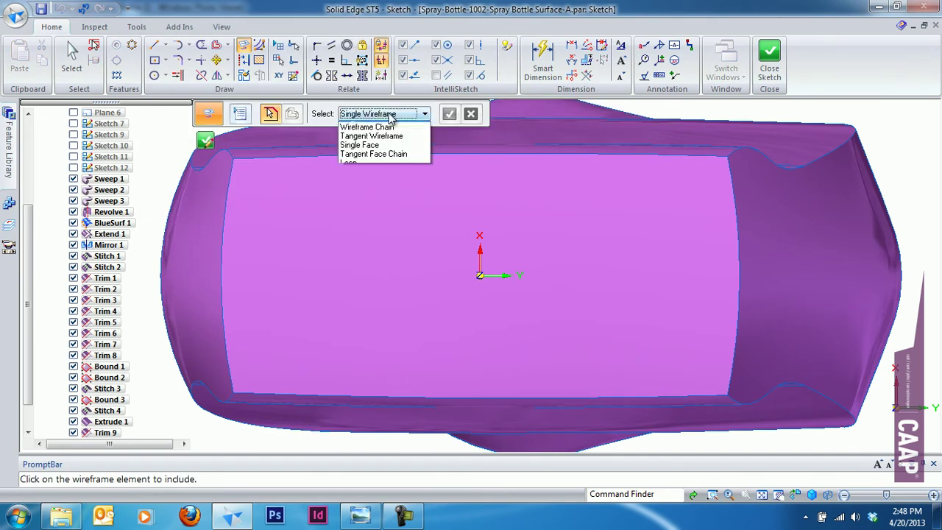
click(359, 153)
click(365, 209)
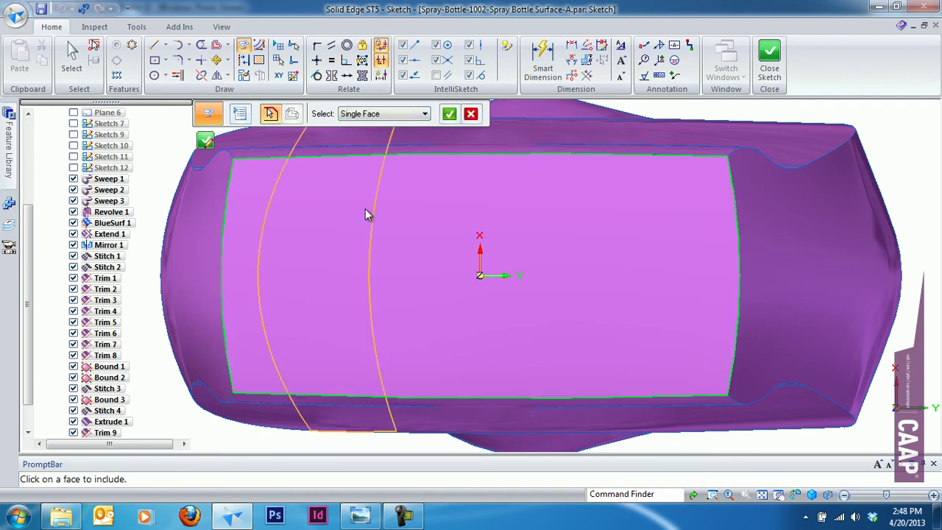
click(449, 114)
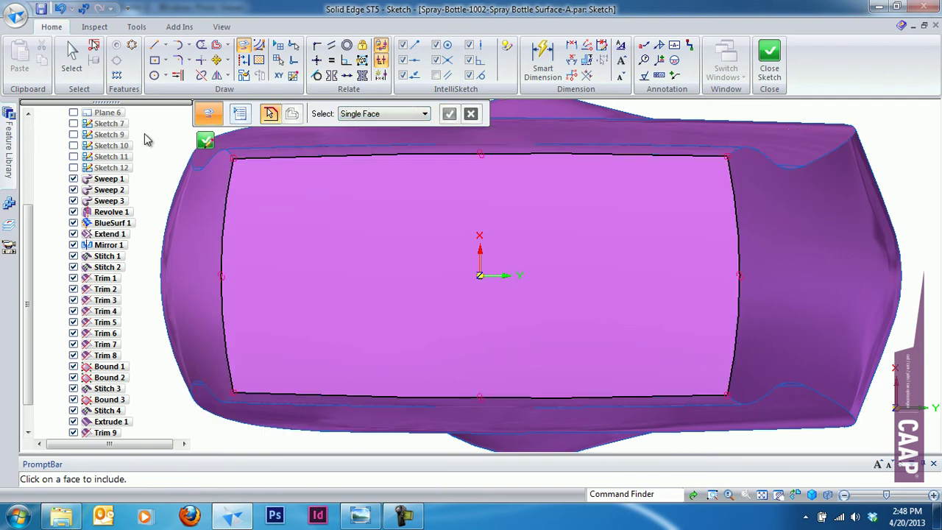
Convert the four included outline edges to construction geometry
click(243, 60)
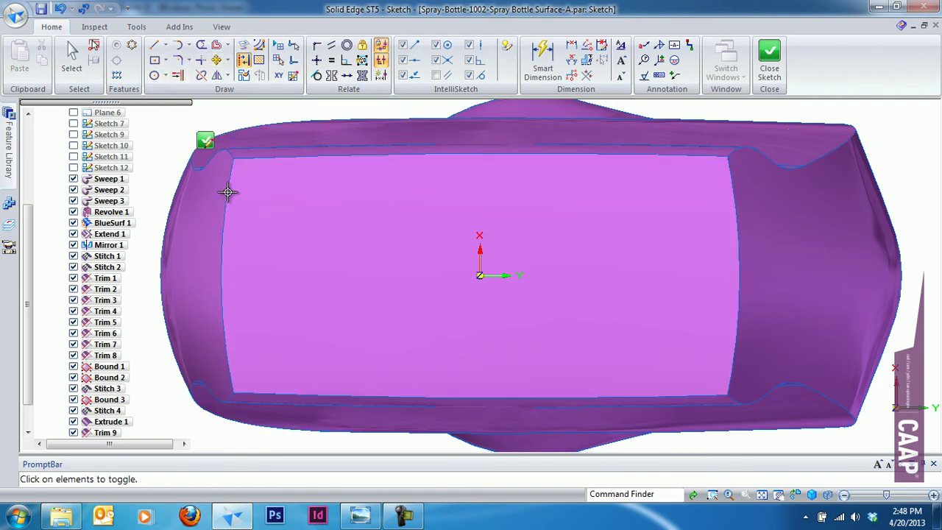
click(226, 192)
click(290, 155)
click(732, 190)
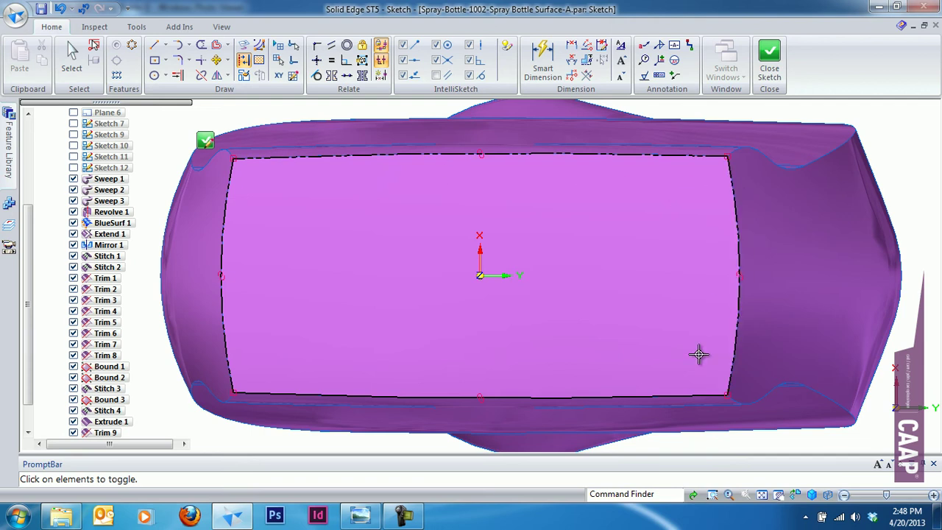
click(682, 396)
key(Escape)
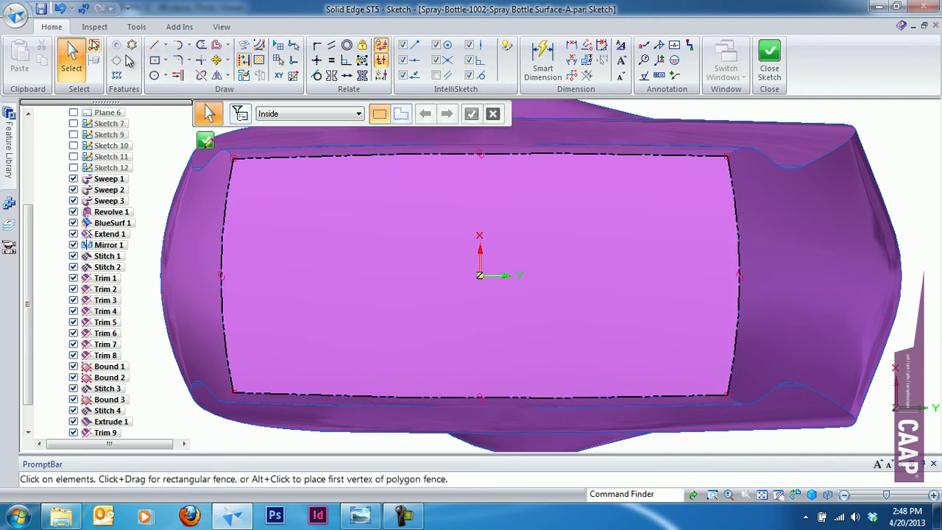
Offset the outline chain 5.80 mm inward and close the sketch
click(215, 45)
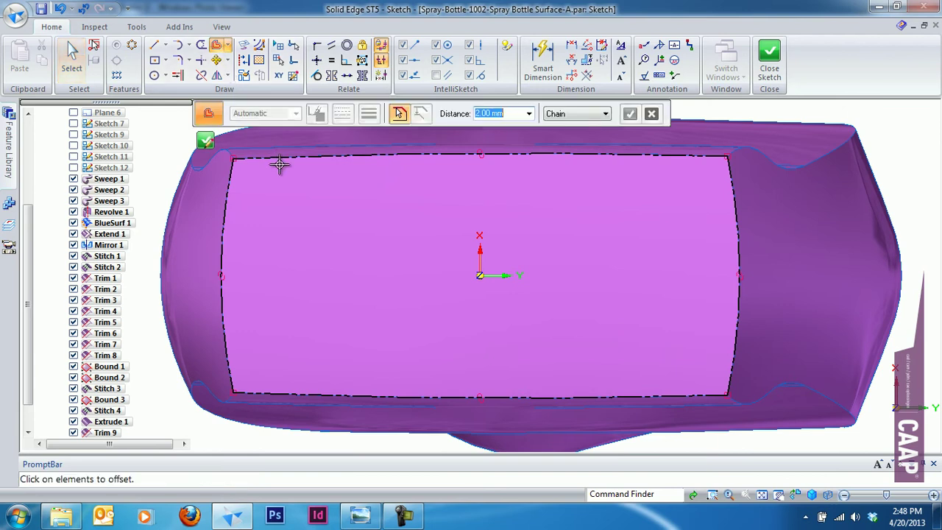
click(286, 156)
text(5.8)
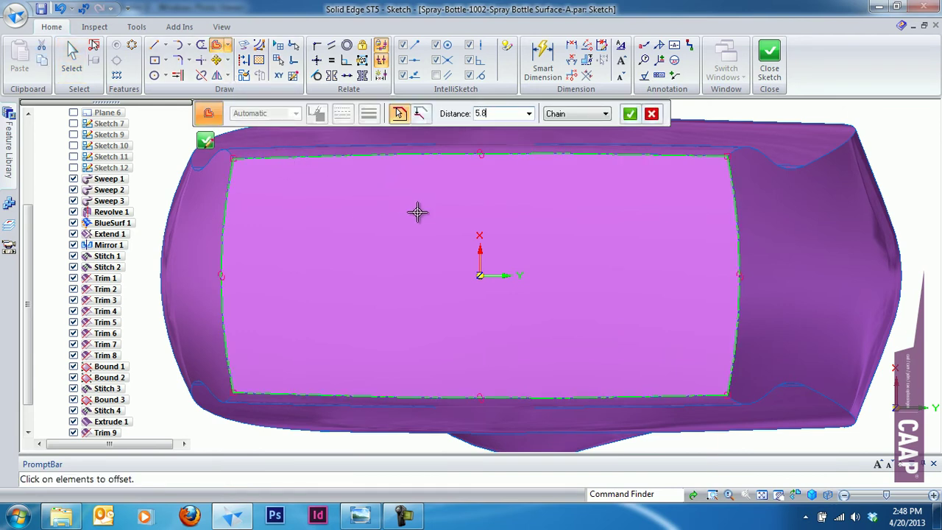
key(Return)
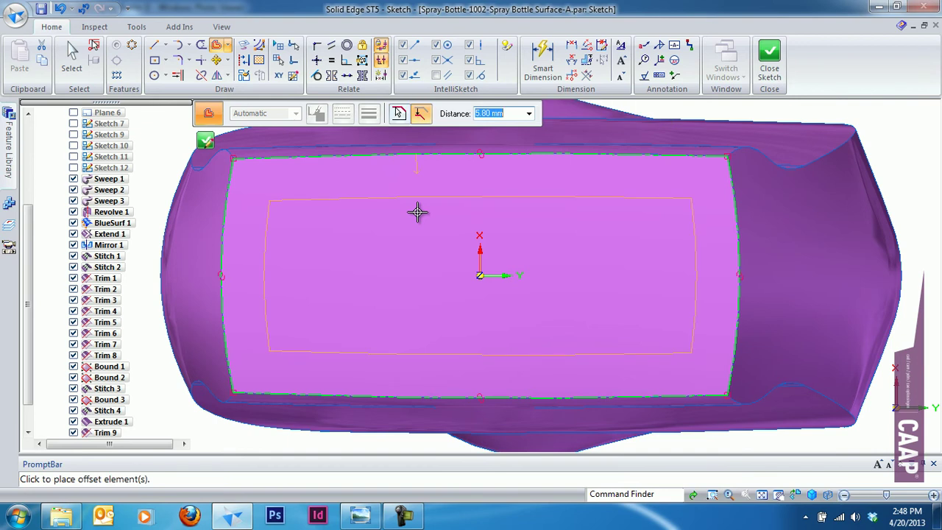
click(417, 212)
key(Escape)
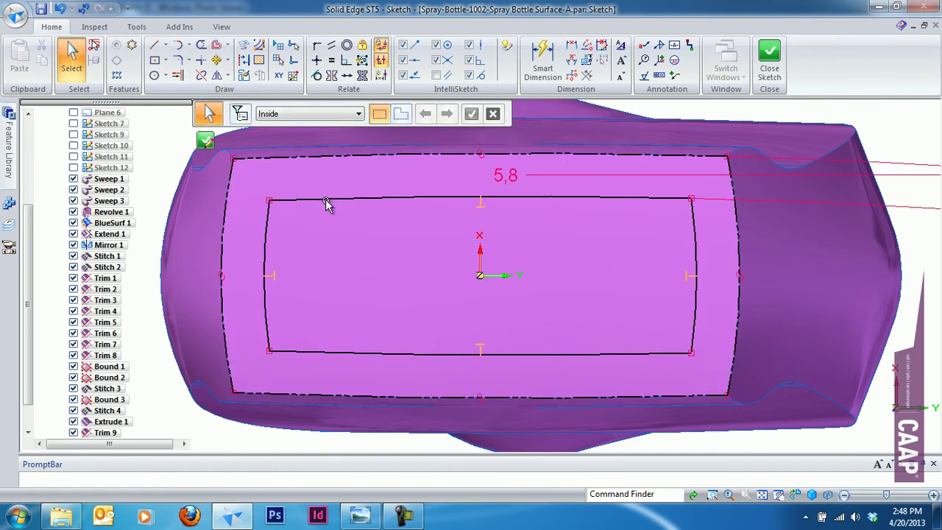
click(770, 65)
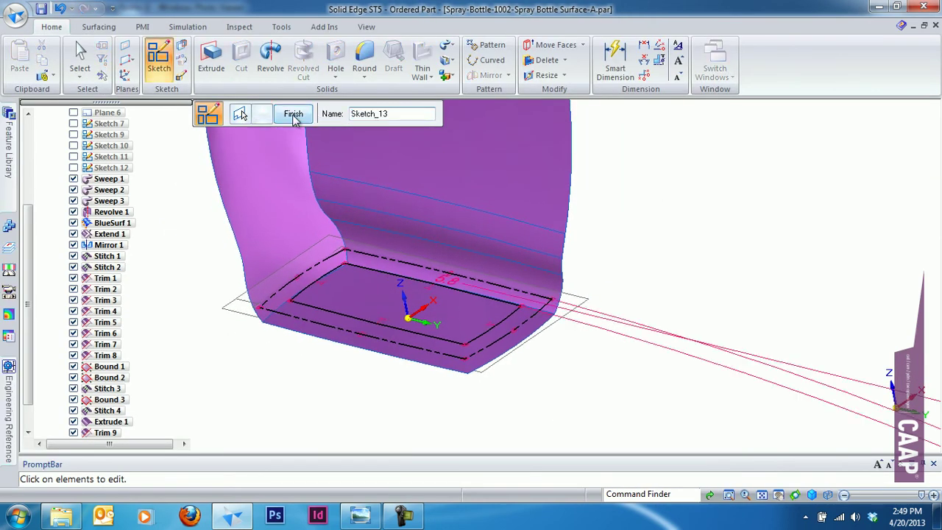
Finish Sketch_13 and select its offset rectangle as the curve to project
click(295, 120)
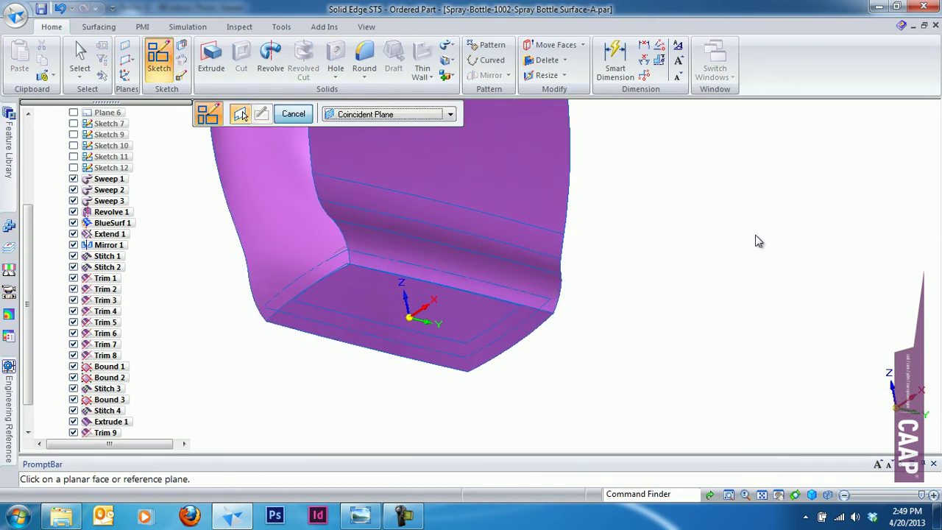
click(94, 27)
click(368, 75)
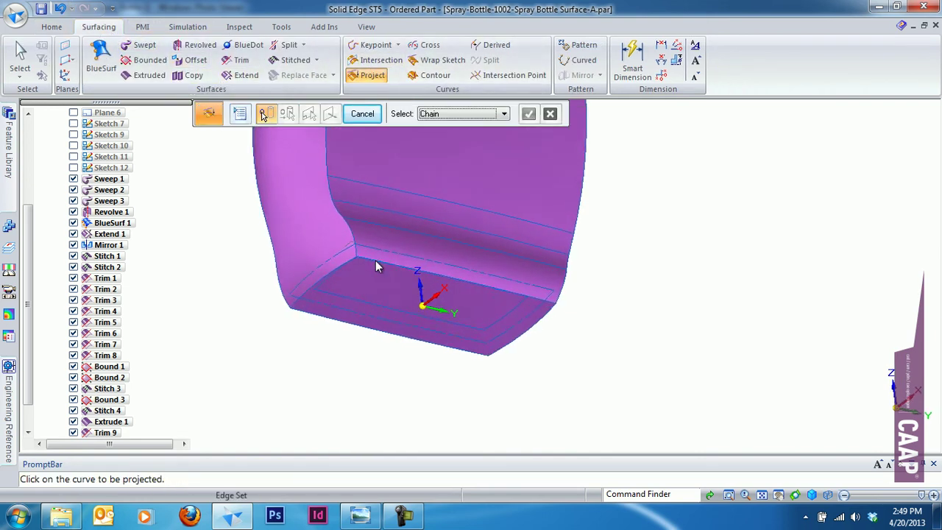
click(362, 252)
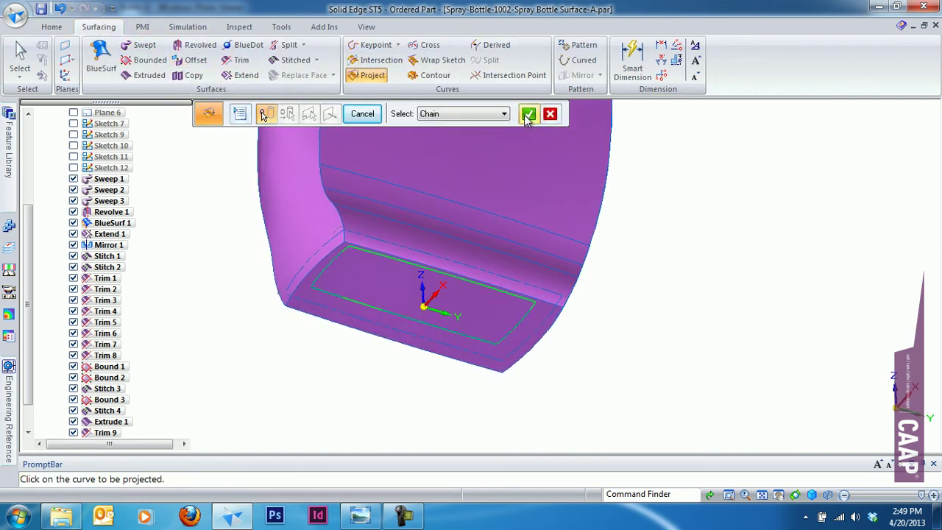
click(527, 114)
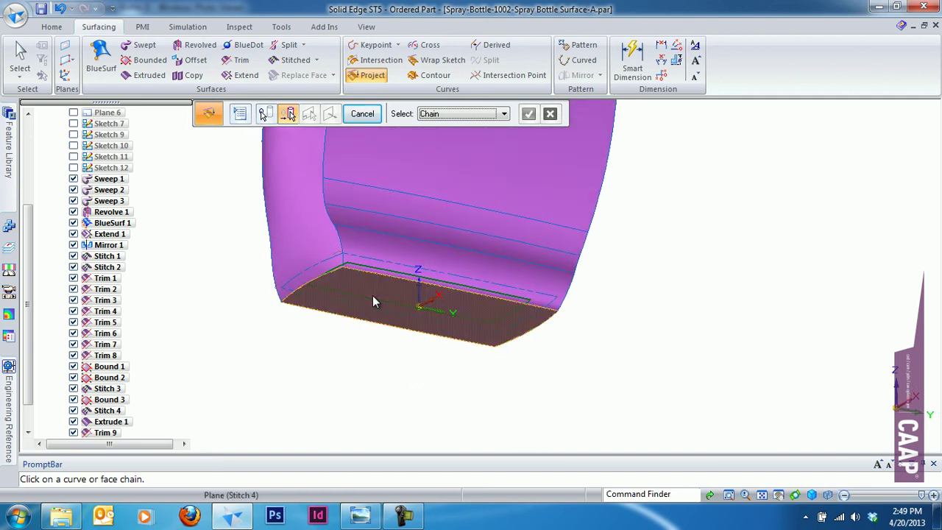
Project the rectangle onto the bottle's flat bottom face, creating Projection 1
click(373, 302)
middle_drag(372, 301, 250, 313)
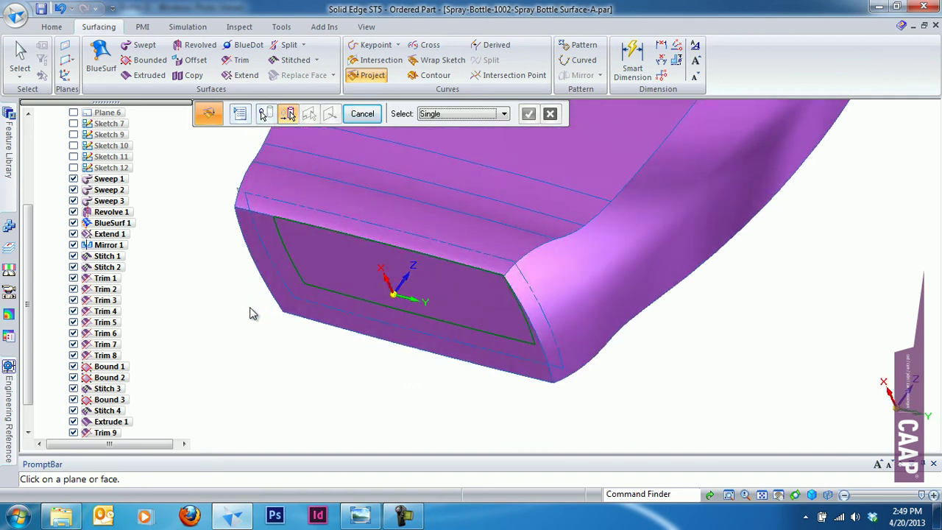
click(294, 313)
click(527, 116)
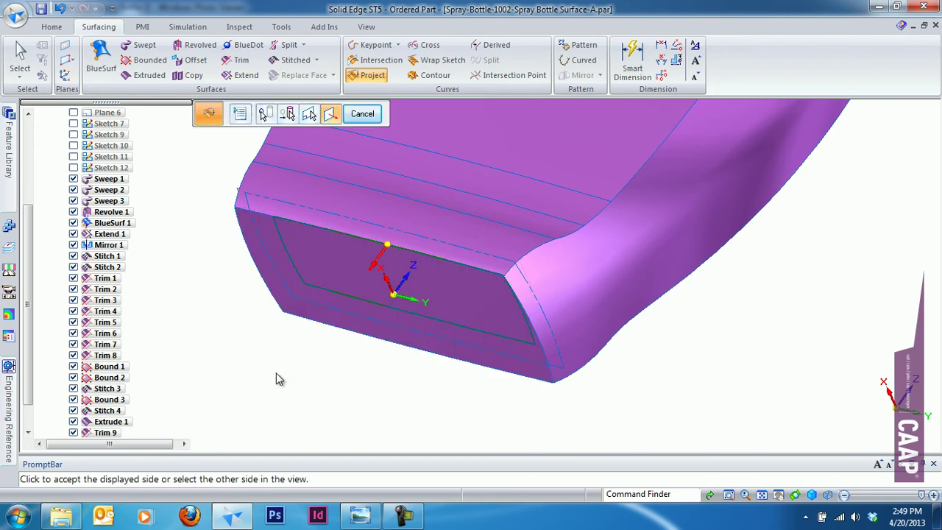
click(278, 378)
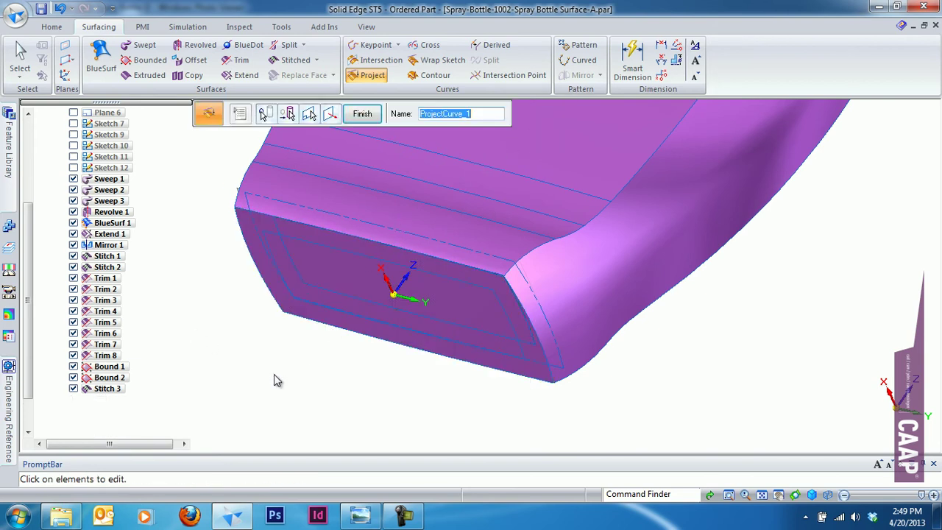
click(360, 113)
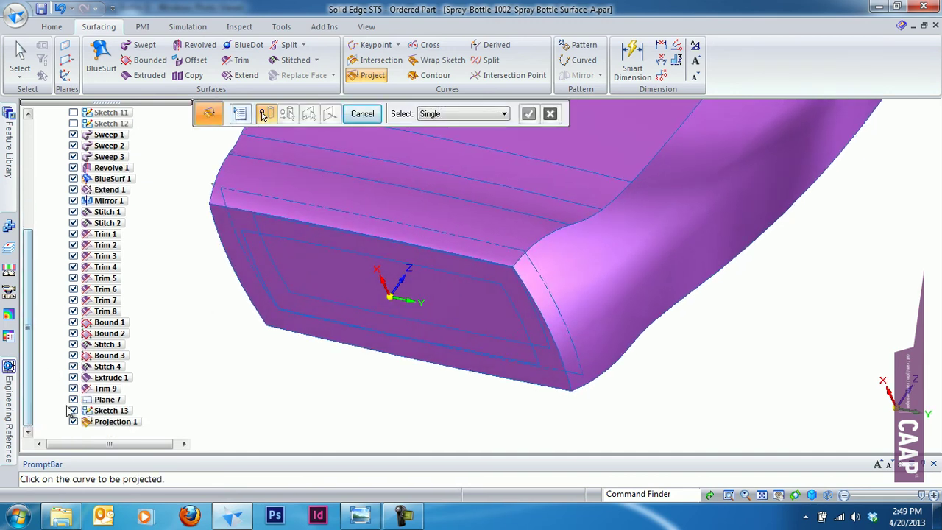
scroll(250, 243, up, 2)
scroll(250, 242, up, 2)
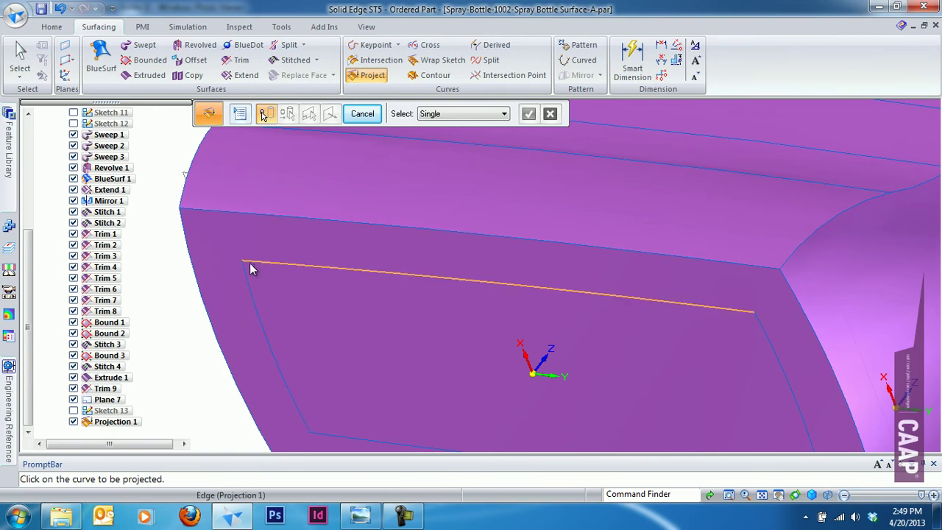
scroll(250, 354, down, 3)
scroll(265, 213, down, 2)
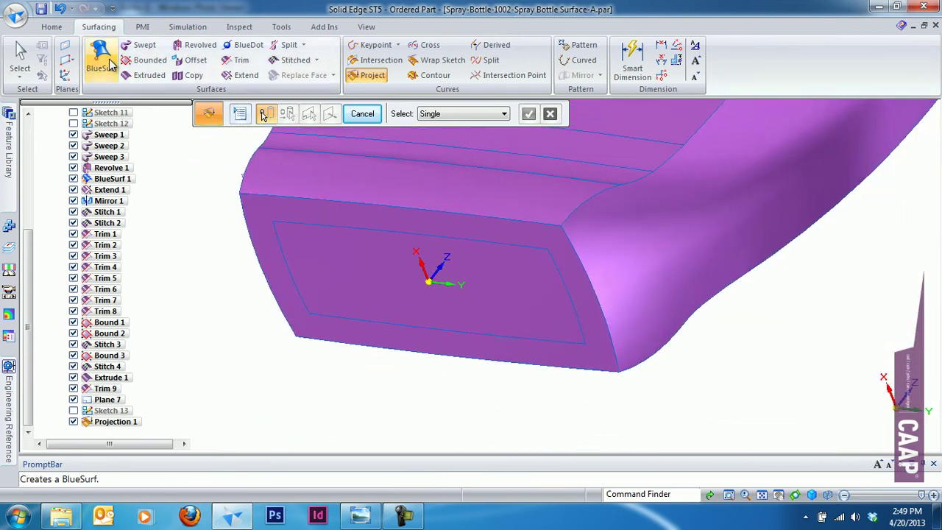
Start a trim with the bottle's bottom face chosen as the single face to trim
click(240, 61)
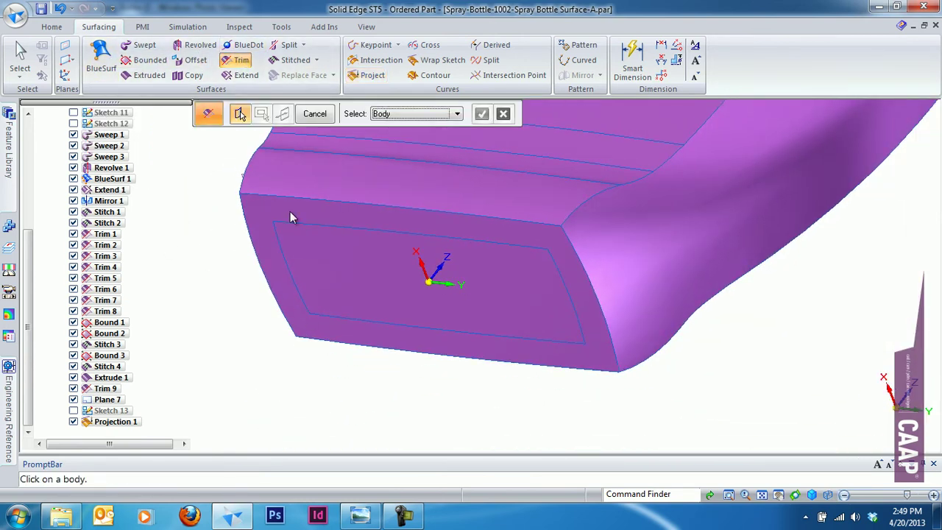
click(412, 113)
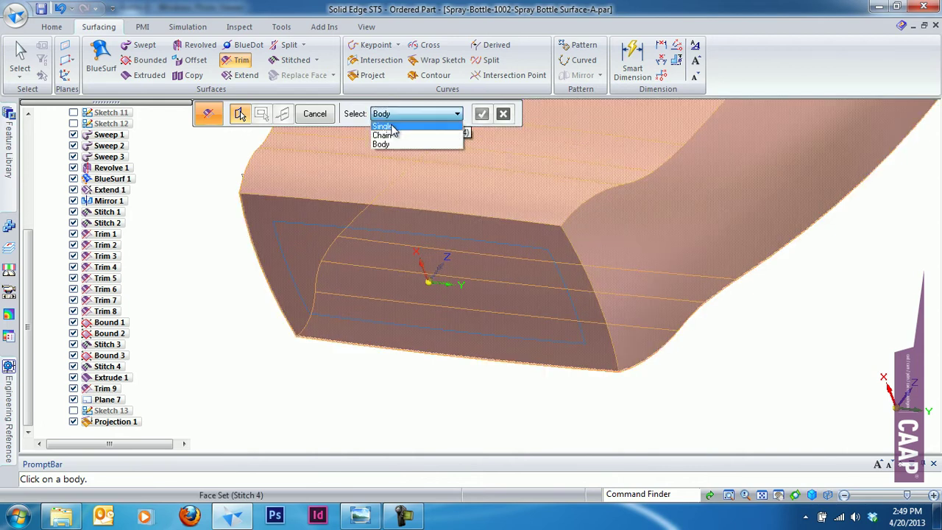
click(397, 124)
click(265, 247)
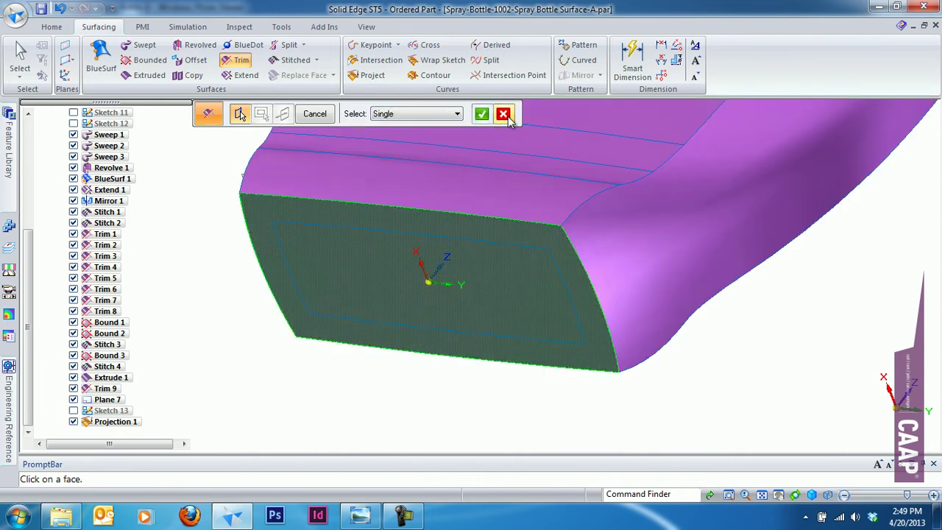
click(481, 115)
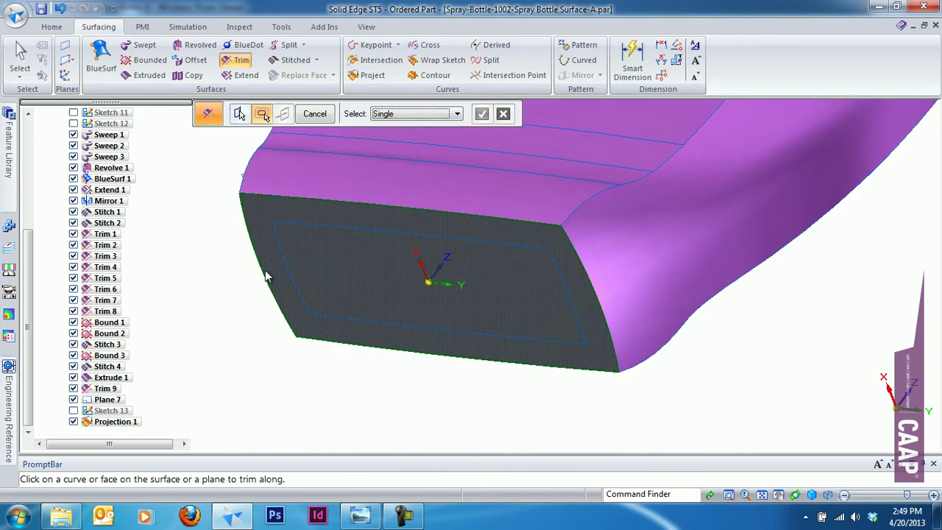
Cut away the area inside the projected rectangle, creating Trim 10
click(327, 228)
click(385, 321)
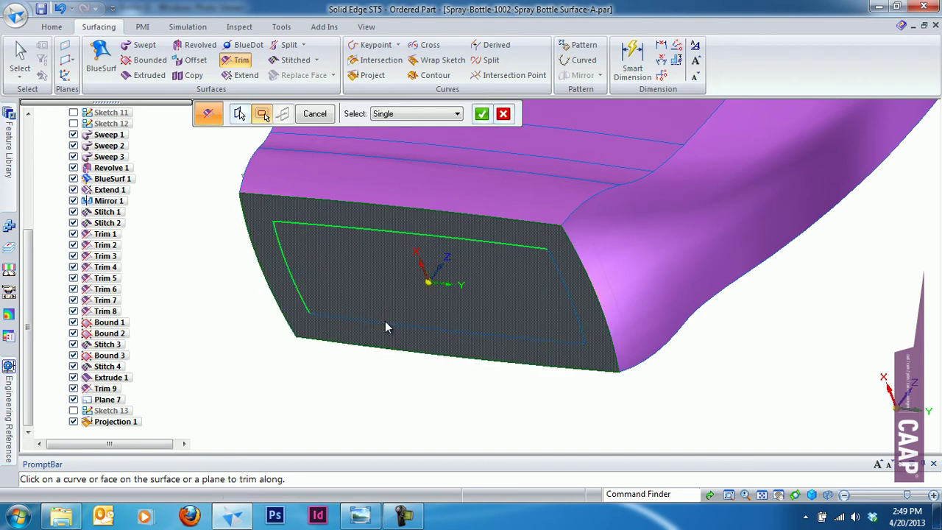
click(556, 263)
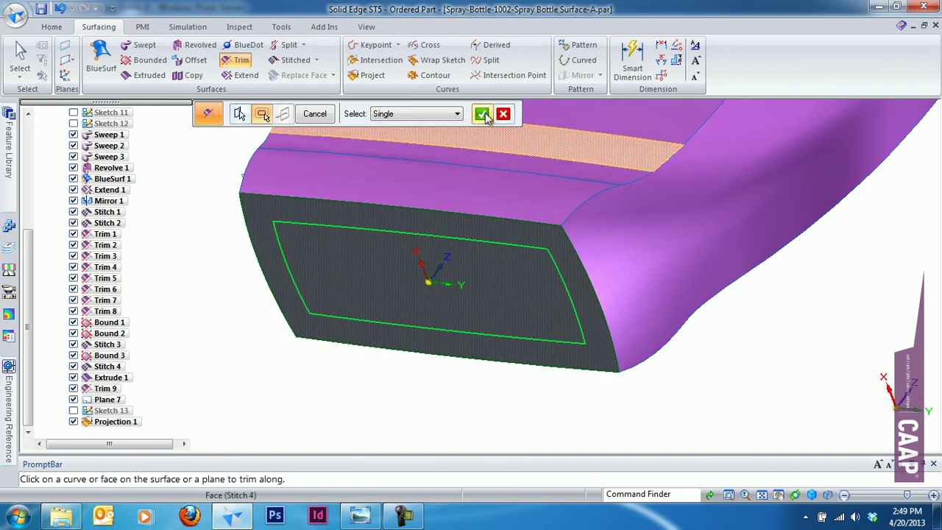
click(482, 115)
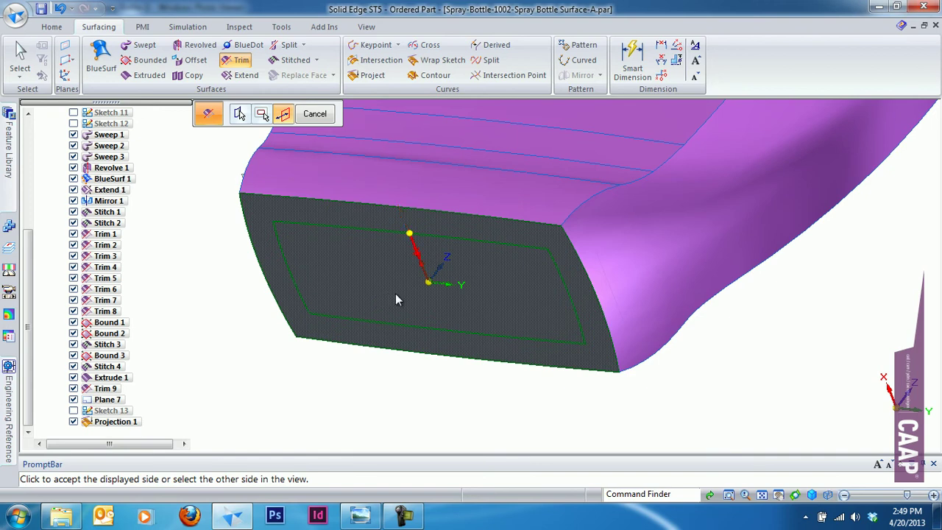
click(414, 295)
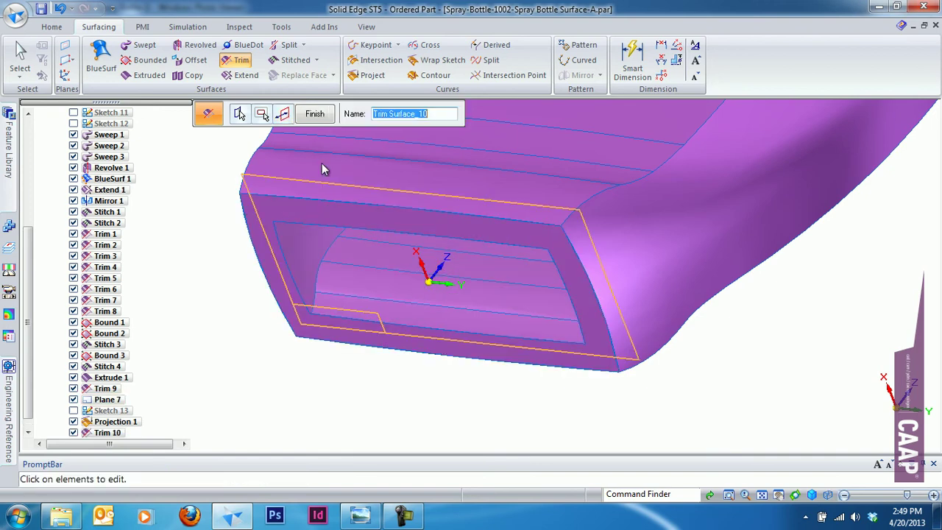
click(318, 120)
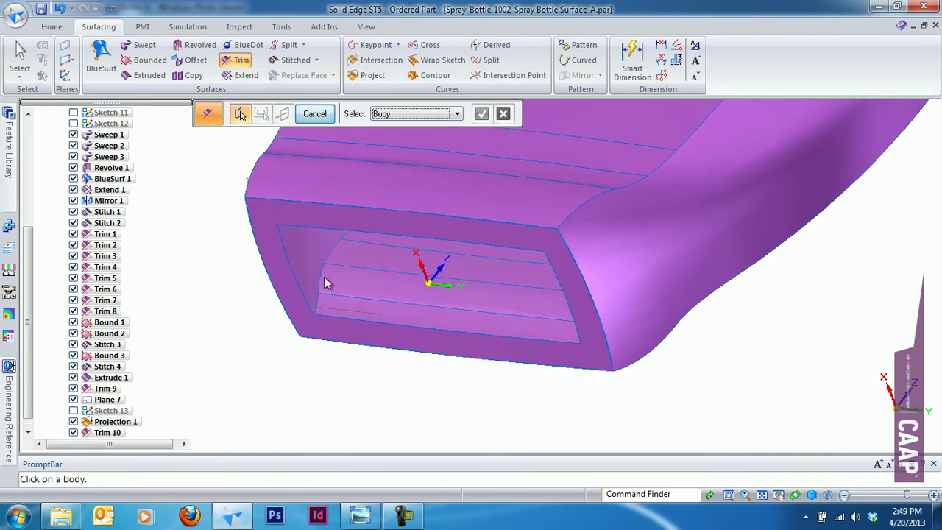
mouse_move(326, 280)
middle_down()
mouse_move(308, 309)
mouse_move(160, 360)
middle_up()
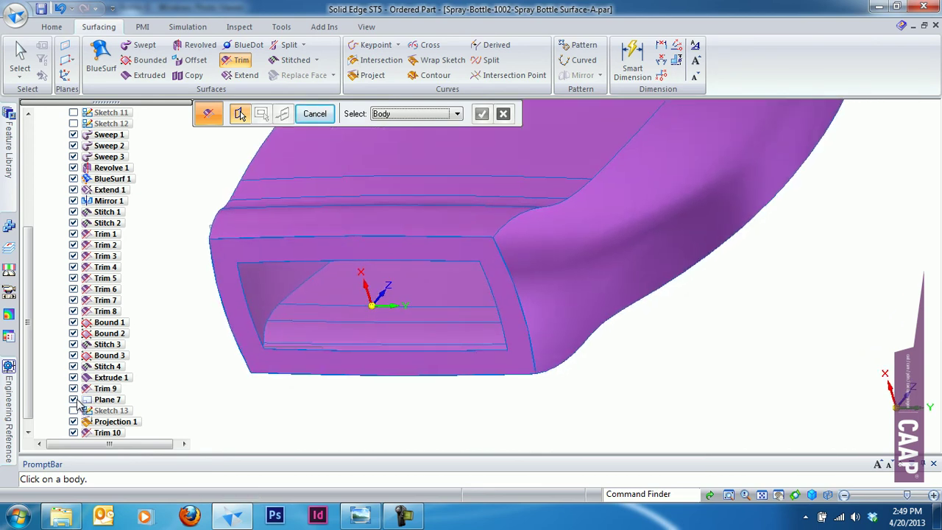
click(20, 57)
Start a sketch on Plane 7 and include the opening's inner outline edges one by one
click(51, 27)
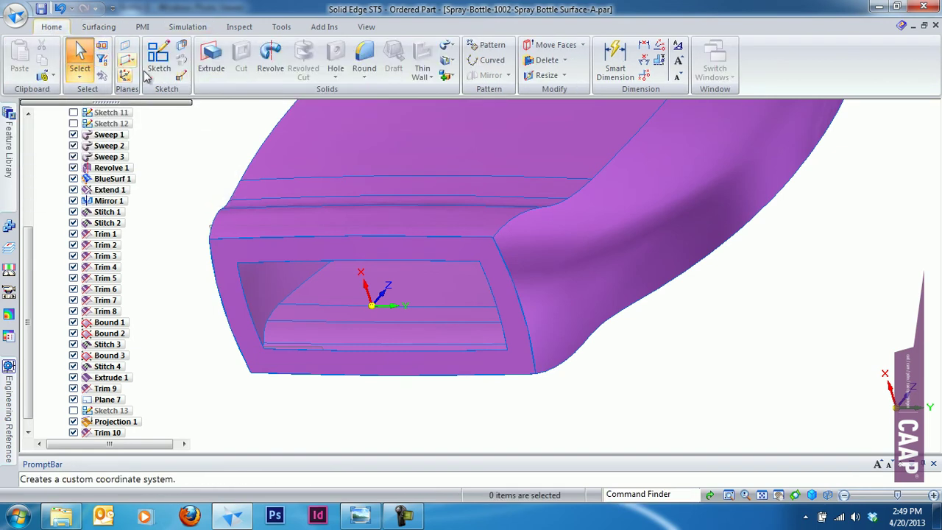
click(158, 59)
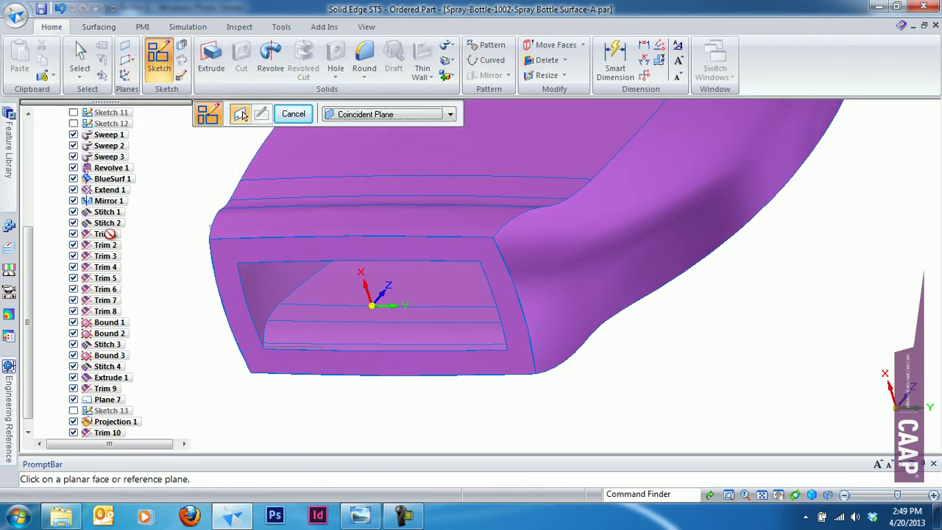
click(314, 281)
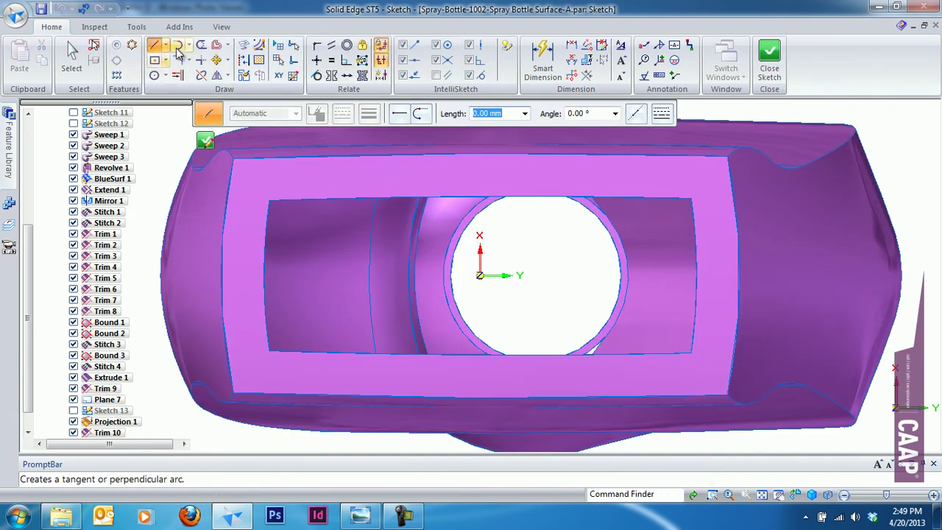
click(244, 45)
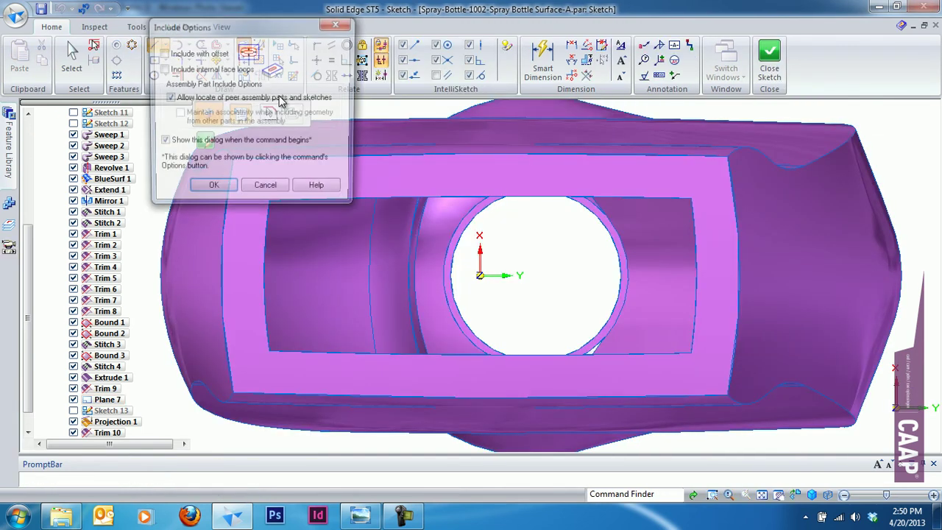
click(213, 185)
click(365, 114)
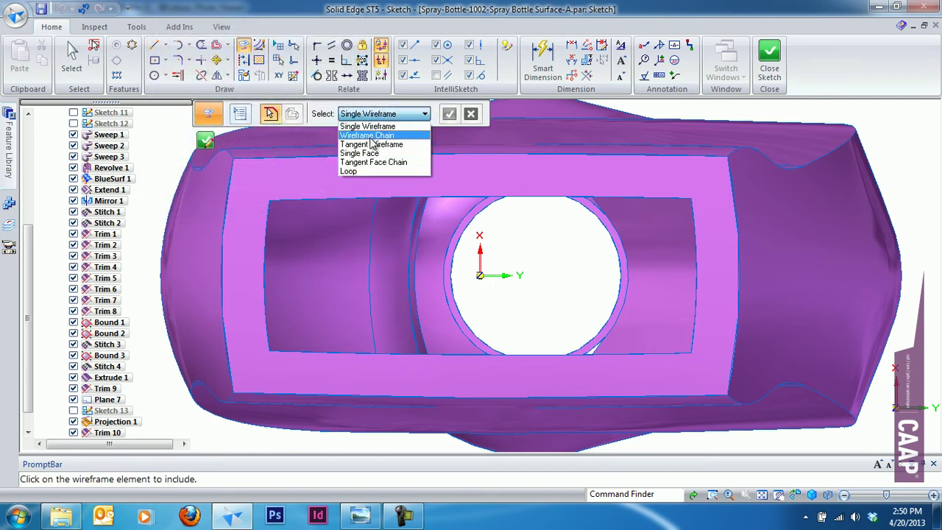
click(375, 126)
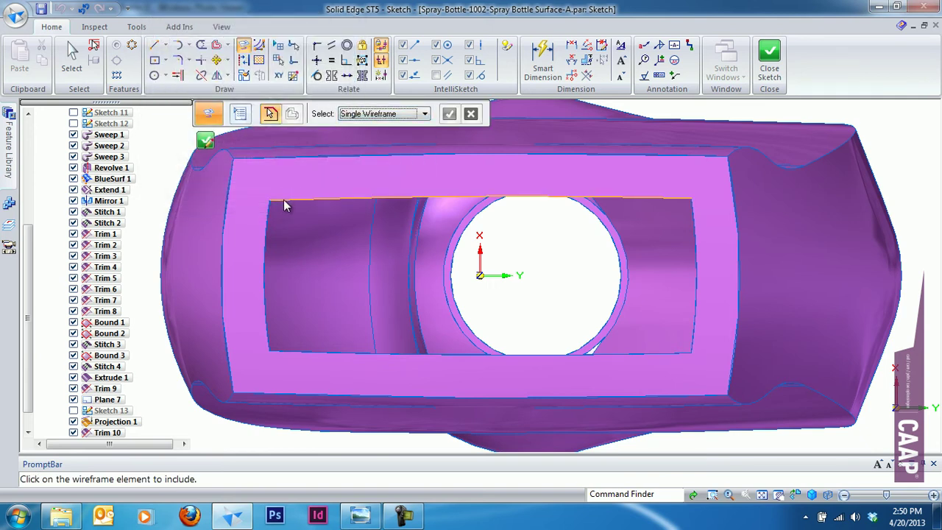
click(283, 201)
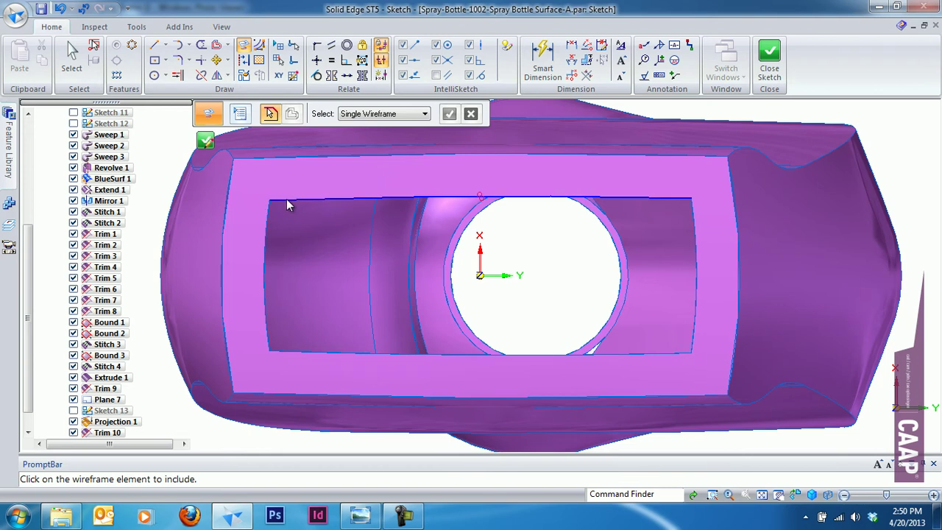
click(288, 204)
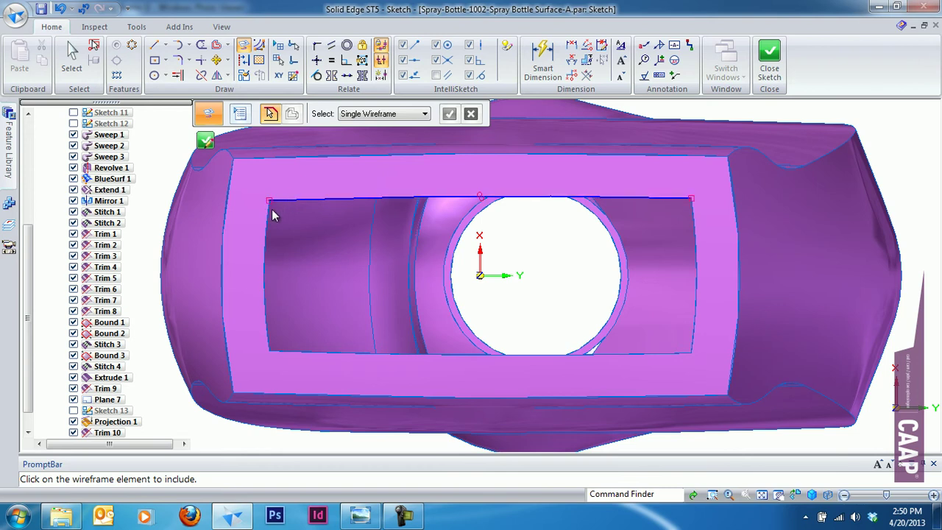
click(336, 351)
click(695, 232)
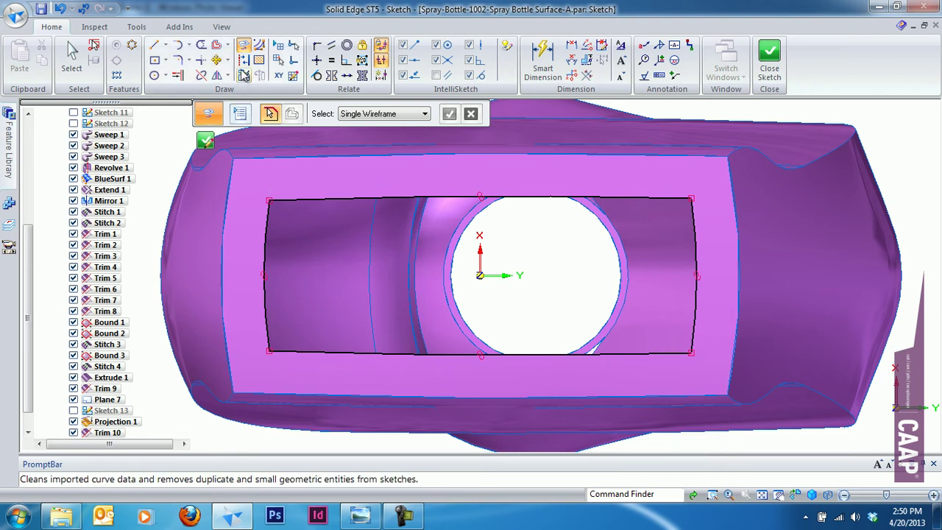
Make the included outline construction lines, offset it 2 mm inward, and close Sketch_14
click(243, 60)
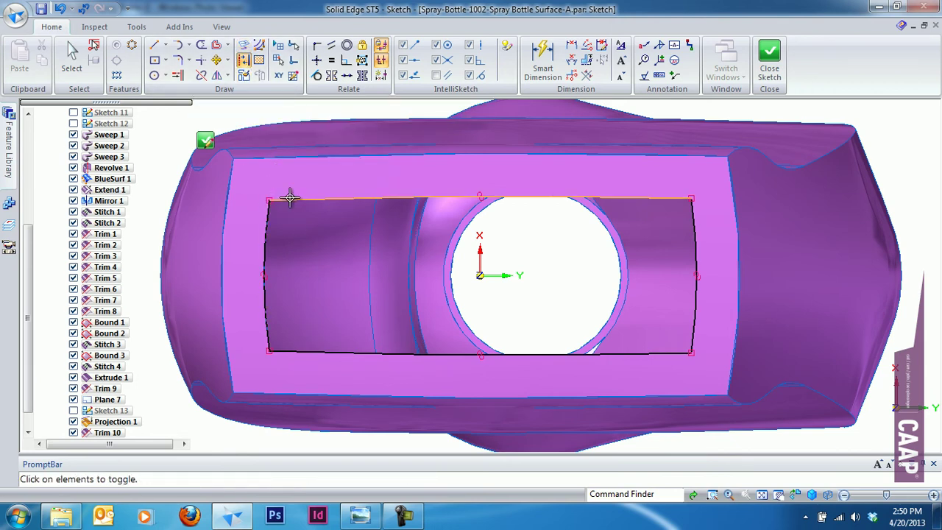
click(671, 352)
click(216, 45)
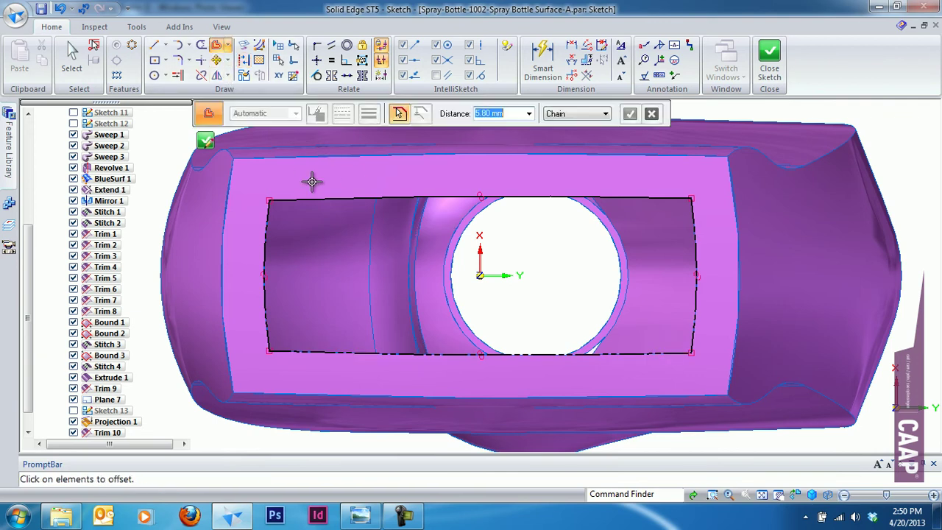
click(317, 200)
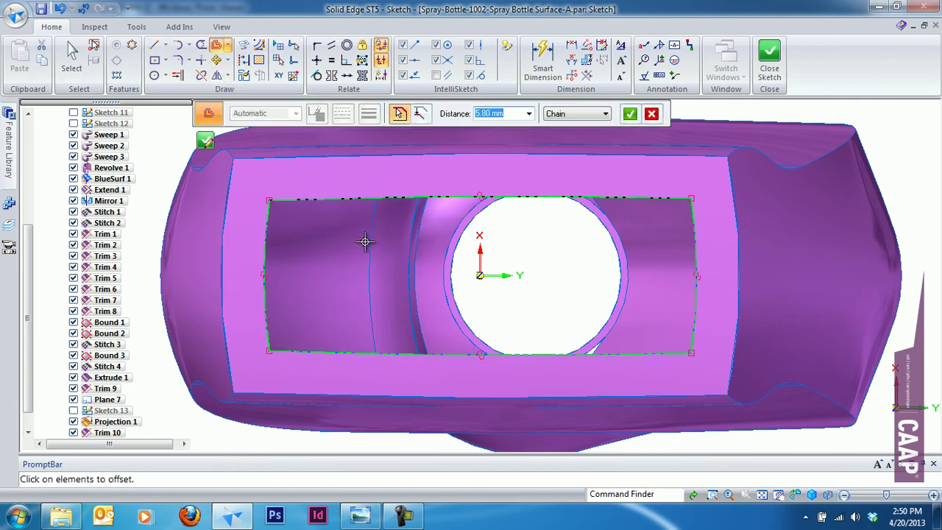
text(2)
key(Return)
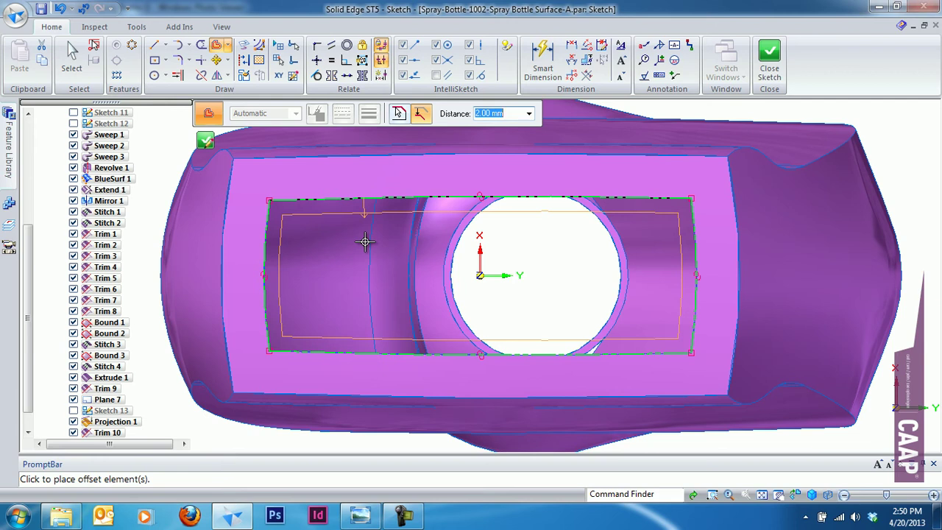
click(401, 254)
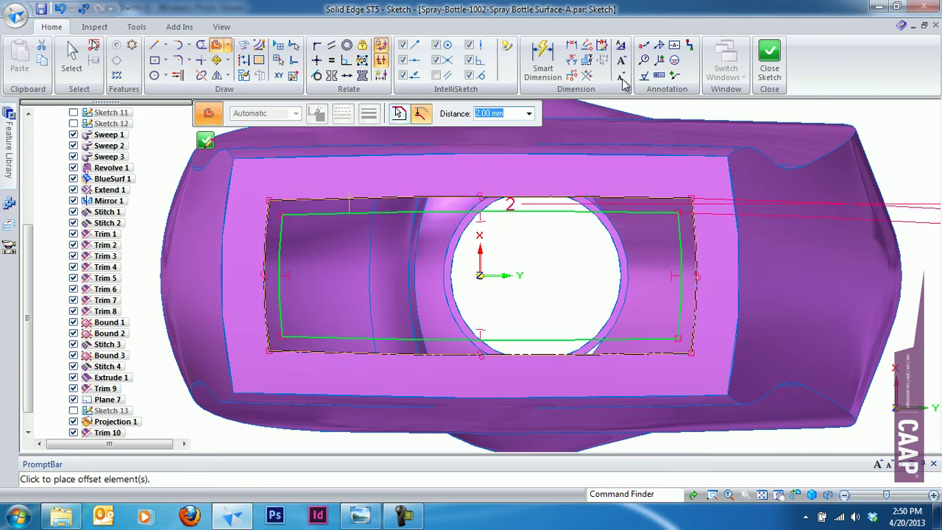
click(769, 62)
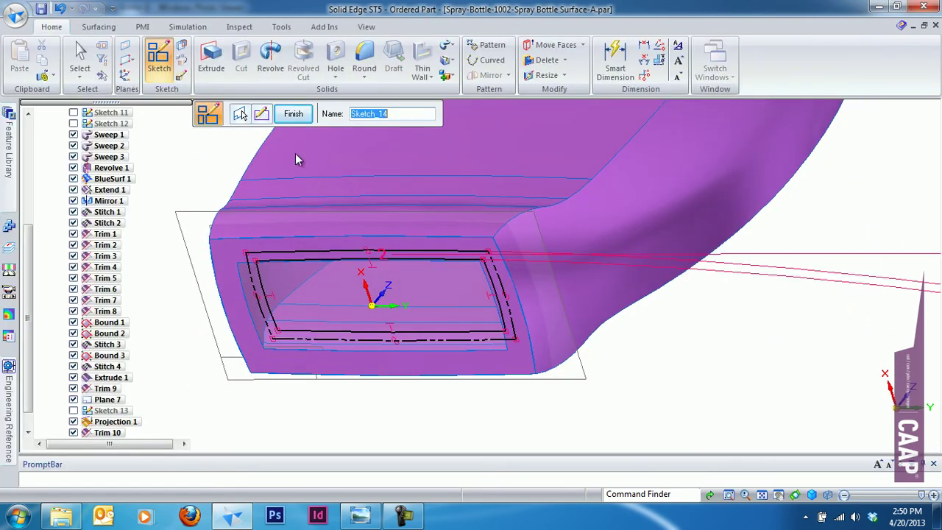
Fill Sketch 14's inner 2 mm offset rectangle with a bounded surface patch
click(293, 114)
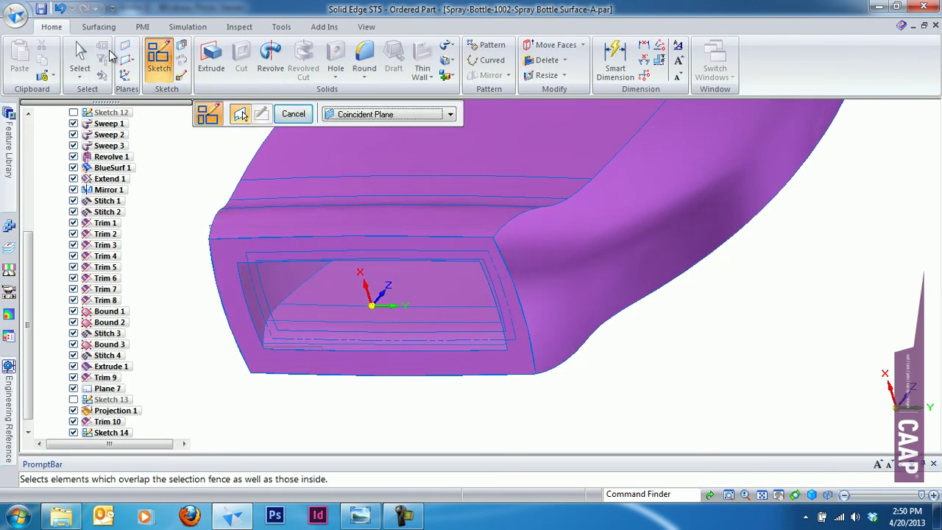
click(98, 27)
click(146, 60)
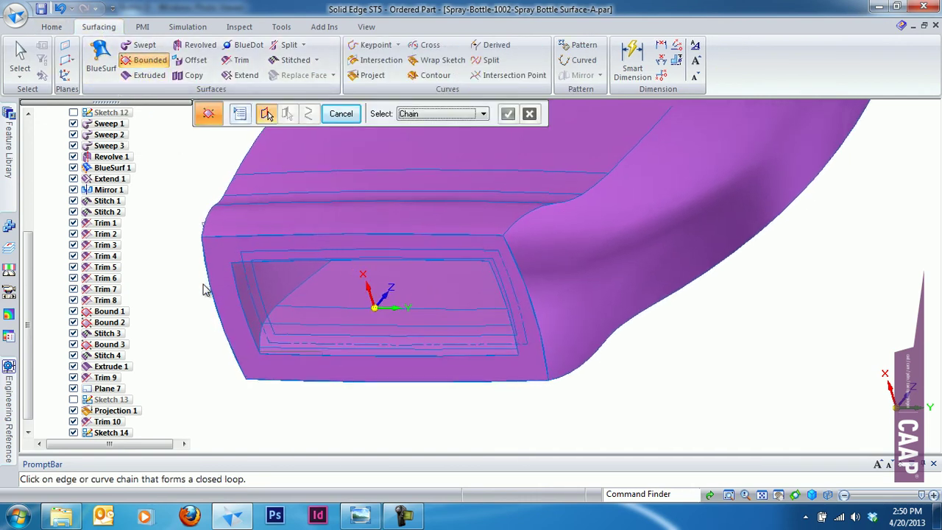
scroll(213, 287, up, 2)
scroll(233, 285, up, 3)
scroll(236, 289, up, 2)
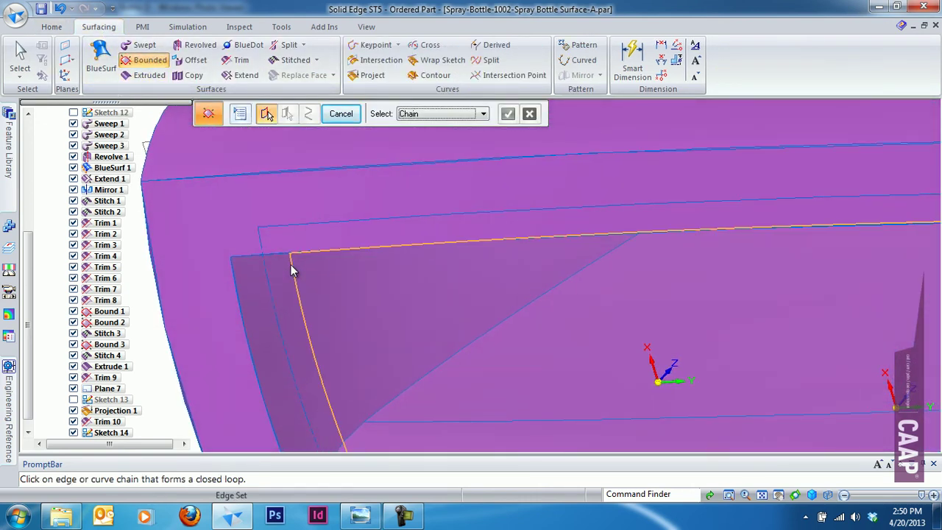
click(293, 271)
scroll(269, 317, down, 3)
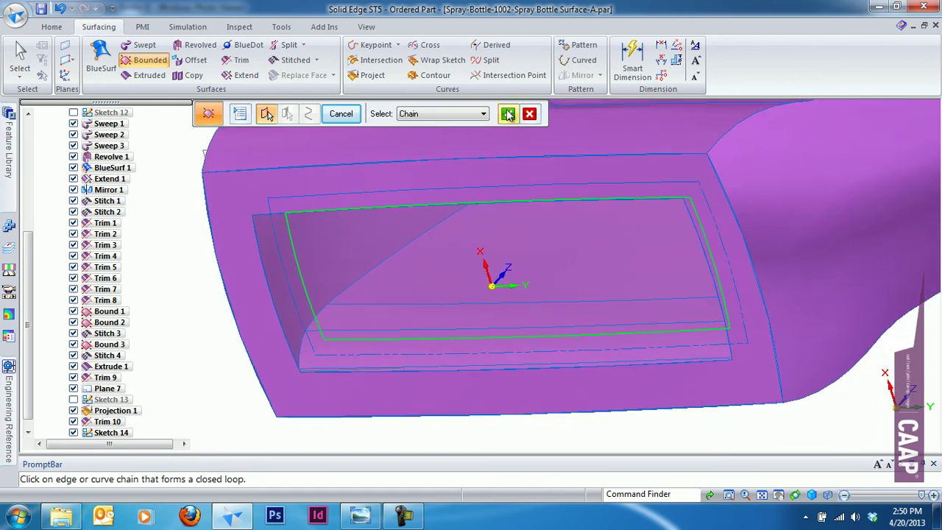
right_click(253, 318)
click(340, 113)
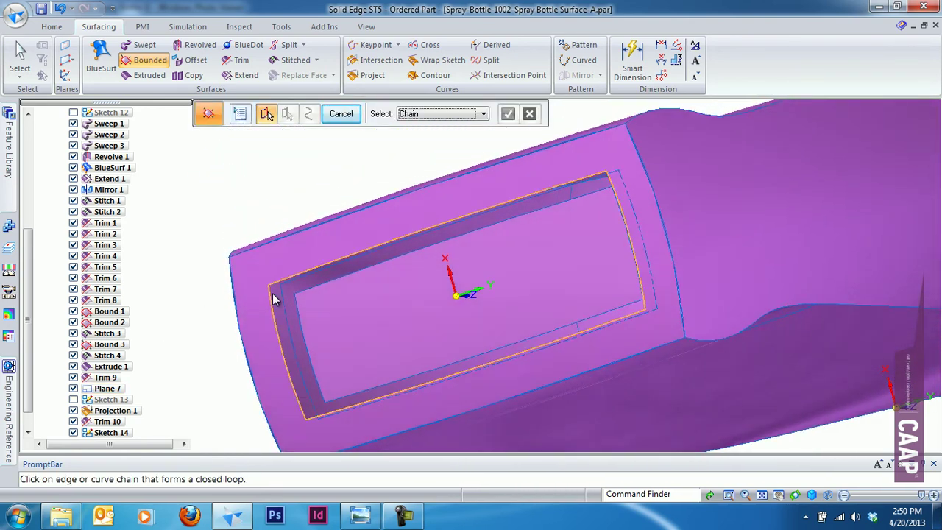
mouse_move(276, 281)
middle_down()
mouse_move(280, 303)
mouse_move(305, 326)
mouse_move(267, 300)
mouse_move(288, 330)
mouse_move(269, 322)
mouse_move(258, 193)
mouse_move(210, 154)
middle_up()
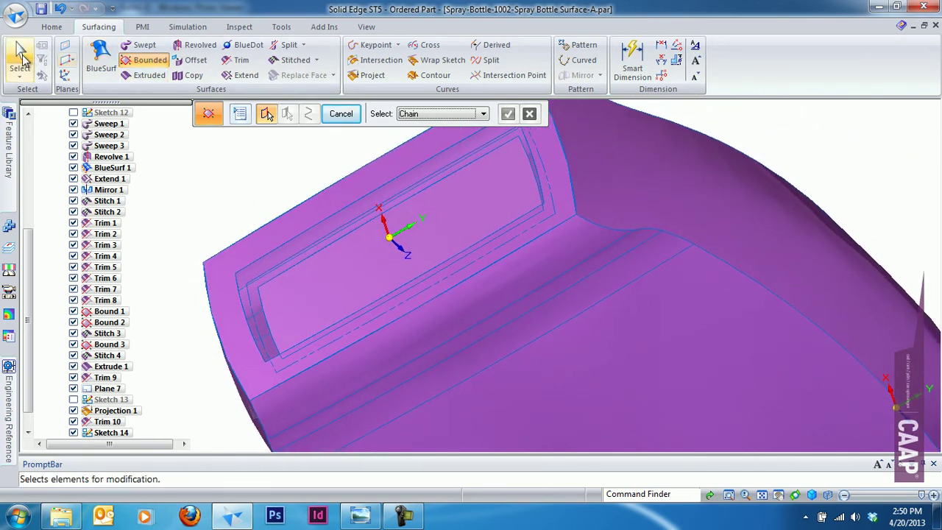
Start a BlueSurf with the recess's inner edge chain as the first section
click(103, 59)
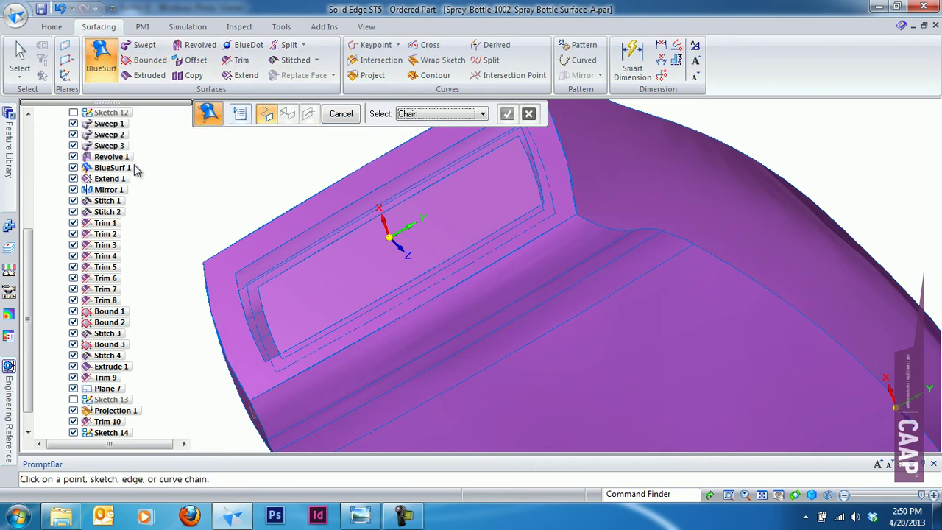
scroll(163, 182, up, 2)
scroll(155, 178, up, 3)
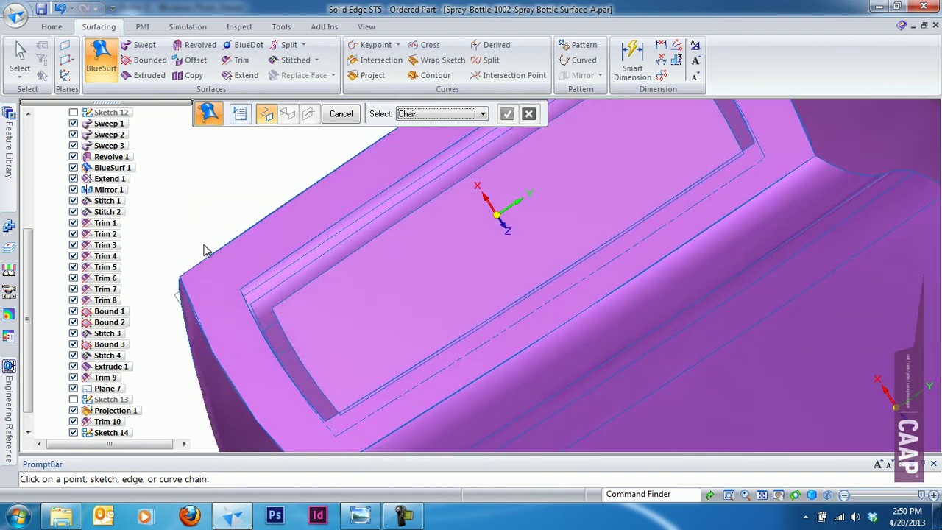
scroll(204, 248, up, 3)
scroll(252, 320, up, 2)
click(257, 339)
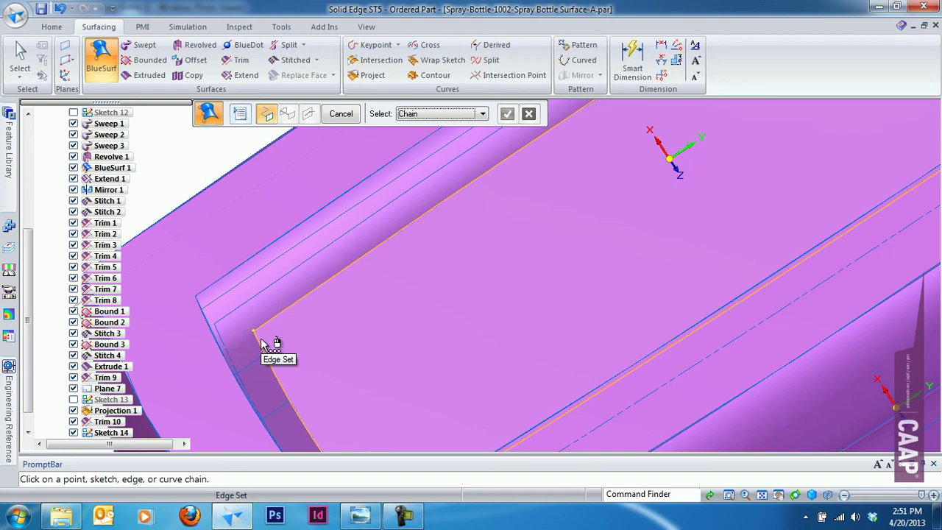
scroll(259, 338, down, 1)
scroll(246, 346, down, 2)
scroll(321, 340, down, 2)
scroll(323, 342, down, 1)
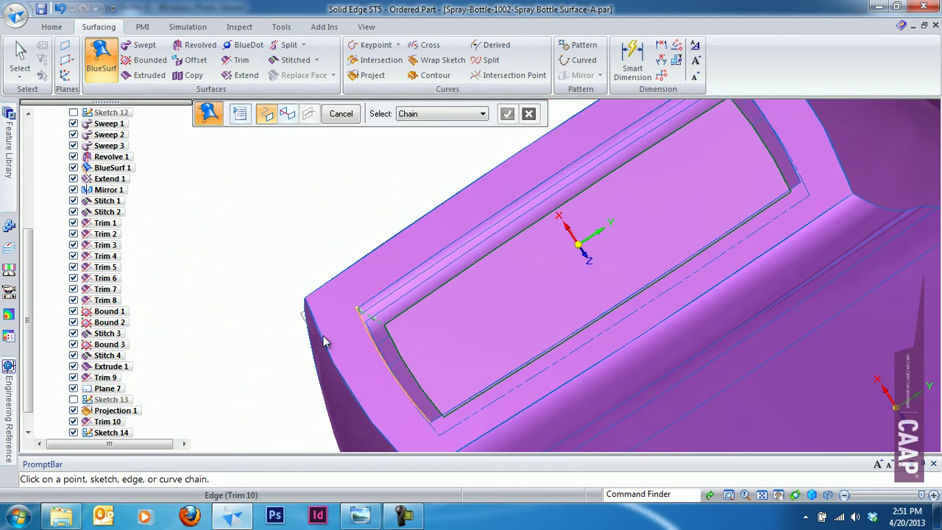
scroll(323, 342, up, 1)
scroll(311, 331, up, 1)
scroll(290, 345, up, 2)
scroll(233, 388, up, 1)
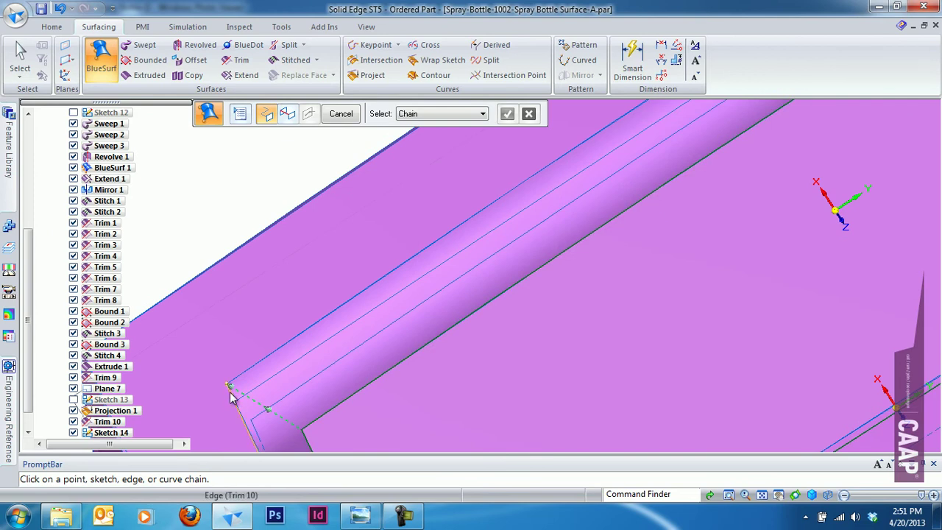
Add the outer rim edge chain as the second section and accept both sections
mouse_move(231, 390)
middle_down()
mouse_move(326, 326)
mouse_move(296, 263)
mouse_move(235, 220)
middle_up()
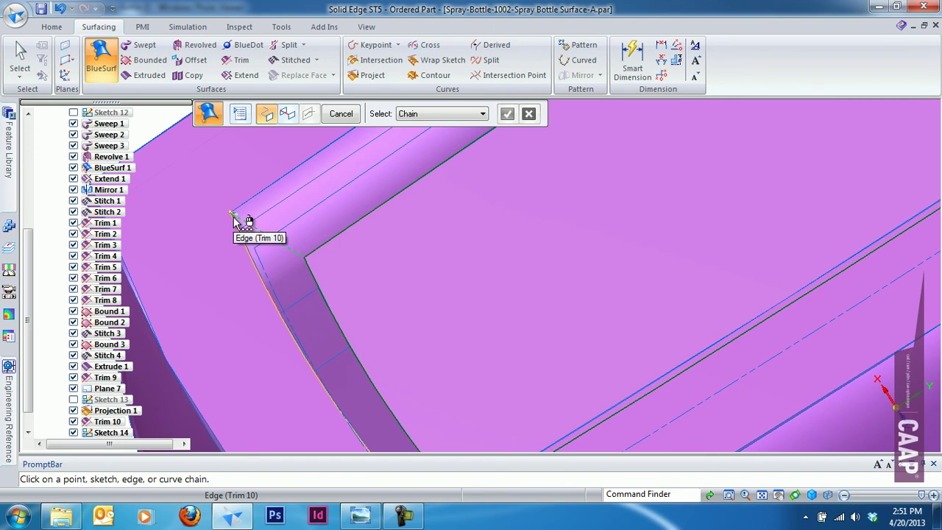
click(234, 221)
mouse_move(231, 220)
middle_down()
mouse_move(279, 223)
mouse_move(314, 292)
mouse_move(296, 237)
middle_up()
mouse_move(389, 374)
middle_down()
mouse_move(385, 437)
mouse_move(376, 387)
mouse_move(679, 200)
mouse_move(593, 169)
middle_up()
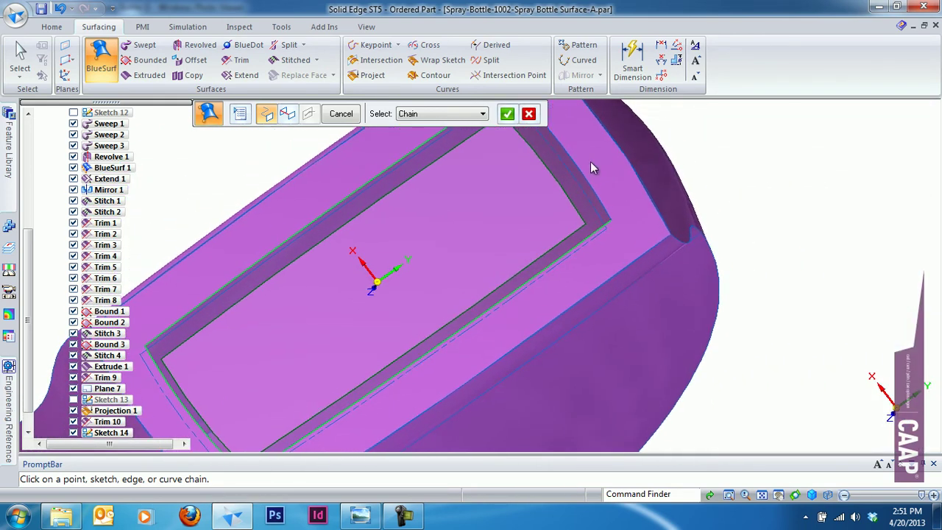
click(576, 171)
right_click(567, 151)
mouse_move(515, 130)
middle_down()
mouse_move(292, 314)
mouse_move(231, 295)
mouse_move(248, 248)
mouse_move(250, 129)
middle_up()
click(240, 116)
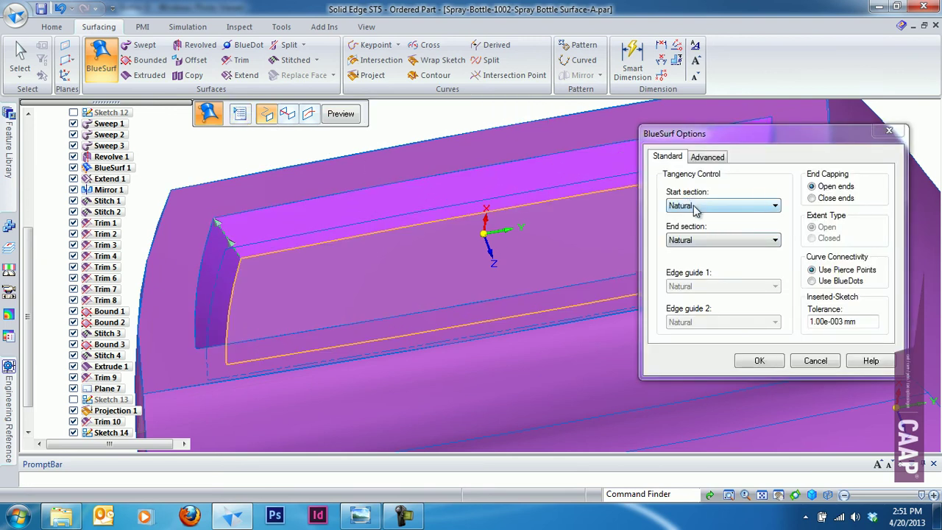
Keep Natural start and end conditions and finish BlueSurf 2
click(701, 240)
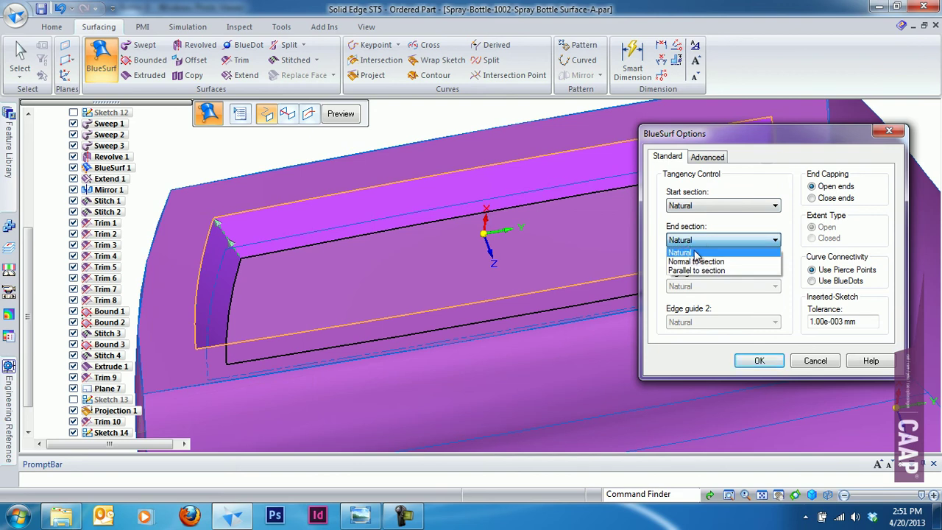
click(706, 241)
click(708, 208)
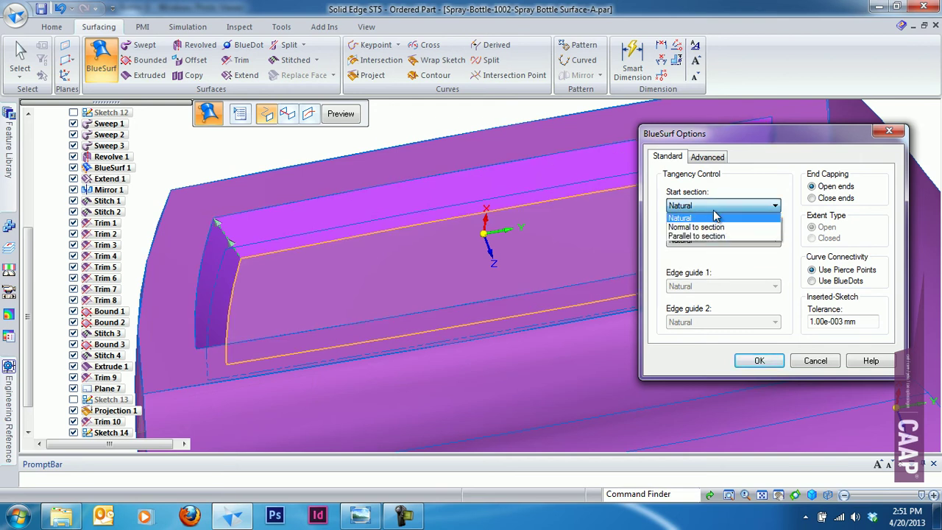
click(715, 209)
click(696, 217)
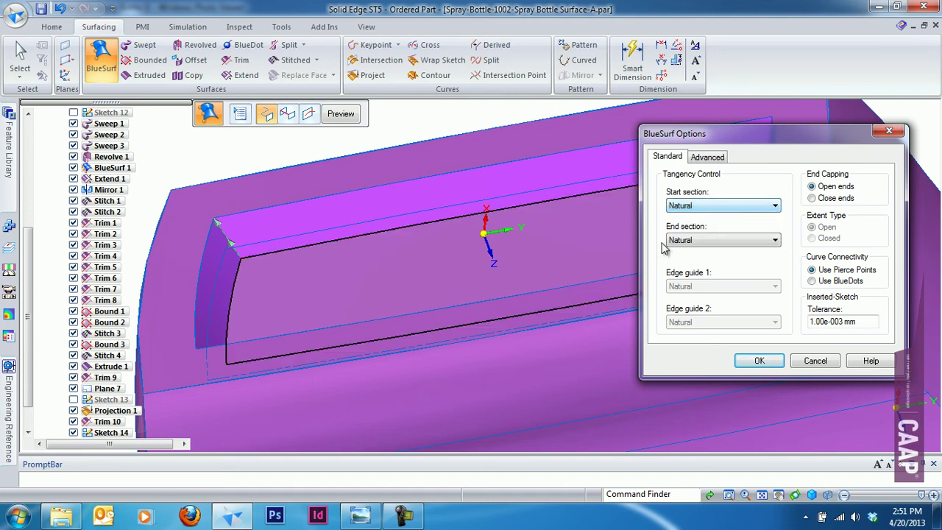
click(714, 209)
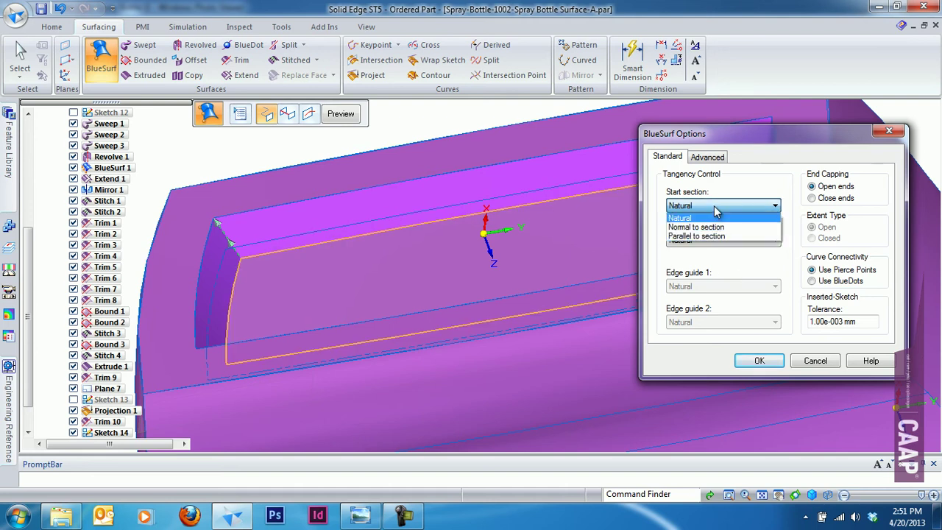
click(715, 217)
click(815, 361)
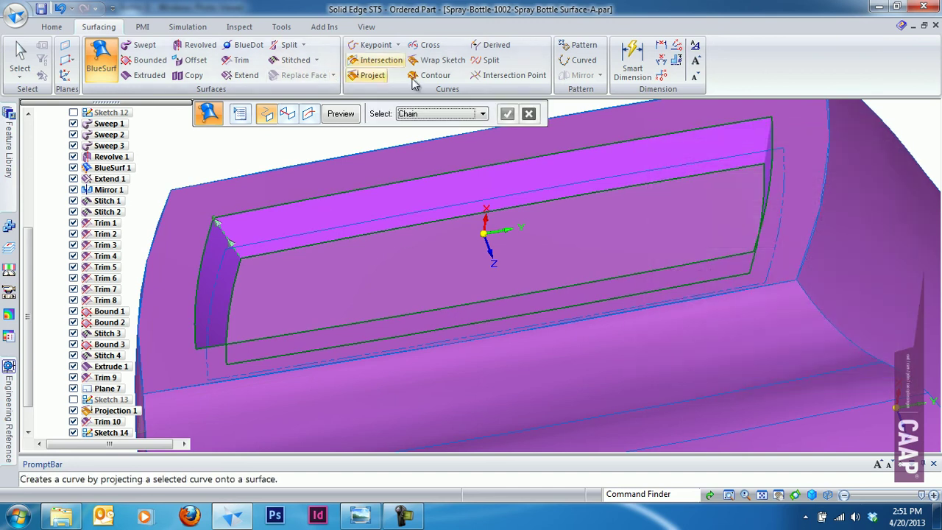
click(340, 114)
click(335, 118)
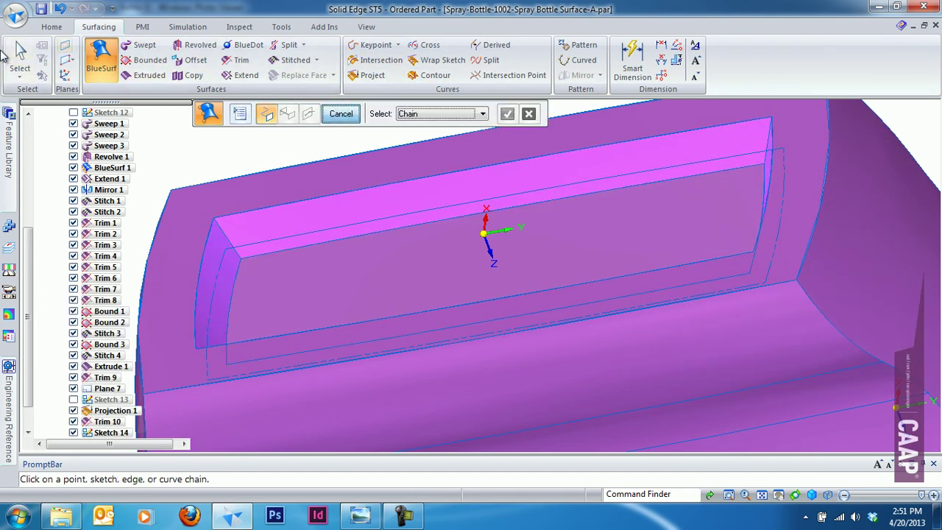
key(Escape)
Review BlueSurf 2's options without changes, then delete BlueSurf 2
click(329, 271)
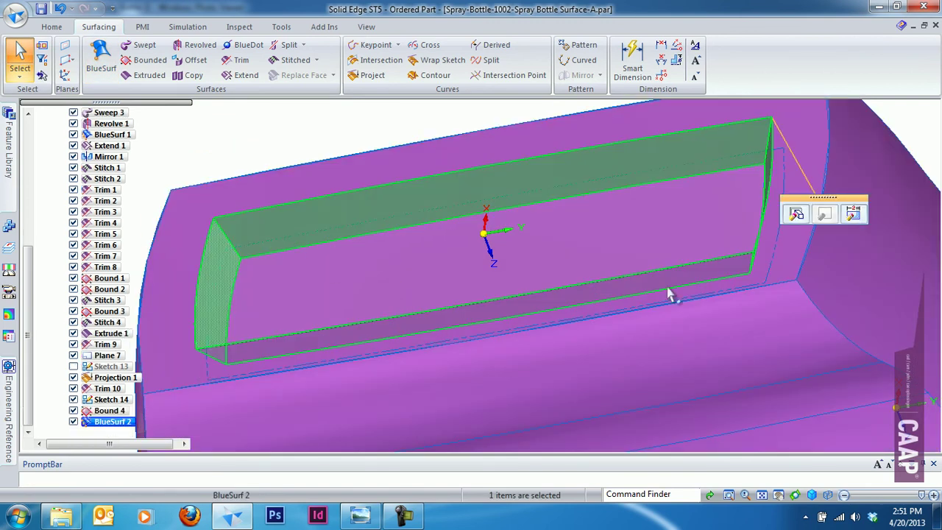
click(796, 215)
click(208, 113)
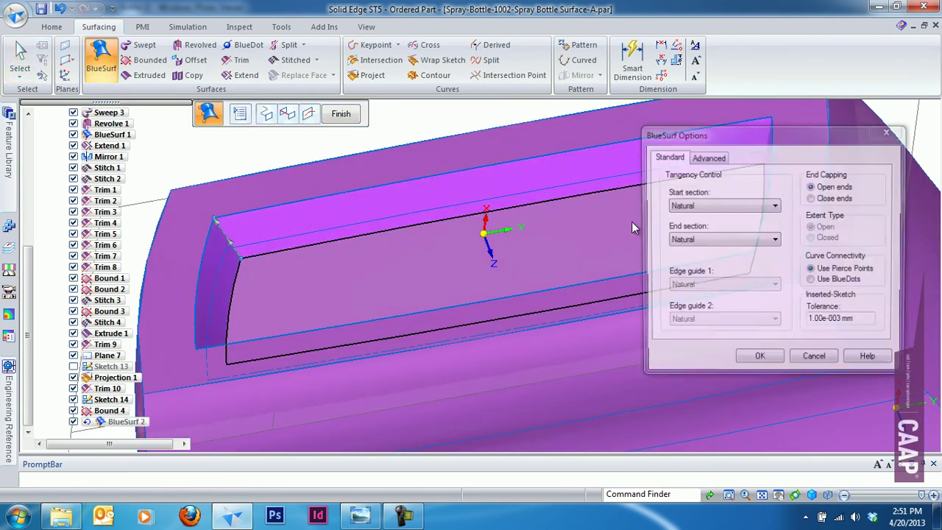
click(735, 206)
click(691, 211)
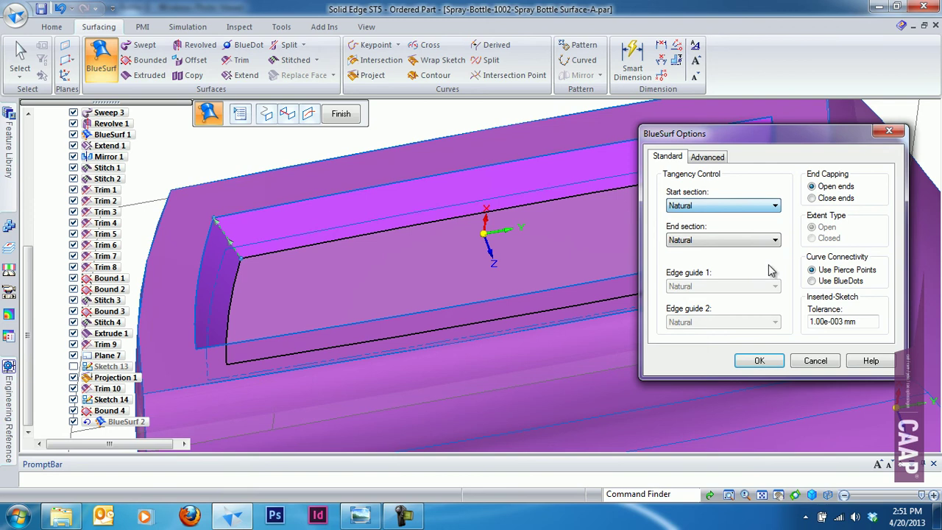
click(815, 361)
key(Escape)
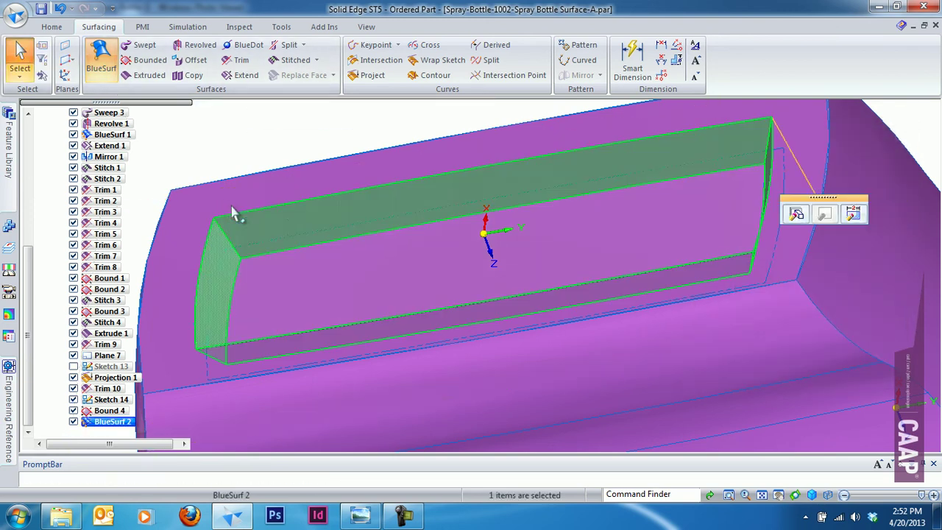
key(Delete)
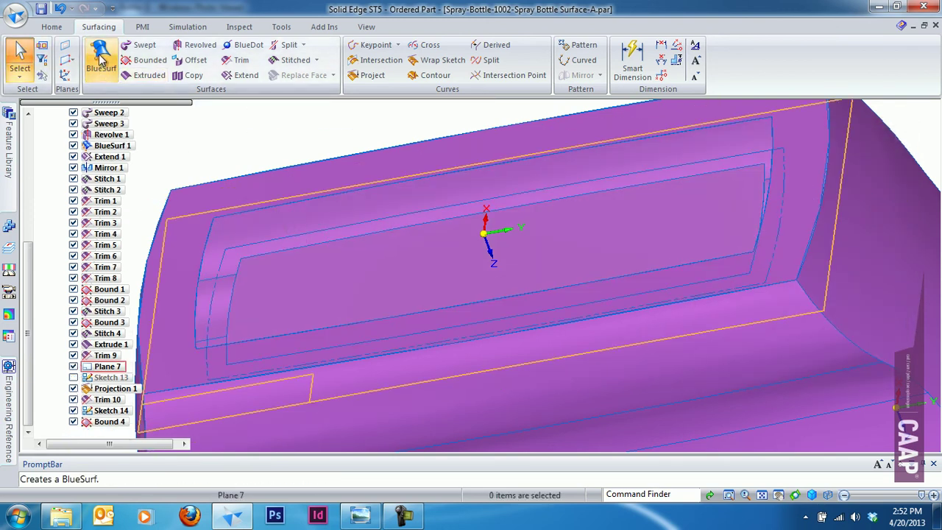
Attempt a BlueSurf across the recess edges, then abandon the mis-selected attempt
click(101, 59)
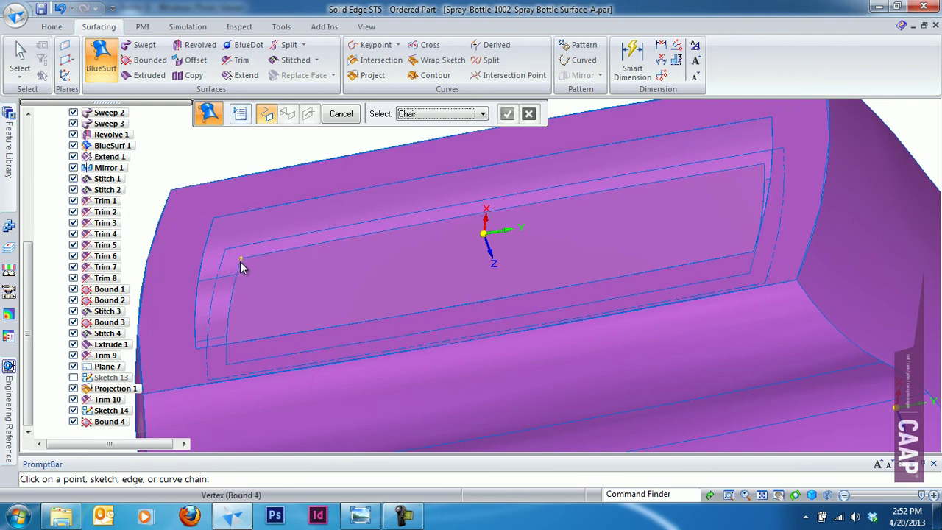
click(241, 265)
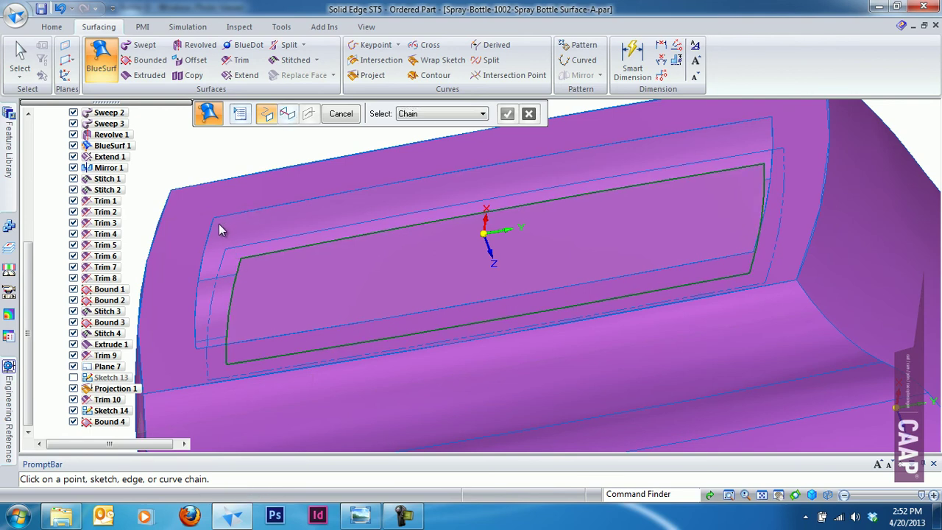
click(213, 224)
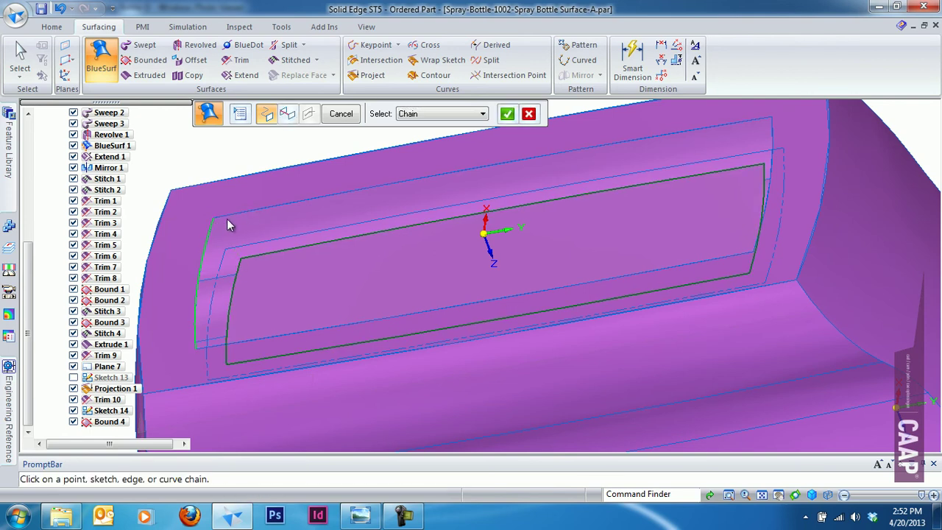
click(247, 341)
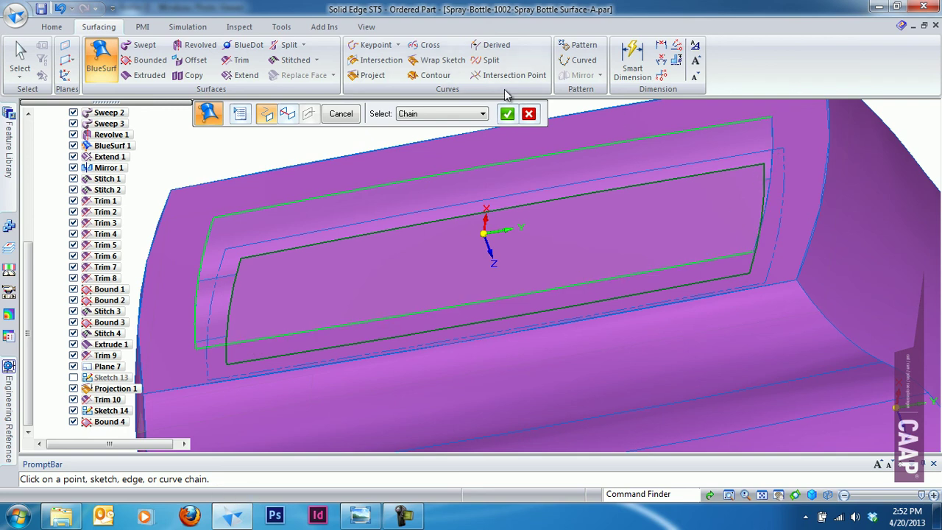
click(533, 116)
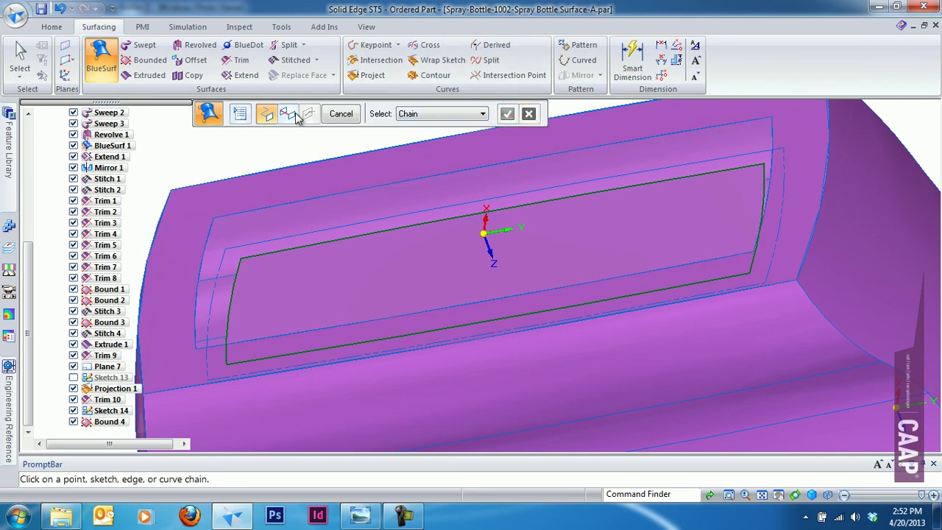
click(340, 114)
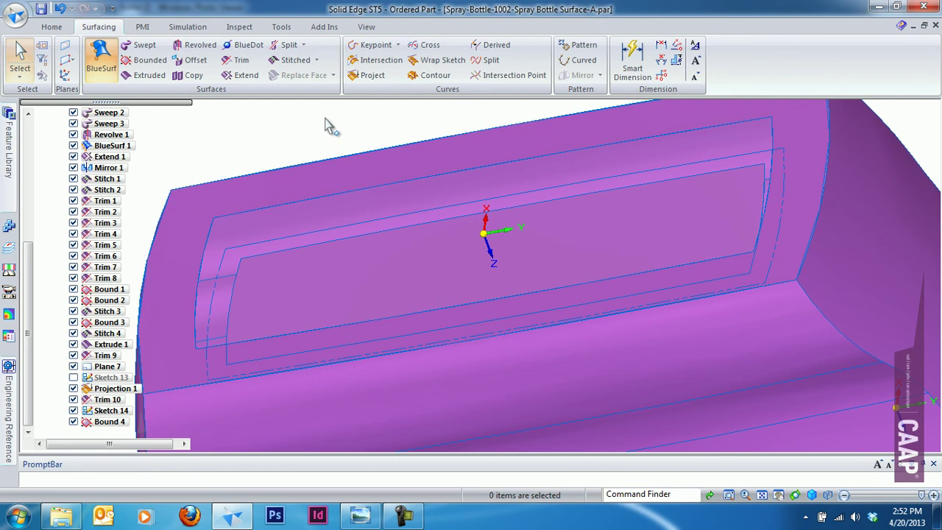
Restart BlueSurf using the inner face boundary and the outer top edge as sections
click(101, 59)
click(433, 115)
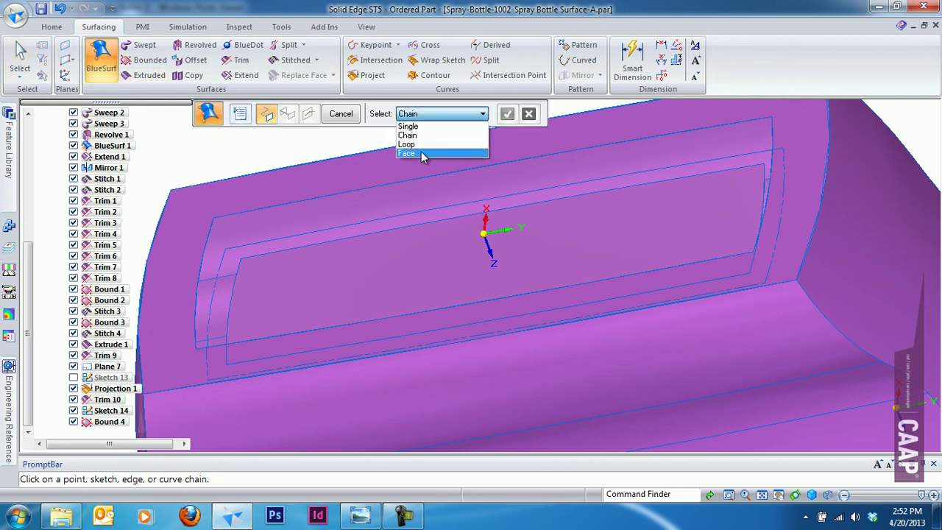
click(414, 150)
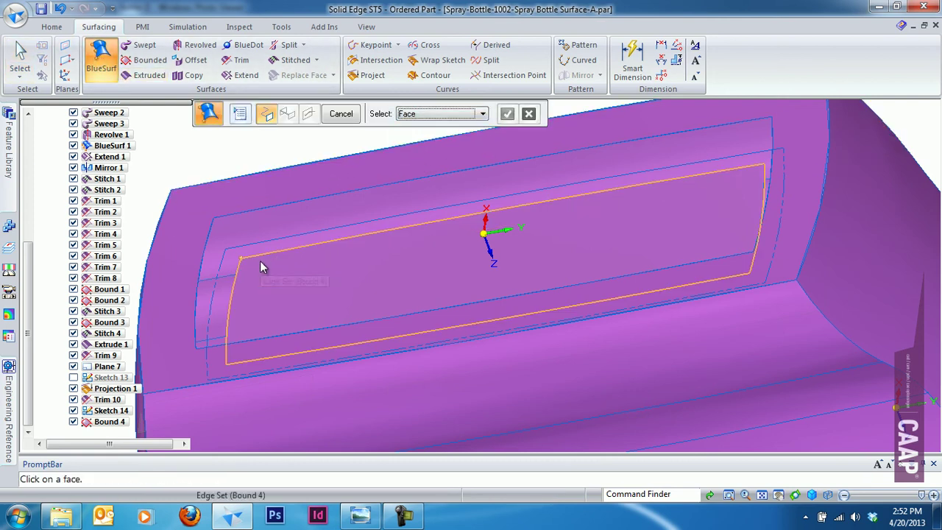
click(260, 262)
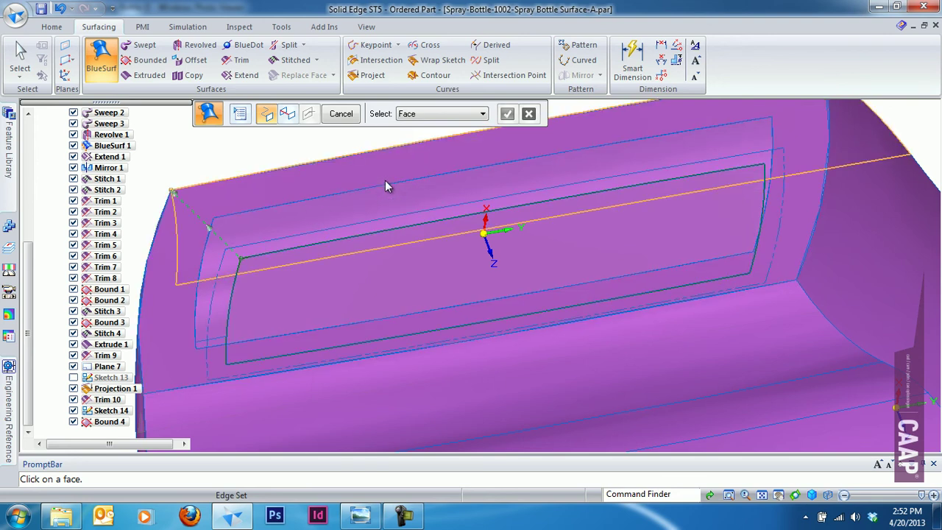
click(427, 116)
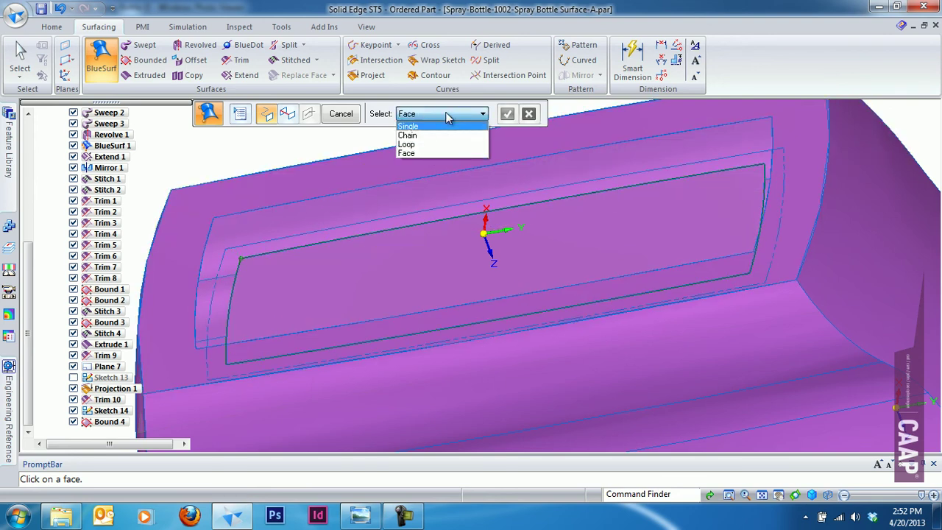
click(449, 115)
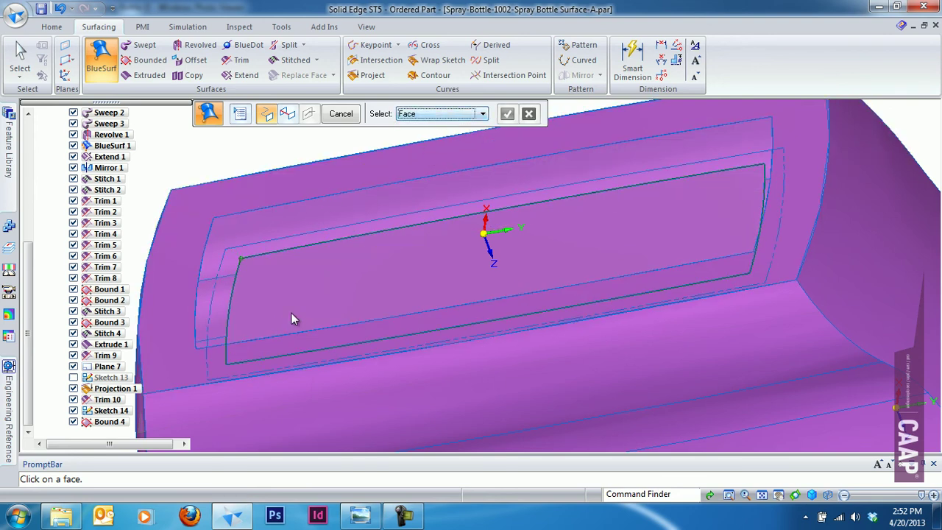
click(414, 116)
click(425, 126)
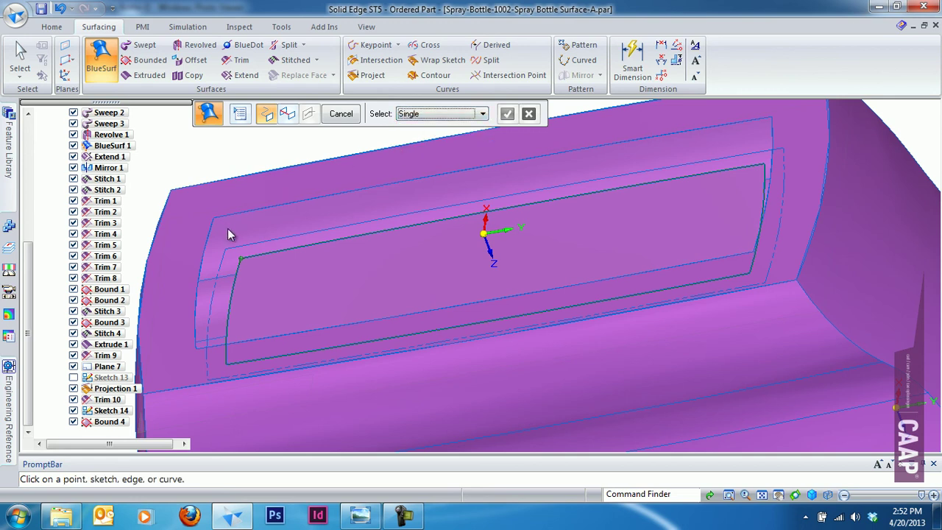
click(248, 212)
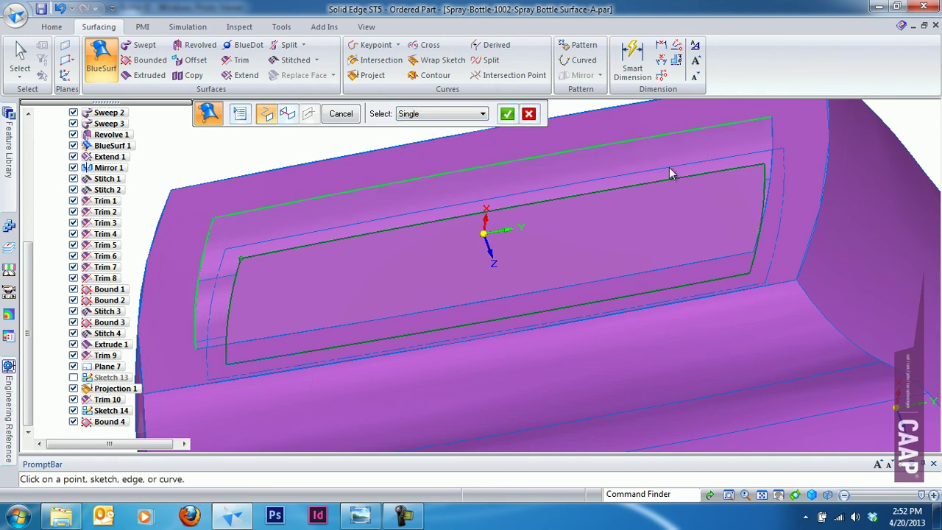
right_click(721, 258)
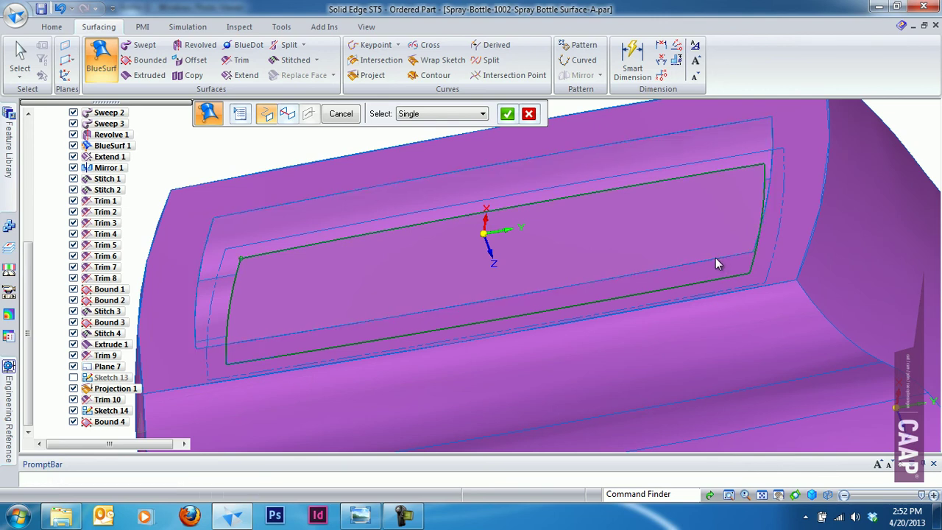
Set the BlueSurf start section to Tangent continuous in its options
click(241, 114)
click(718, 205)
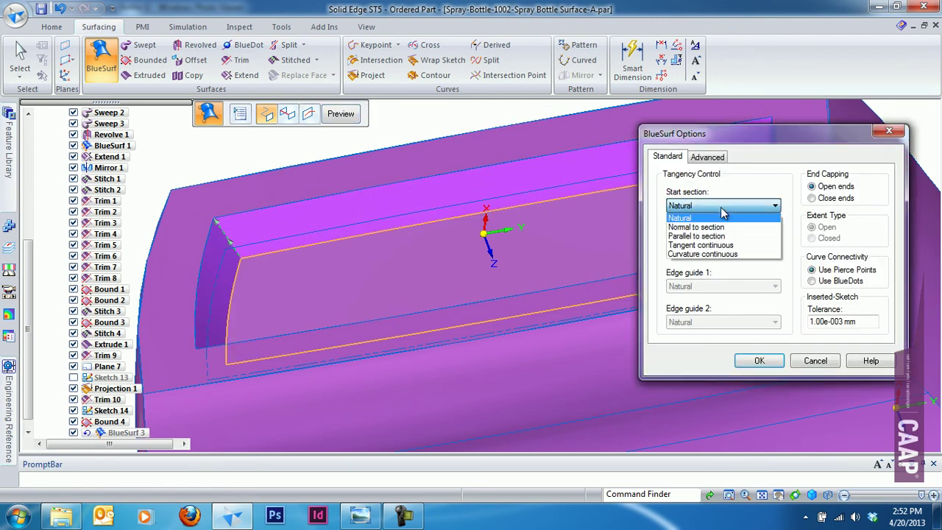
click(712, 250)
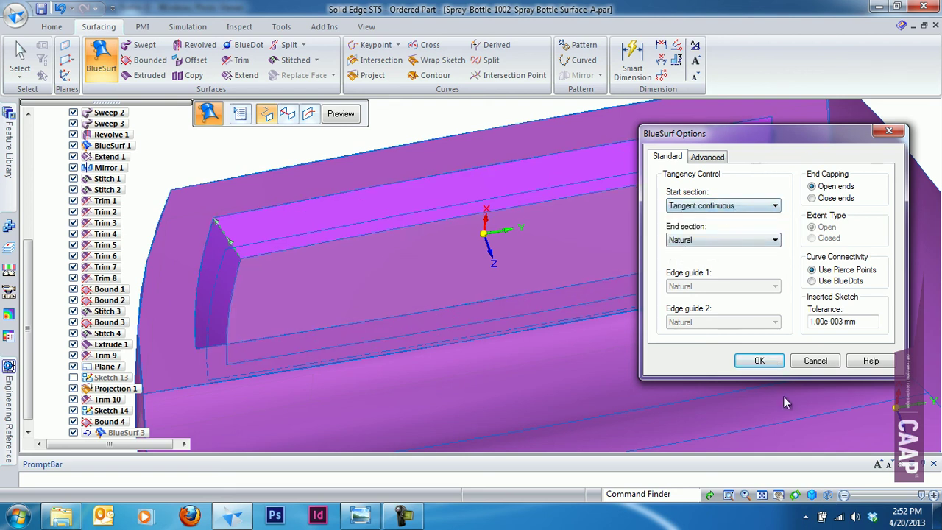
click(770, 363)
Finish BlueSurf 3 across the recessed bottom opening
scroll(510, 221, up, 2)
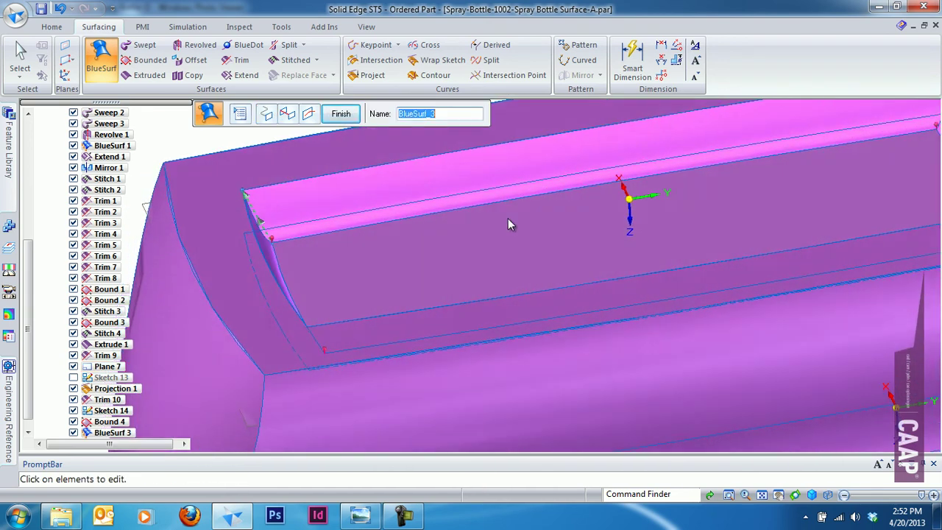
scroll(420, 234, up, 2)
mouse_move(422, 239)
middle_down()
mouse_move(393, 250)
mouse_move(346, 217)
mouse_move(332, 277)
mouse_move(305, 273)
mouse_move(296, 294)
mouse_move(265, 277)
middle_up()
click(340, 114)
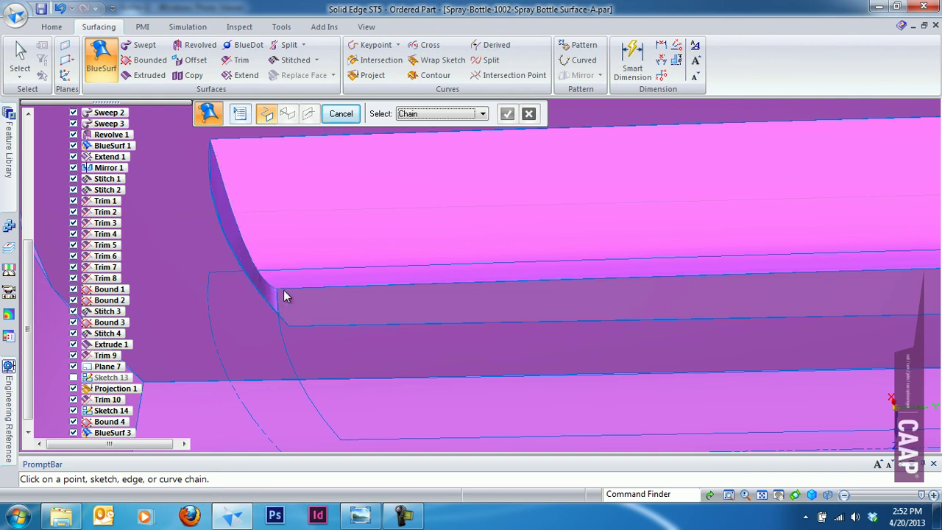
mouse_move(392, 298)
middle_down()
mouse_move(267, 267)
mouse_move(272, 240)
mouse_move(375, 294)
mouse_move(389, 270)
mouse_move(345, 225)
mouse_move(302, 202)
middle_up()
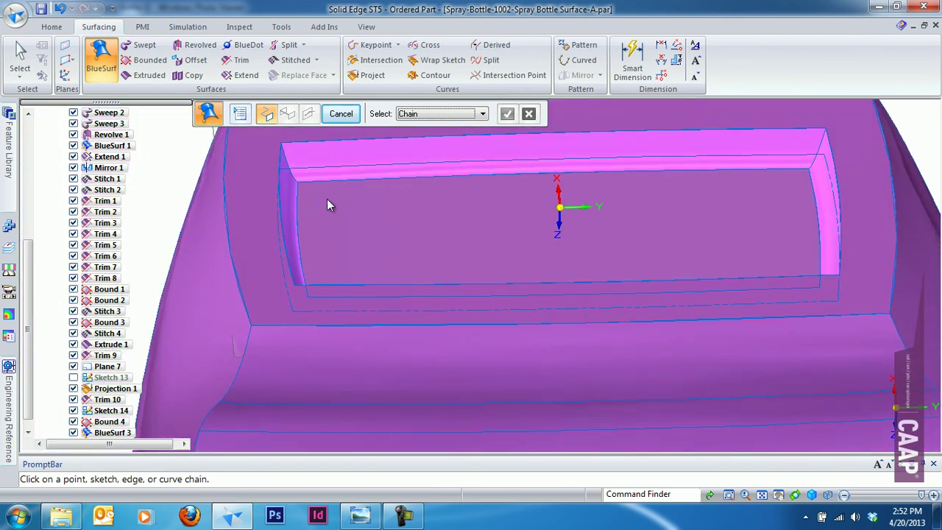
key(Escape)
Inspect the closed recessed bottom, then fit the whole bottle into view
middle_drag(373, 237, 272, 246)
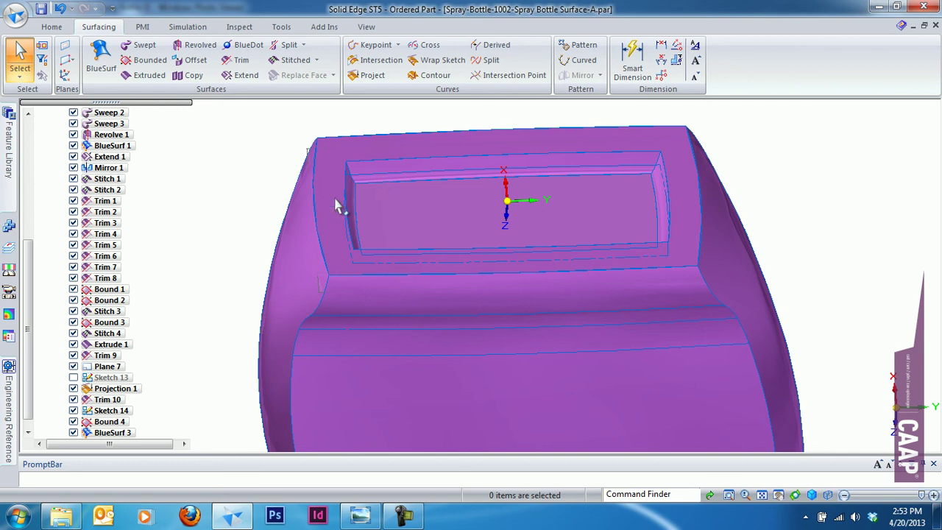
mouse_move(337, 206)
middle_down()
mouse_move(399, 203)
mouse_move(405, 172)
mouse_move(407, 184)
mouse_move(416, 177)
middle_up()
scroll(37, 291, down, 1)
middle_drag(333, 365, 376, 350)
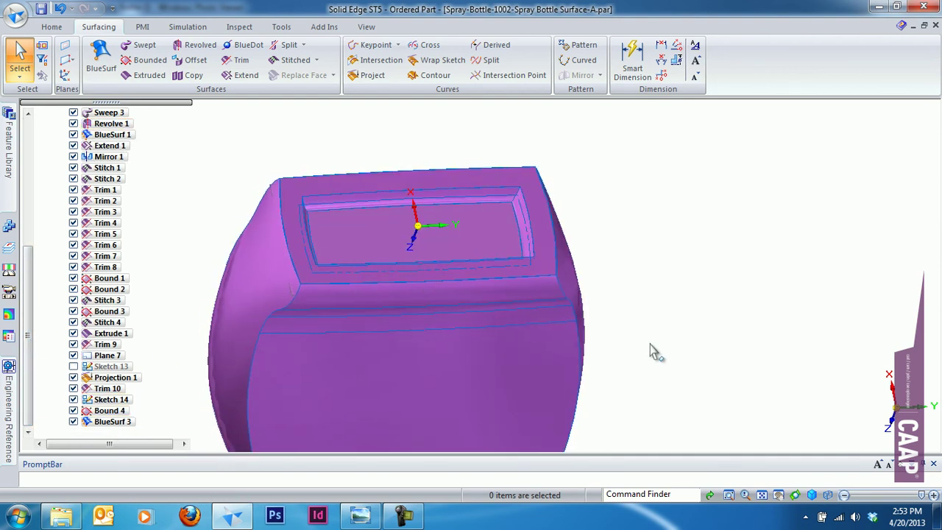
key(ctrl+r)
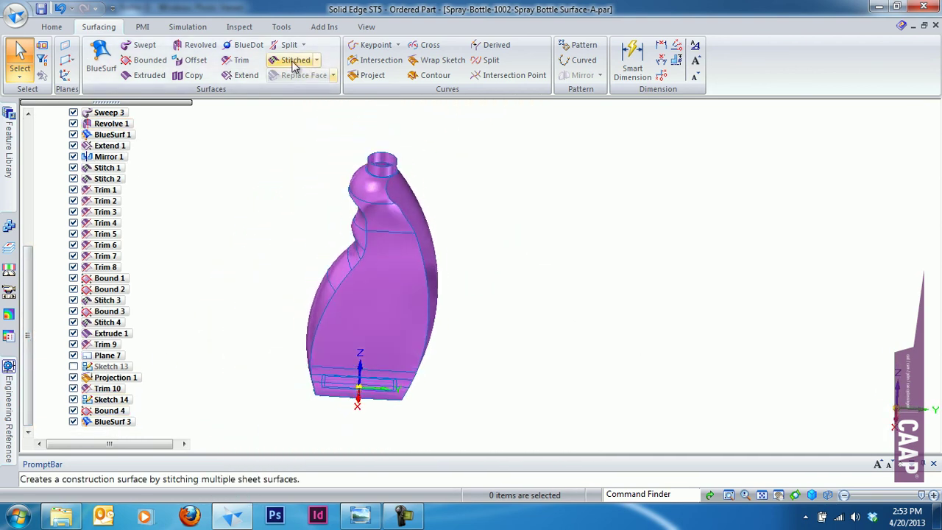
Stitch all of the bottle's surfaces, including BlueSurf 3, into one body as Stitch 5
click(294, 65)
click(342, 86)
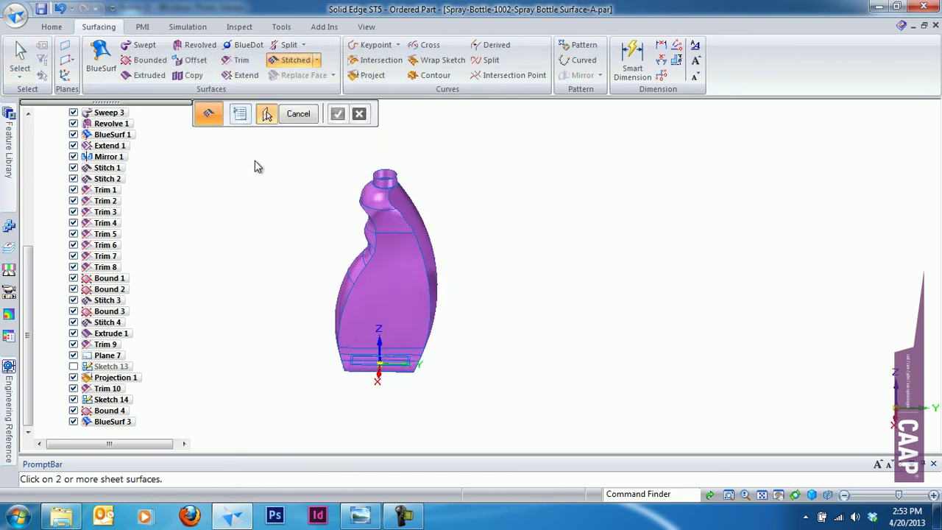
drag(415, 255, 596, 454)
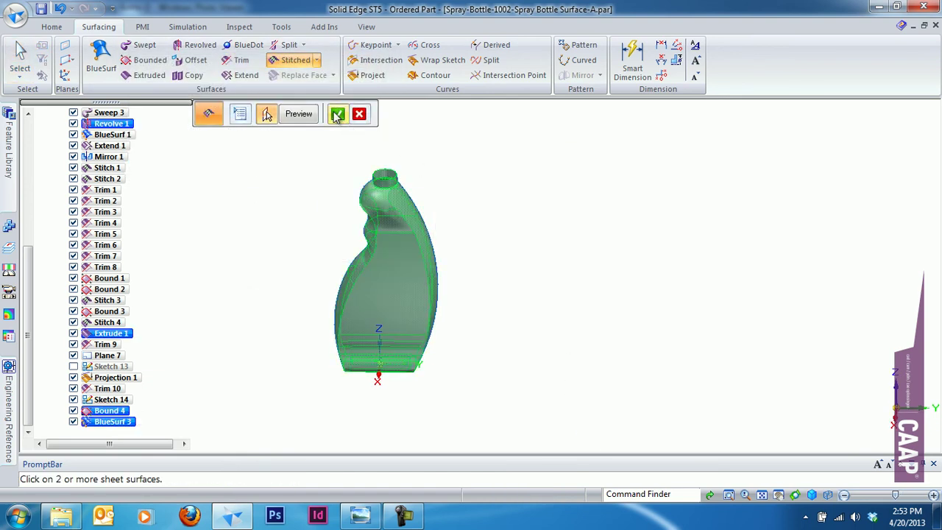
click(336, 114)
click(297, 114)
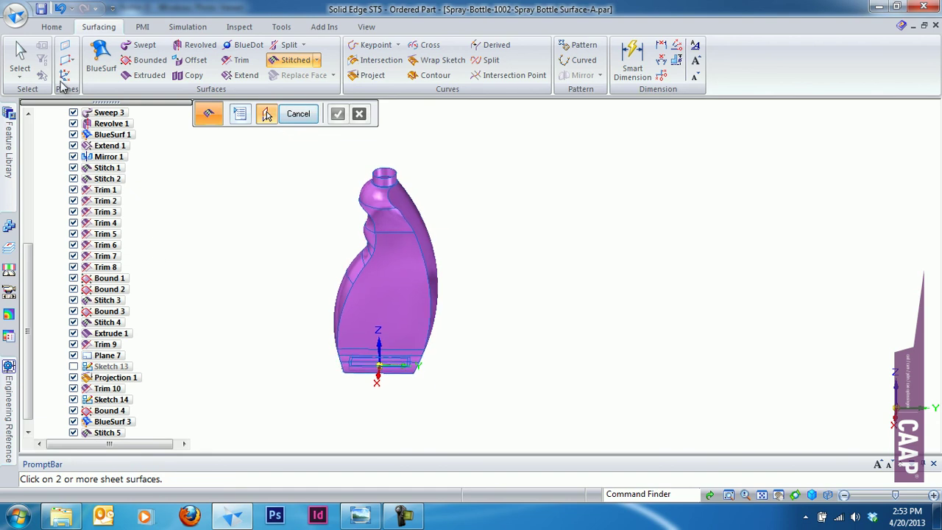
click(19, 55)
Inspect the stitched bottle body, including its underside, in right-side and isometric views
click(395, 277)
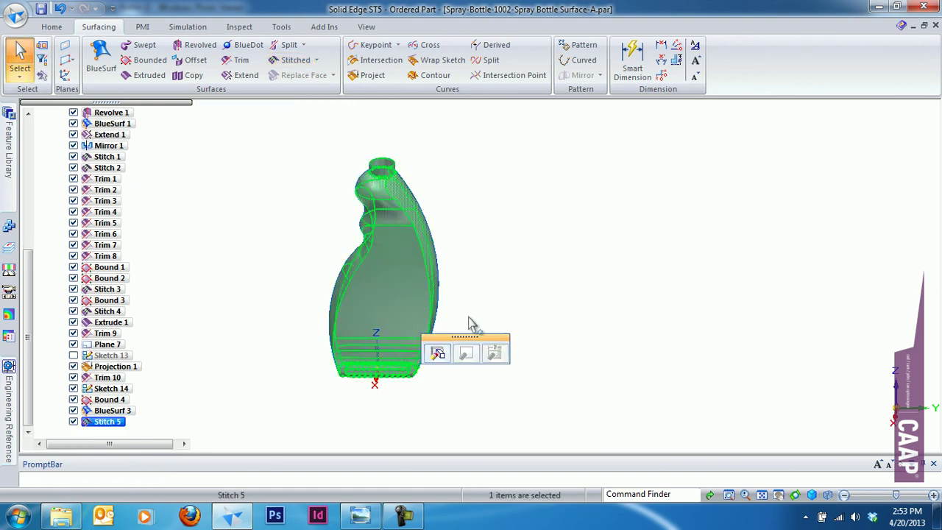
mouse_move(471, 324)
middle_down()
mouse_move(368, 326)
mouse_move(415, 372)
middle_up()
click(334, 414)
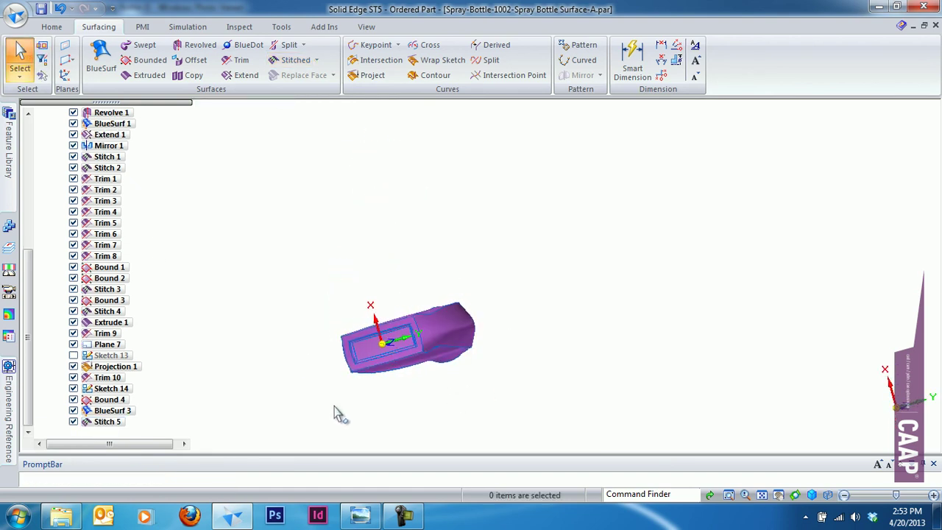
scroll(331, 411, up, 2)
scroll(294, 397, up, 2)
scroll(250, 390, up, 2)
scroll(176, 391, up, 2)
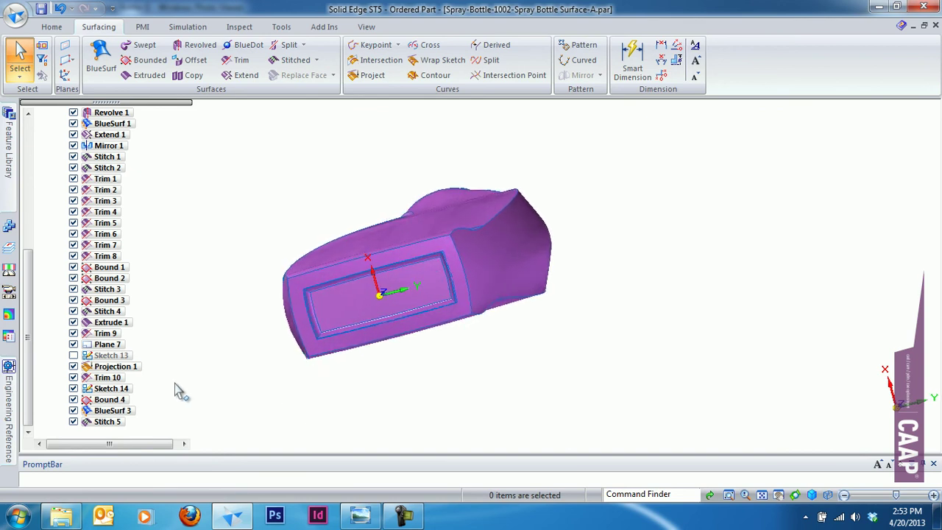
key(ctrl+r)
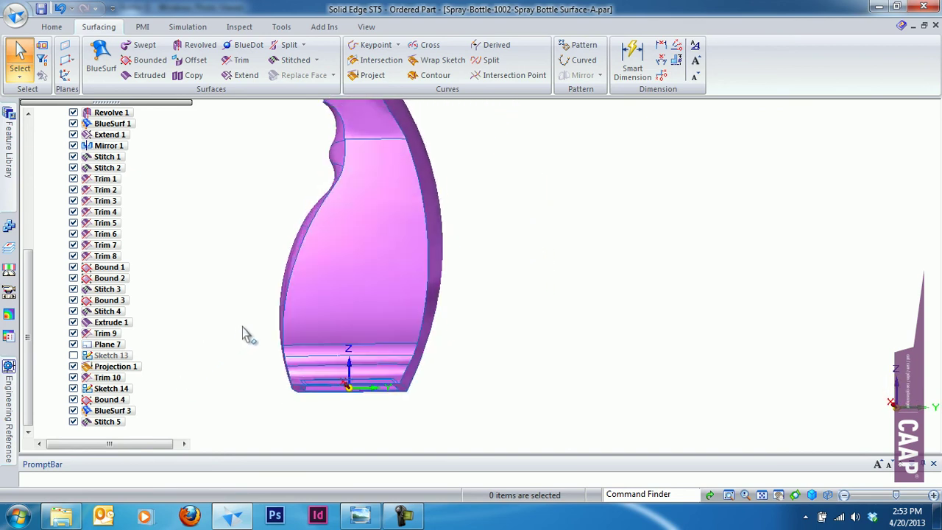
key(ctrl+i)
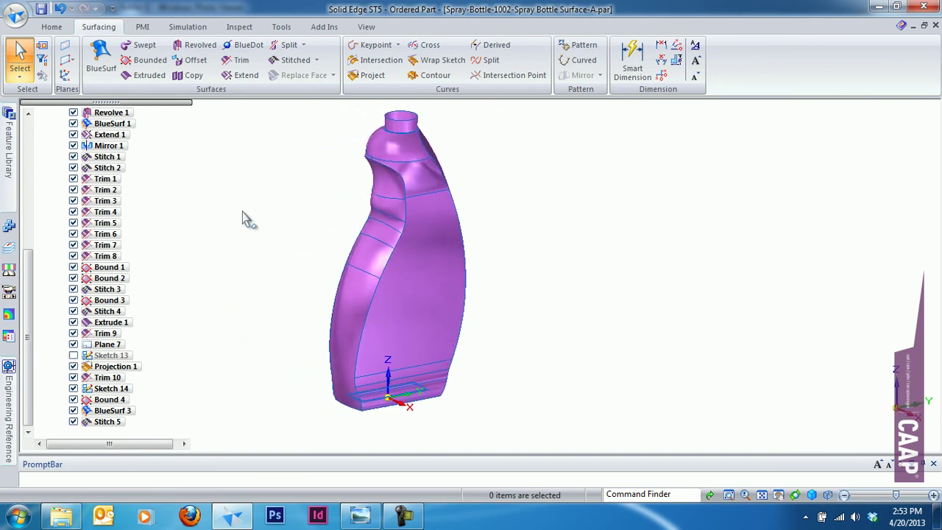
Hide all sketches and reference planes, including Plane 7, leaving only the isometric bottle shell
right_click(238, 198)
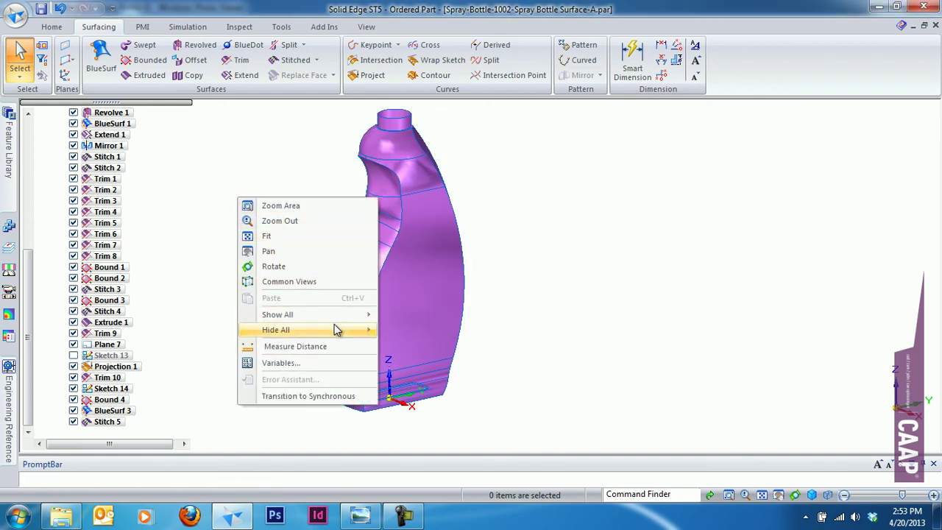
click(433, 361)
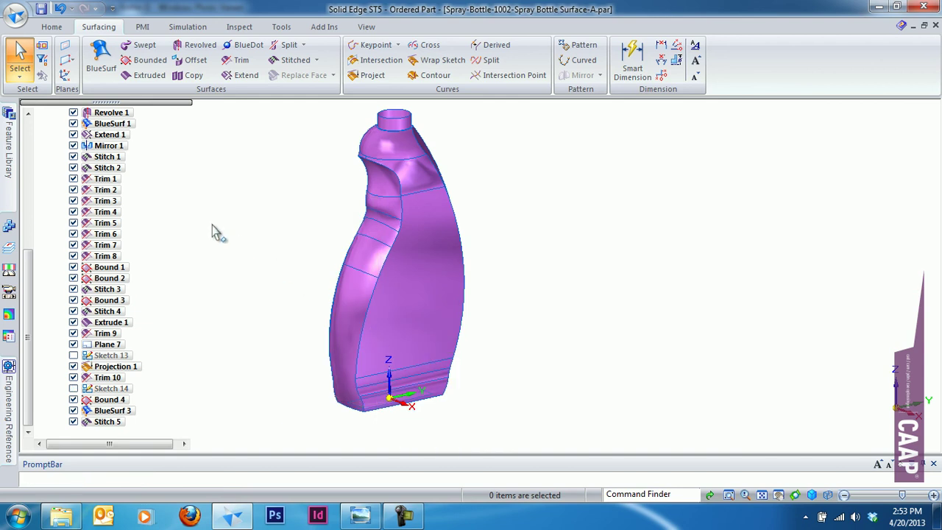
right_click(242, 220)
mouse_move(279, 351)
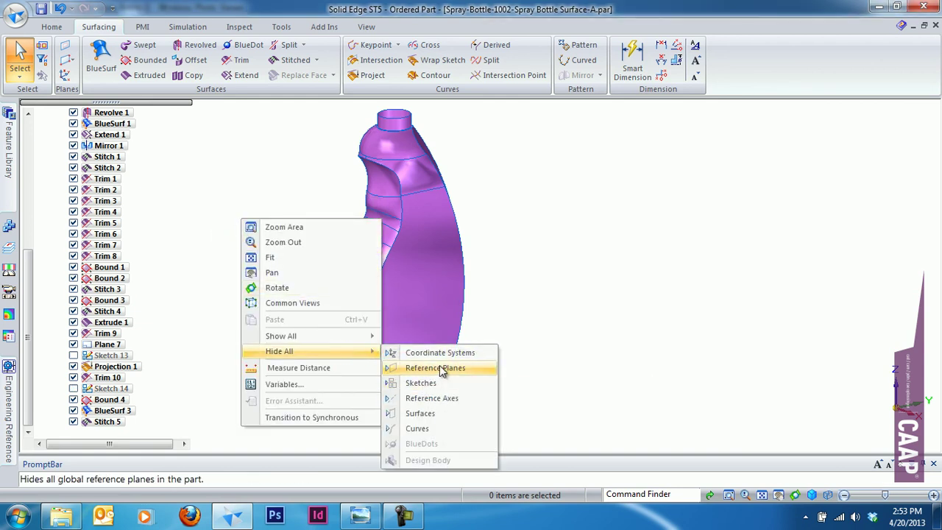
click(441, 374)
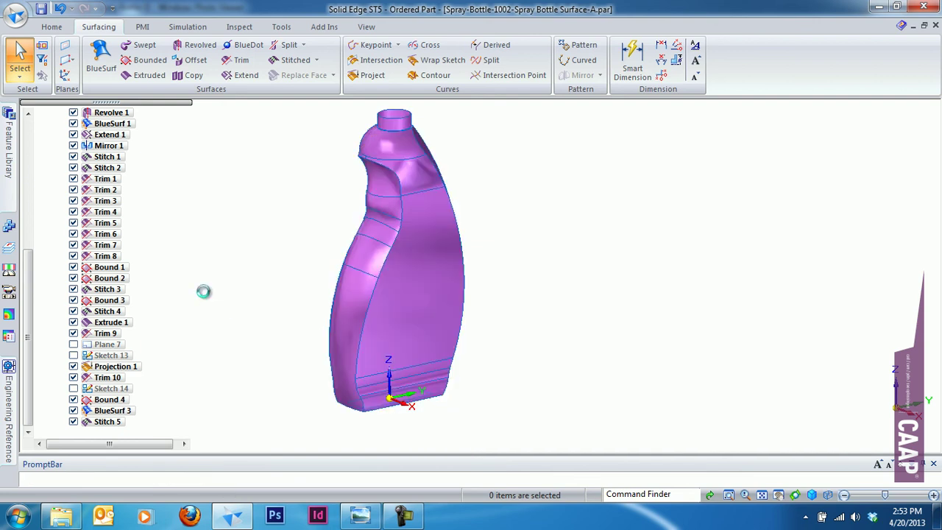
key(ctrl+i)
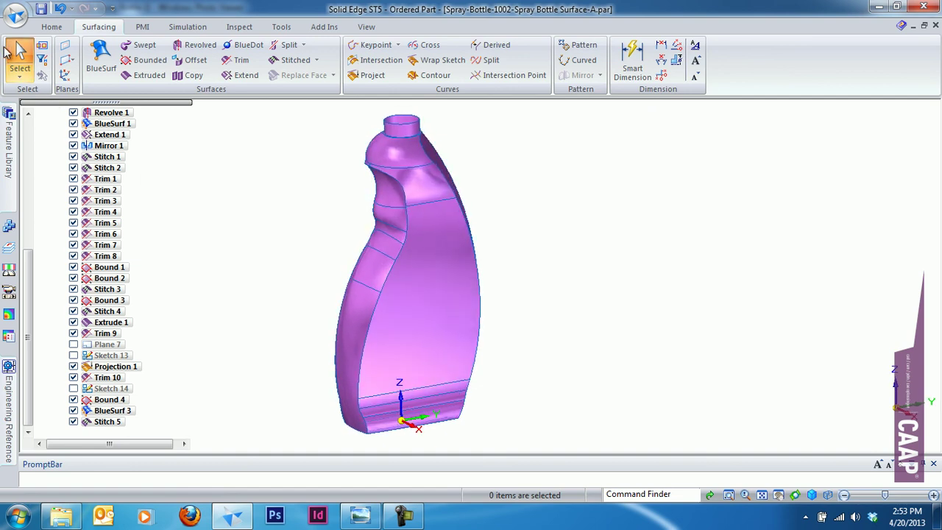
click(51, 27)
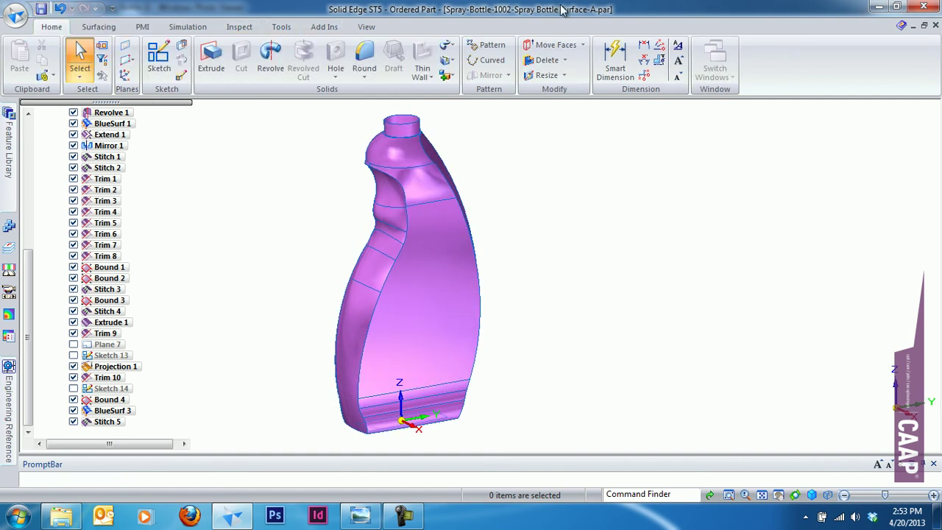
Review the part's Summary and Project file properties, showing document number 1002
click(15, 21)
mouse_move(52, 254)
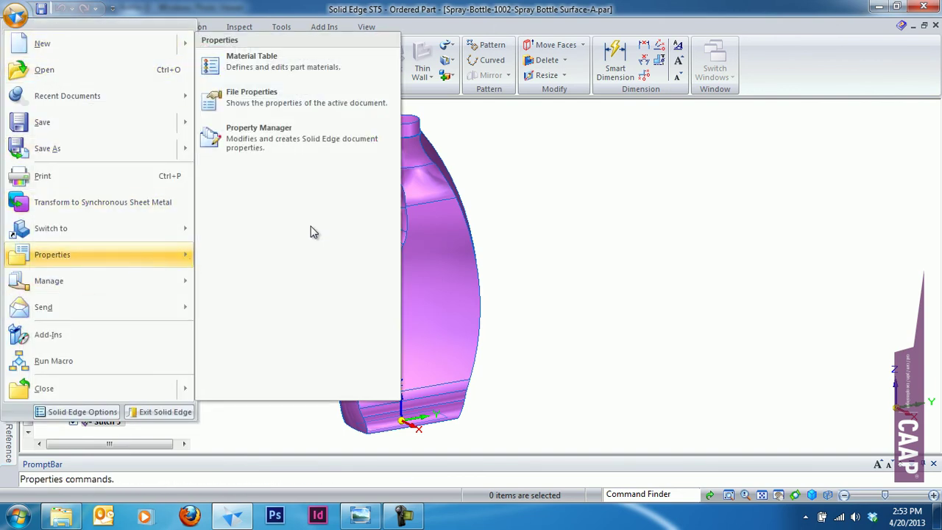
click(315, 107)
click(66, 36)
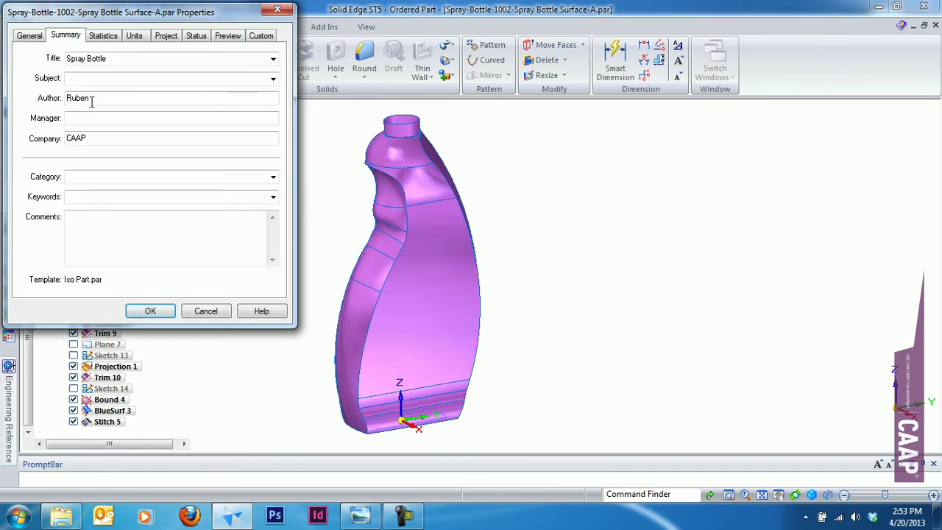
click(165, 37)
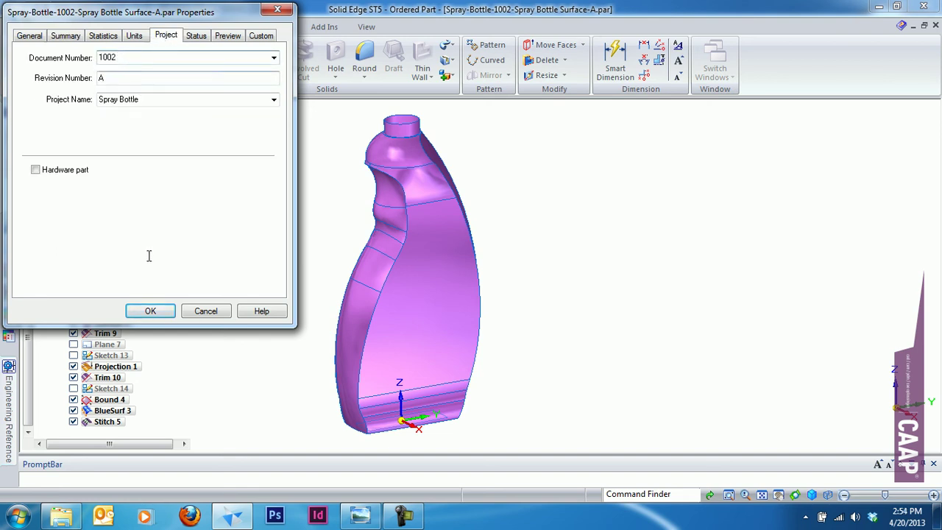
Close the properties, then save and close the spray bottle part
click(151, 311)
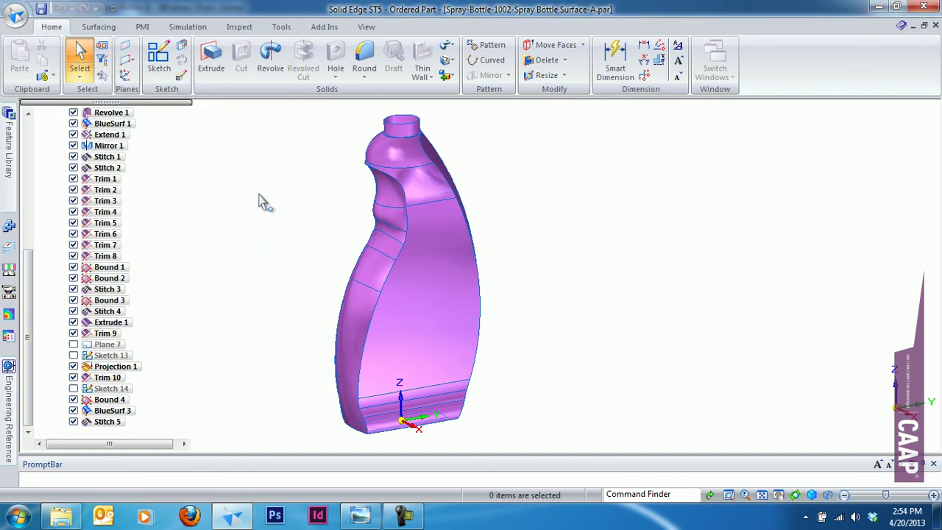
click(41, 9)
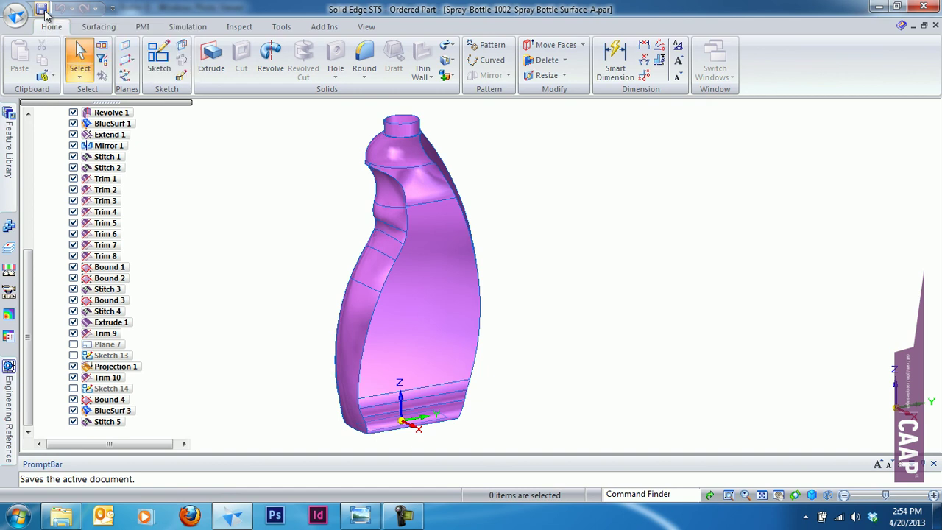
click(934, 26)
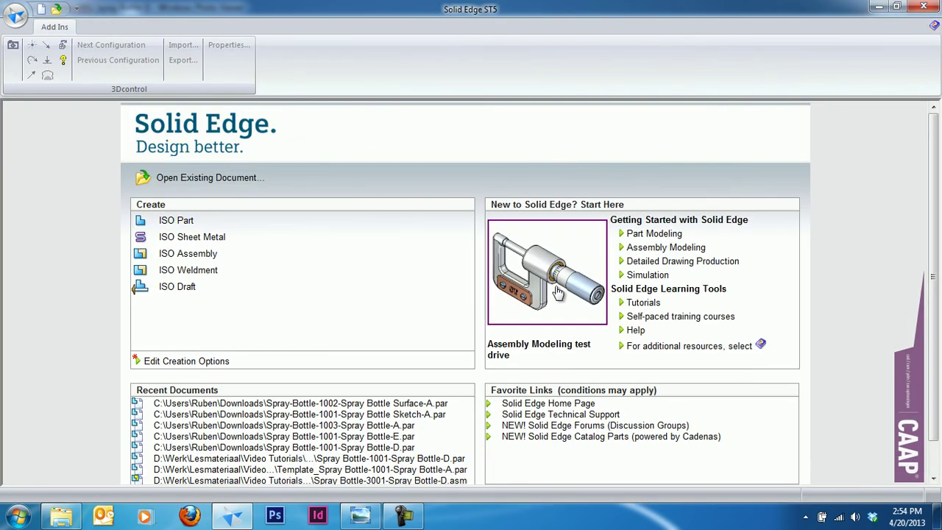